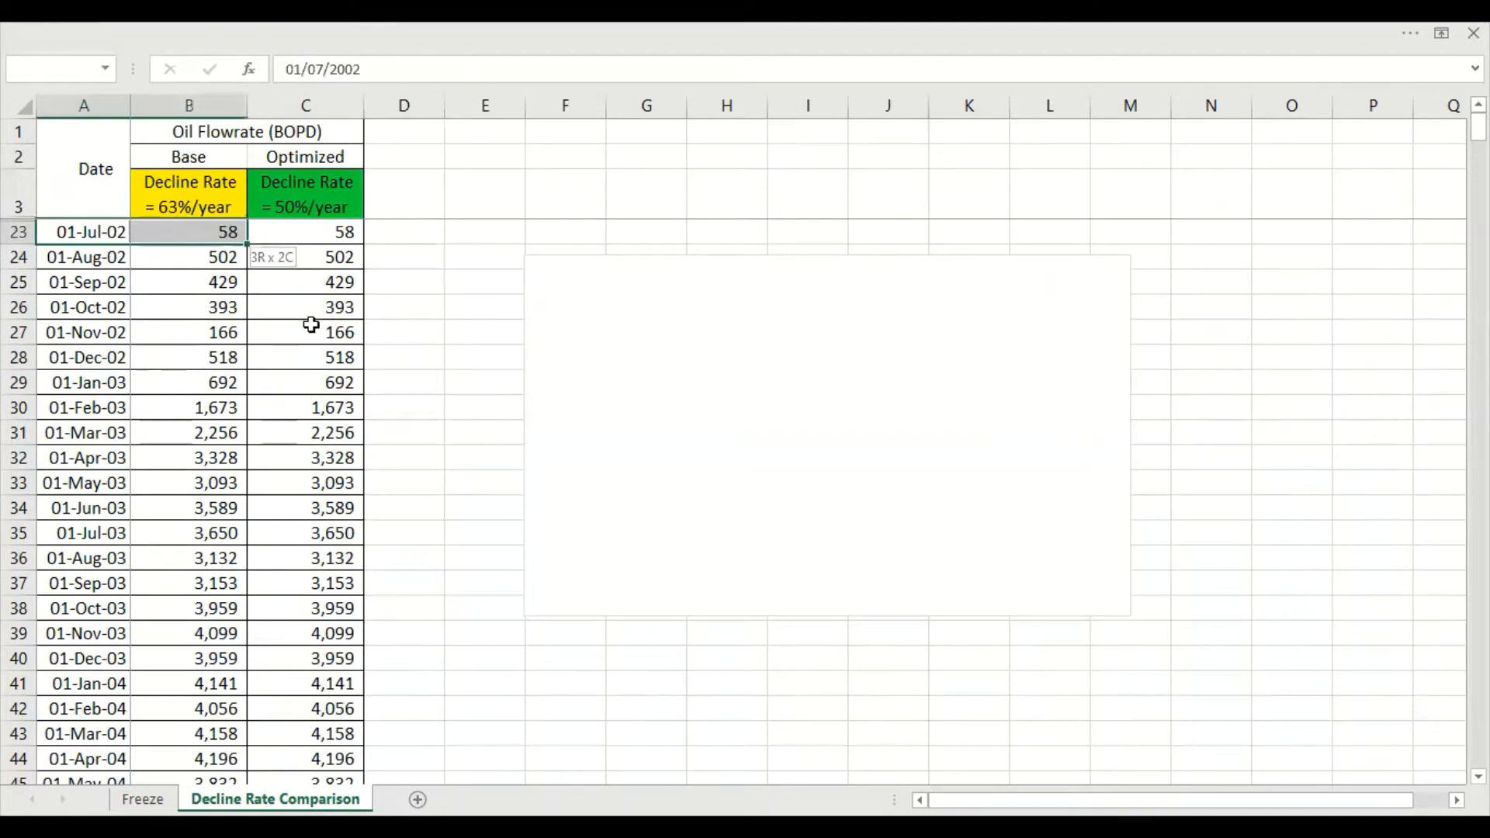
Examine the historical monthly oil flowrates in the Base and Optimized columns and the blank chart beside them
{"action": "scroll", "coordinate": [310, 505], "scroll_direction": "down", "scroll_amount": 20}
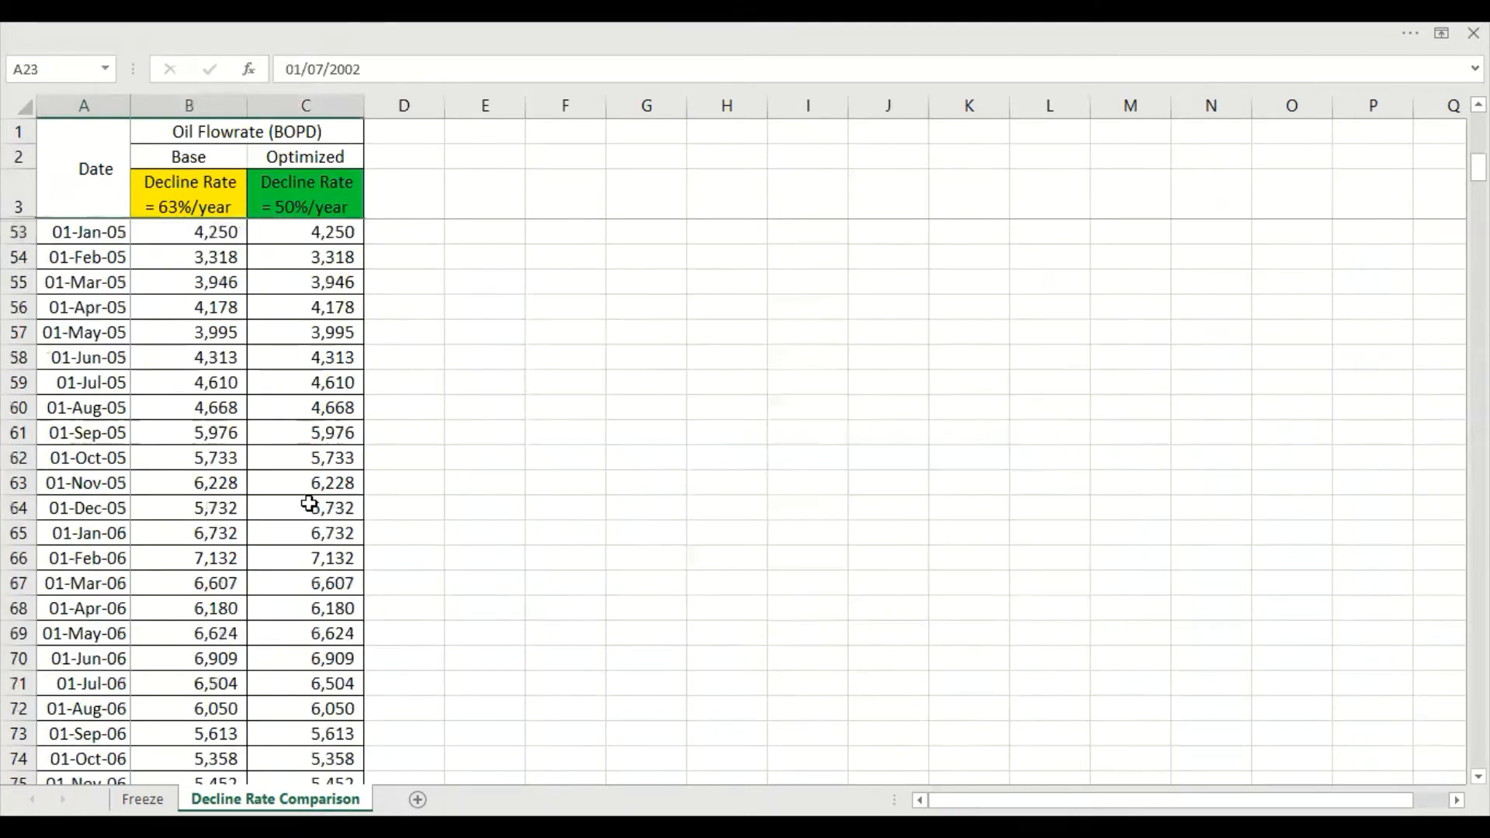
{"action": "scroll", "coordinate": [310, 504], "scroll_direction": "down", "scroll_amount": 16}
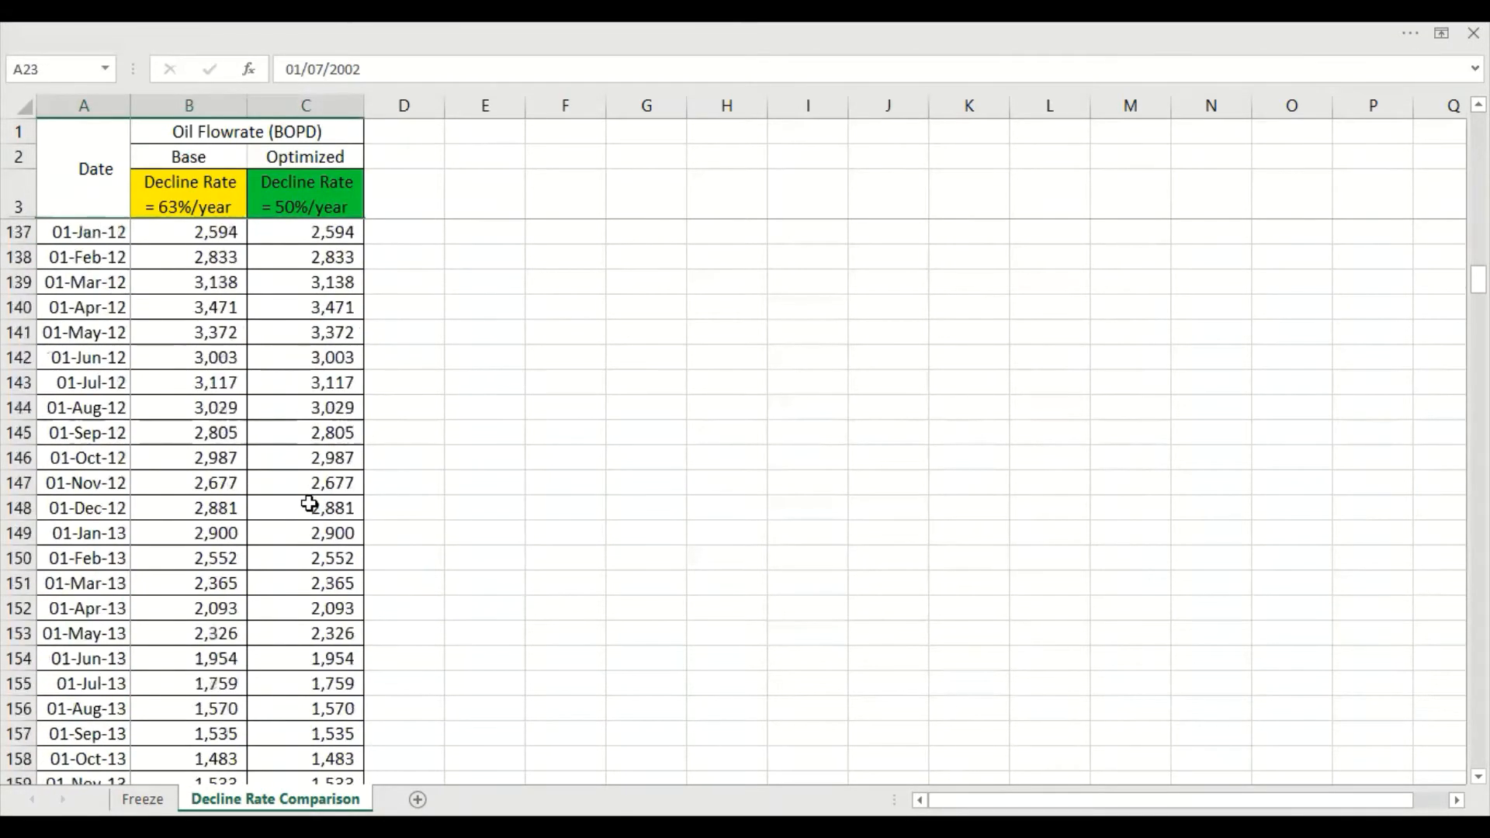
{"action": "scroll", "coordinate": [310, 504], "scroll_direction": "up", "scroll_amount": 20}
{"action": "scroll", "coordinate": [309, 505], "scroll_direction": "up", "scroll_amount": 13}
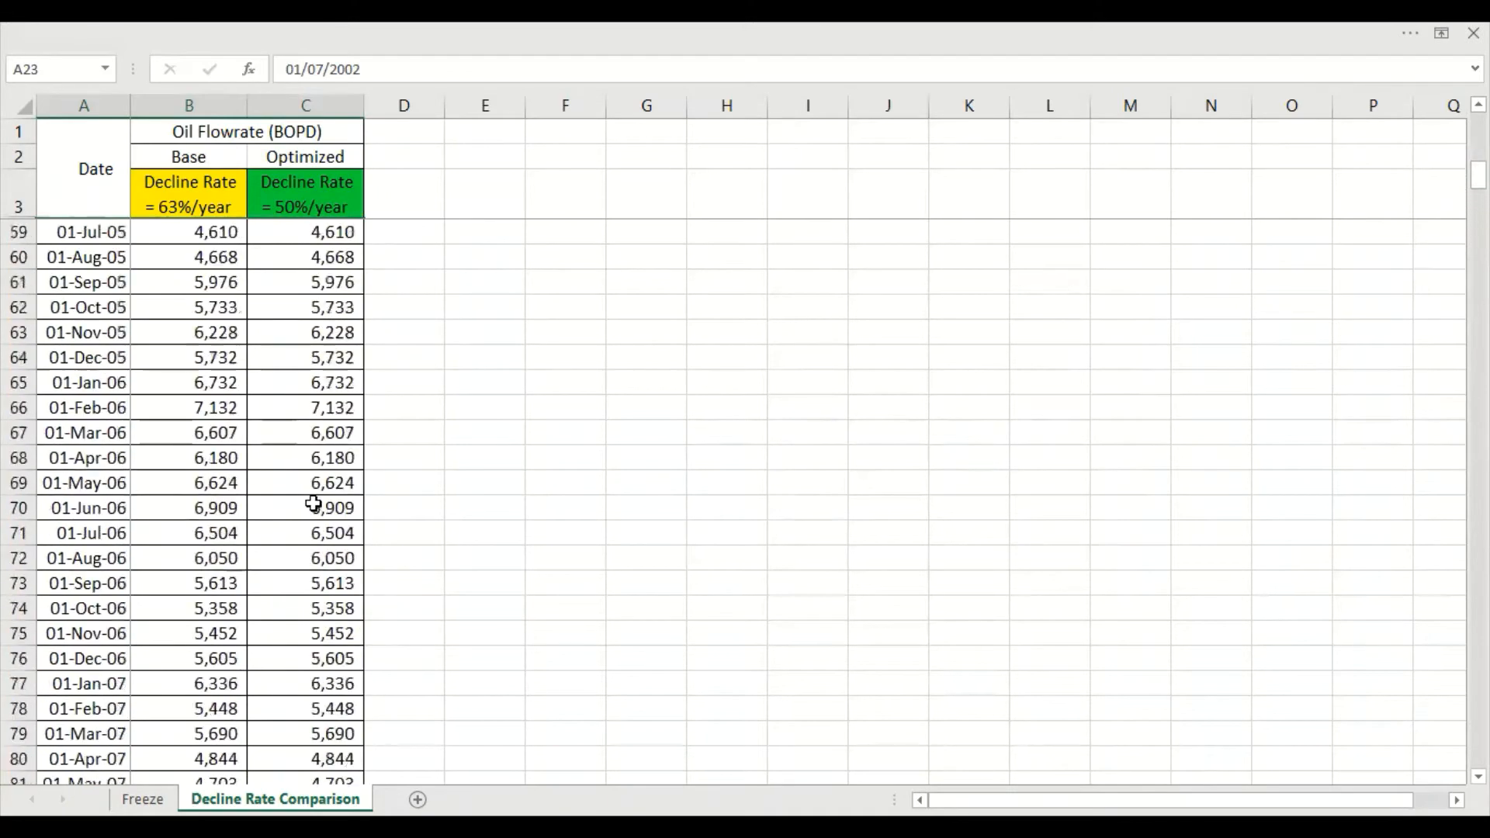
{"action": "scroll", "coordinate": [316, 503], "scroll_direction": "up", "scroll_amount": 6}
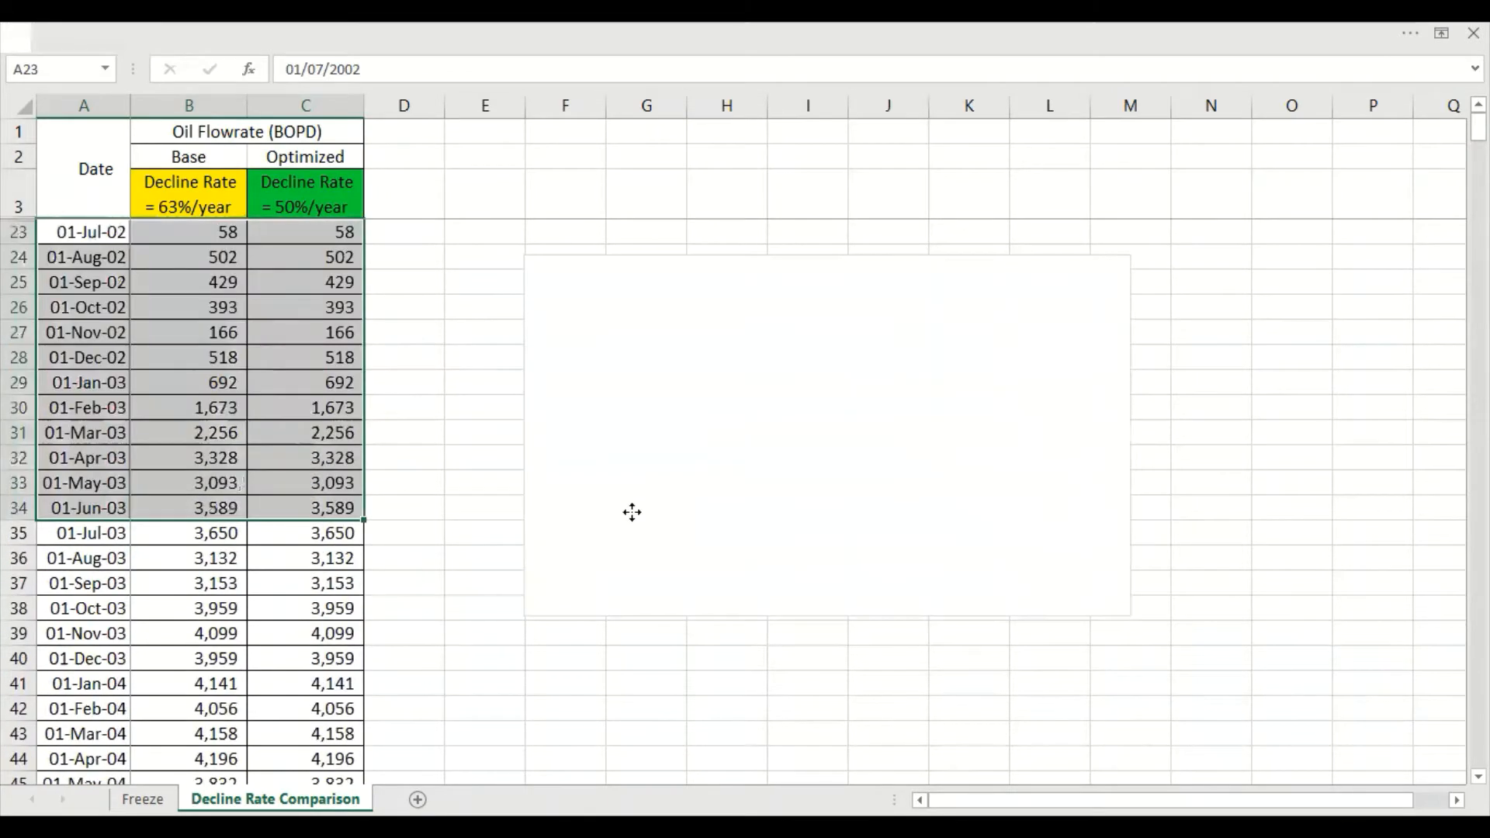
{"action": "left_click", "coordinate": [632, 512]}
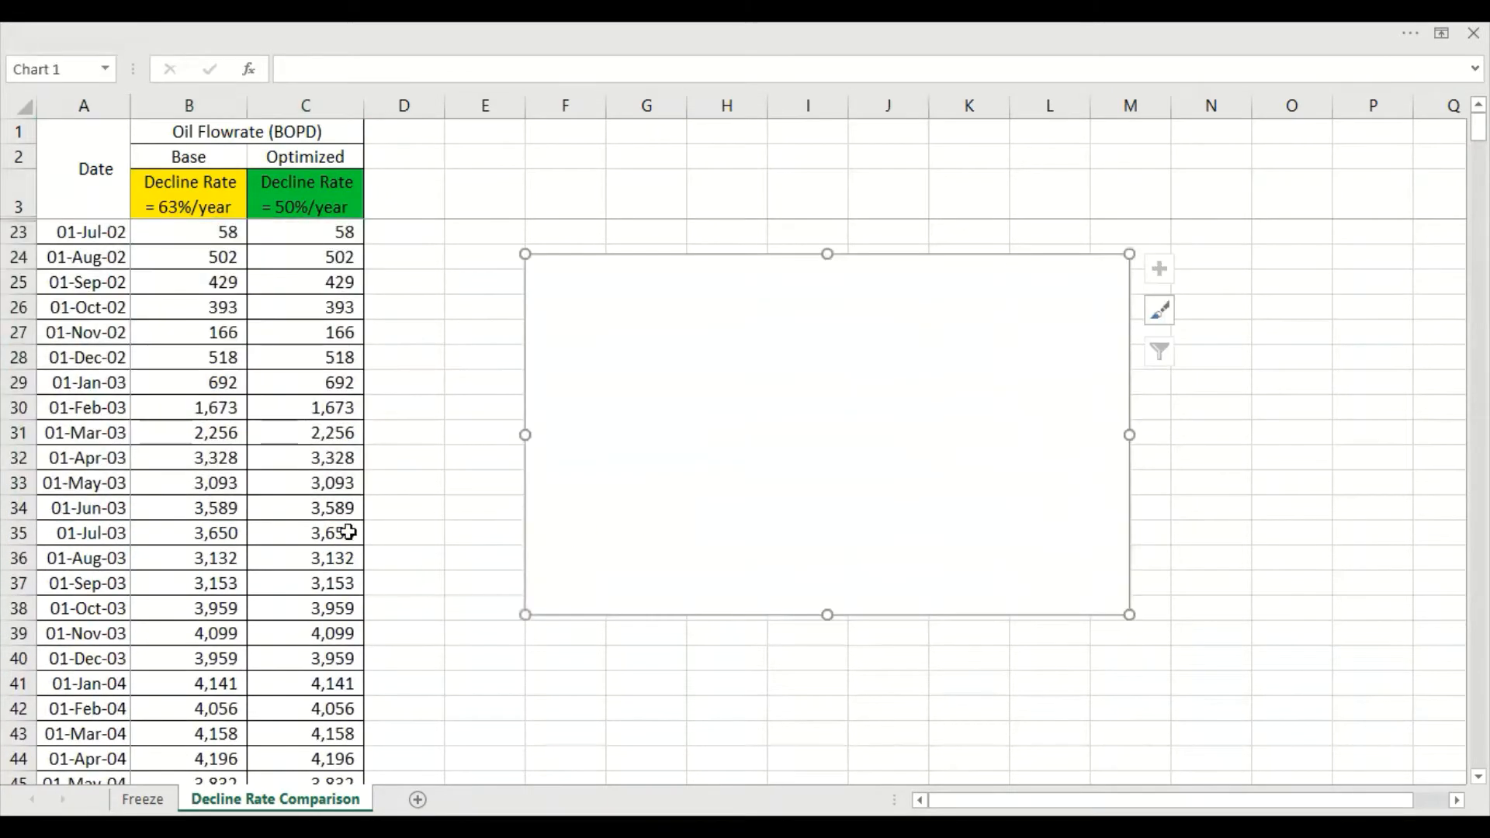
{"action": "left_click", "coordinate": [149, 208]}
{"action": "left_click", "coordinate": [475, 381]}
Highlight the 01-Jun-18 row, cells A214:C214, with a yellow fill
{"action": "scroll", "coordinate": [389, 688], "scroll_direction": "down", "scroll_amount": 20}
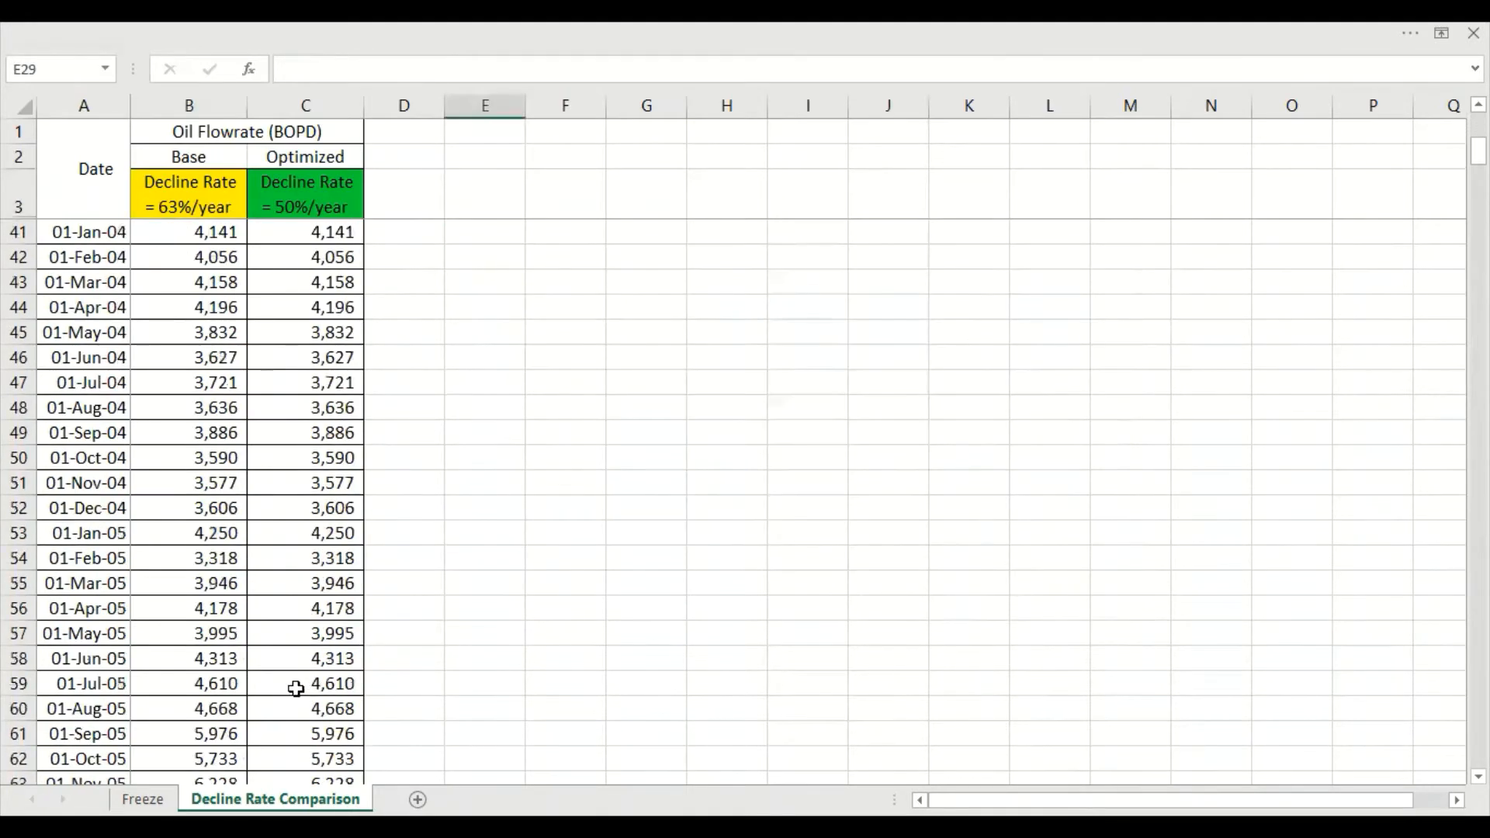
{"action": "scroll", "coordinate": [283, 726], "scroll_direction": "down", "scroll_amount": 20}
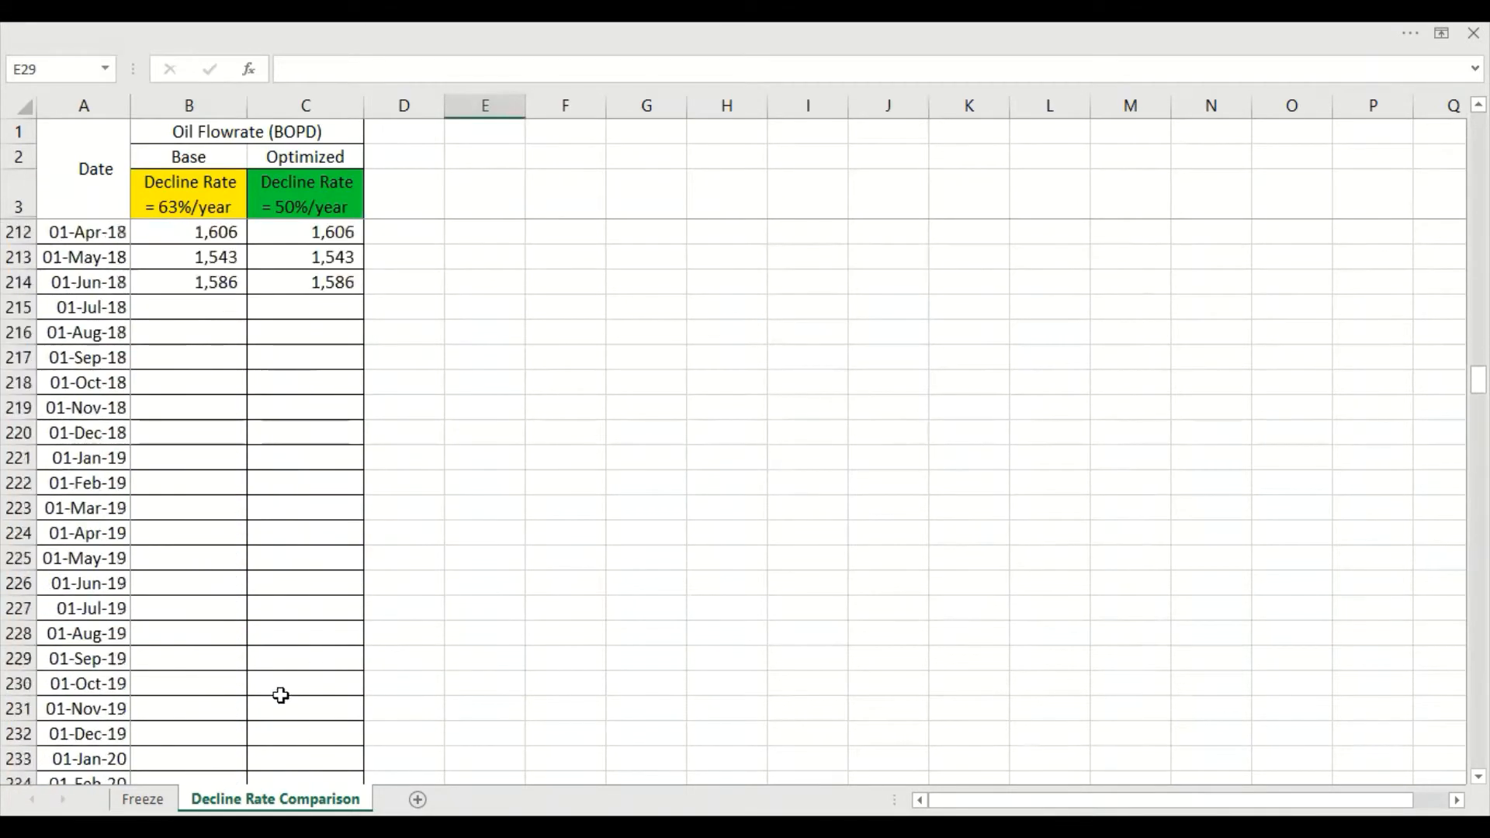
{"action": "left_click", "coordinate": [91, 284]}
{"action": "left_click", "coordinate": [327, 281], "text": "shift"}
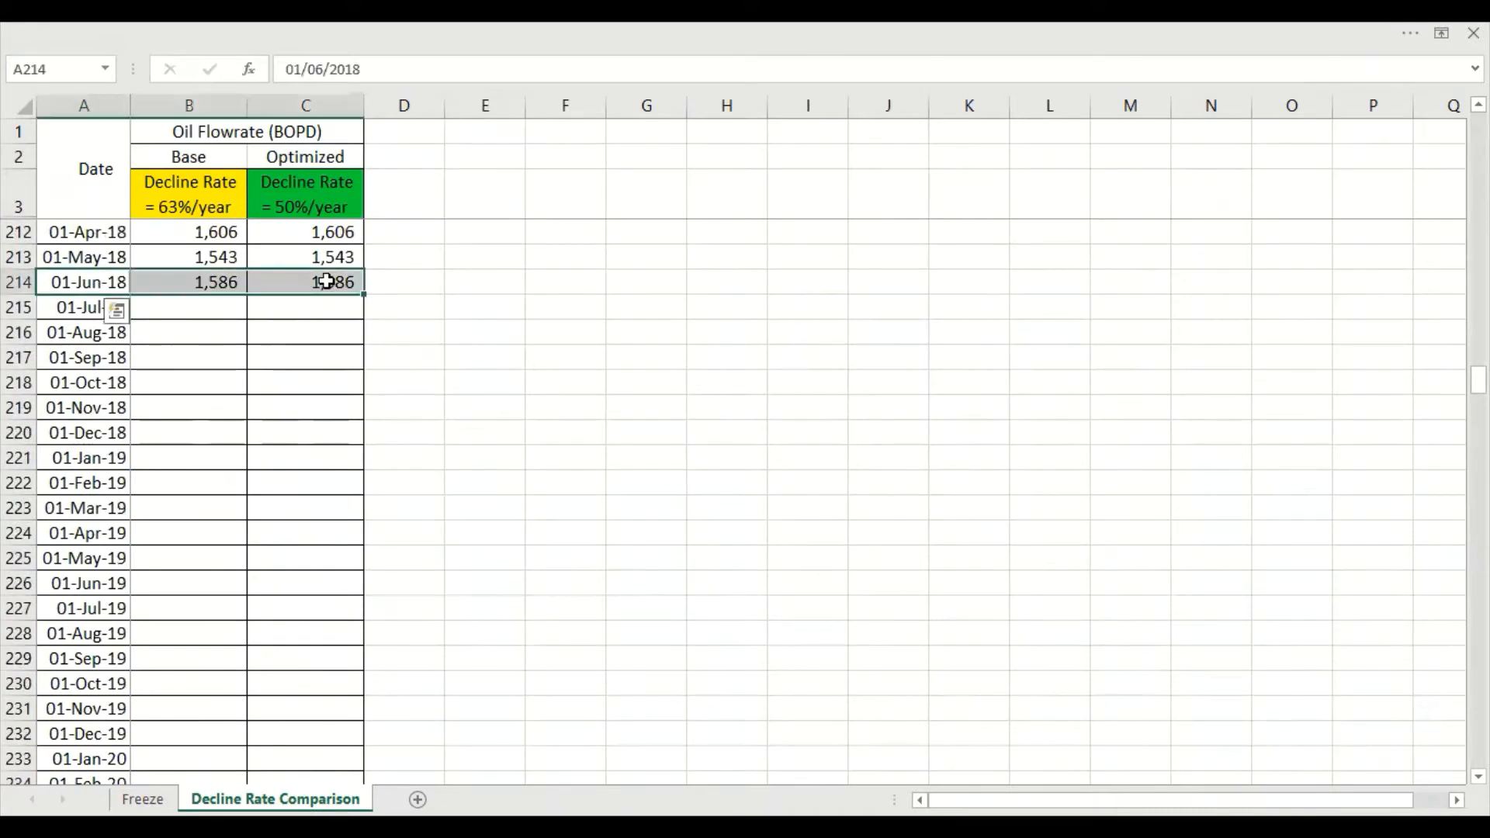
{"action": "right_click", "coordinate": [327, 281]}
{"action": "key", "text": "Escape"}
{"action": "left_click", "coordinate": [190, 316]}
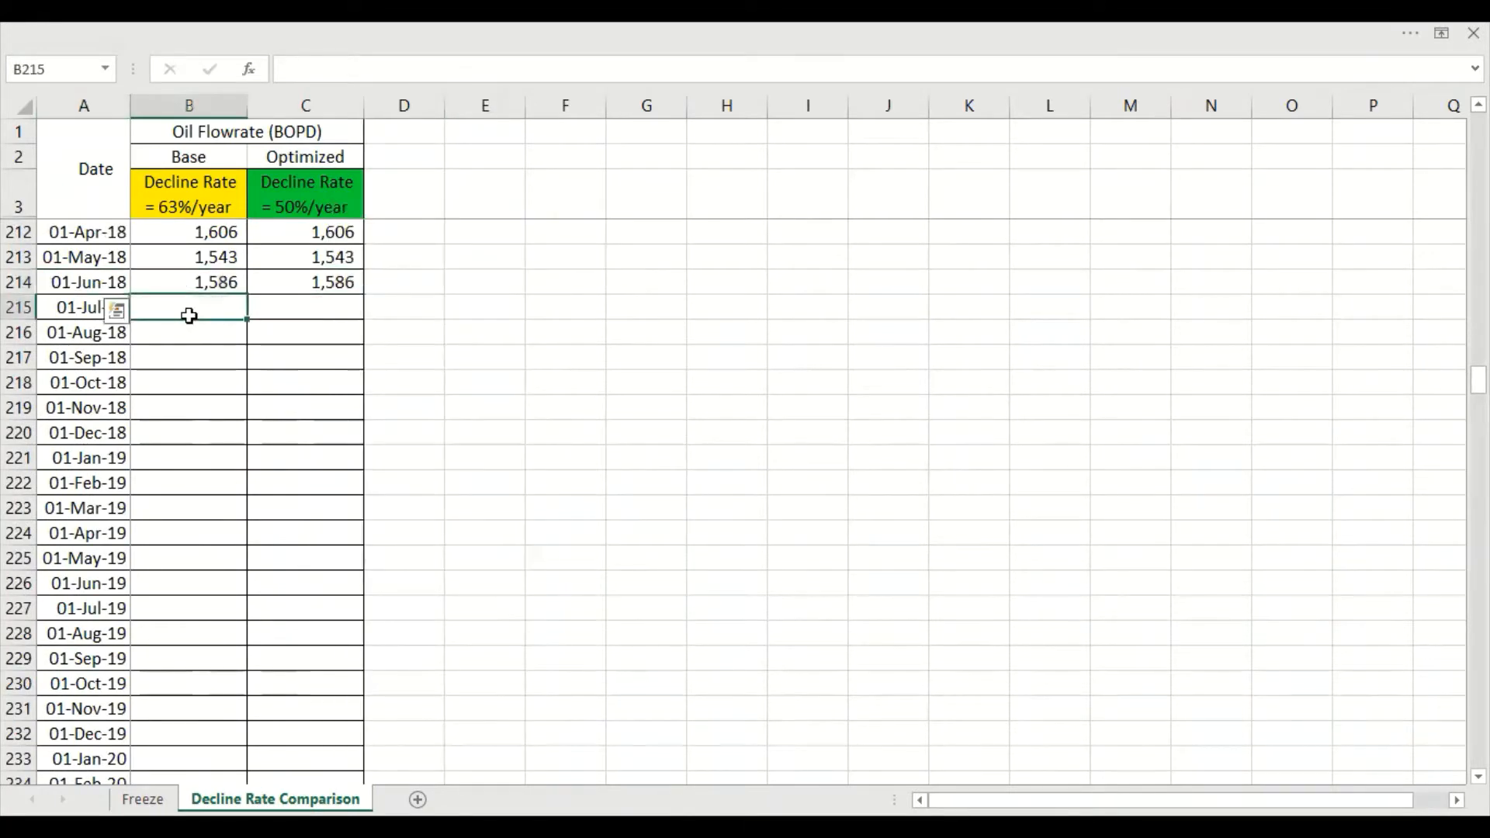
{"action": "left_click_drag", "start_coordinate": [85, 281], "coordinate": [303, 283]}
{"action": "right_click", "coordinate": [311, 286]}
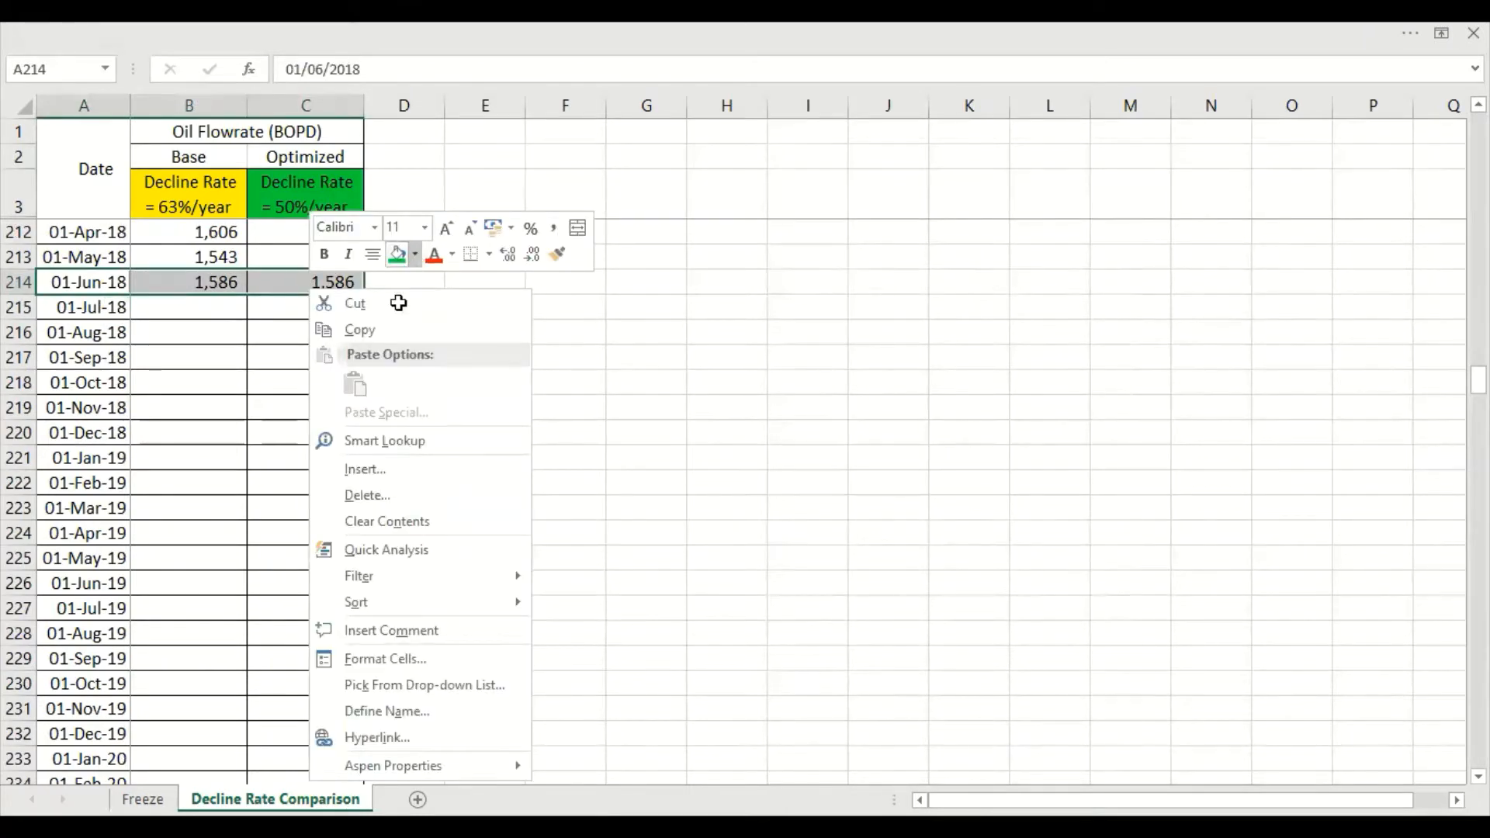
Enter the note "Start Forecasting" in D215 beside the 01-Jul-18 row and autofit column D to it
{"action": "type", "text": "St"}
{"action": "type", "text": "art Fore"}
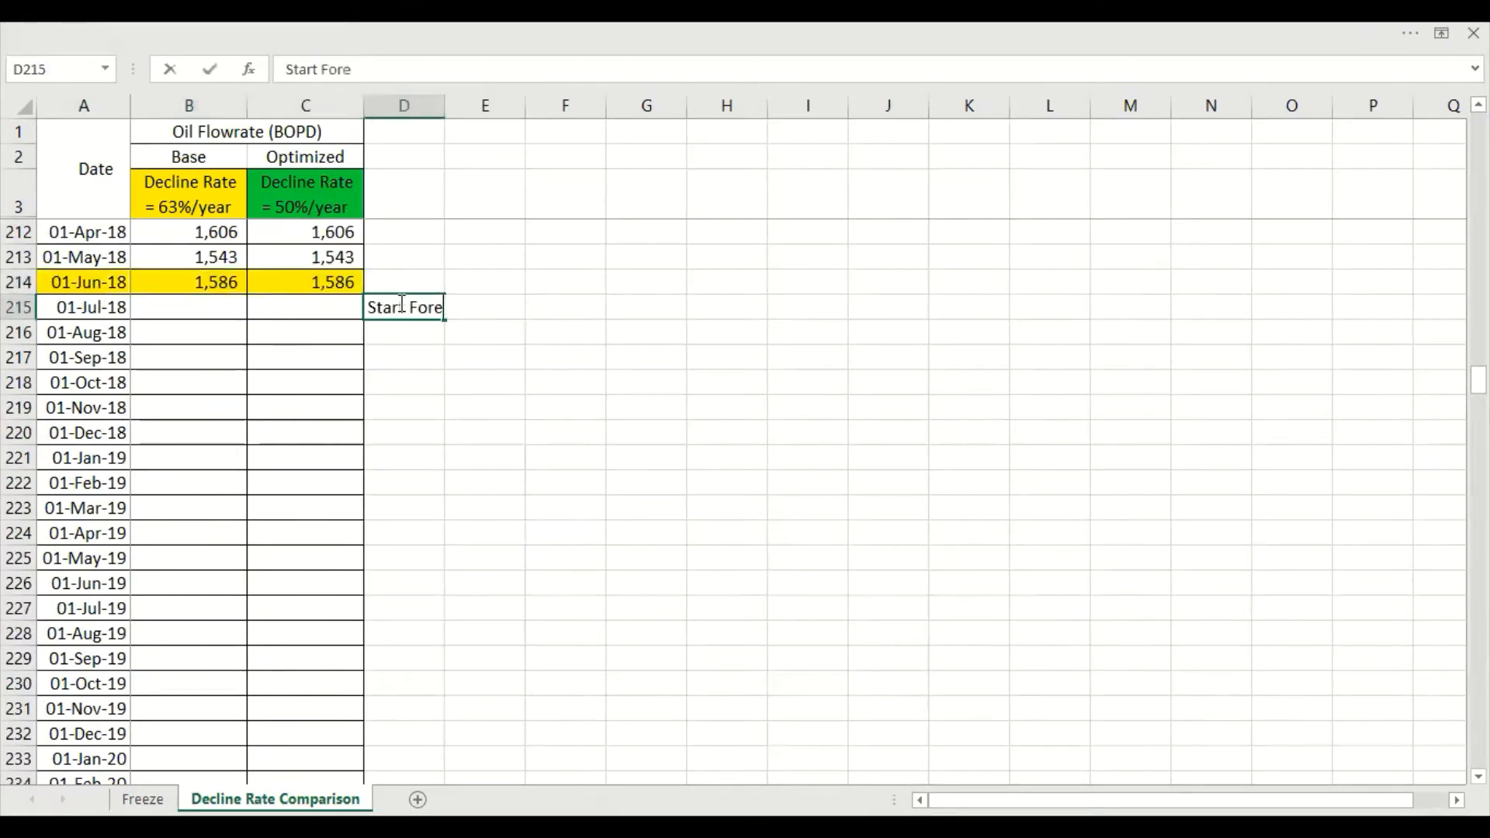
{"action": "type", "text": "casting"}
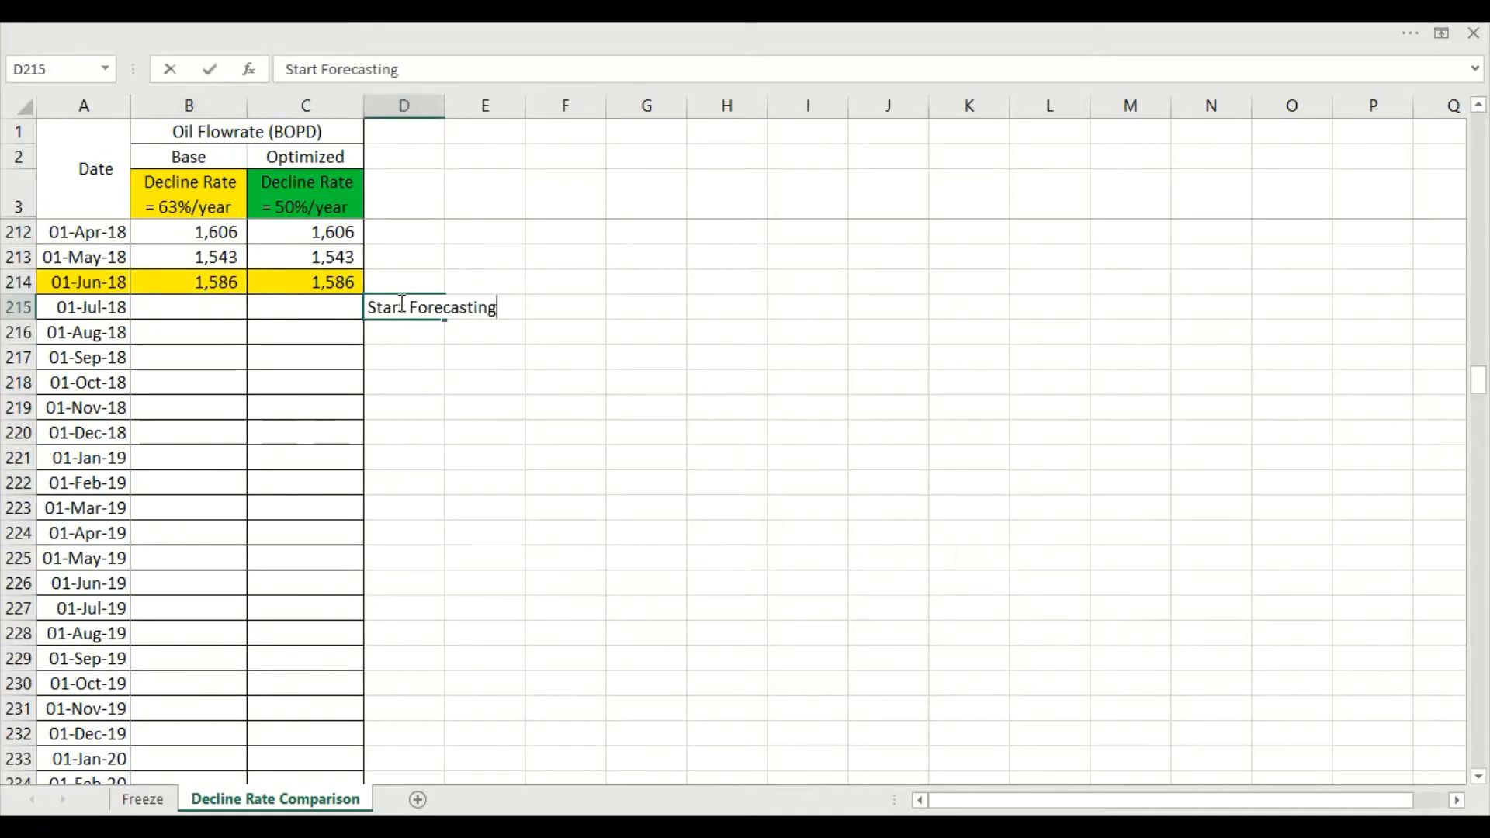
{"action": "key", "text": "Return"}
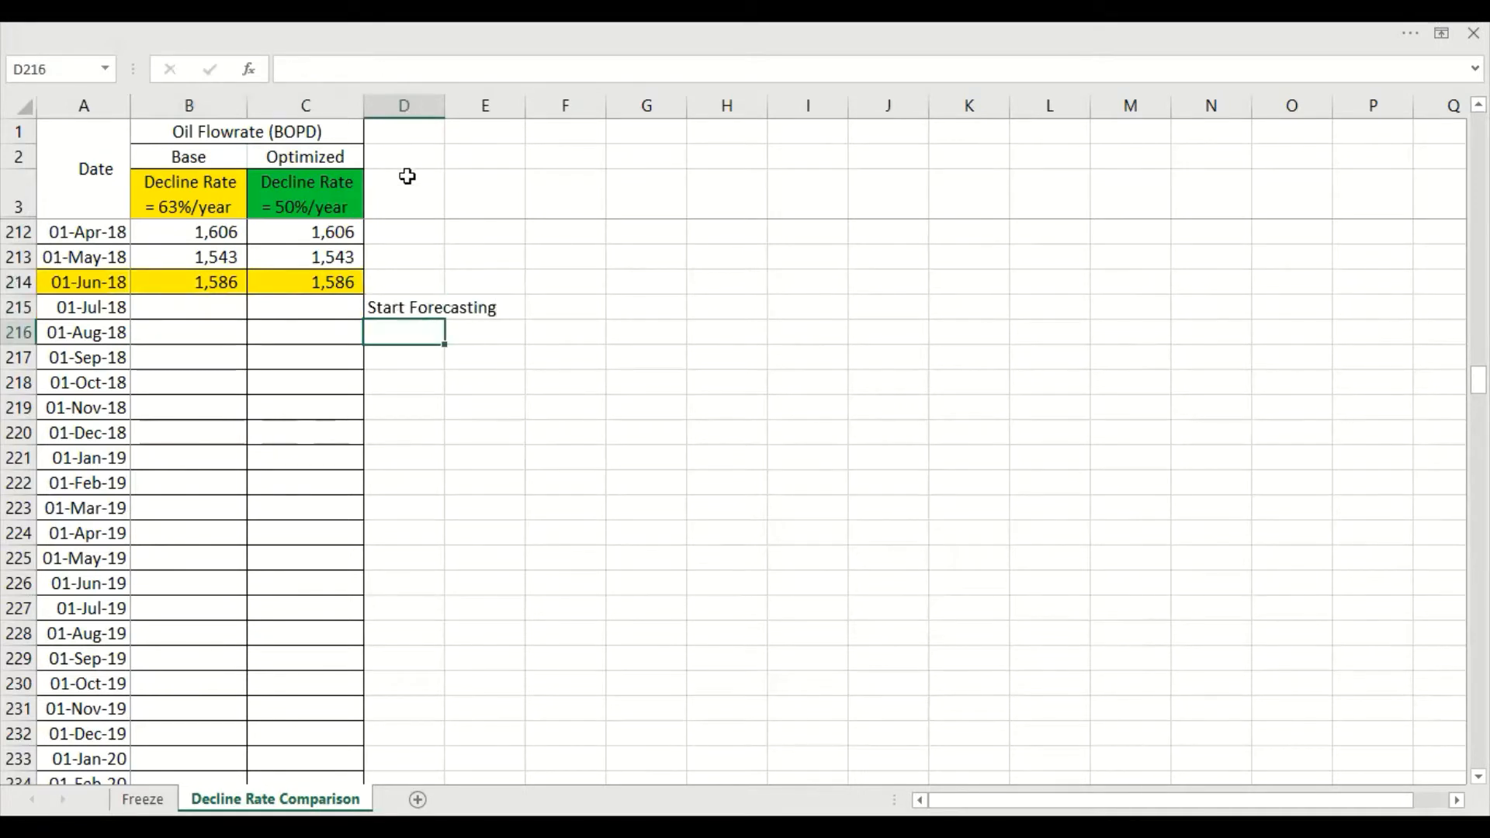
{"action": "double_click", "coordinate": [447, 106]}
{"action": "key", "text": "Up"}
Enter the Base exponential decline formula =B214*exp(-63/100/365*(A215-A214)) in B215
{"action": "scroll", "coordinate": [296, 341], "scroll_direction": "up", "scroll_amount": 1}
{"action": "left_click", "coordinate": [225, 383]}
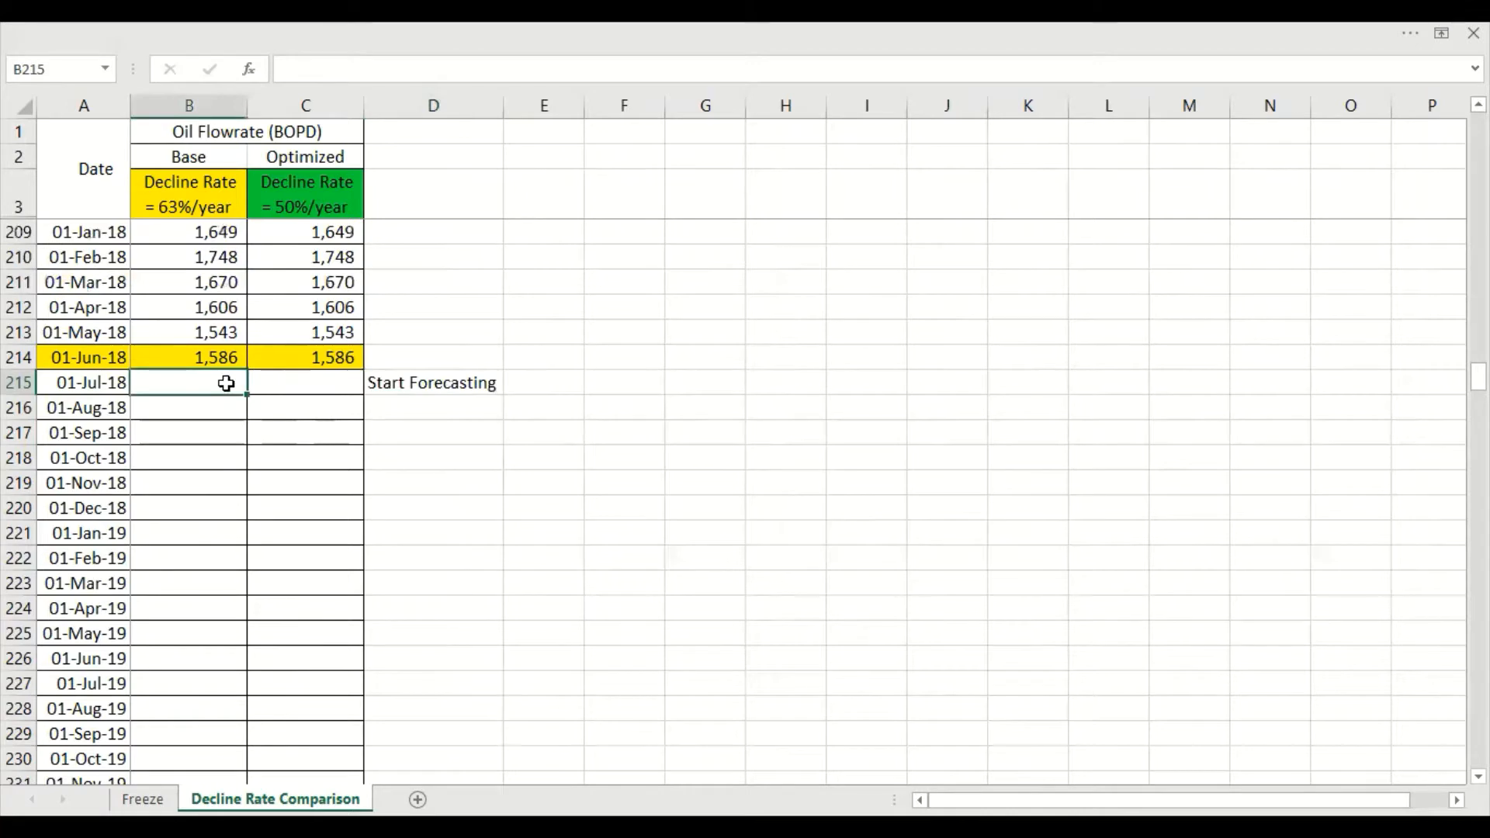
{"action": "type", "text": "="}
{"action": "key", "text": "Up"}
{"action": "type", "text": "*"}
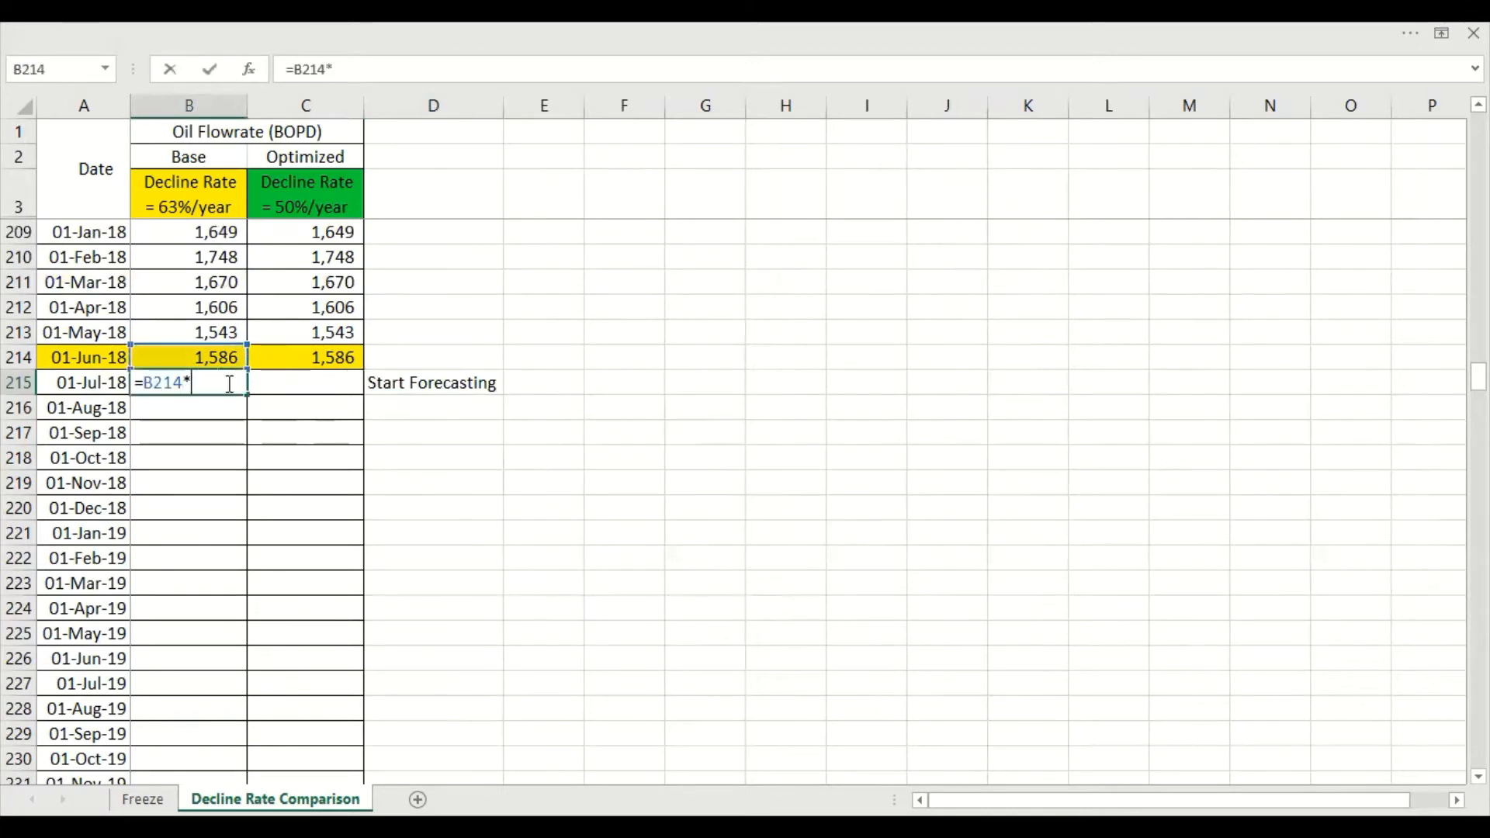
{"action": "type", "text": "exp(-"}
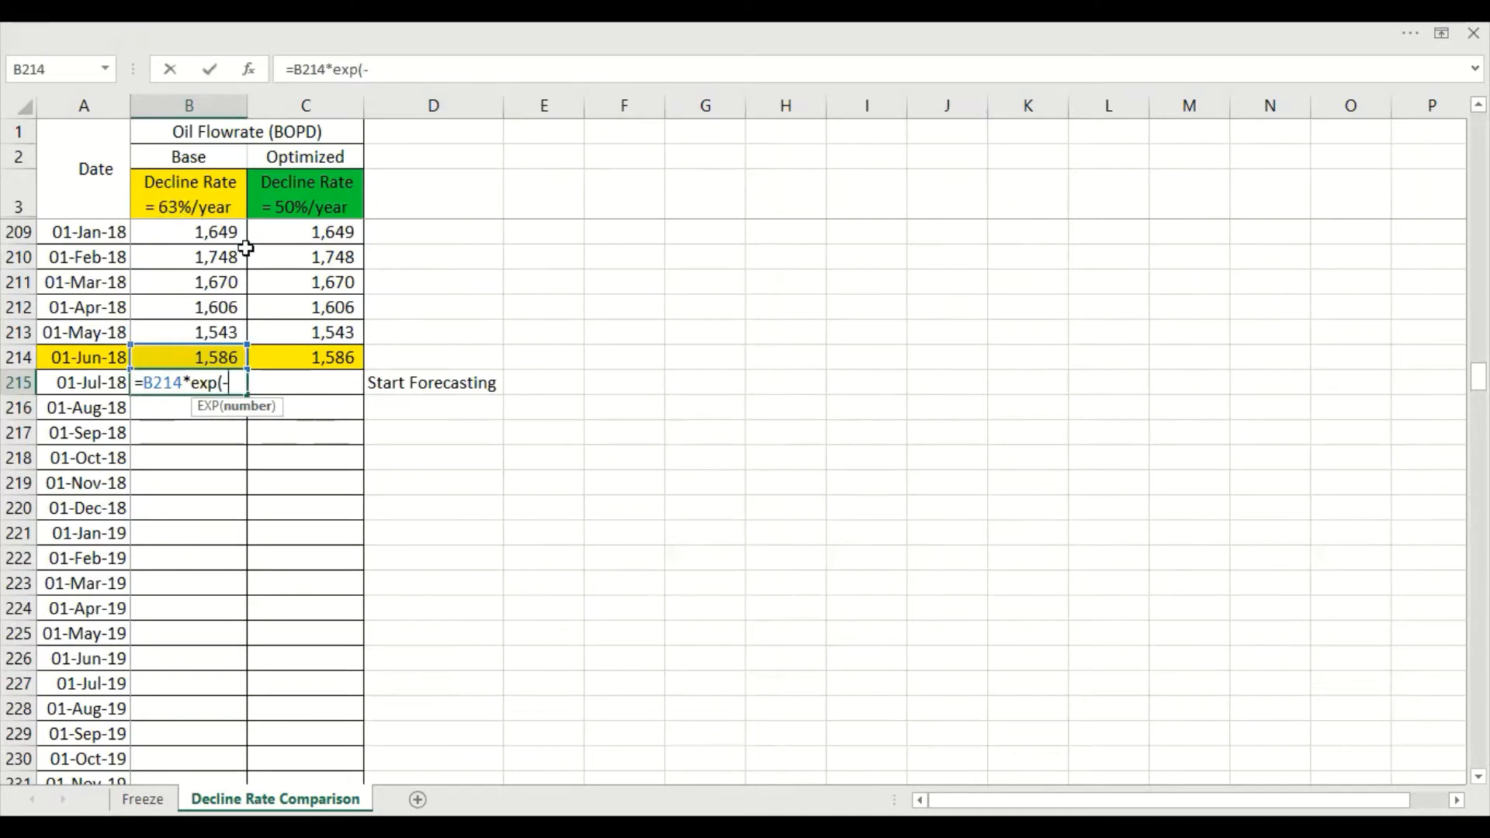
{"action": "type", "text": "63/100/365*("}
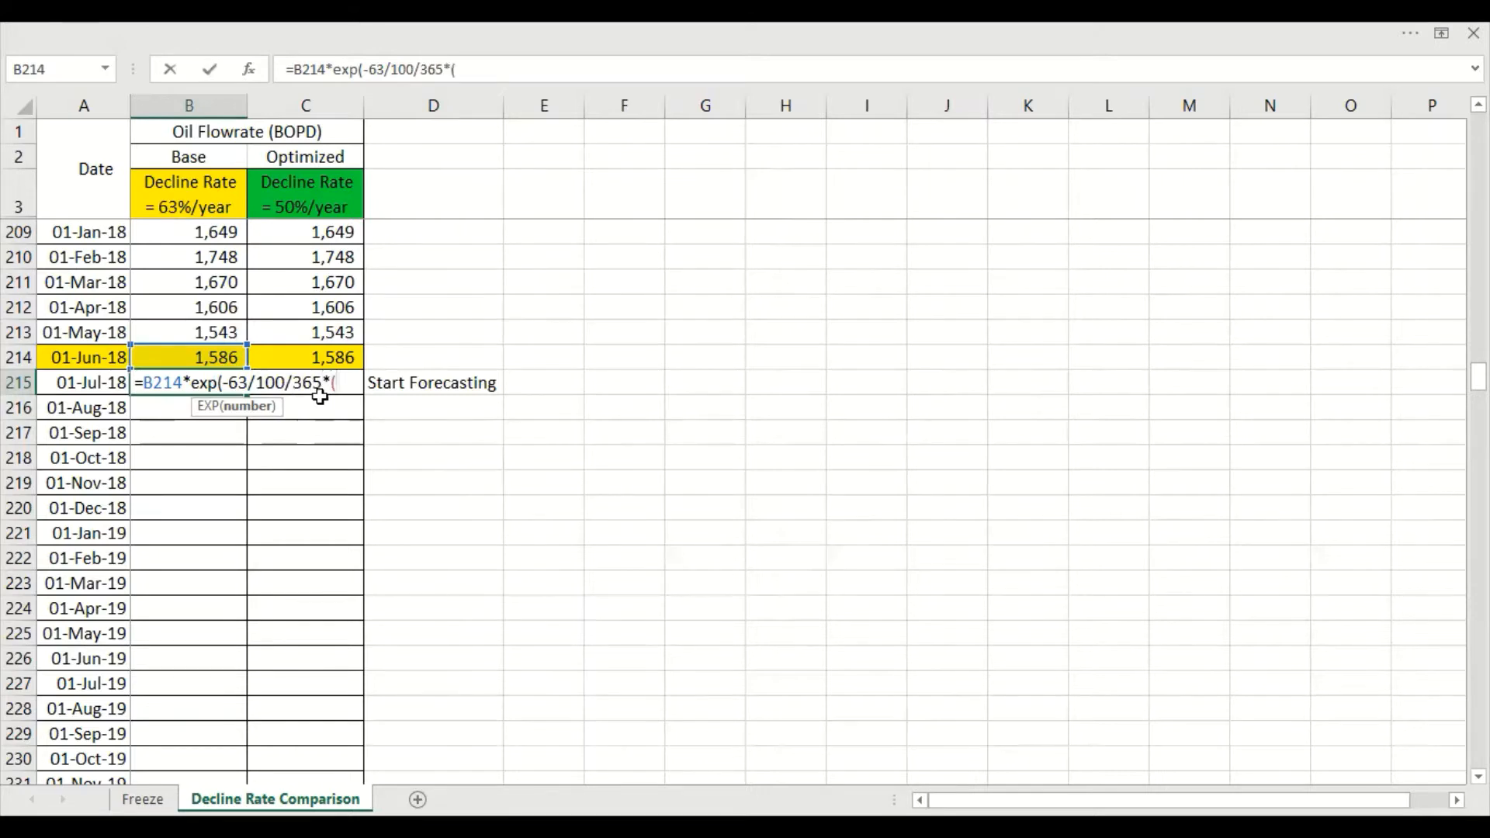
{"action": "left_click", "coordinate": [99, 382]}
{"action": "type", "text": "-"}
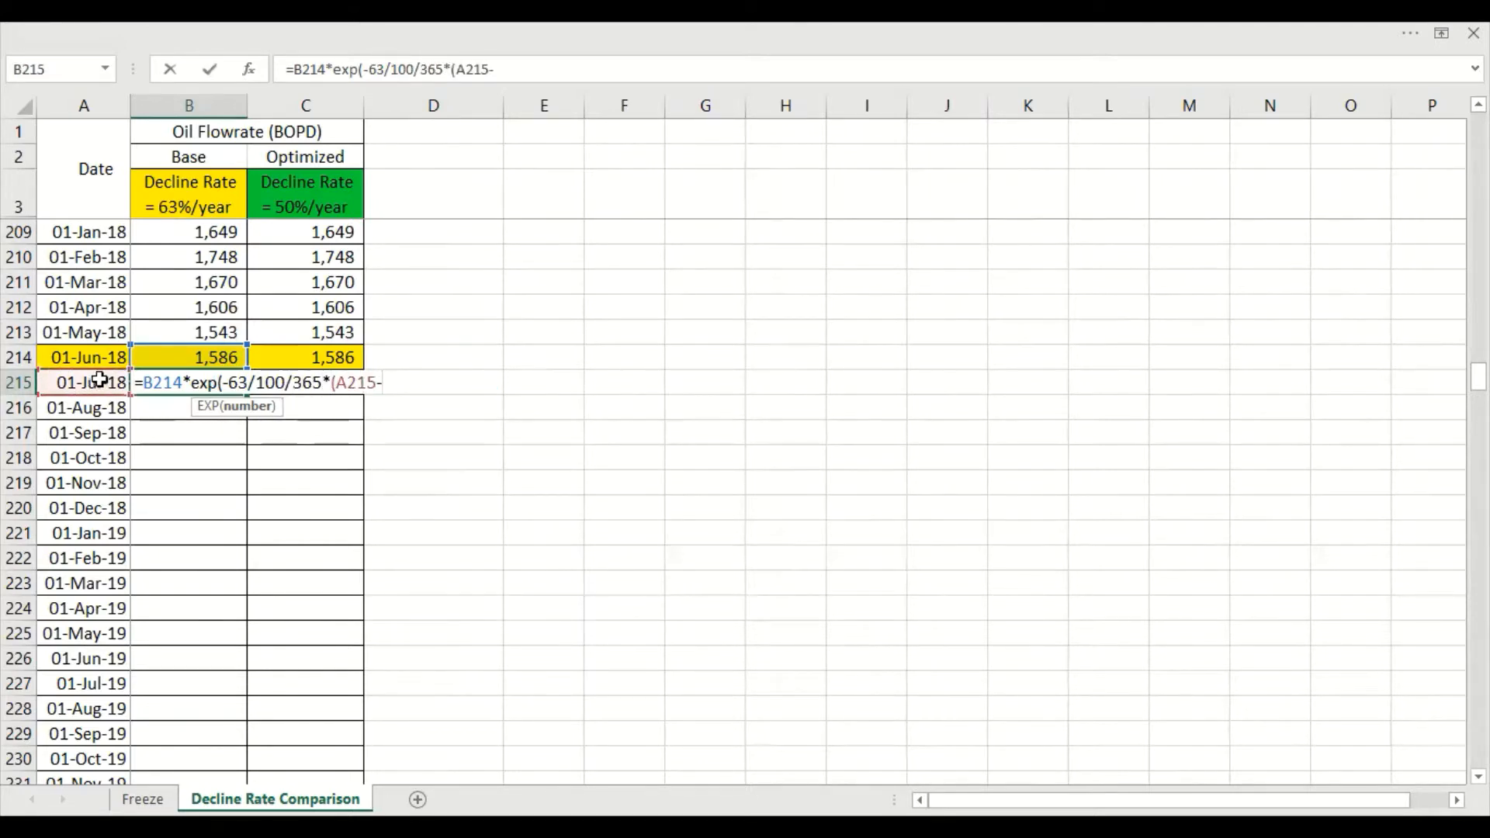
{"action": "left_click", "coordinate": [111, 351]}
{"action": "type", "text": "))"}
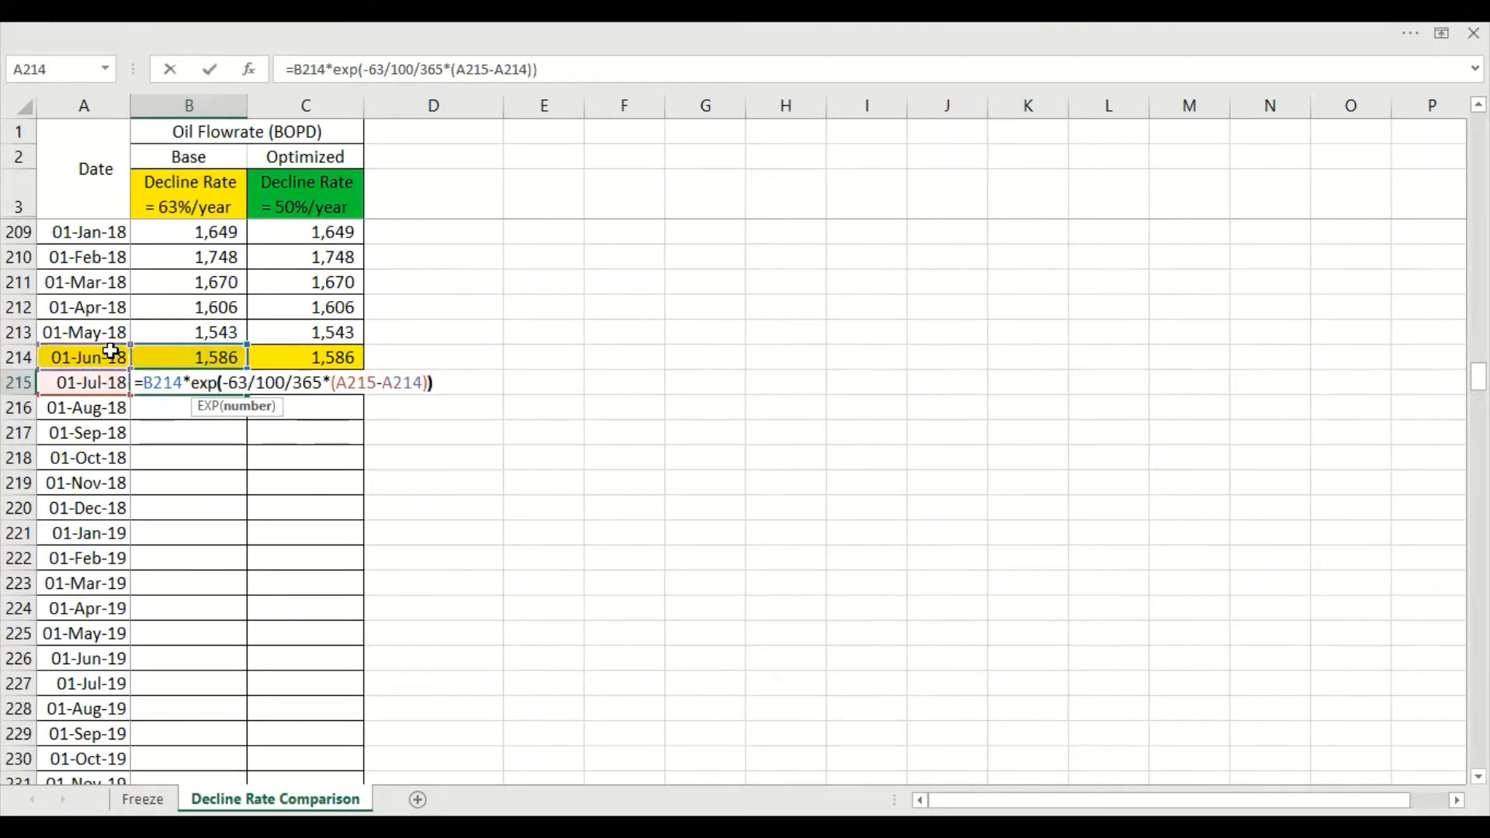
{"action": "key", "text": "Return"}
Fill the Base decline formula from B215 down through all the remaining forecast dates and check the filled column
{"action": "left_click", "coordinate": [238, 384]}
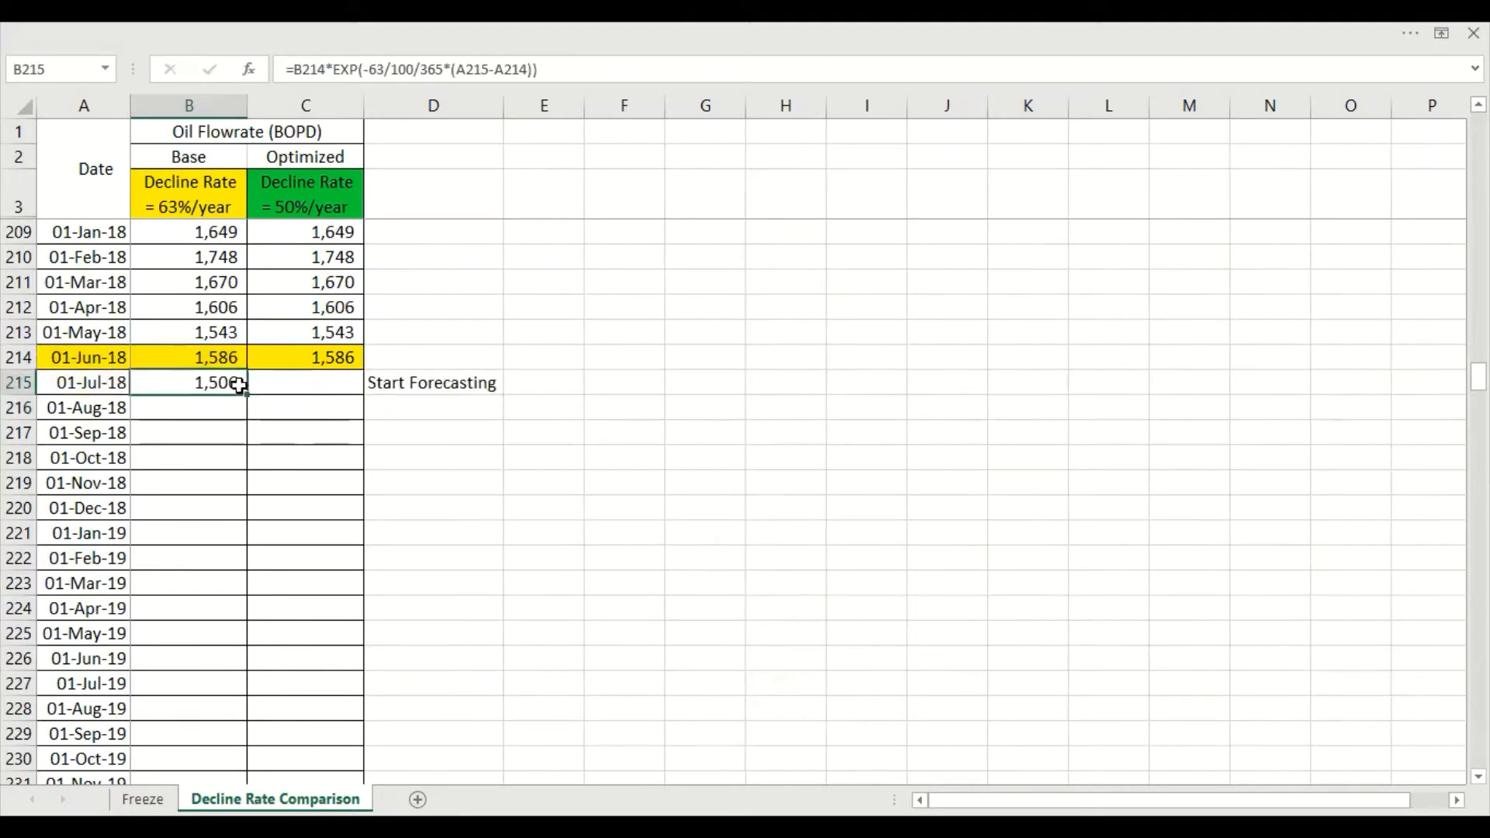
{"action": "left_click_drag", "start_coordinate": [249, 398], "coordinate": [250, 759]}
{"action": "scroll", "coordinate": [240, 563], "scroll_direction": "down", "scroll_amount": 4}
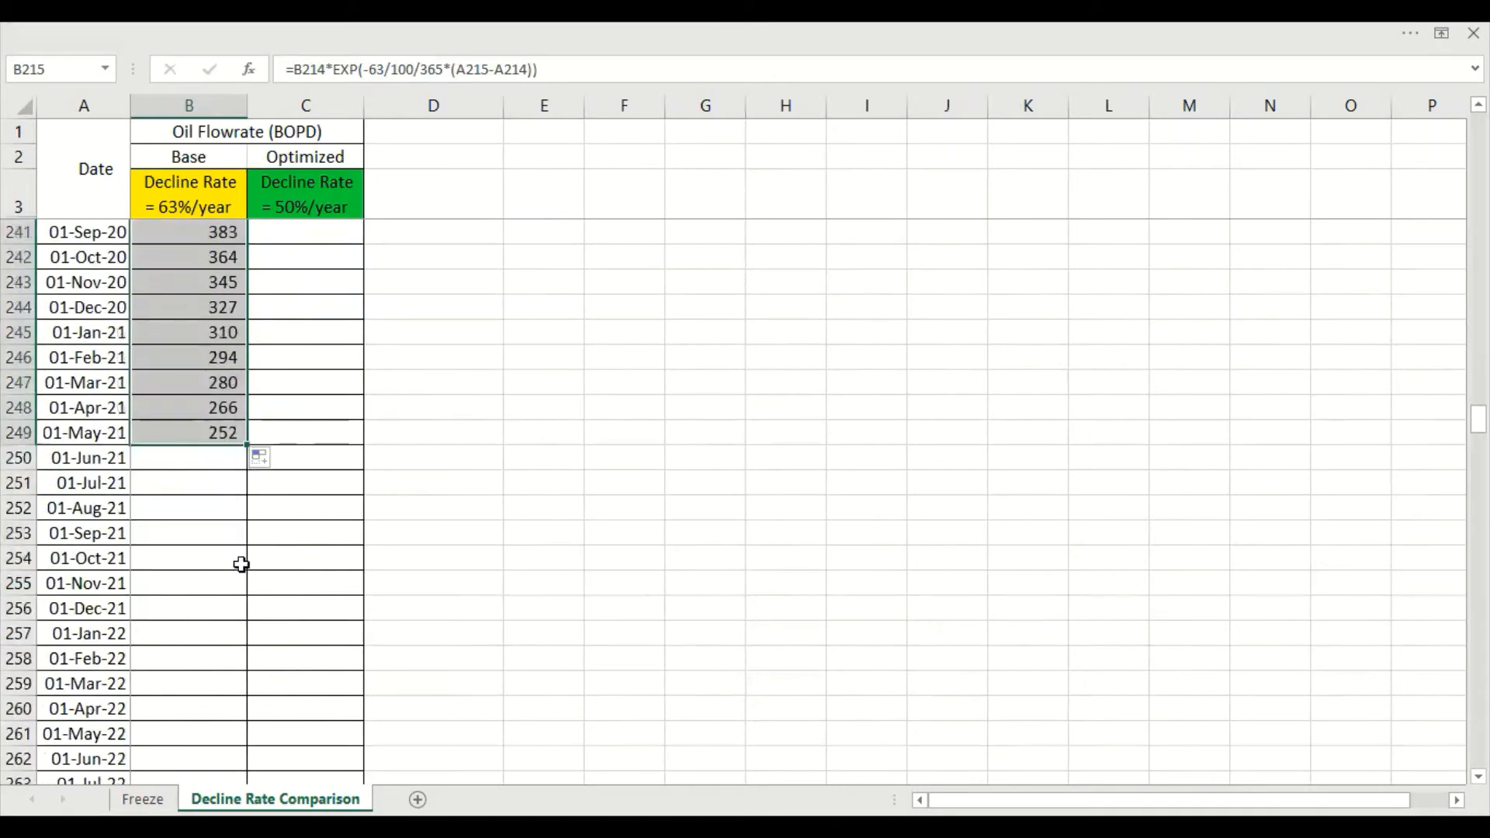
{"action": "double_click", "coordinate": [246, 447]}
{"action": "scroll", "coordinate": [240, 566], "scroll_direction": "down", "scroll_amount": 19}
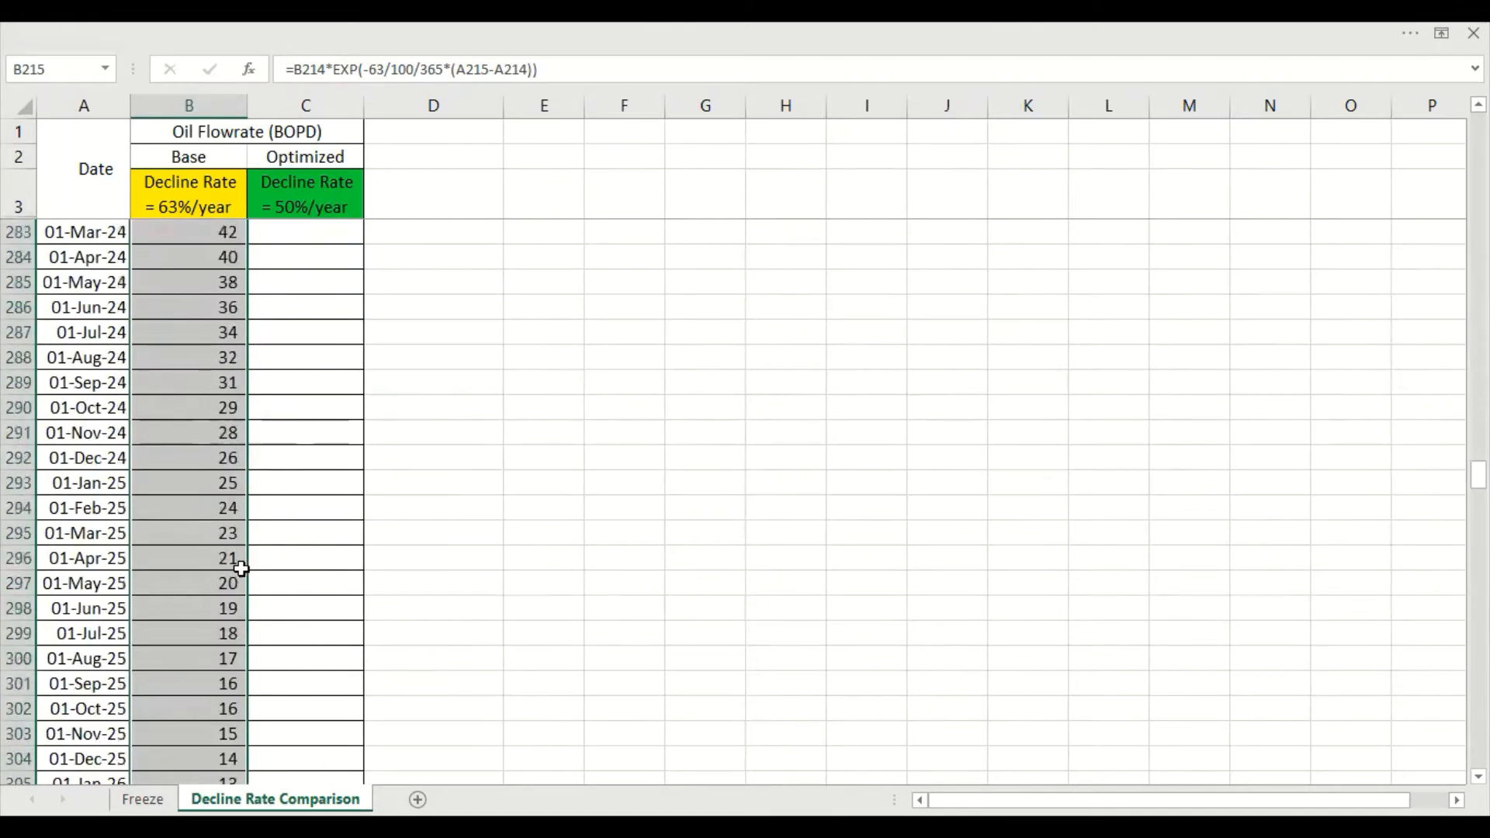
{"action": "scroll", "coordinate": [243, 570], "scroll_direction": "down", "scroll_amount": 20}
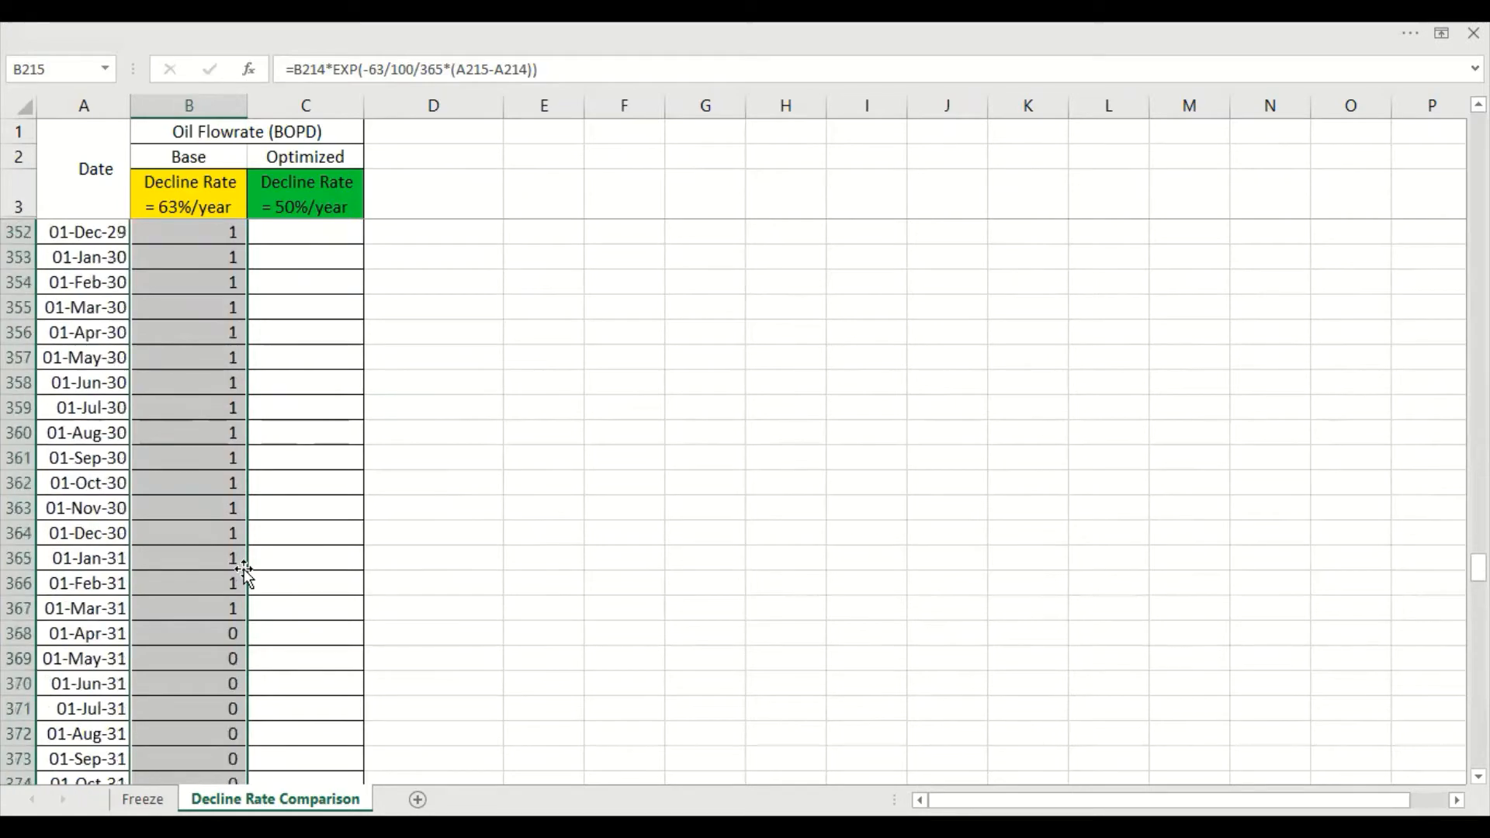
{"action": "scroll", "coordinate": [244, 570], "scroll_direction": "down", "scroll_amount": 13}
Enter the Optimized exponential decline formula =C214*exp(-50/100/365*(A215-A214)) in C215
{"action": "scroll", "coordinate": [248, 559], "scroll_direction": "up", "scroll_amount": 19}
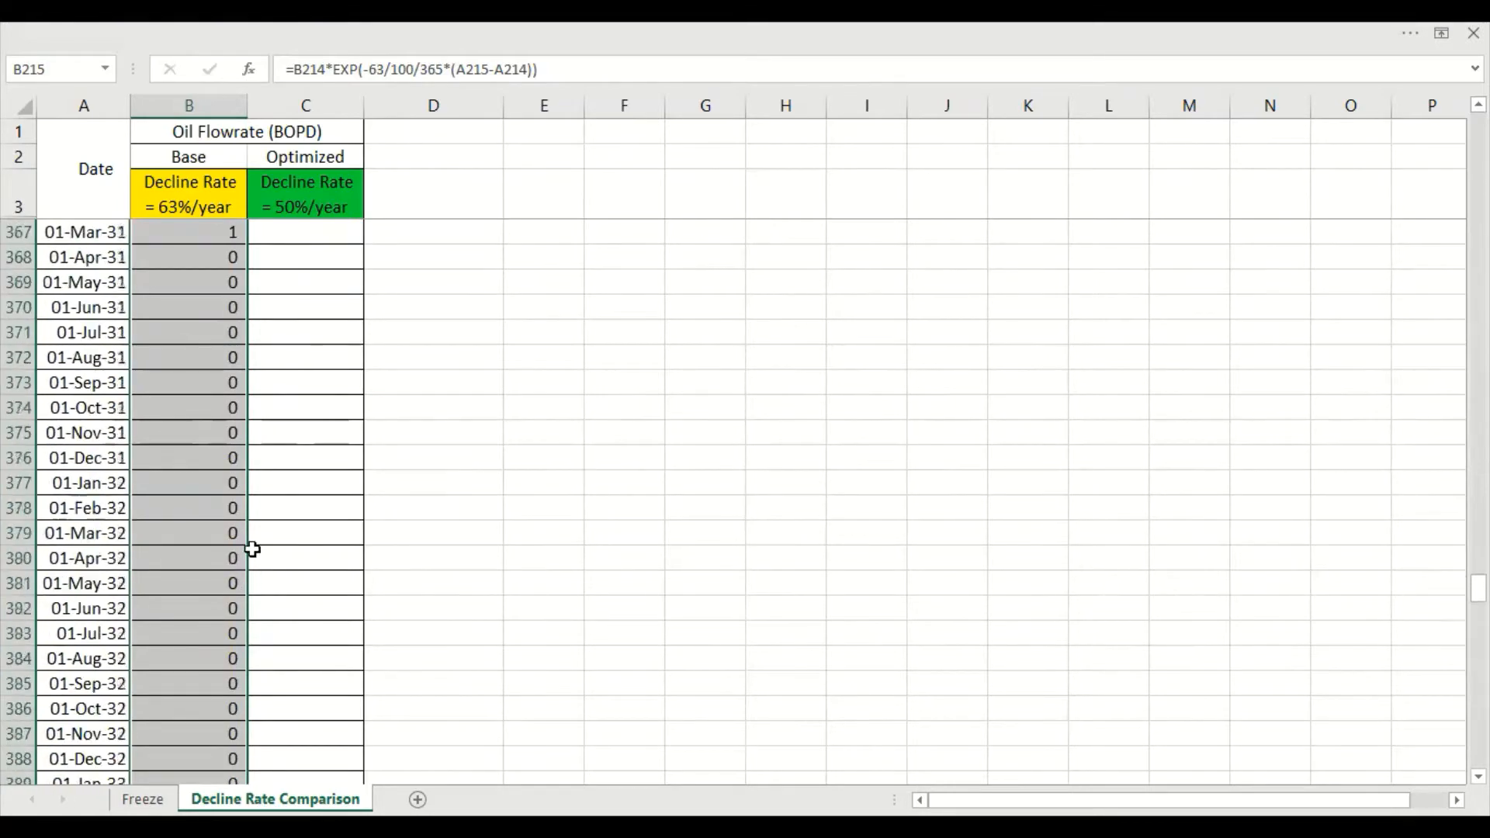
{"action": "scroll", "coordinate": [252, 542], "scroll_direction": "up", "scroll_amount": 20}
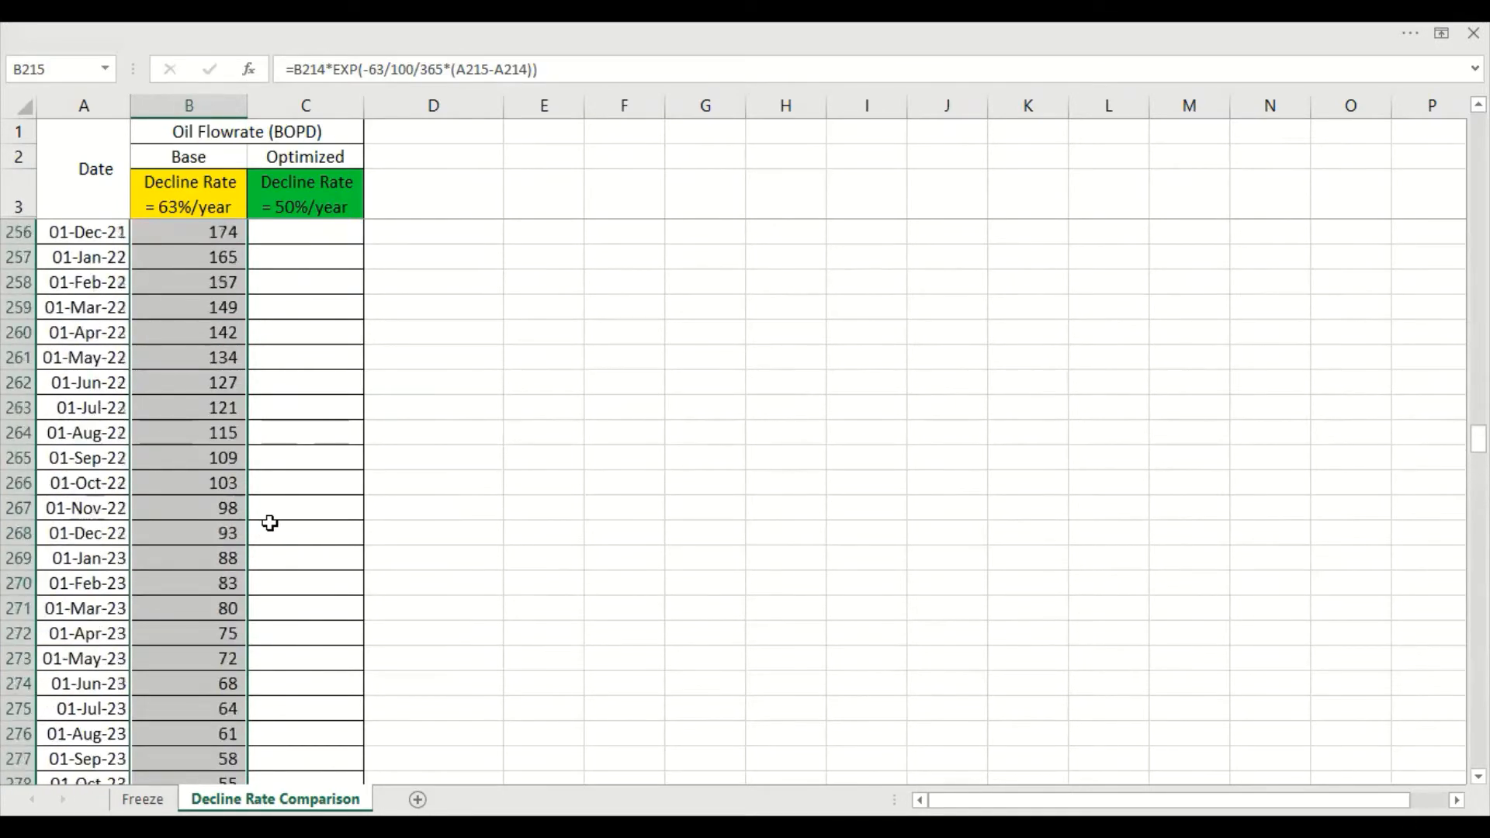
{"action": "scroll", "coordinate": [272, 521], "scroll_direction": "up", "scroll_amount": 11}
{"action": "scroll", "coordinate": [323, 522], "scroll_direction": "down", "scroll_amount": 4}
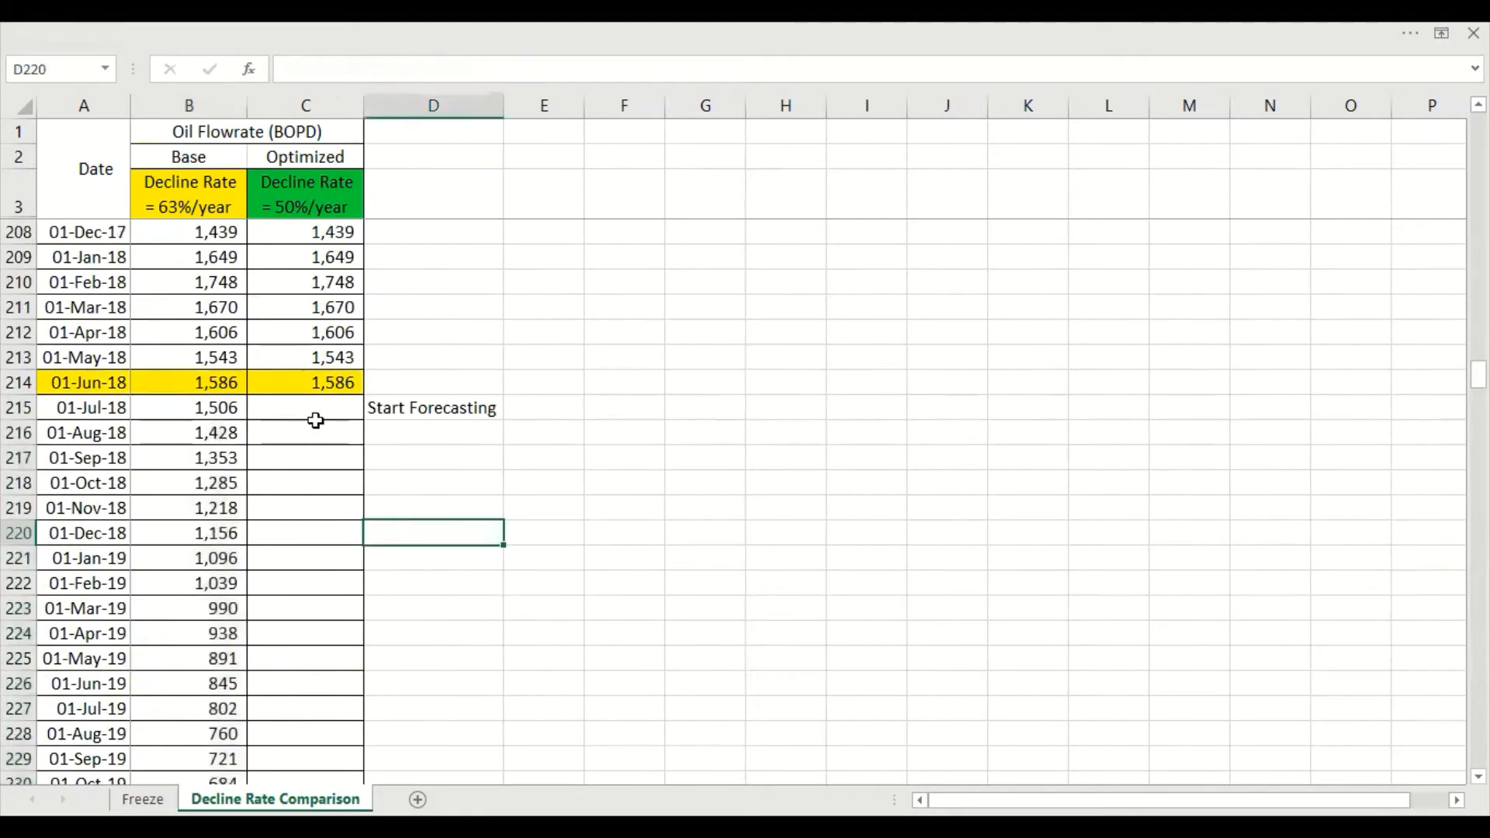
{"action": "left_click", "coordinate": [340, 411]}
{"action": "type", "text": "="}
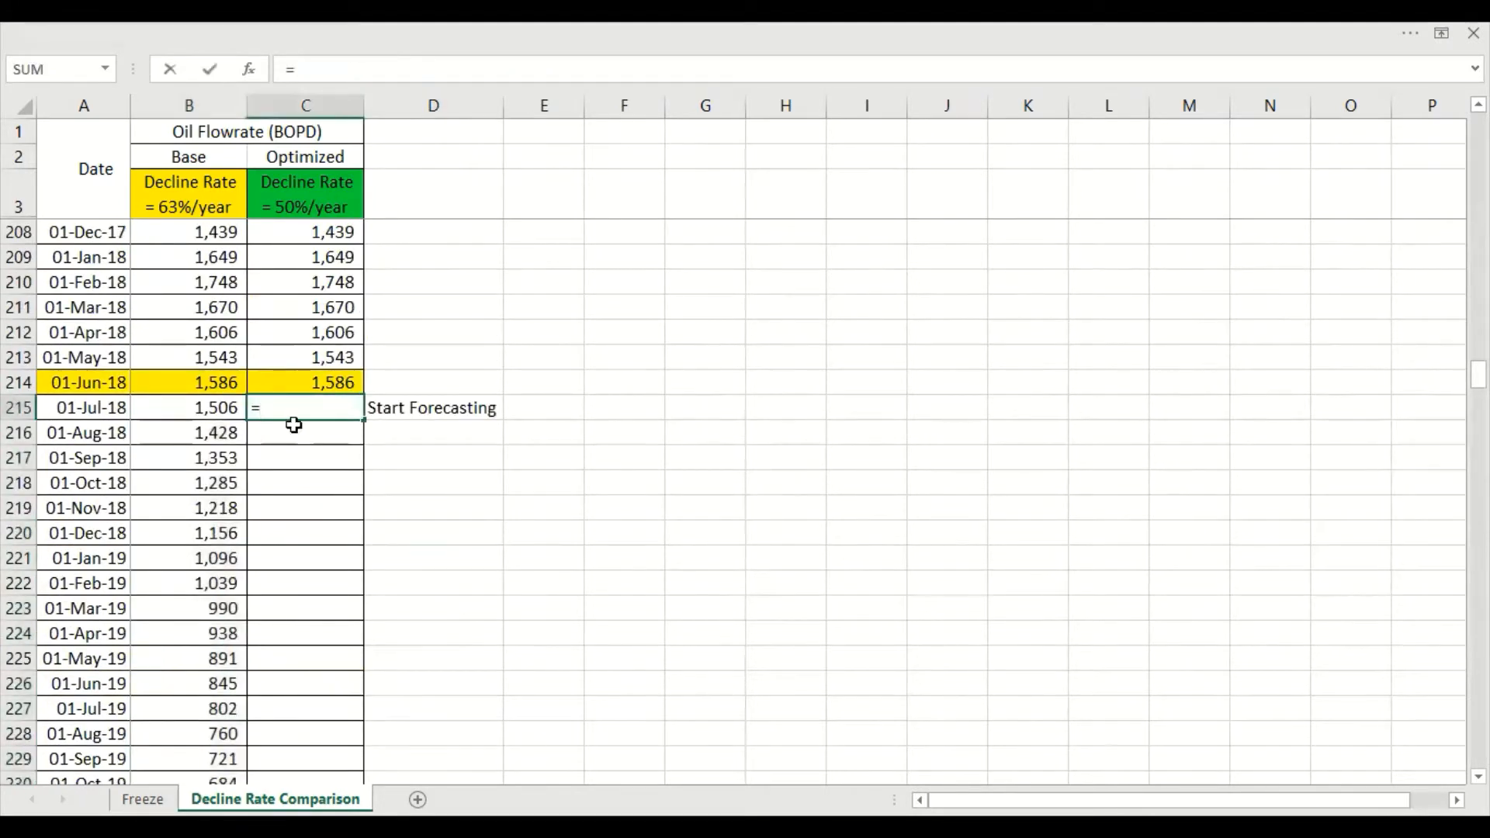
{"action": "key", "text": "Up"}
{"action": "type", "text": "*"}
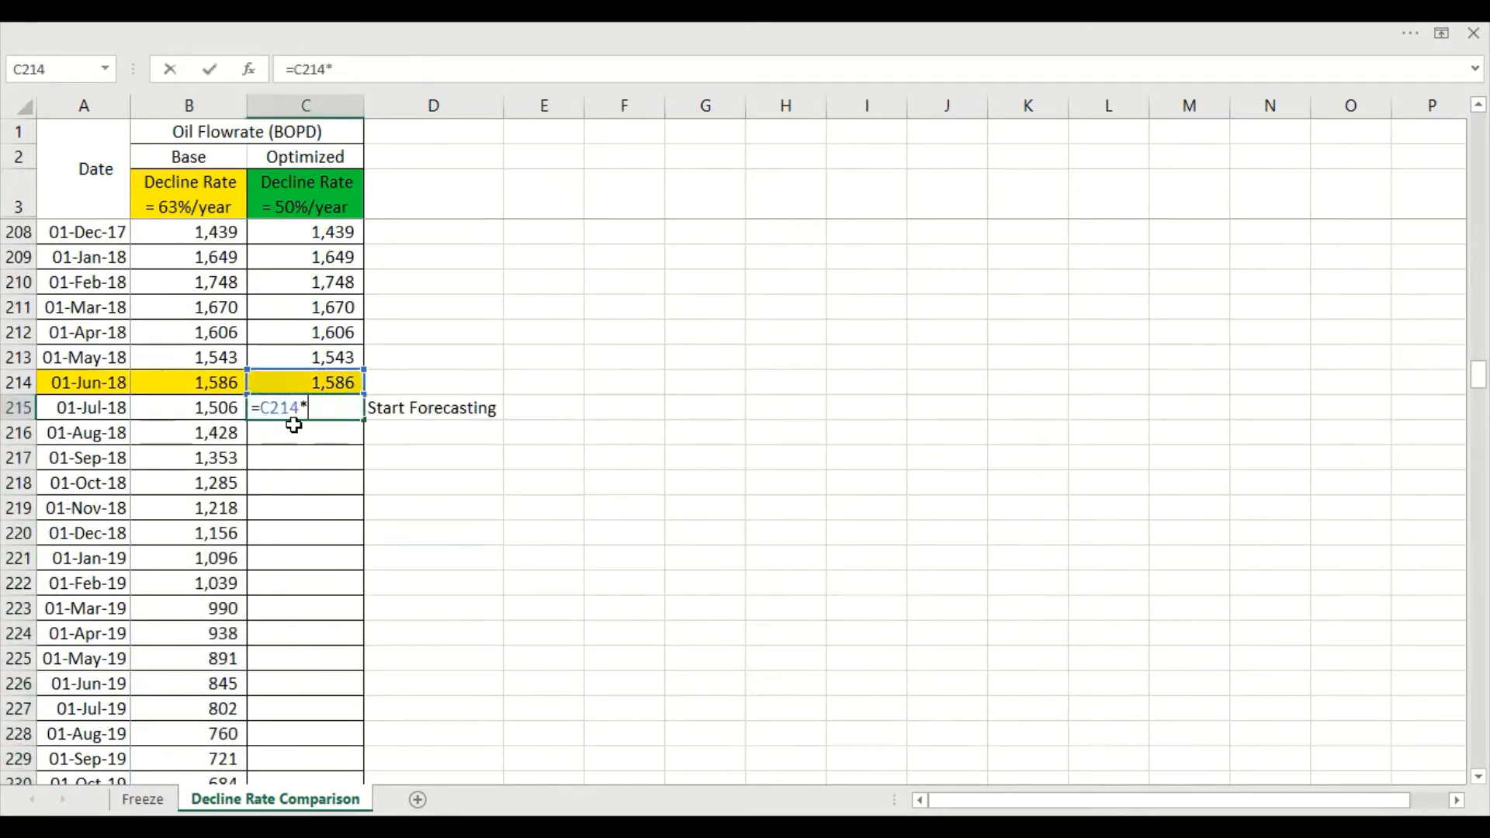
{"action": "type", "text": "exp(-"}
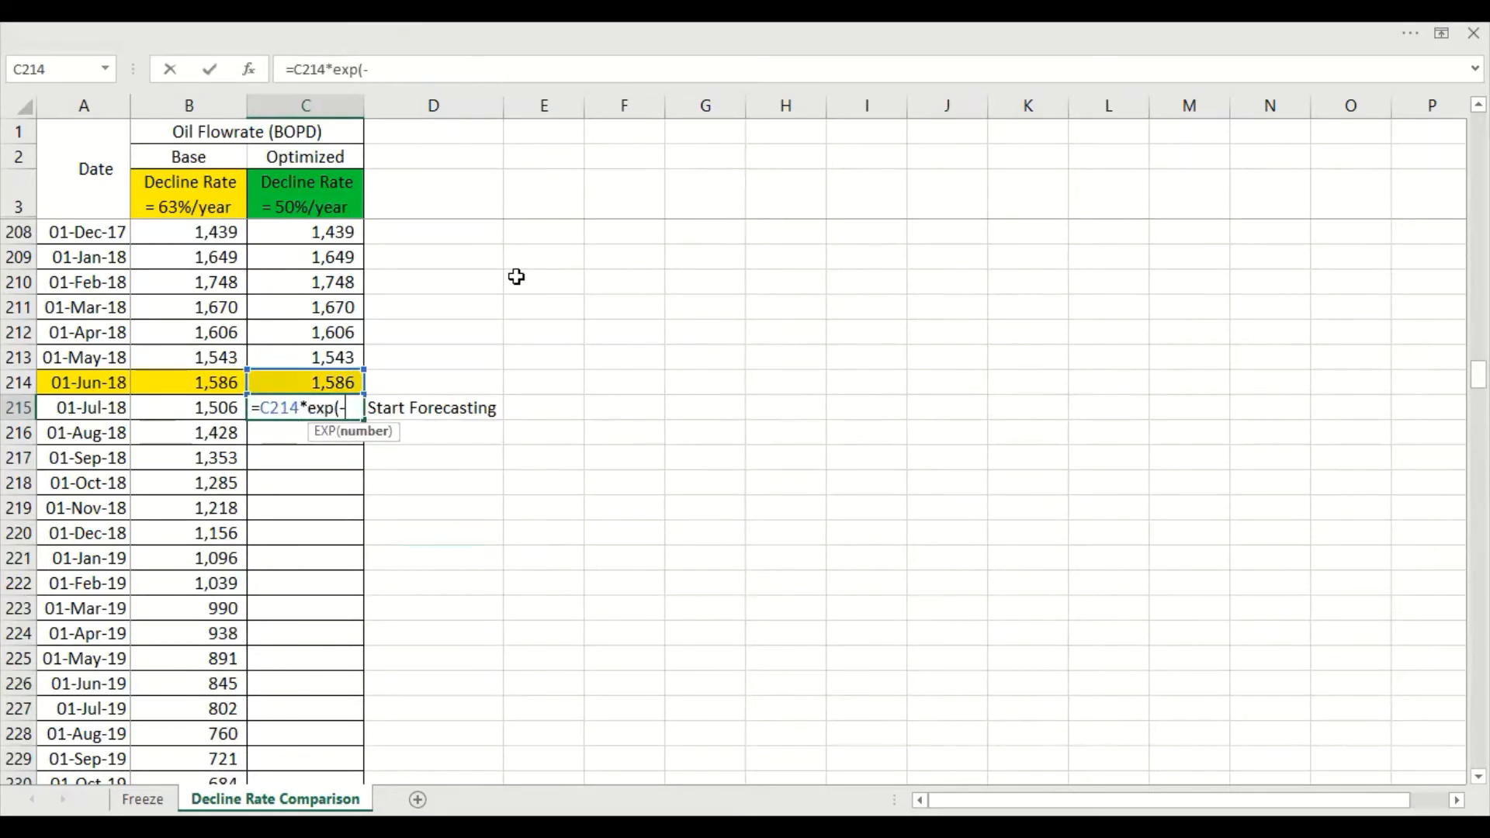
{"action": "type", "text": "50/100/365"}
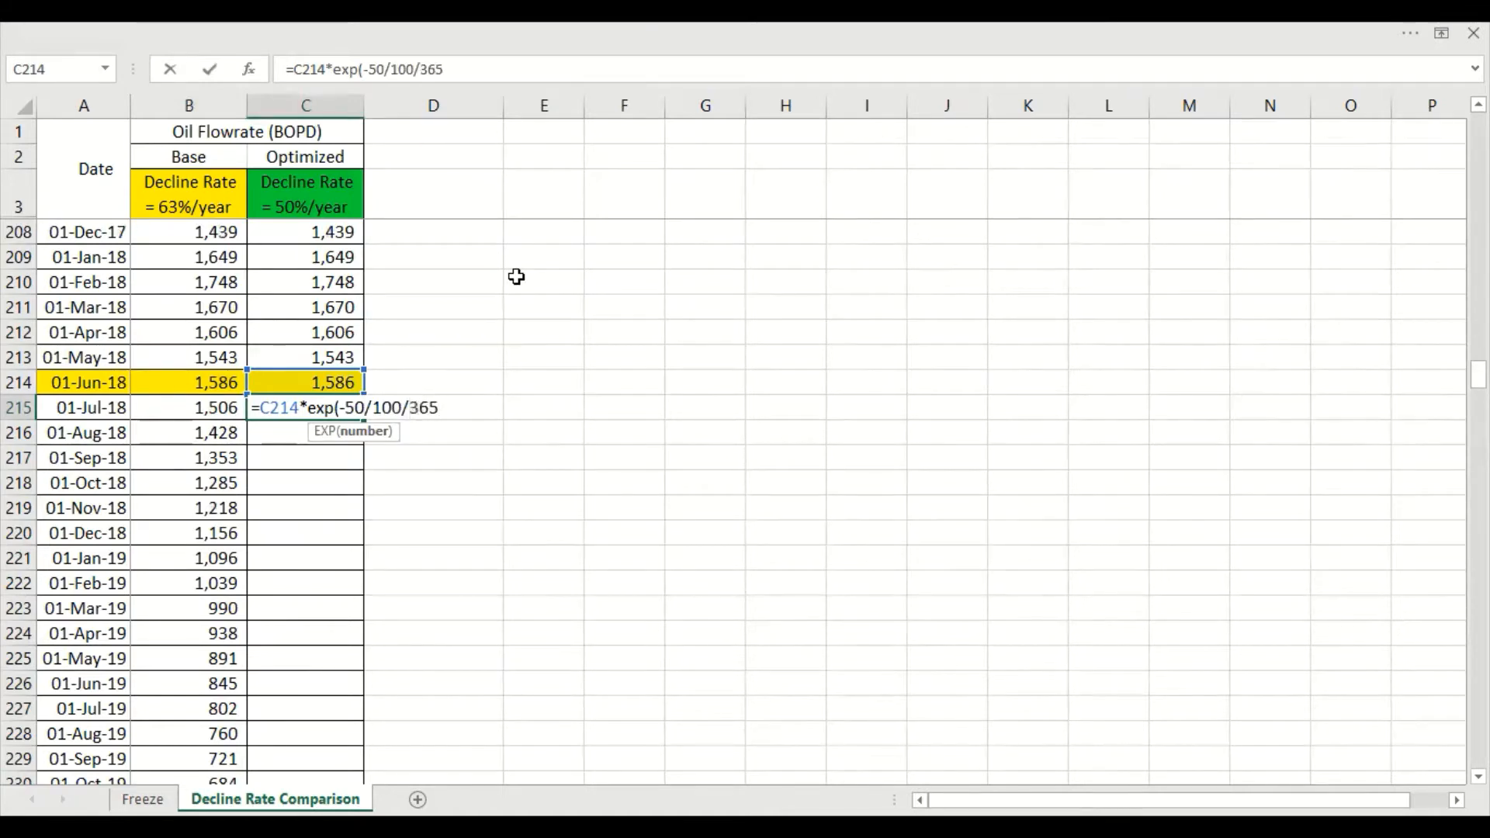
{"action": "type", "text": "*"}
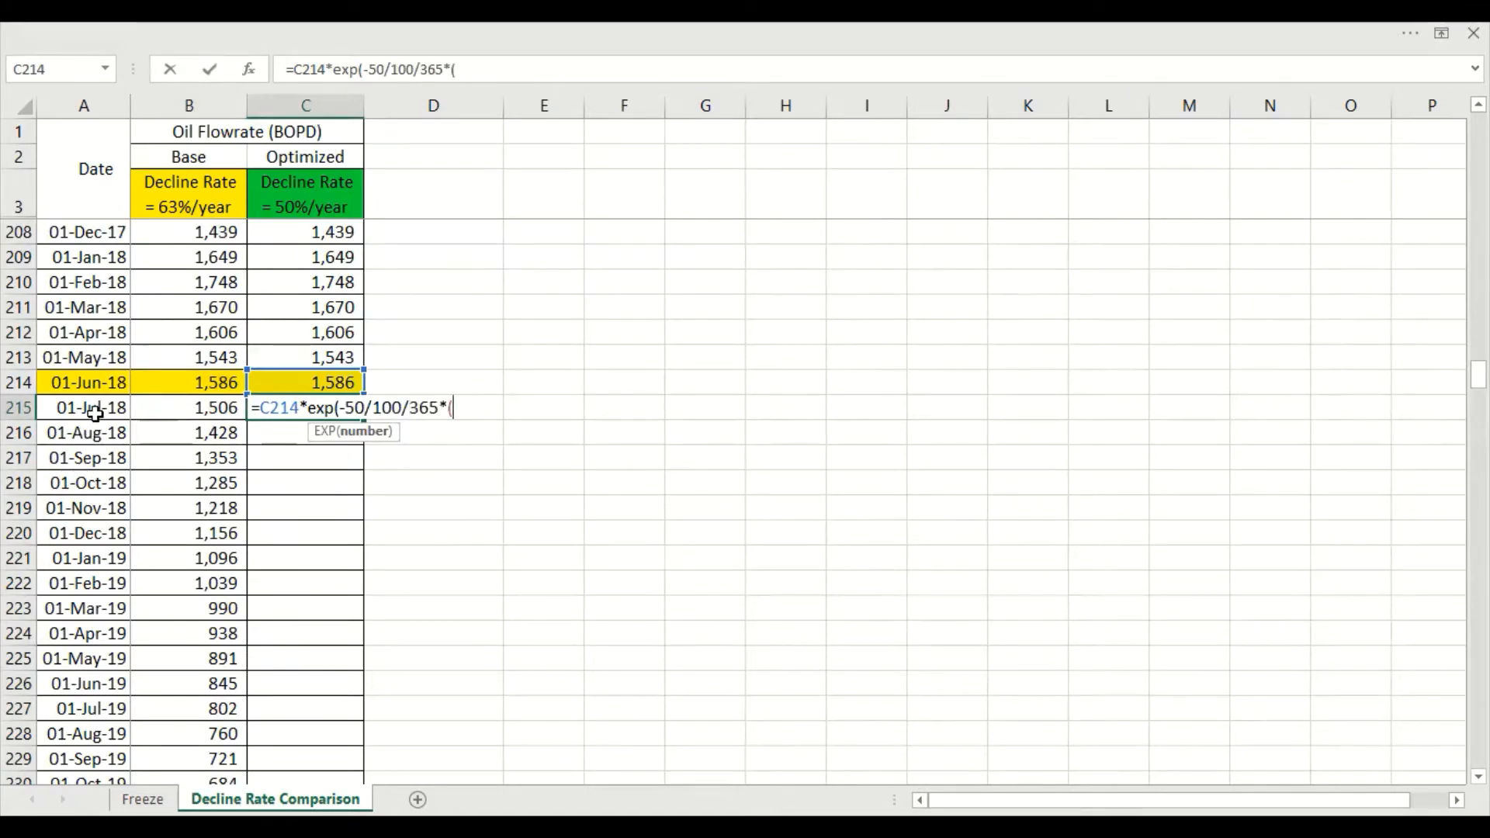
{"action": "type", "text": "("}
{"action": "left_click", "coordinate": [120, 409]}
{"action": "type", "text": "-"}
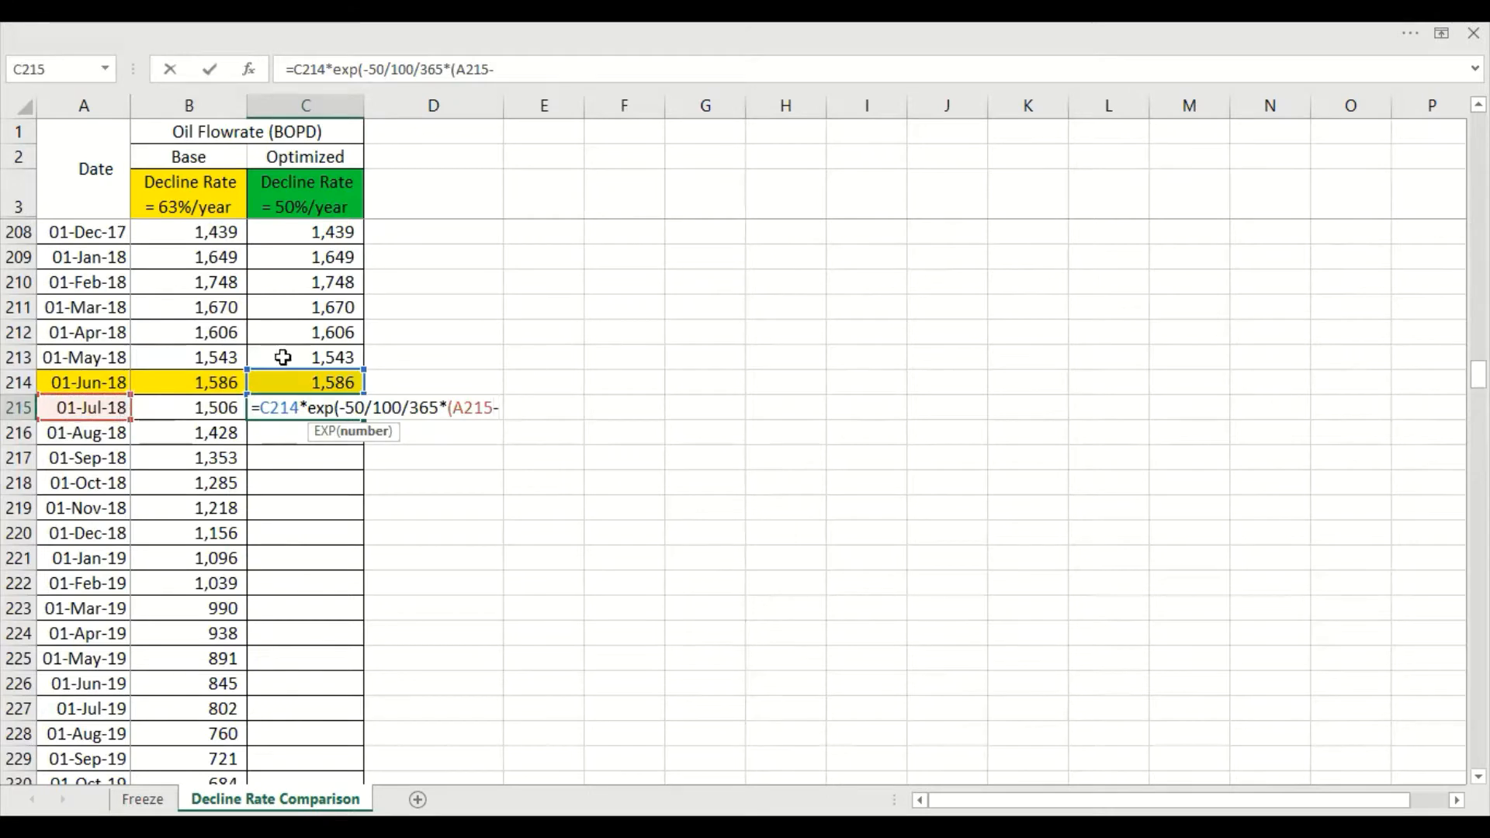
{"action": "left_click", "coordinate": [95, 385]}
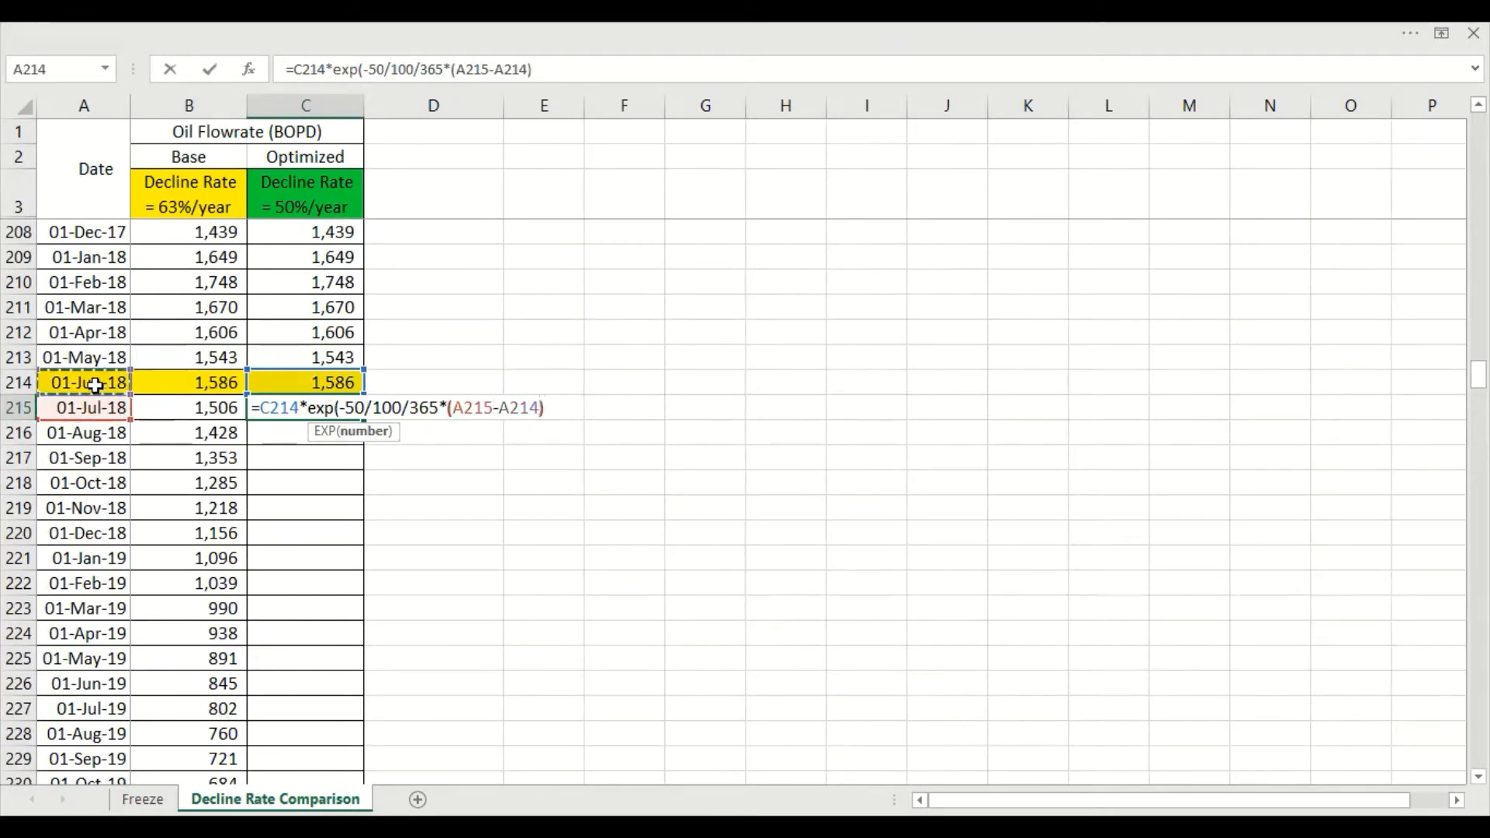
{"action": "key", "text": "Return"}
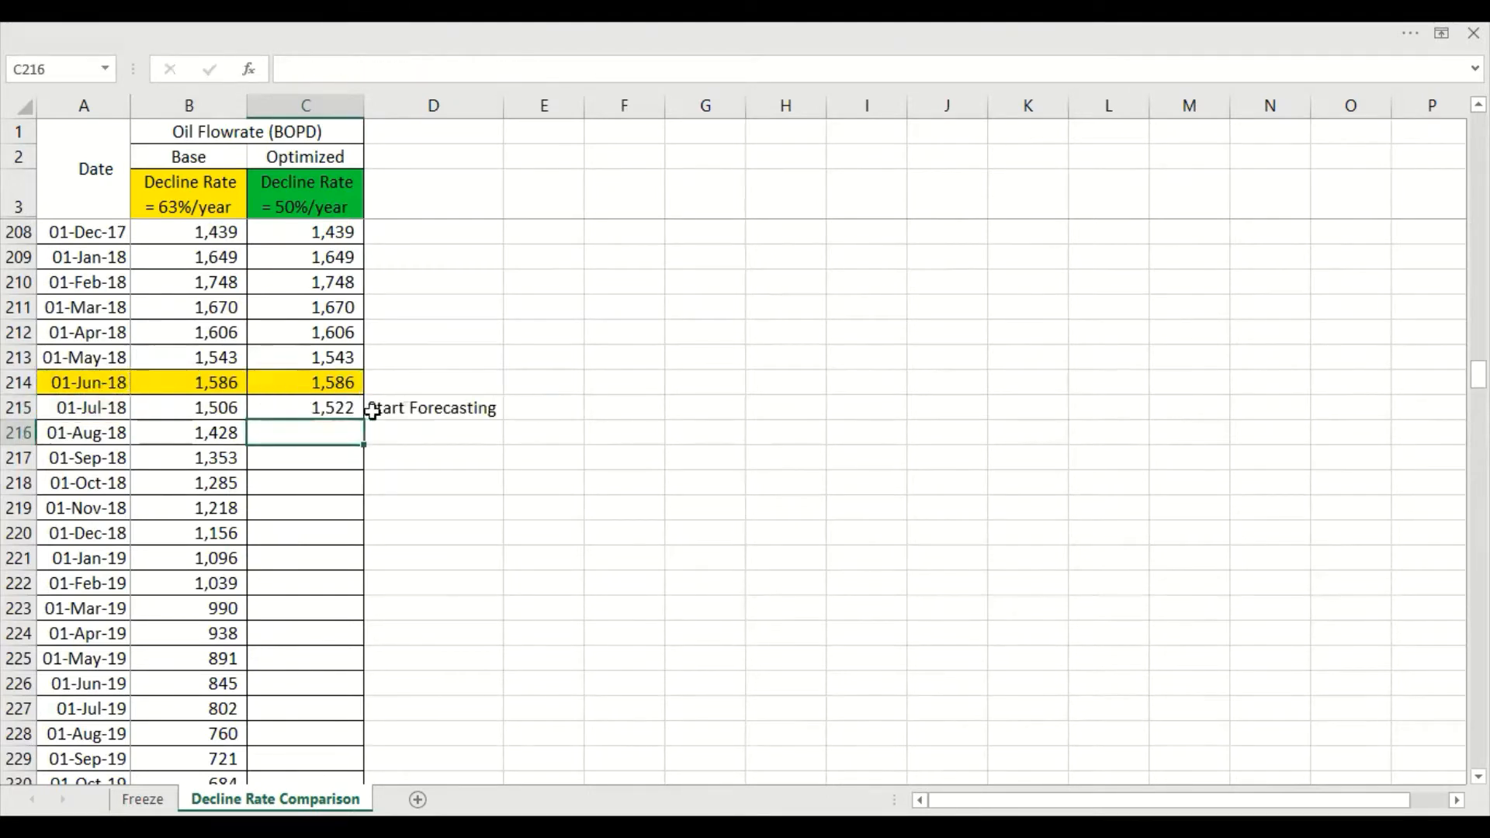
Fill the Optimized decline formula from C215 down through all the remaining forecast dates and check the filled column
{"action": "left_click", "coordinate": [342, 405]}
{"action": "left_click_drag", "start_coordinate": [362, 424], "coordinate": [356, 552]}
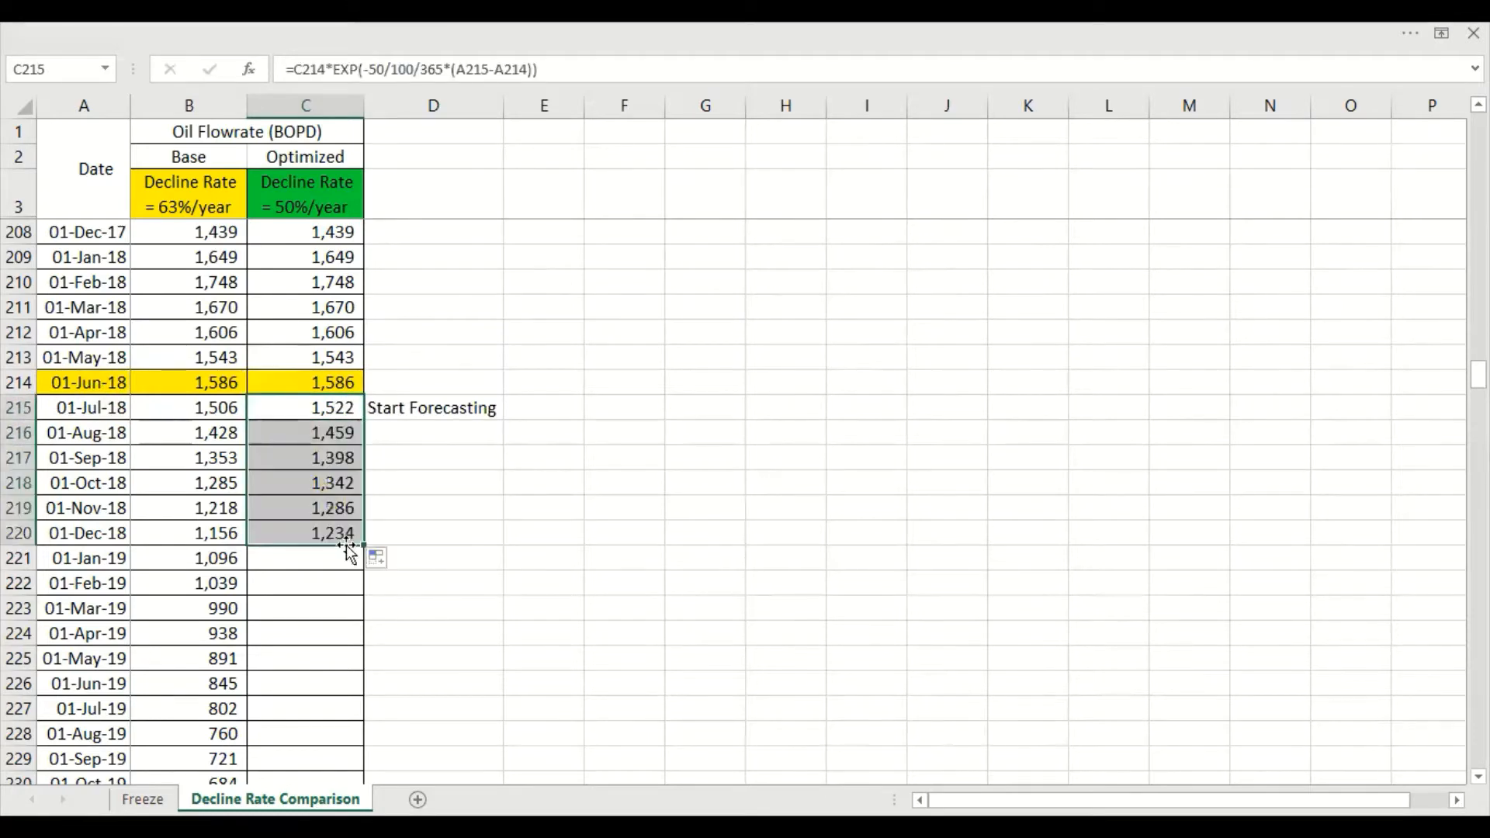
{"action": "double_click", "coordinate": [362, 545]}
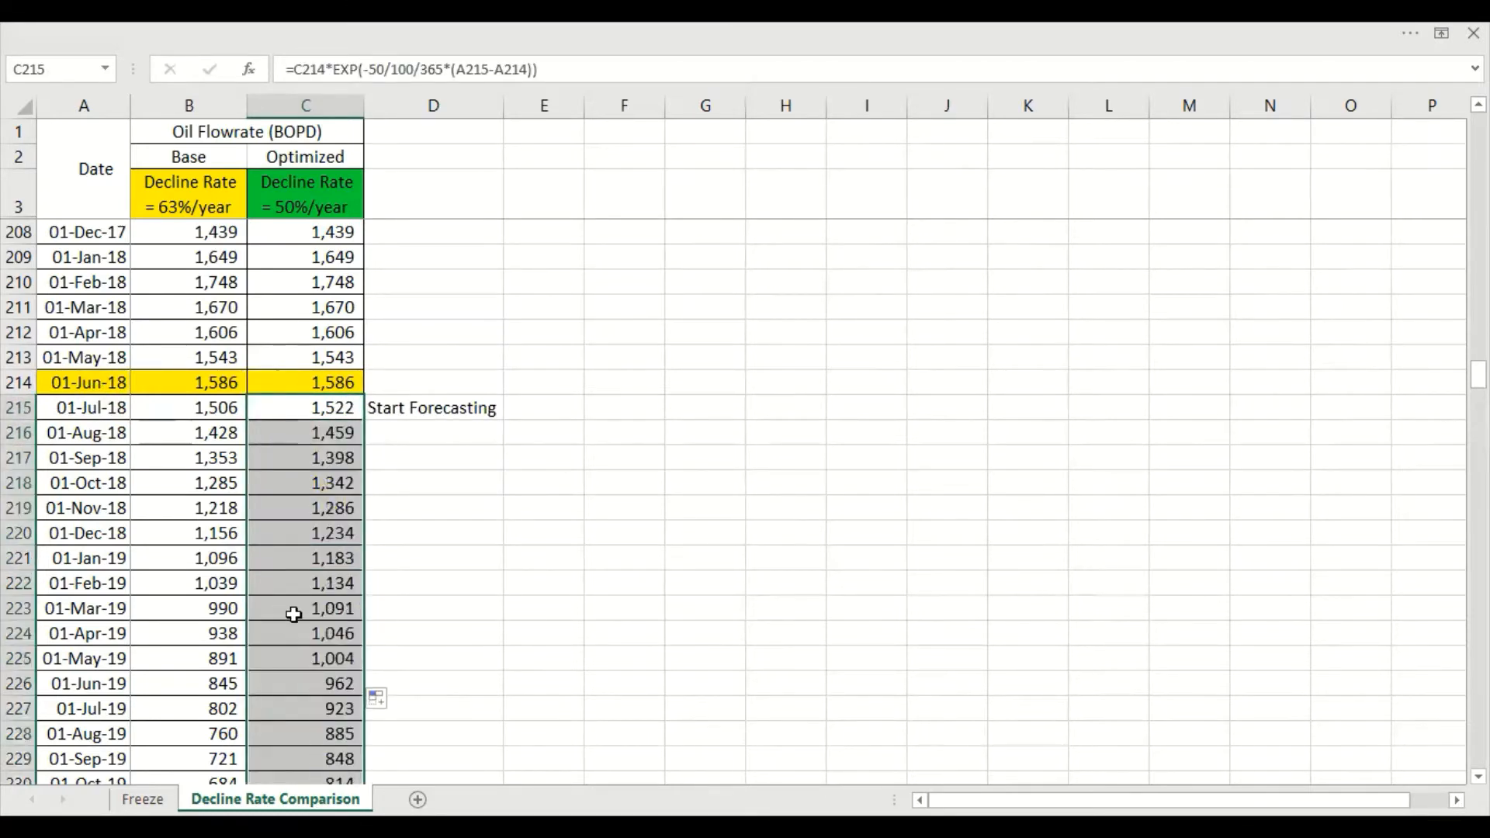
{"action": "scroll", "coordinate": [310, 619], "scroll_direction": "down", "scroll_amount": 20}
{"action": "scroll", "coordinate": [334, 609], "scroll_direction": "down", "scroll_amount": 20}
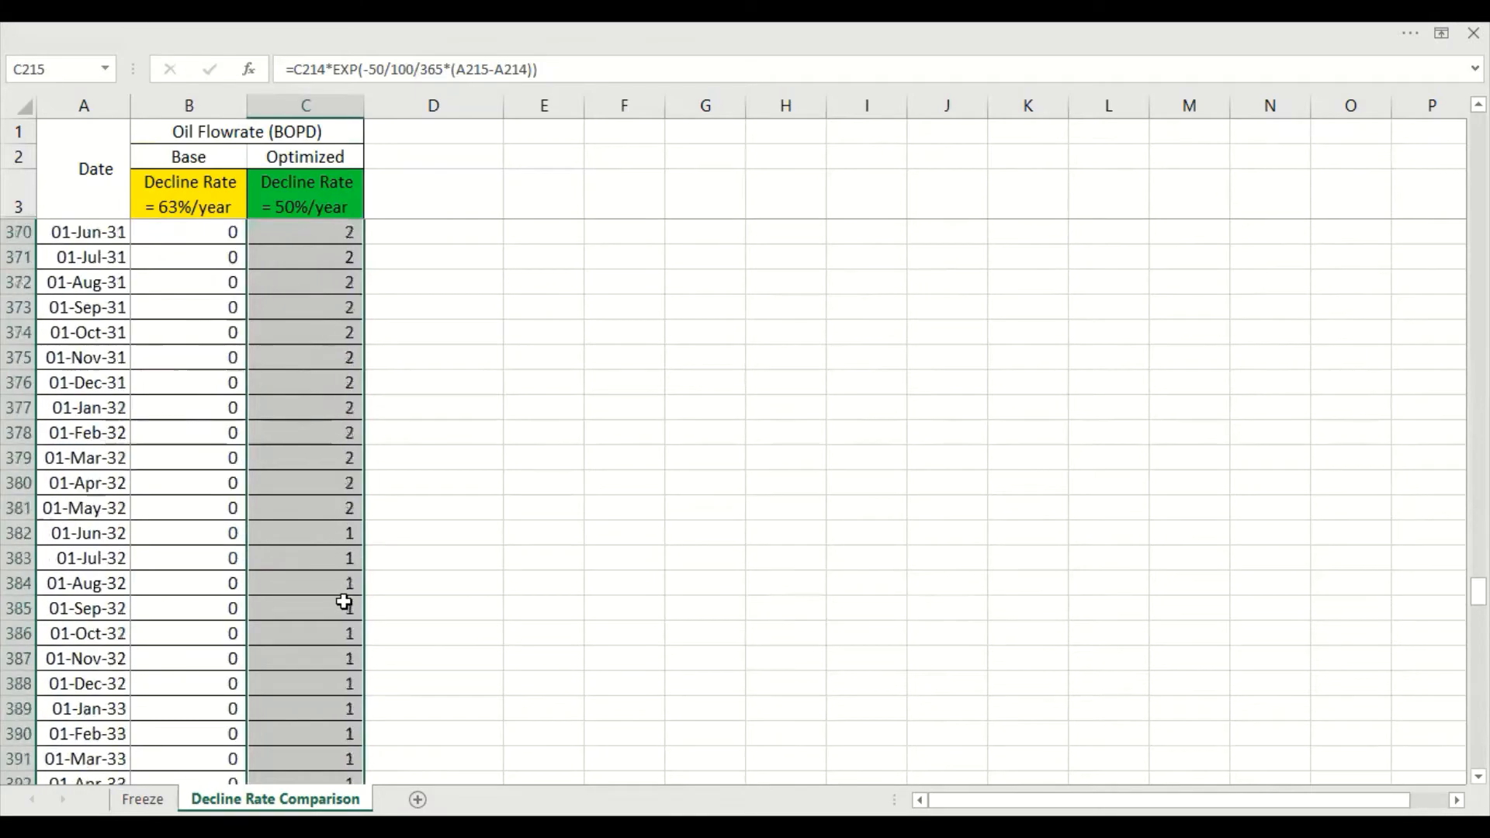
{"action": "left_click_drag", "start_coordinate": [1479, 662], "coordinate": [1479, 126]}
{"action": "left_click", "coordinate": [730, 510]}
{"action": "left_click", "coordinate": [831, 548]}
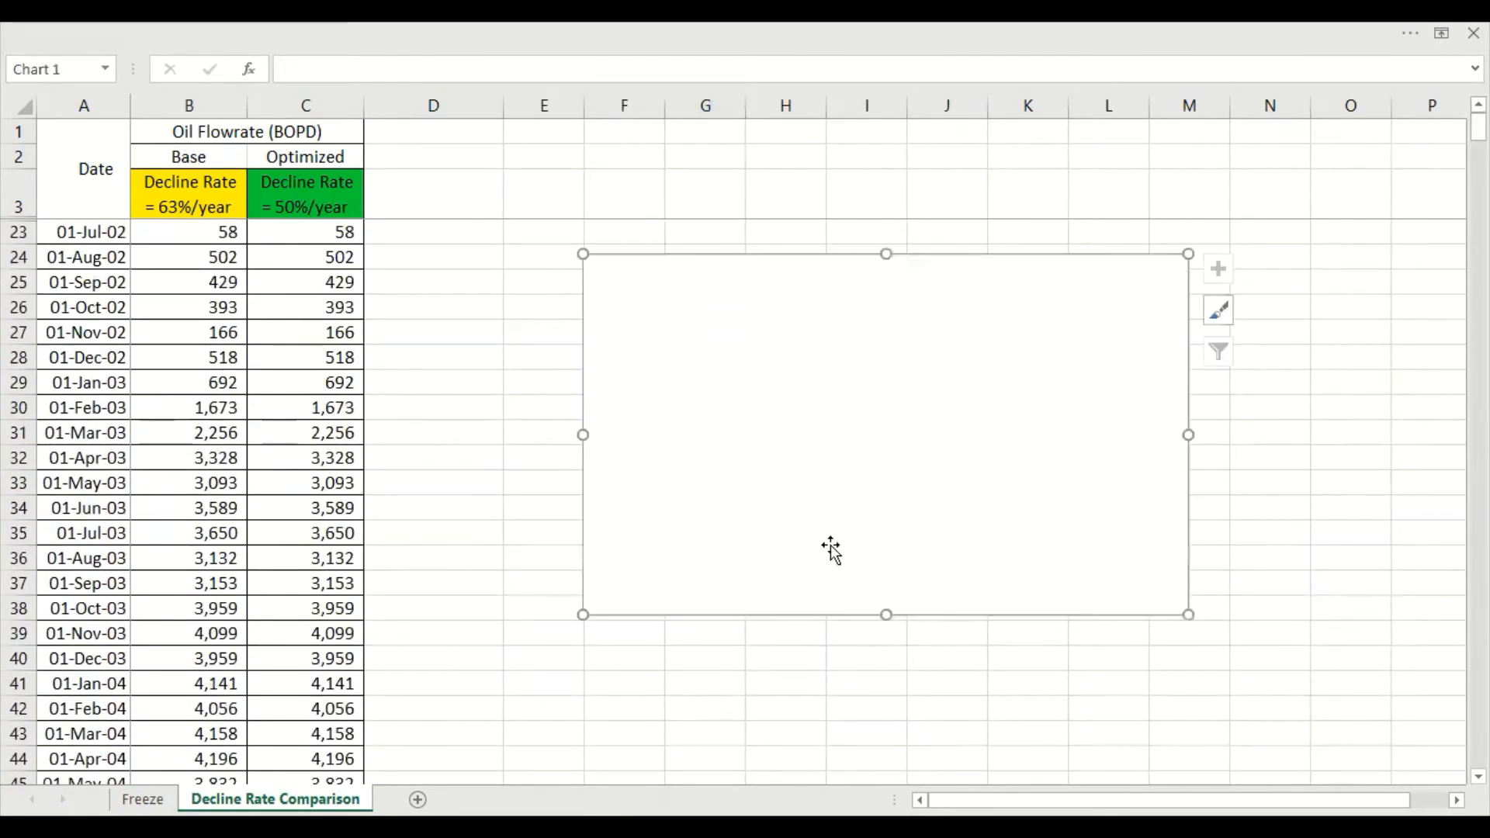
{"action": "key", "text": "Delete"}
Insert an empty scatter chart with lines and markers beside the rows around 01-Jun-18, where forecasting starts
{"action": "scroll", "coordinate": [835, 615], "scroll_direction": "down", "scroll_amount": 20}
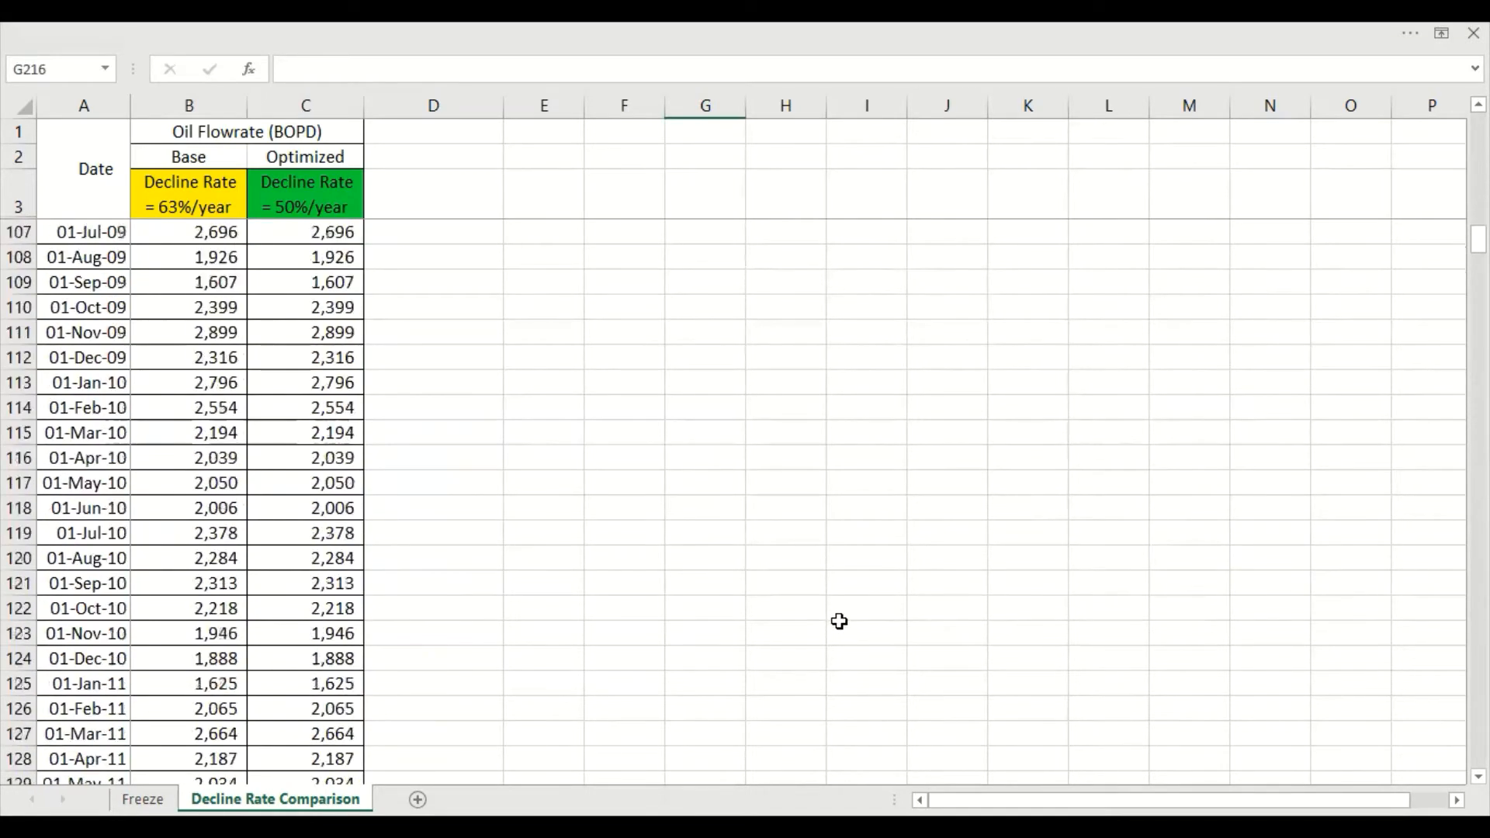
{"action": "scroll", "coordinate": [840, 621], "scroll_direction": "down", "scroll_amount": 7}
{"action": "left_click_drag", "start_coordinate": [1479, 266], "coordinate": [1479, 424]}
{"action": "scroll", "coordinate": [678, 523], "scroll_direction": "up", "scroll_amount": 13}
{"action": "left_click", "coordinate": [621, 460]}
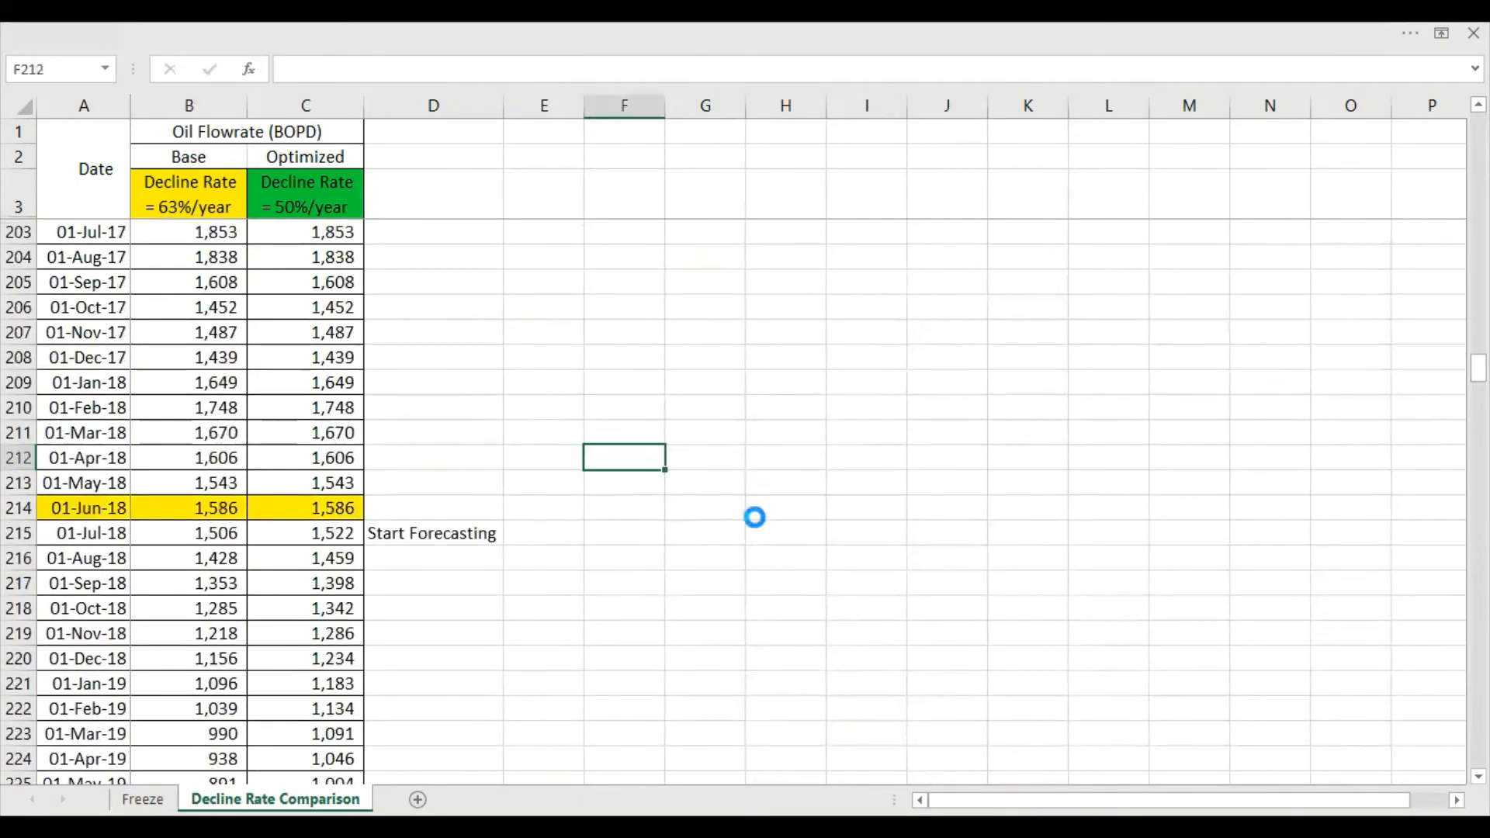
{"action": "left_click_drag", "start_coordinate": [773, 552], "coordinate": [779, 428]}
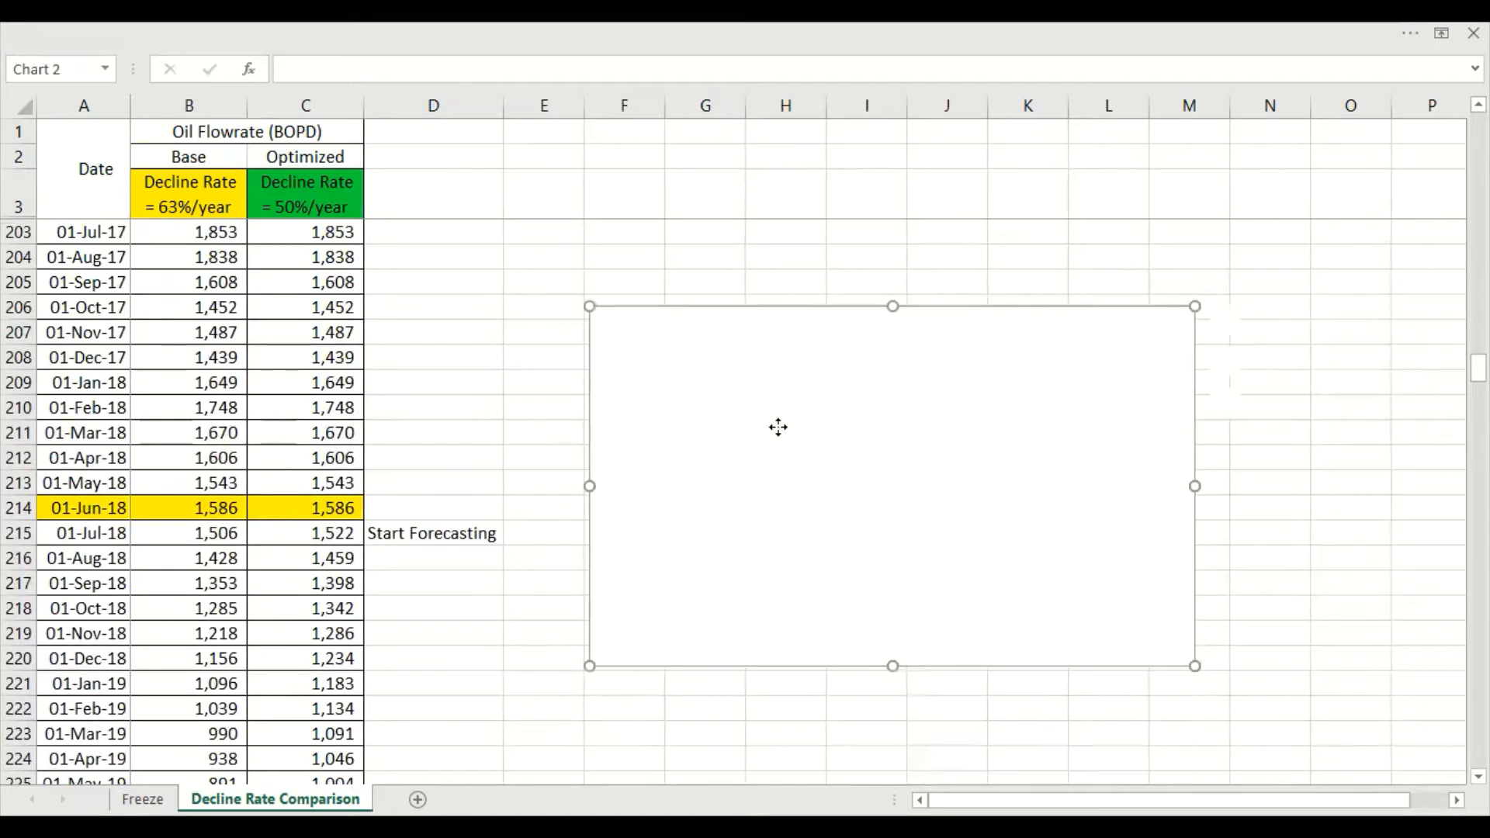
Add a chart series named from B2, with dates A23:A214 as X values and the historical Base flowrates from B23 down as Y values
{"action": "right_click", "coordinate": [779, 428]}
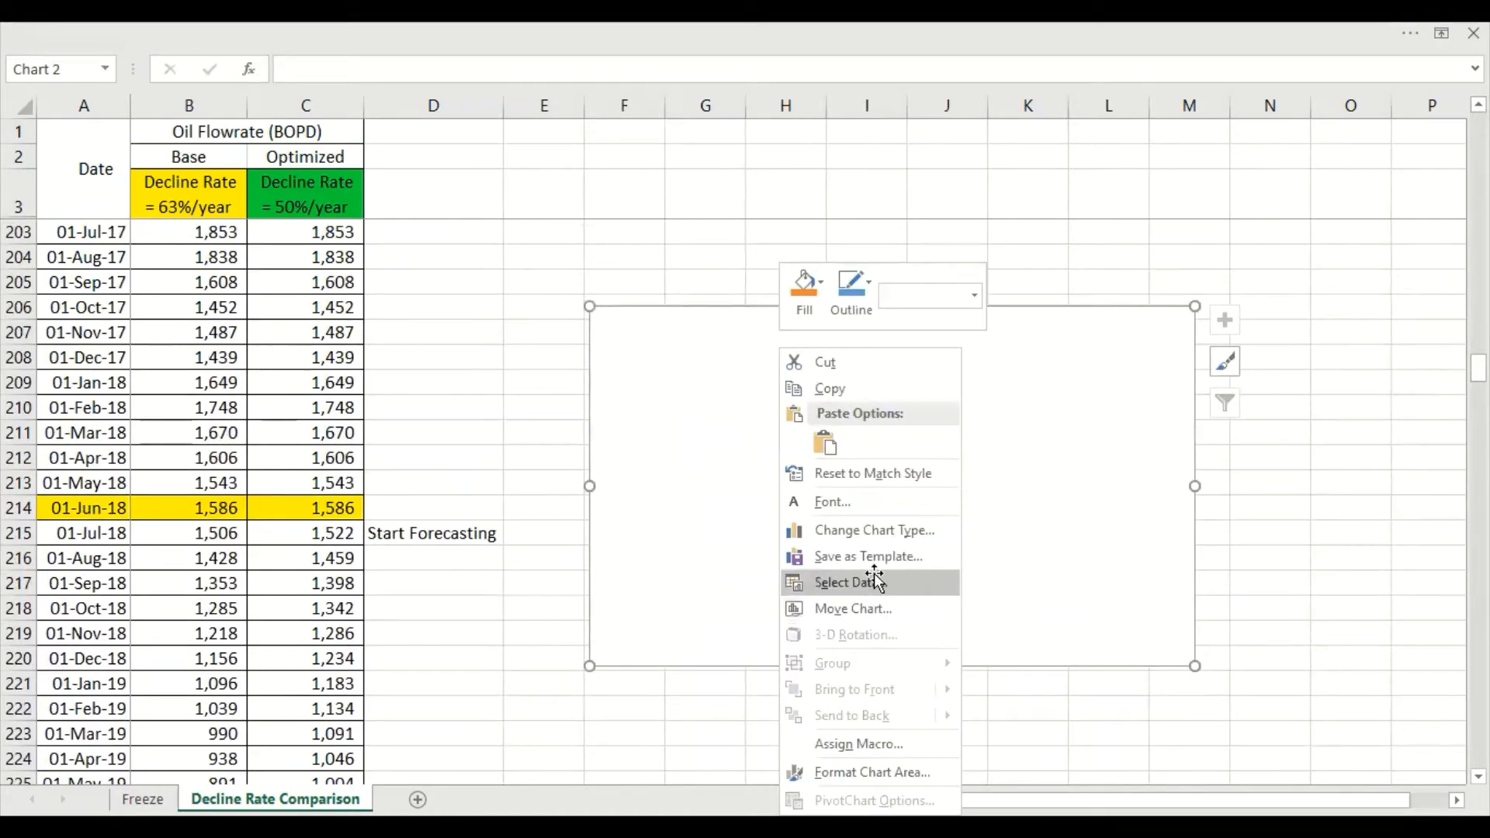
{"action": "left_click", "coordinate": [846, 583]}
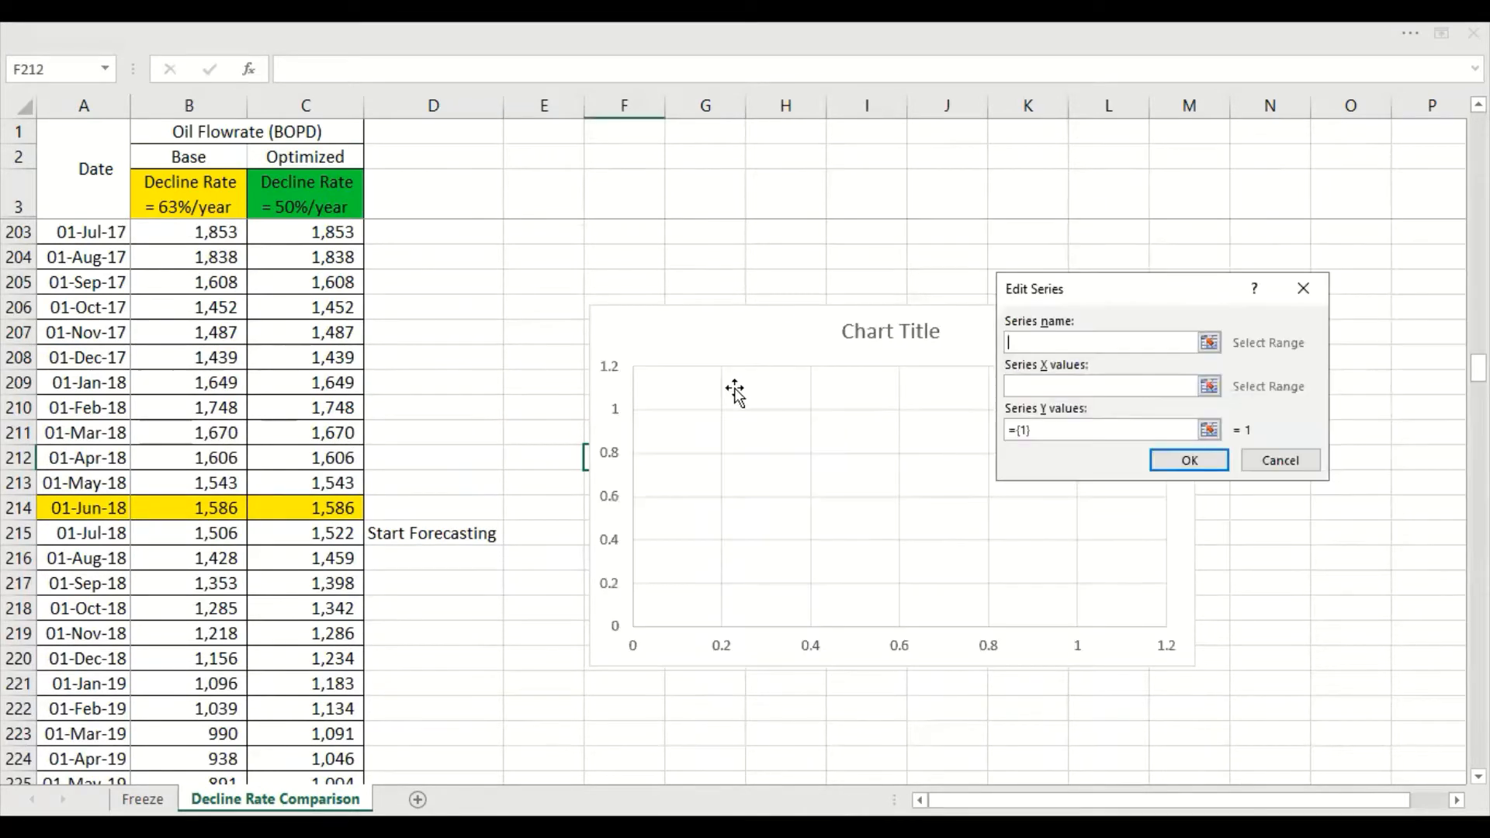
{"action": "left_click", "coordinate": [187, 153]}
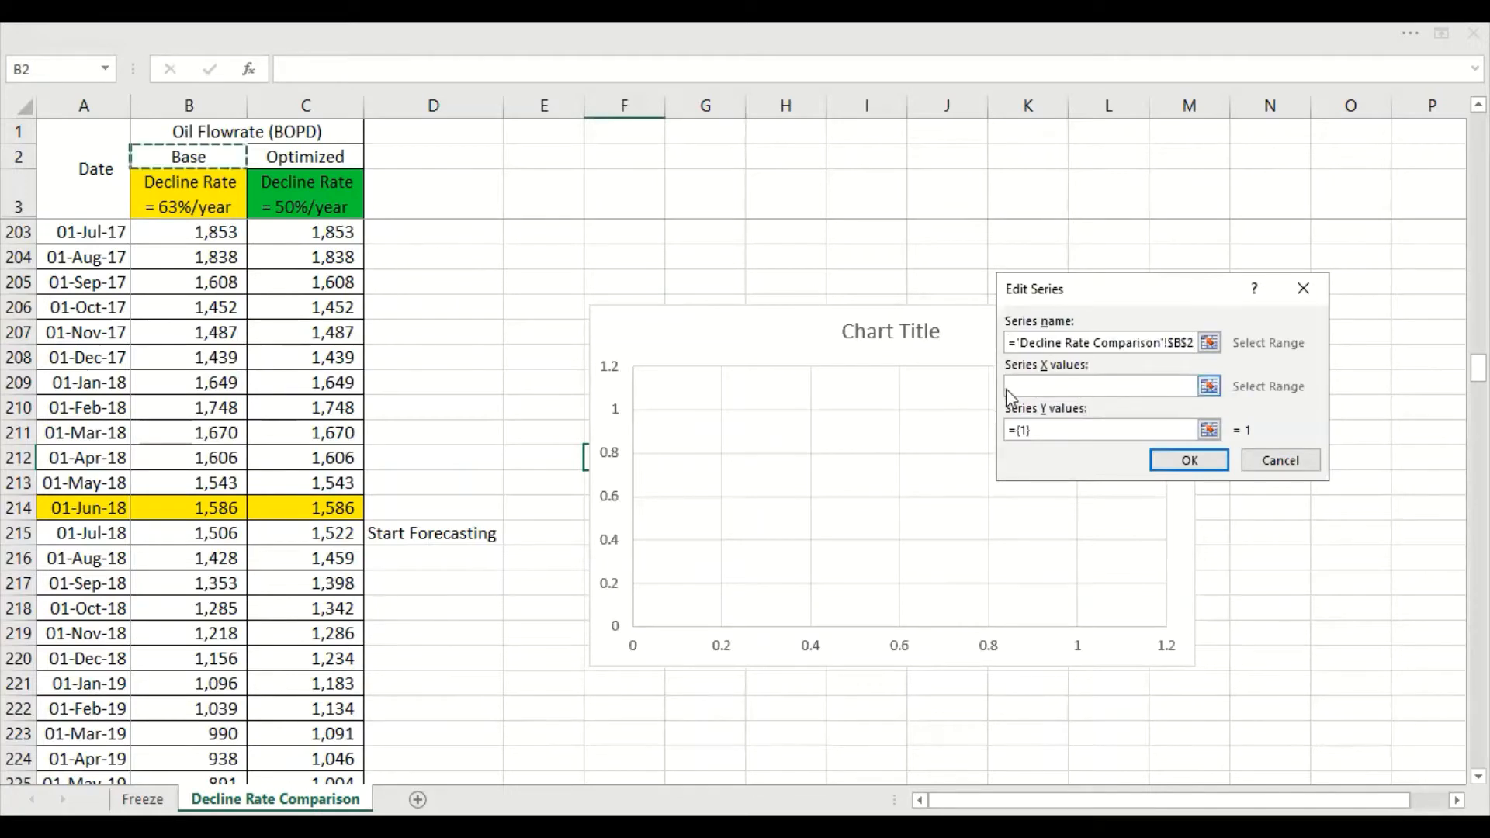
{"action": "left_click", "coordinate": [1063, 386]}
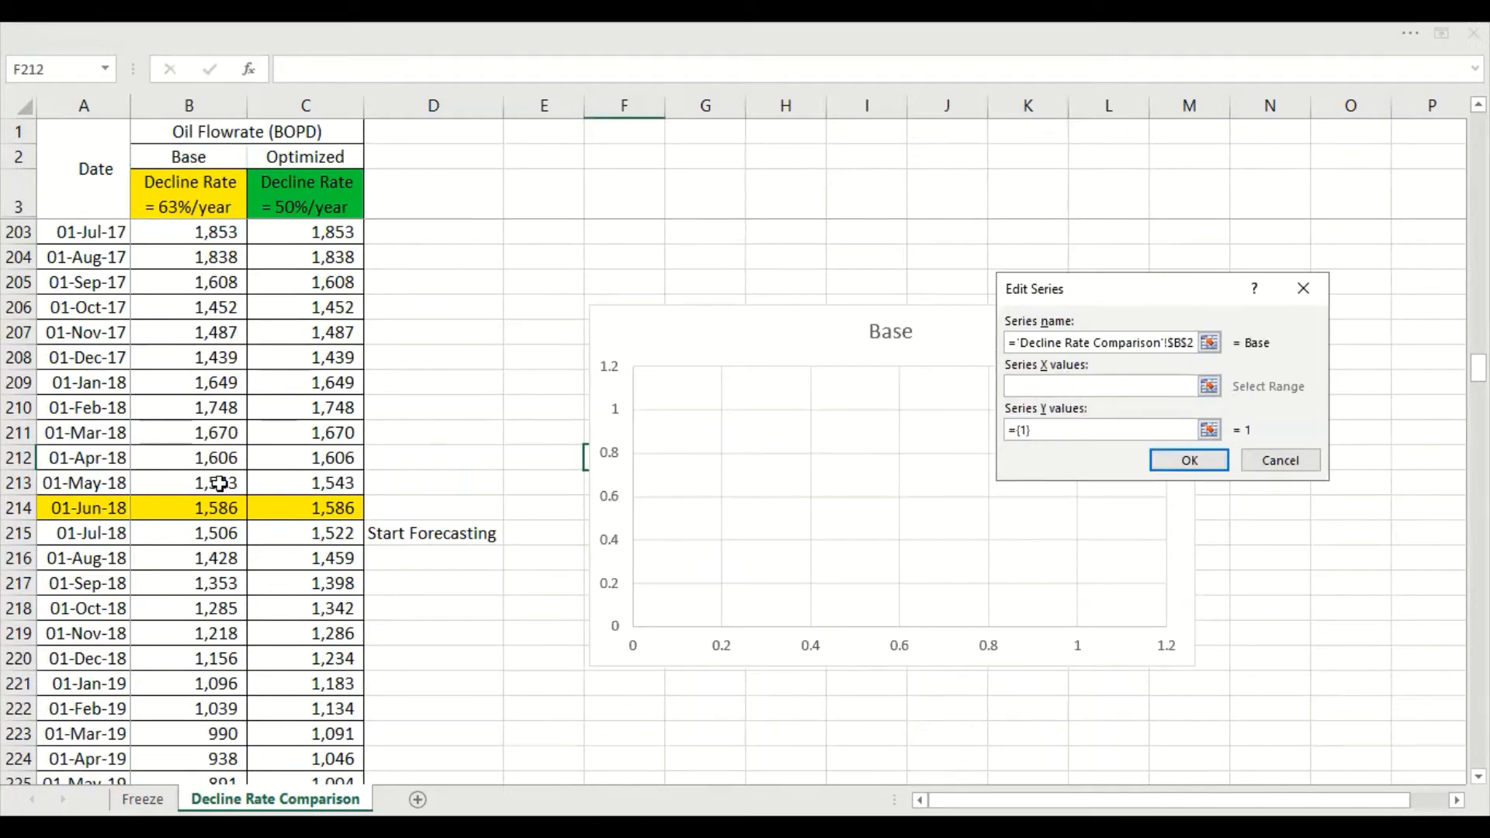
{"action": "left_click", "coordinate": [93, 483]}
{"action": "left_click", "coordinate": [115, 508]}
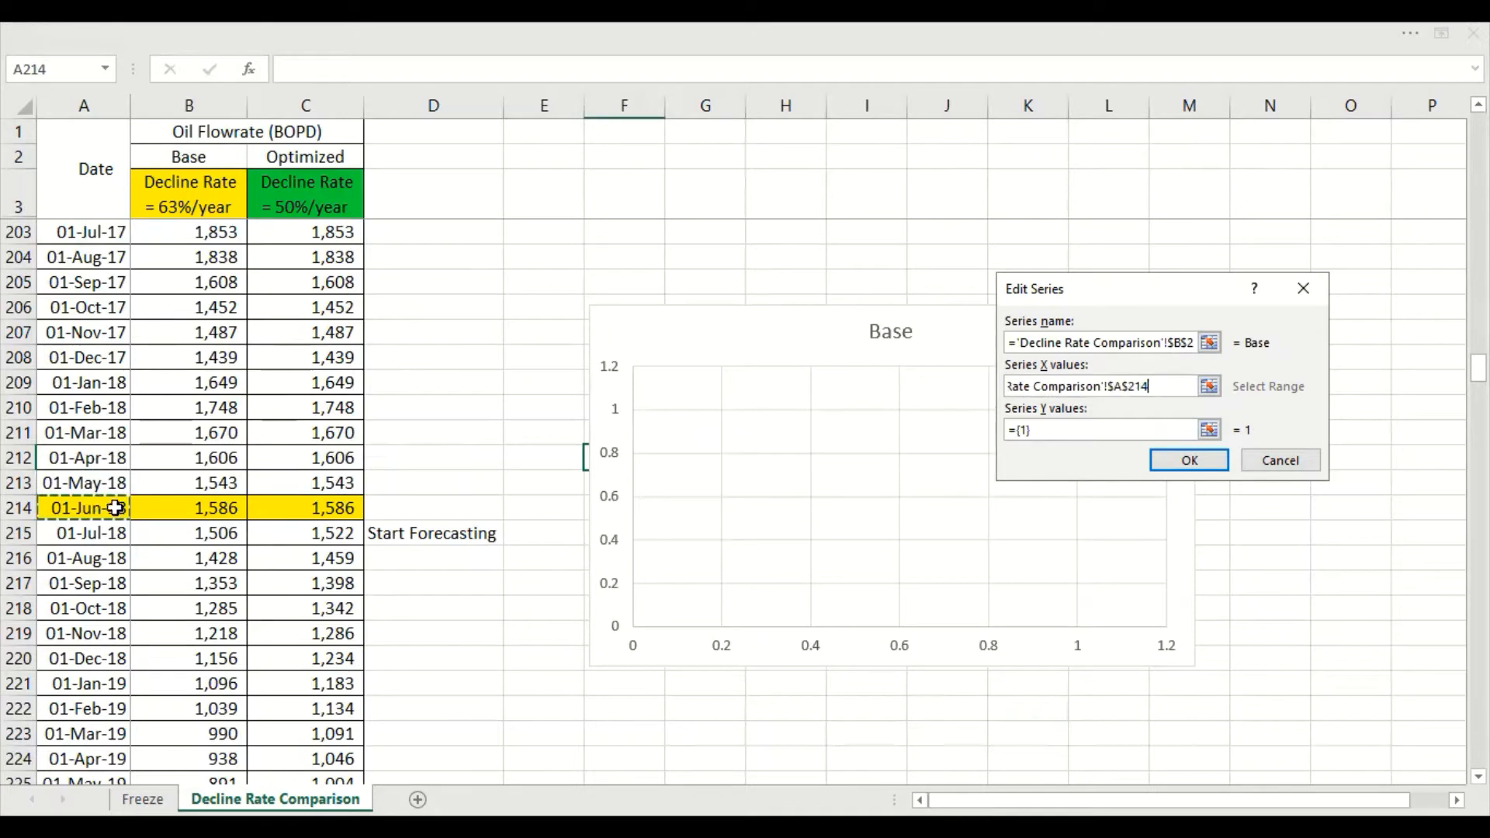
{"action": "key", "text": "ctrl+shift+Up"}
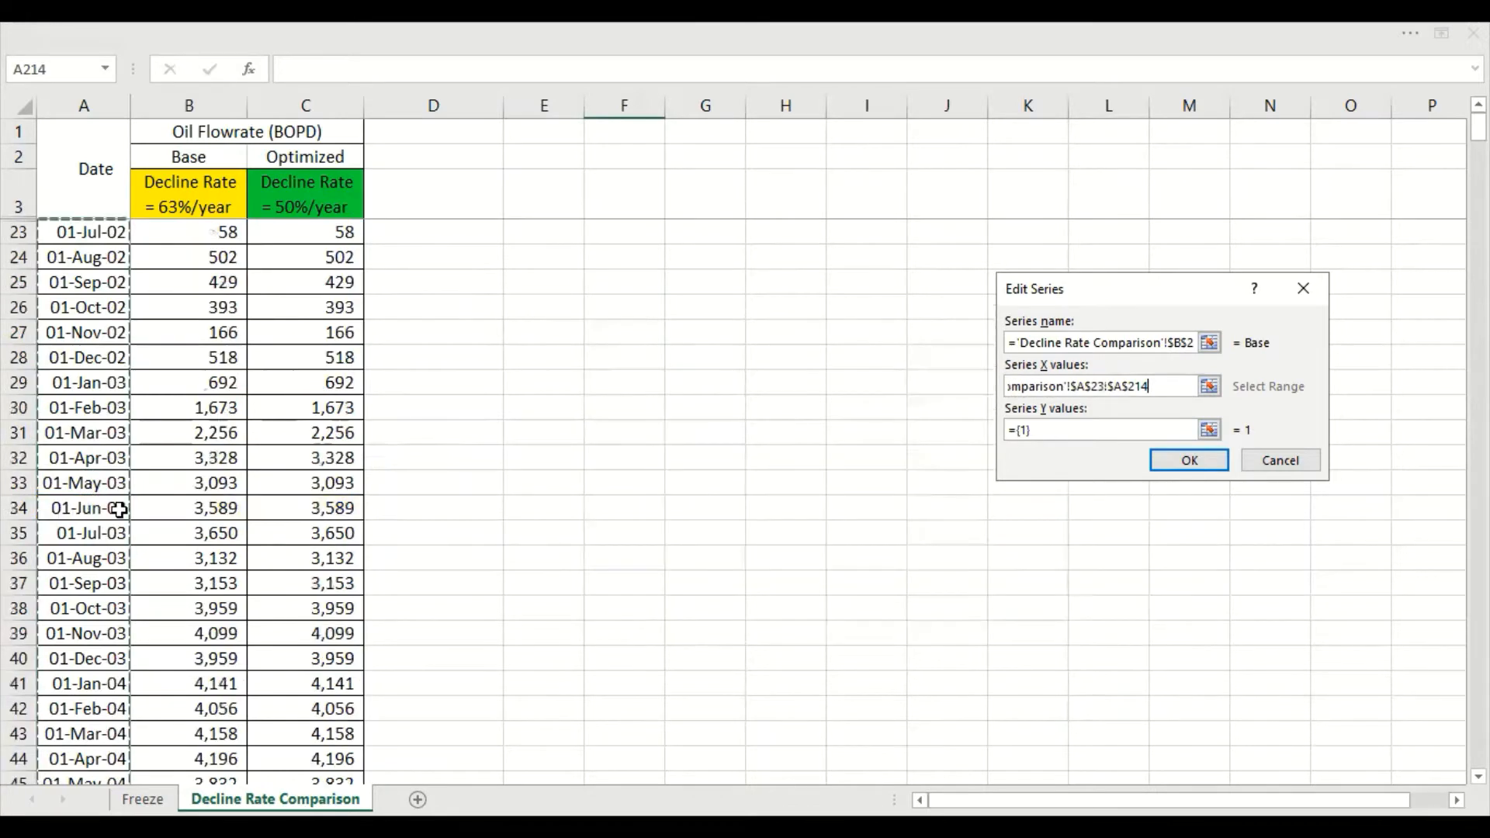
{"action": "key", "text": "Tab"}
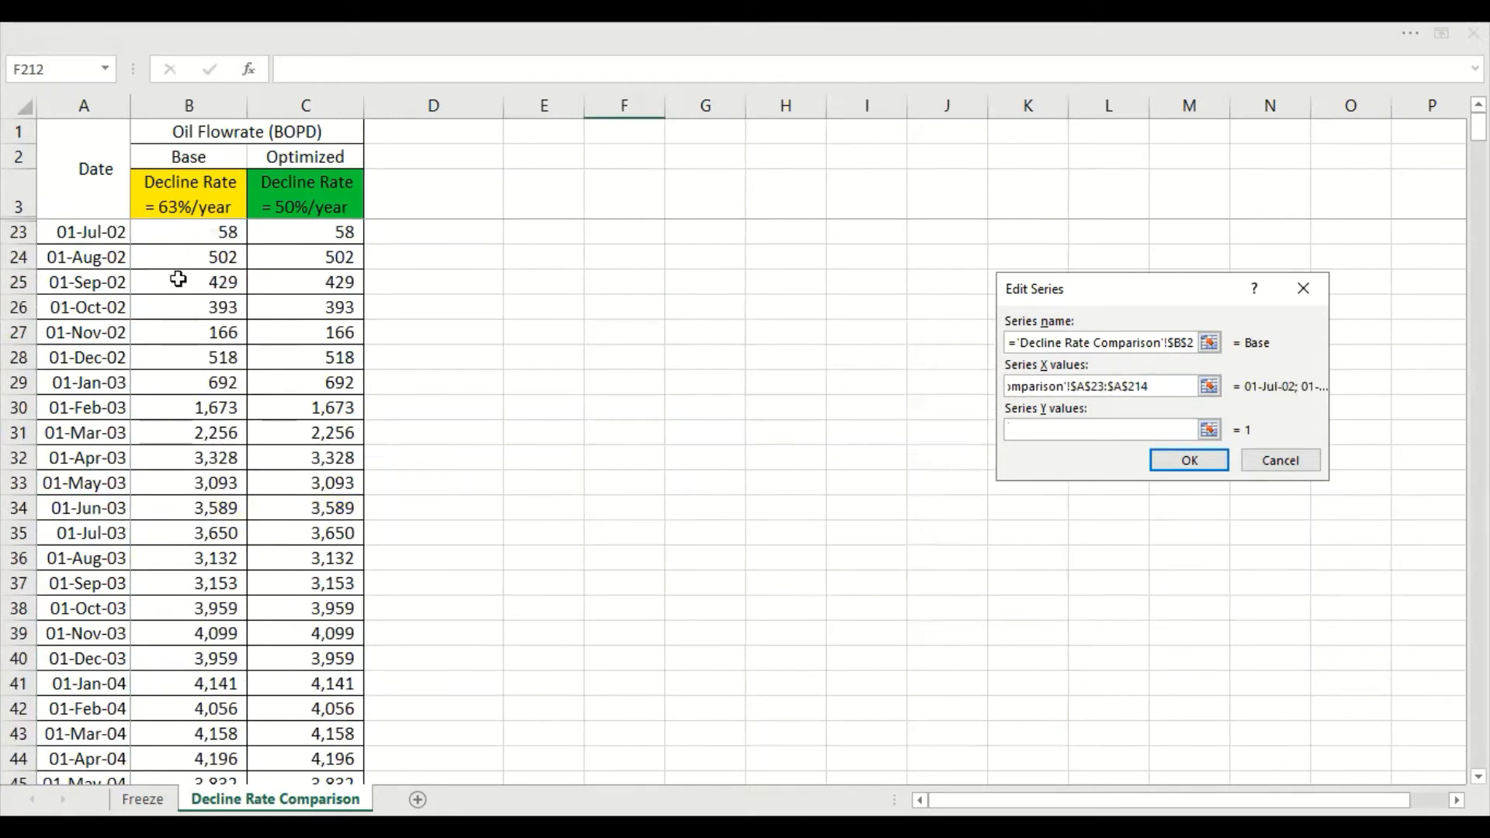
{"action": "left_click", "coordinate": [184, 231]}
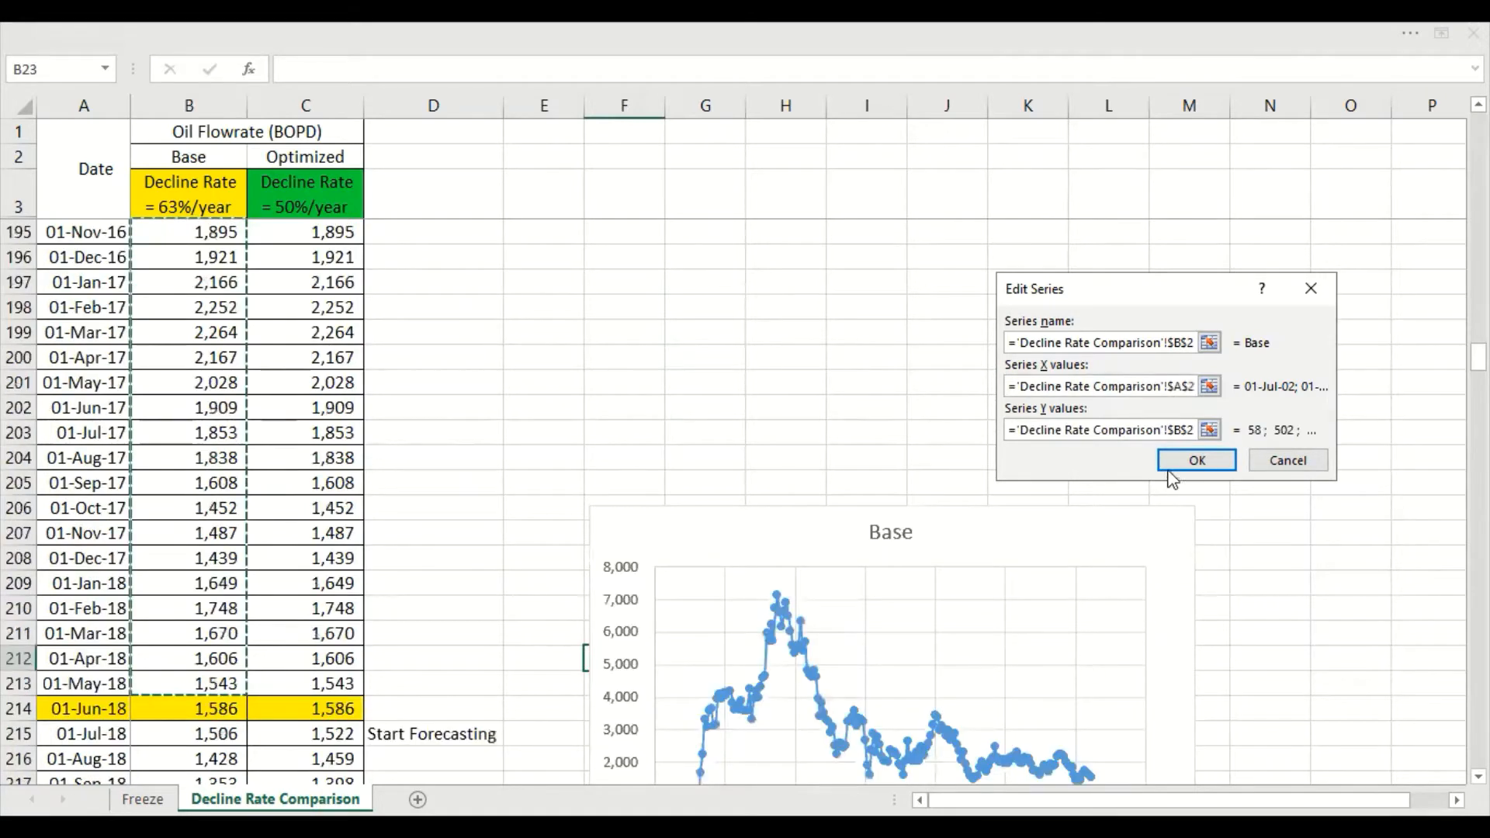
Rename the chart series to "History" and apply the data source changes
{"action": "left_click", "coordinate": [1199, 342]}
{"action": "left_click", "coordinate": [1208, 344]}
{"action": "key", "text": "BackSpace"}
{"action": "type", "text": "H"}
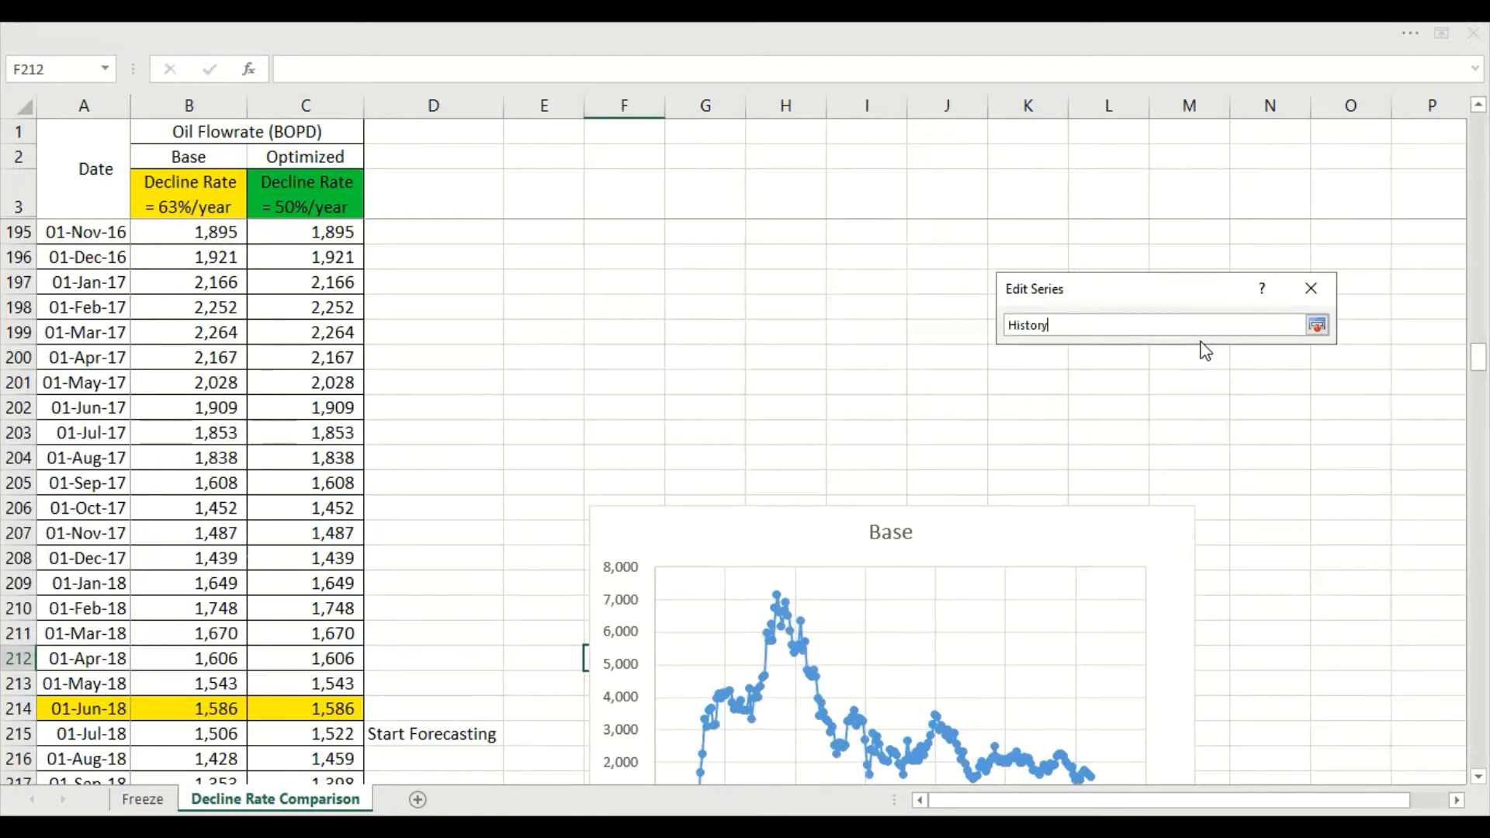
{"action": "type", "text": "istory"}
{"action": "key", "text": "Return"}
{"action": "left_click", "coordinate": [1213, 464]}
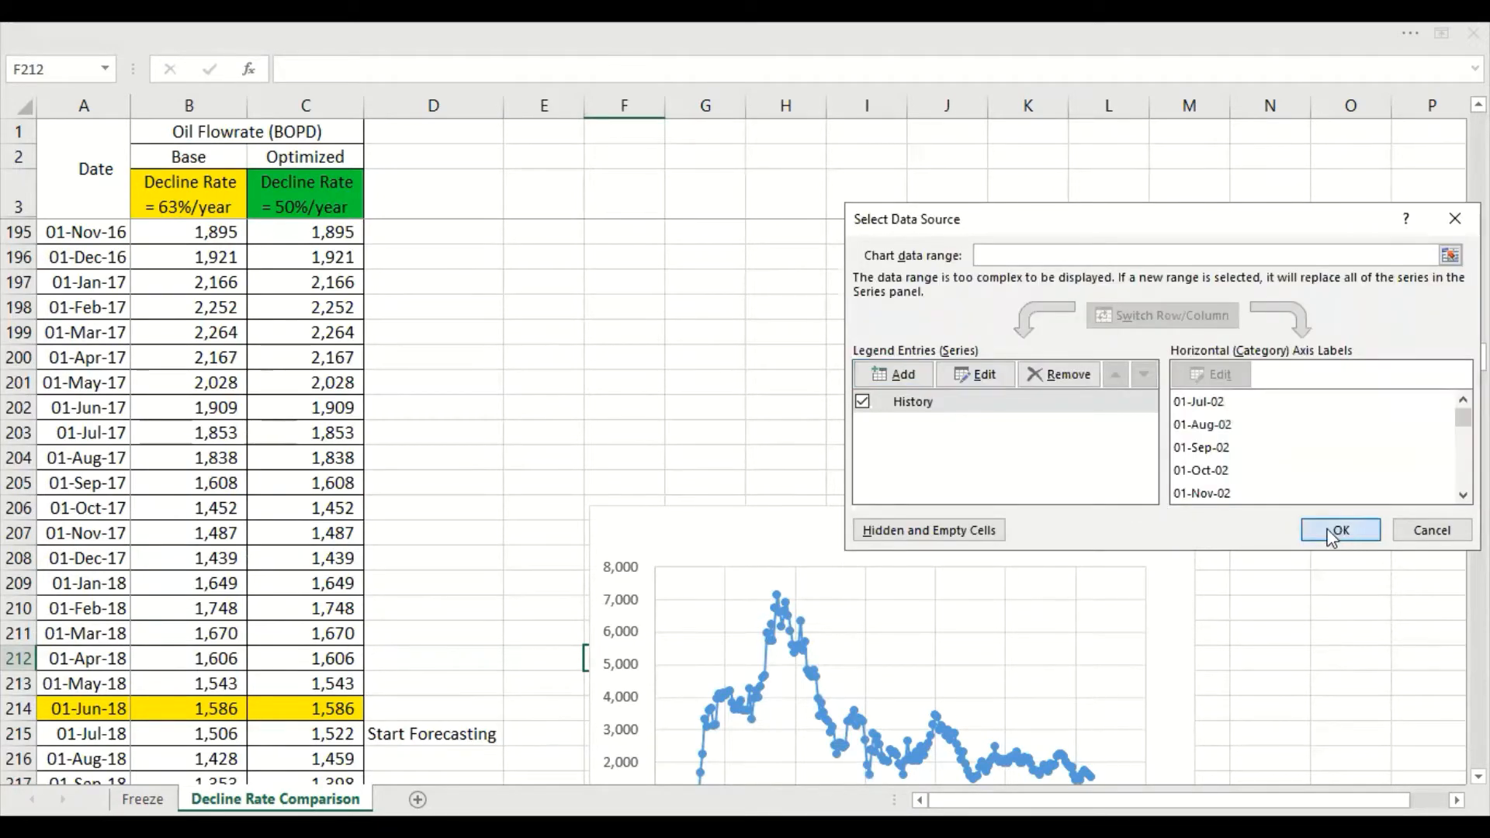
{"action": "key", "text": "Return"}
Move the History chart closer to the data columns and widen it slightly
{"action": "left_click", "coordinate": [1189, 432]}
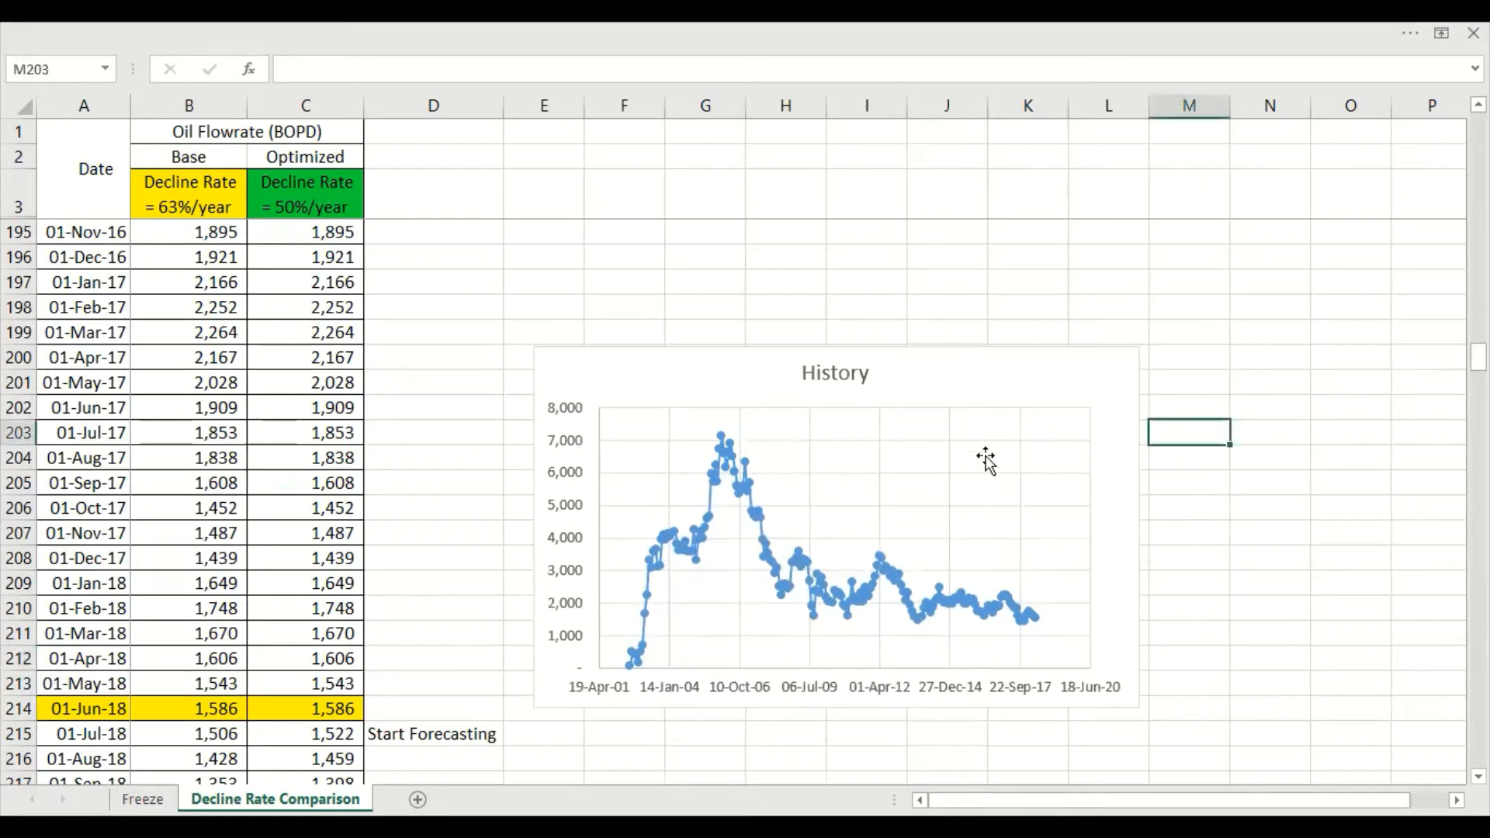
{"action": "left_click", "coordinate": [1134, 517]}
{"action": "left_click_drag", "start_coordinate": [1140, 525], "coordinate": [1170, 525]}
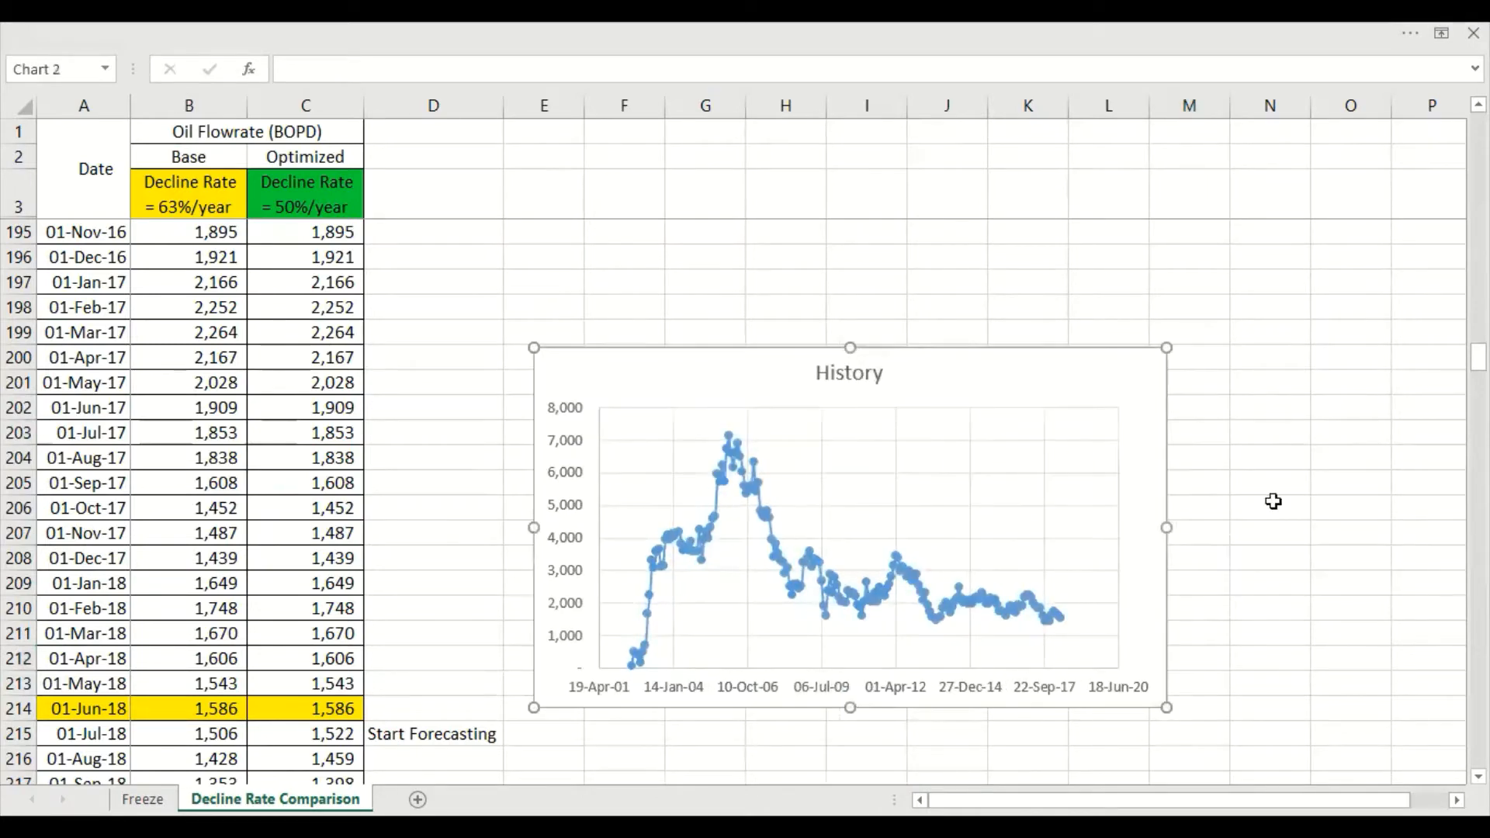
{"action": "left_click", "coordinate": [1274, 506]}
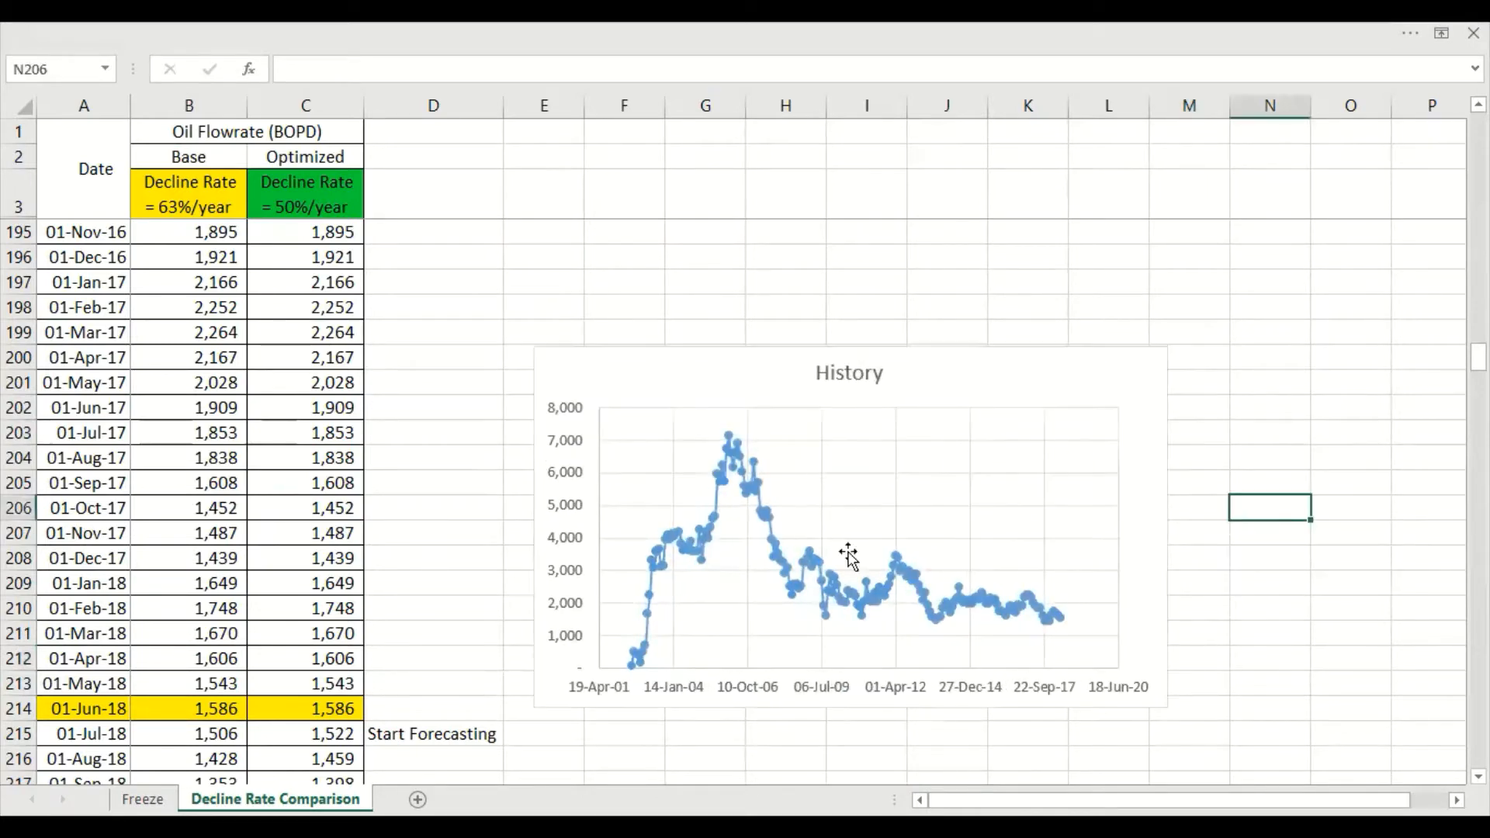
Add a second series to the History chart, named from B2, with the forecast dates A214:A512 as X values
{"action": "right_click", "coordinate": [951, 500]}
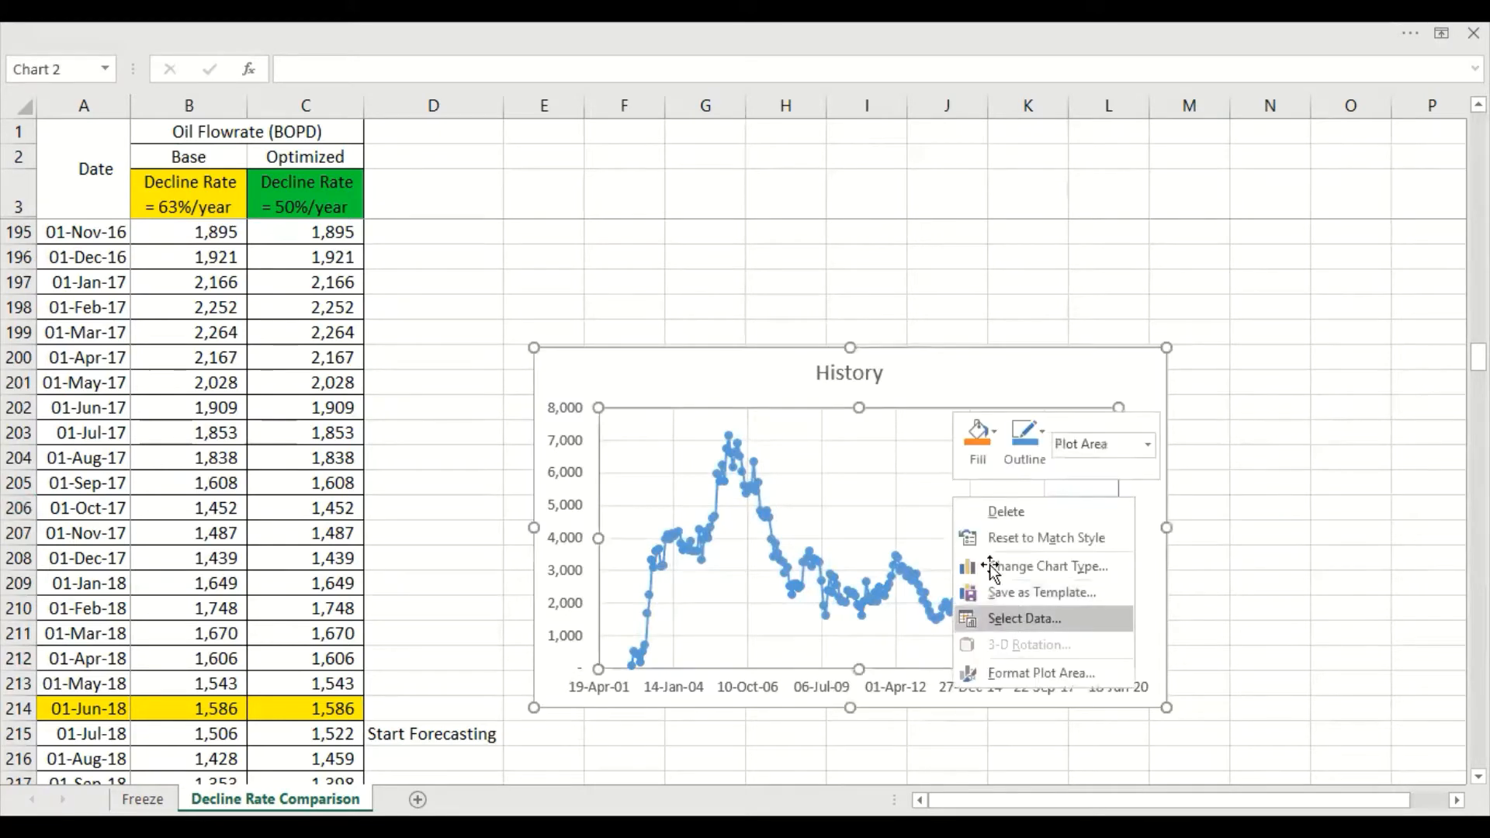
{"action": "left_click", "coordinate": [1007, 616]}
{"action": "left_click", "coordinate": [903, 374]}
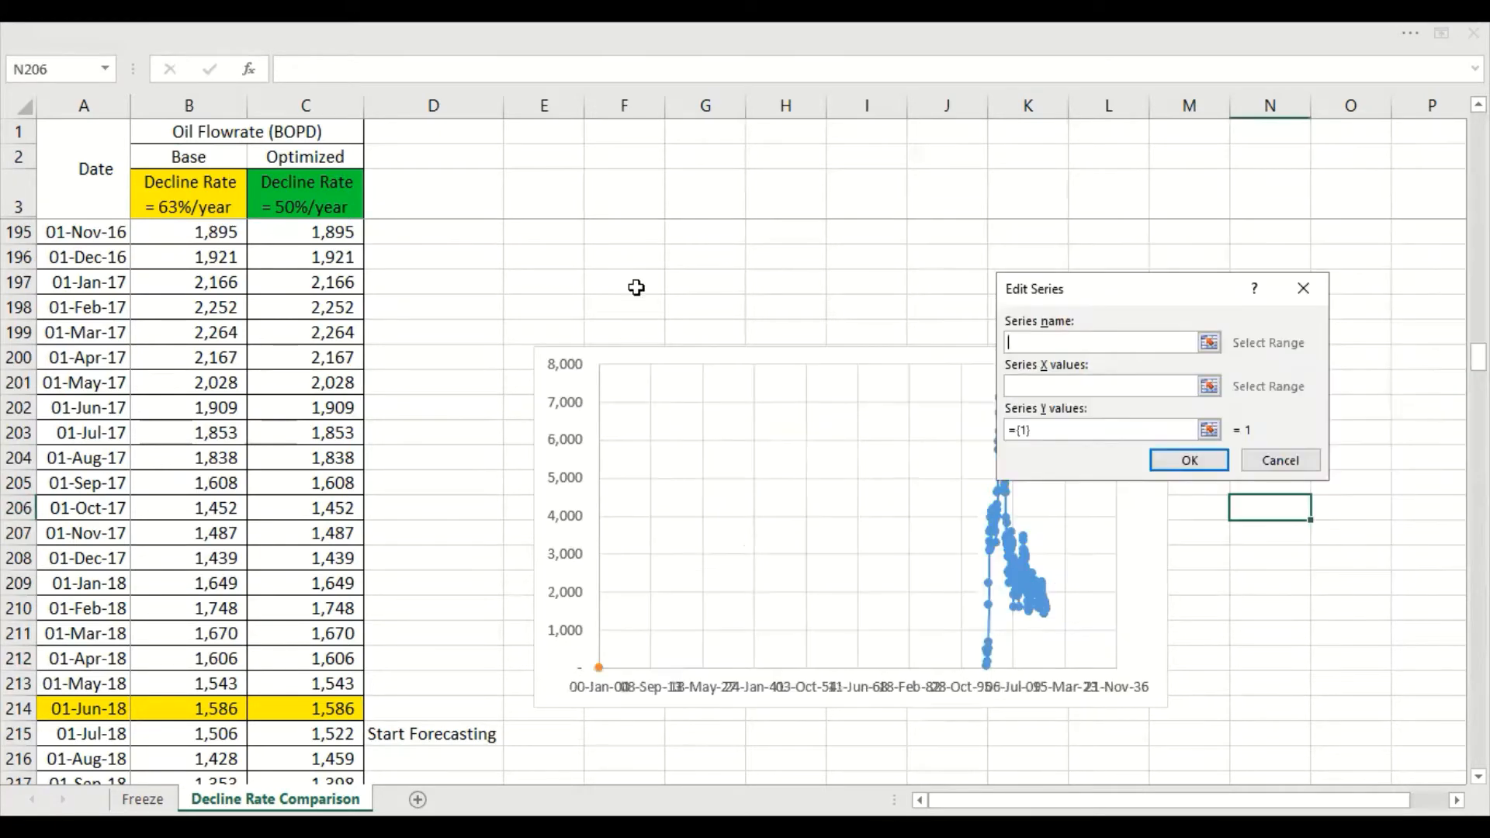
{"action": "left_click", "coordinate": [211, 157]}
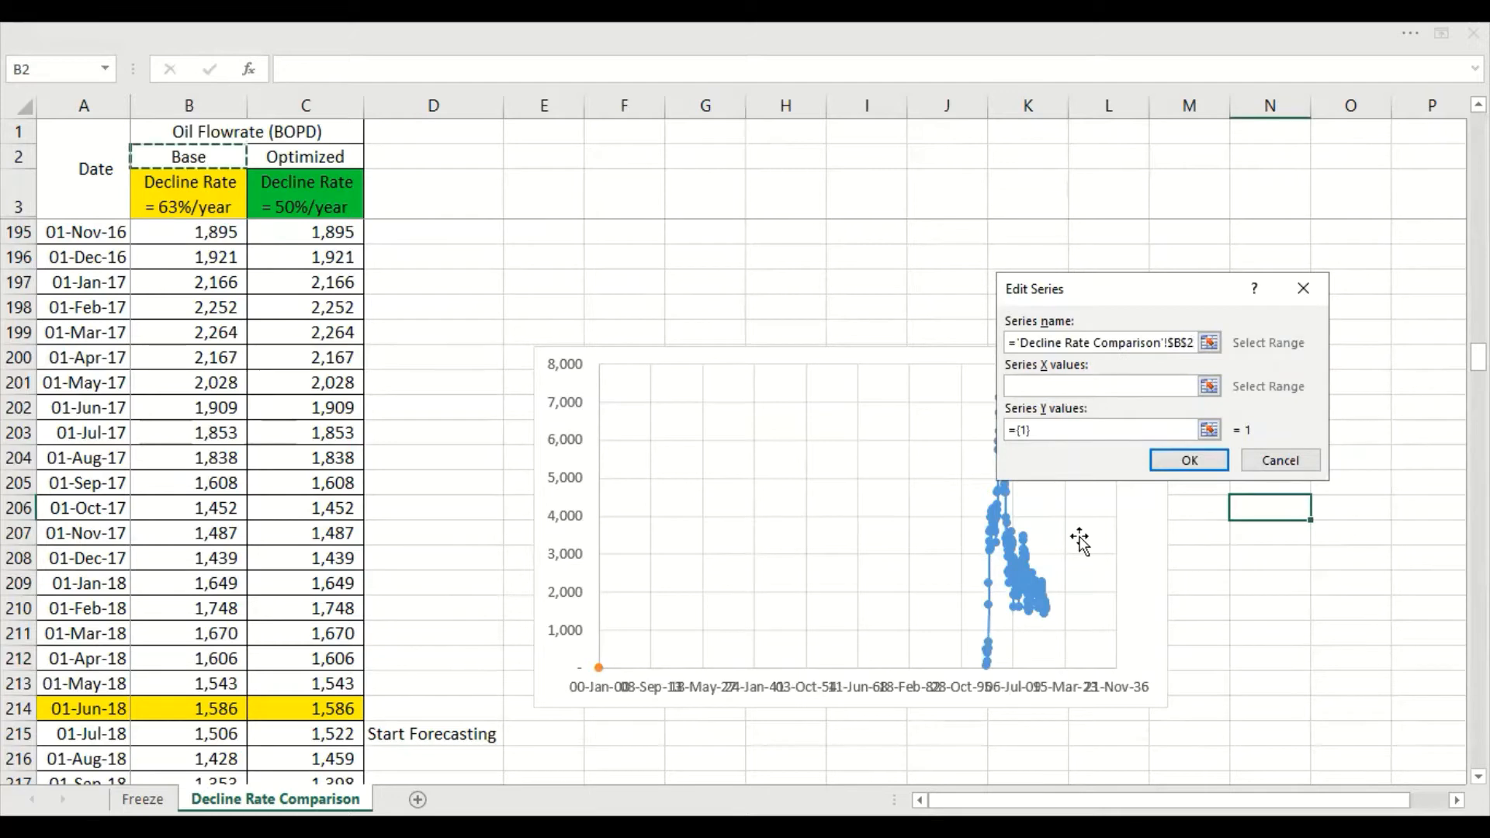
{"action": "key", "text": "Tab"}
{"action": "left_click", "coordinate": [93, 710]}
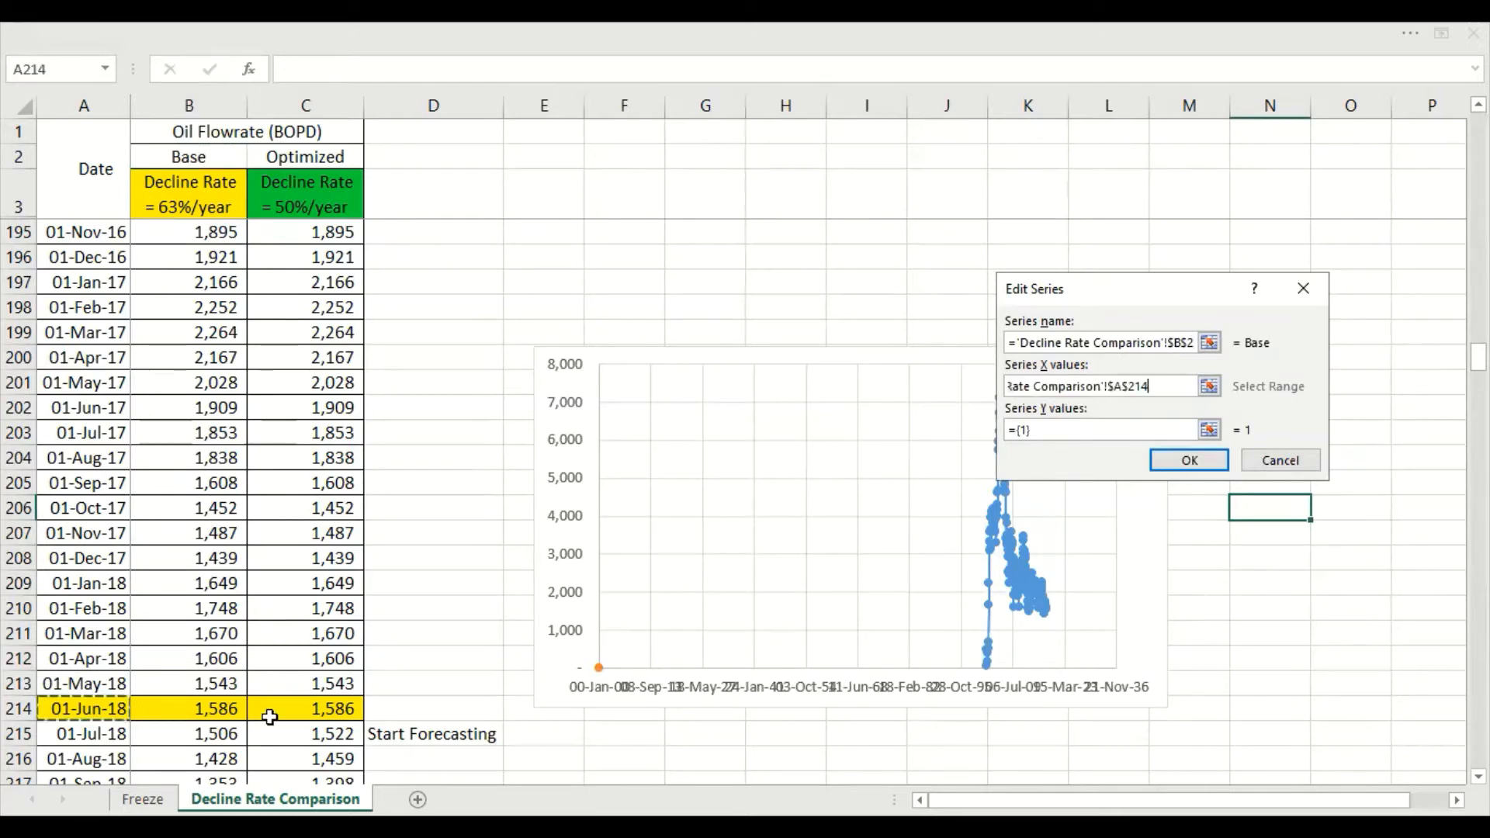
{"action": "key", "text": "ctrl+shift+Down"}
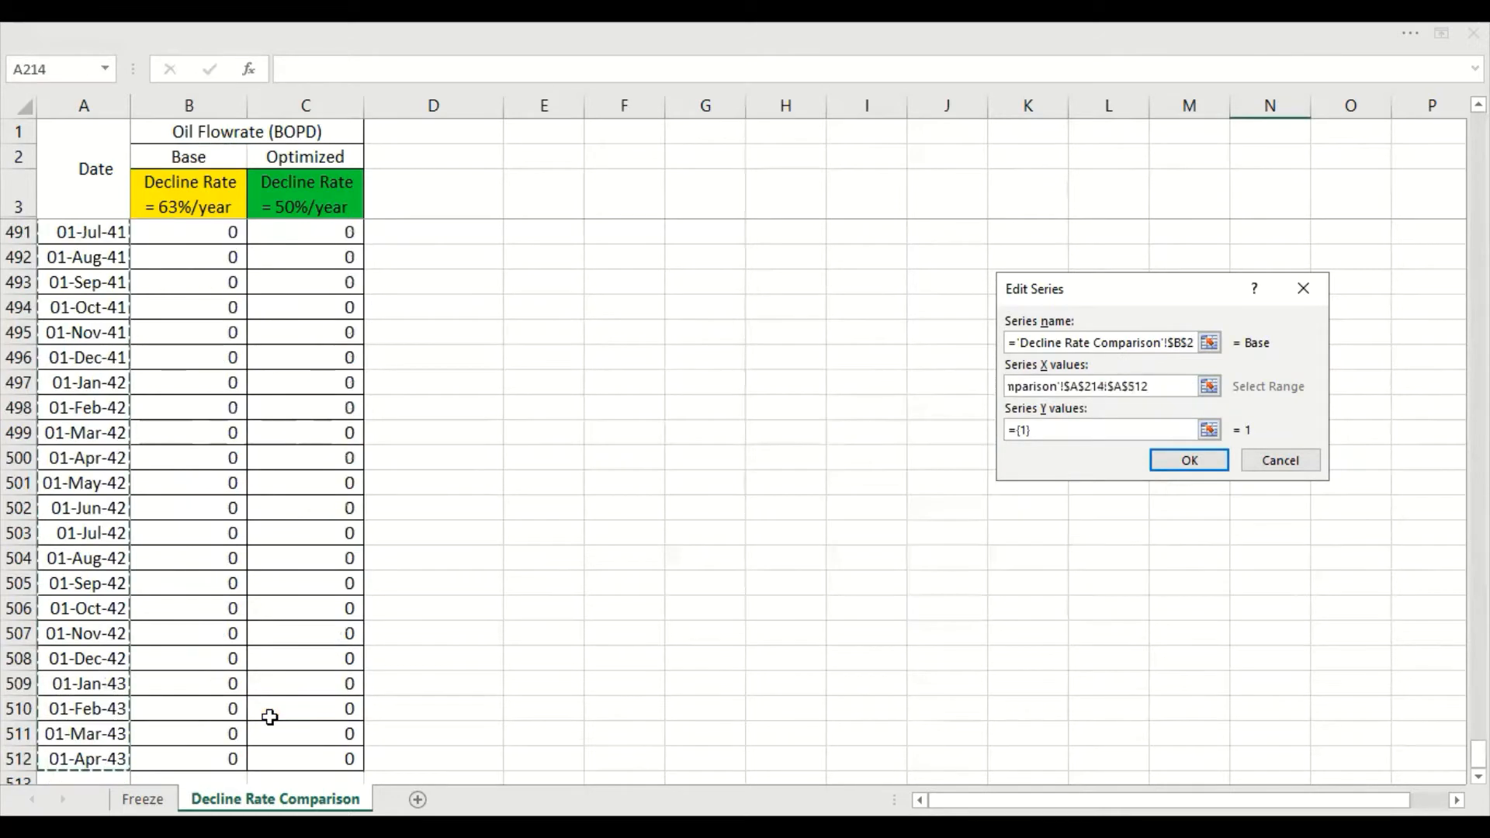
Set the new Base series' Y values to B214:B512 and apply the data source changes
{"action": "key", "text": "Tab"}
{"action": "scroll", "coordinate": [271, 718], "scroll_direction": "up", "scroll_amount": 20}
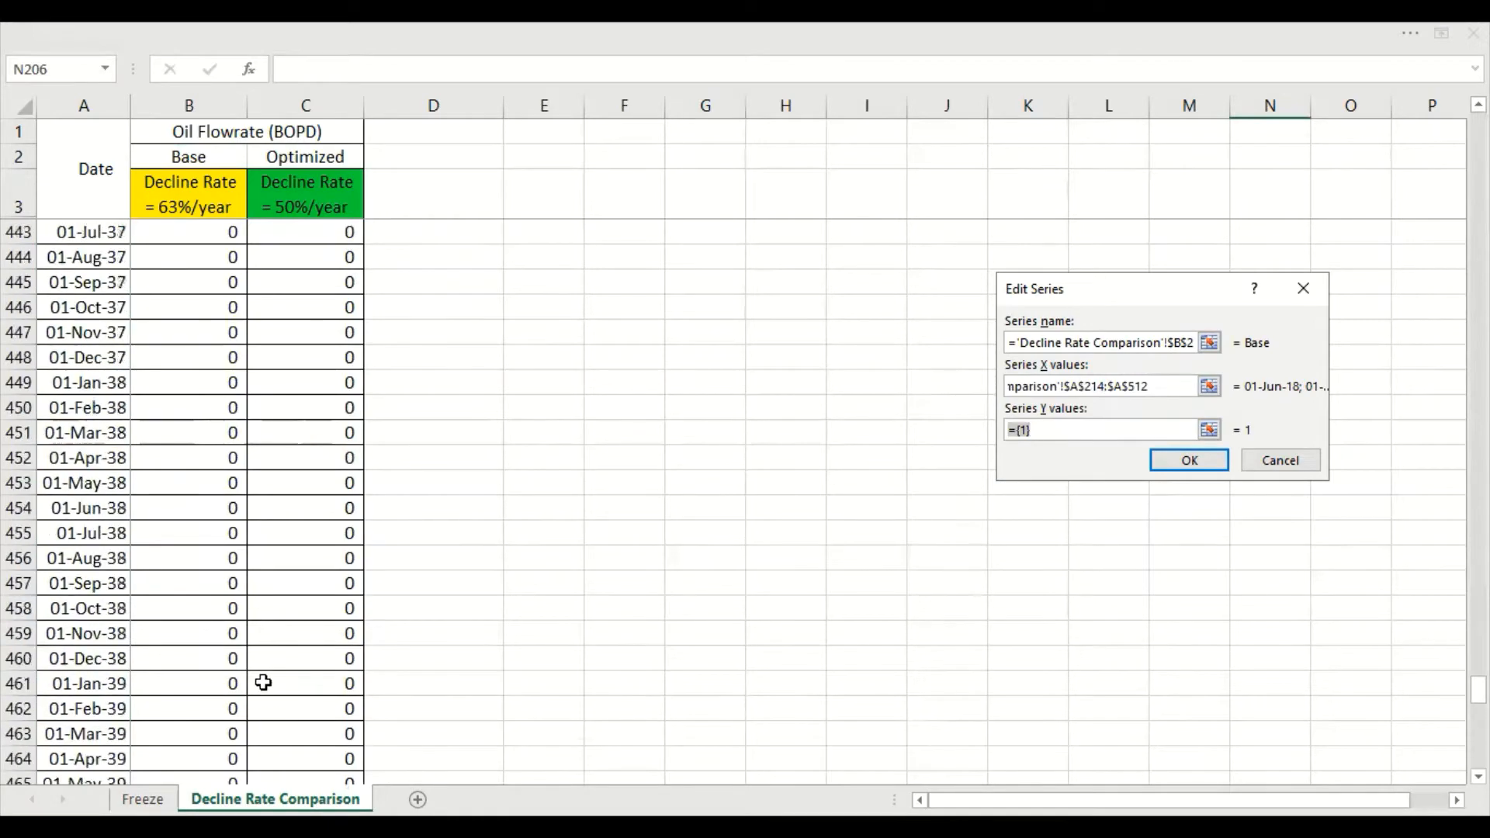
{"action": "scroll", "coordinate": [264, 672], "scroll_direction": "up", "scroll_amount": 20}
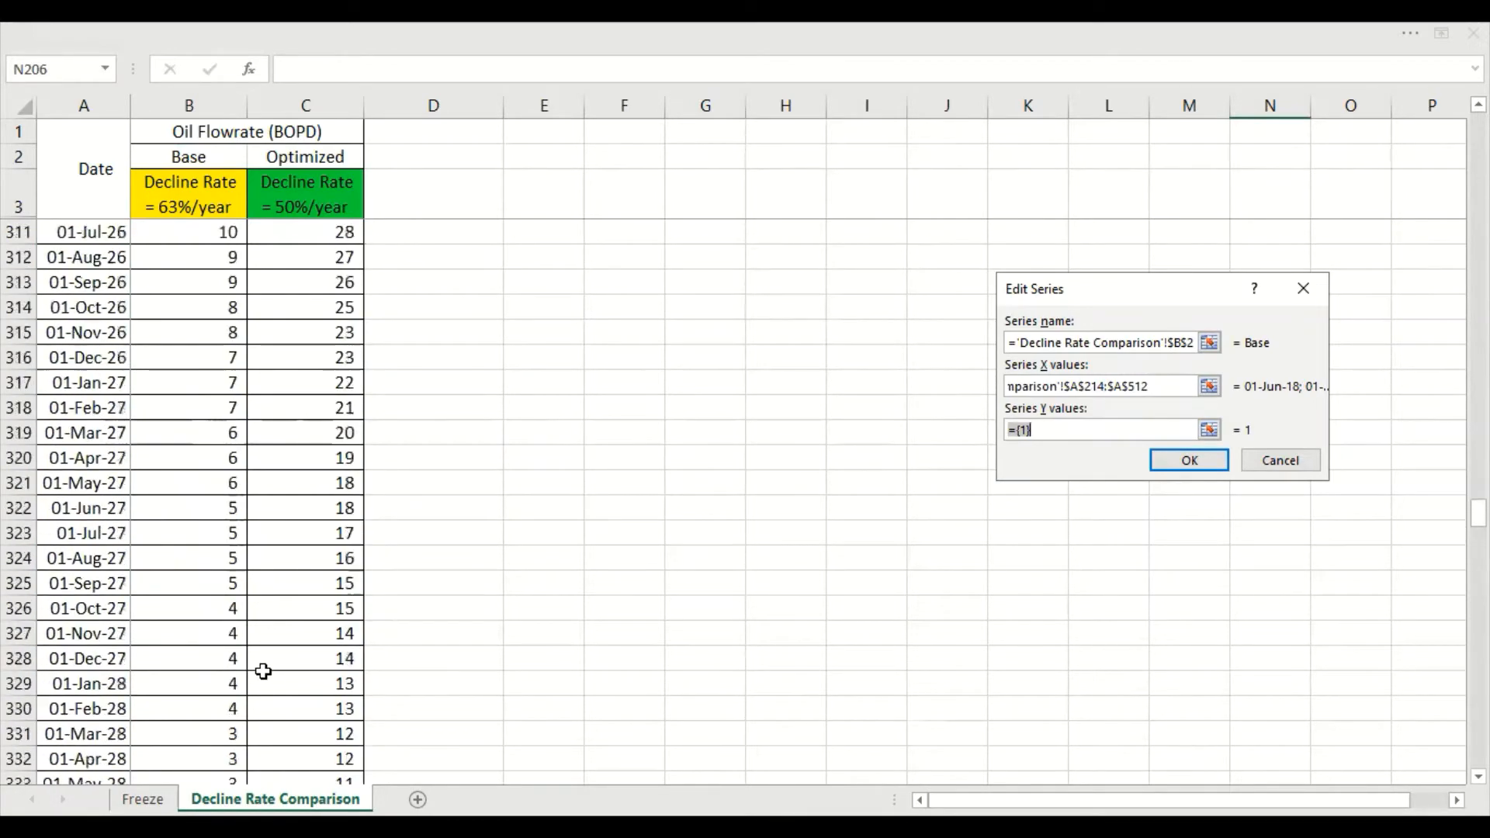
{"action": "scroll", "coordinate": [263, 671], "scroll_direction": "up", "scroll_amount": 13}
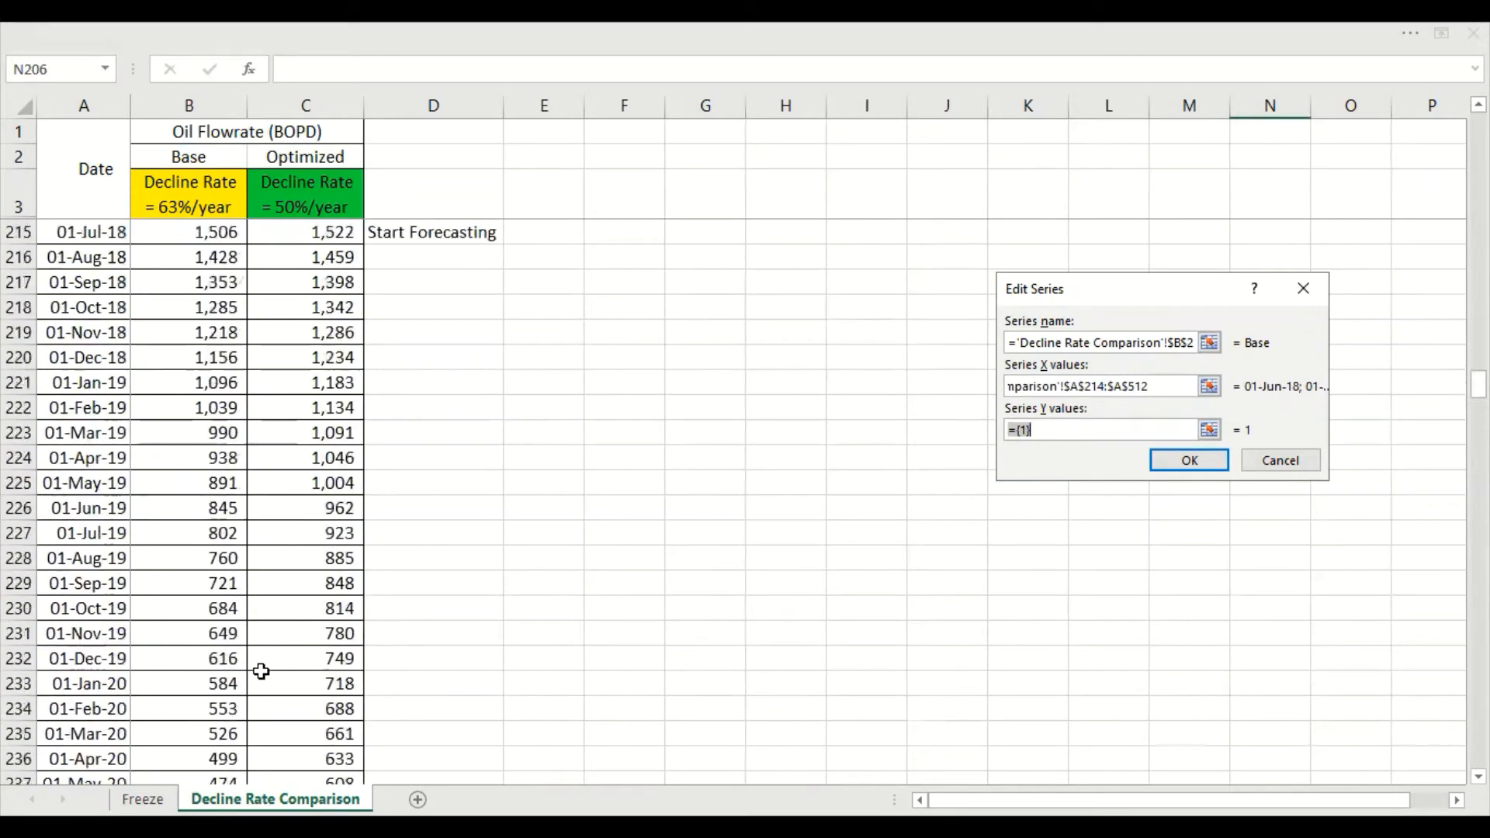
{"action": "left_click", "coordinate": [221, 359]}
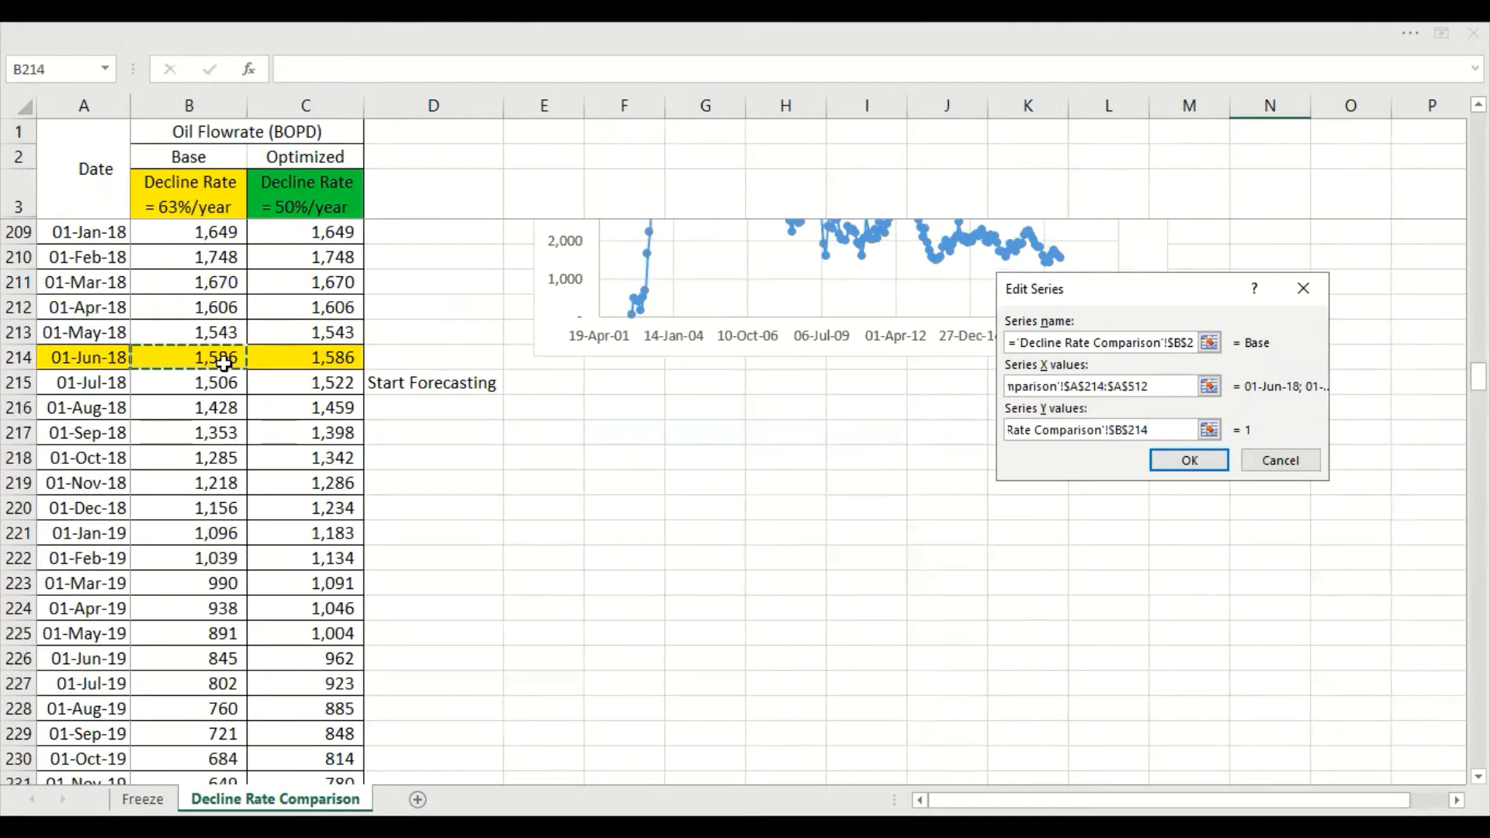
{"action": "key", "text": "ctrl+shift+Down"}
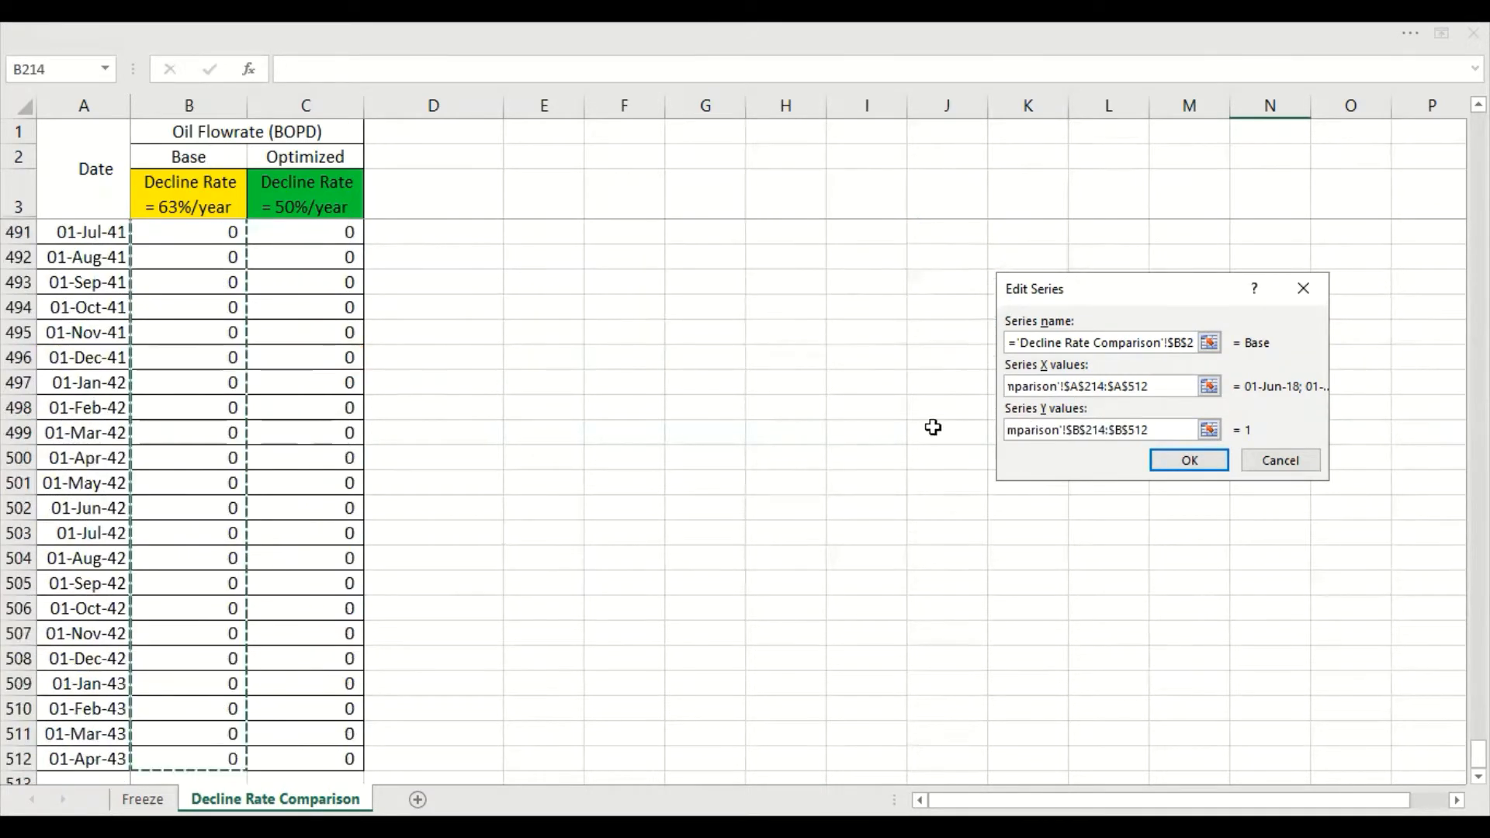
{"action": "left_click", "coordinate": [1196, 458]}
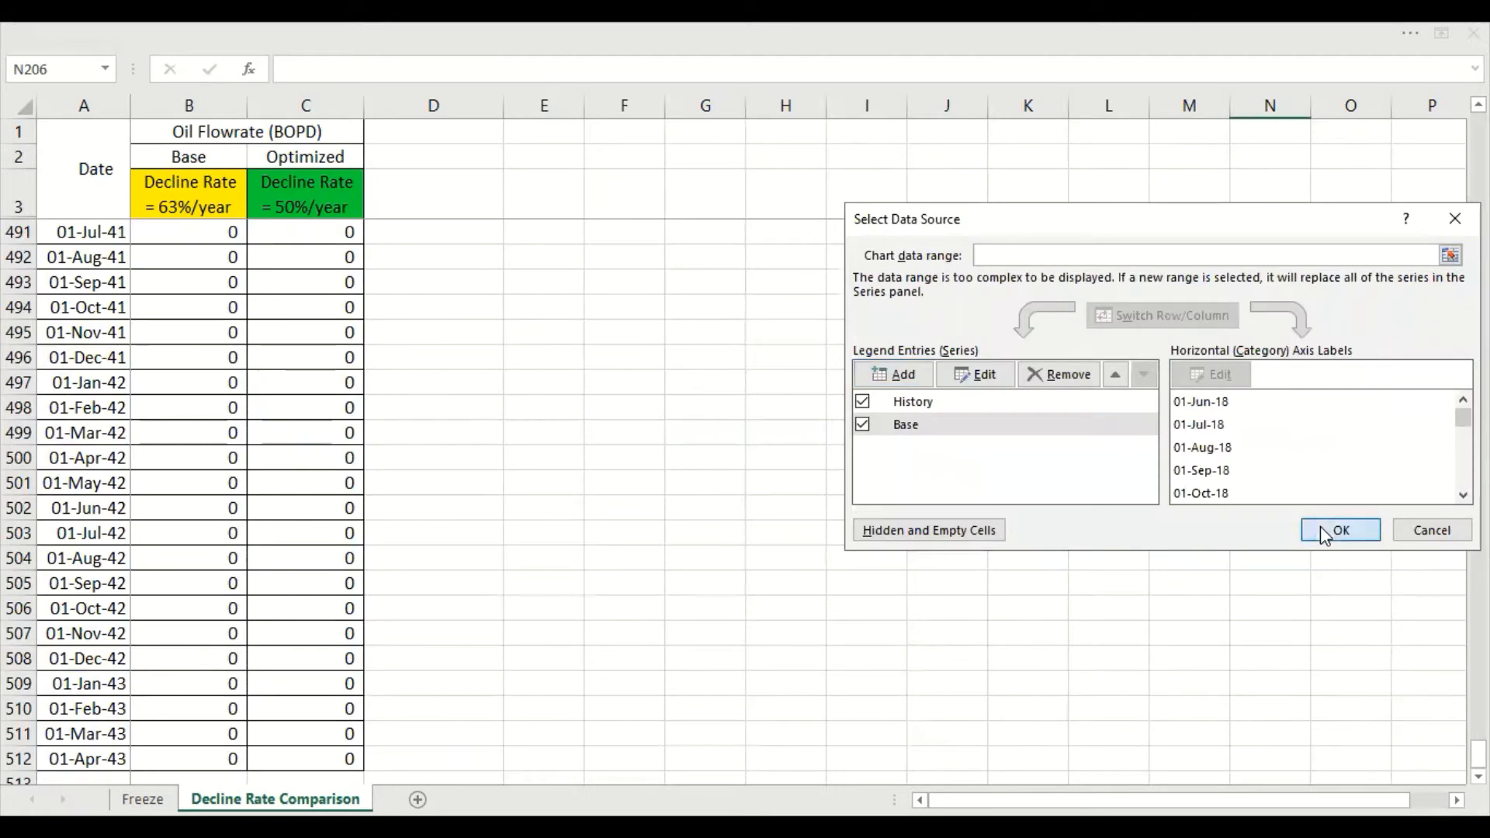
{"action": "left_click", "coordinate": [1334, 530]}
Set the minimum bound of the chart's horizontal date axis to 45000
{"action": "left_click_drag", "start_coordinate": [1478, 750], "coordinate": [1478, 364]}
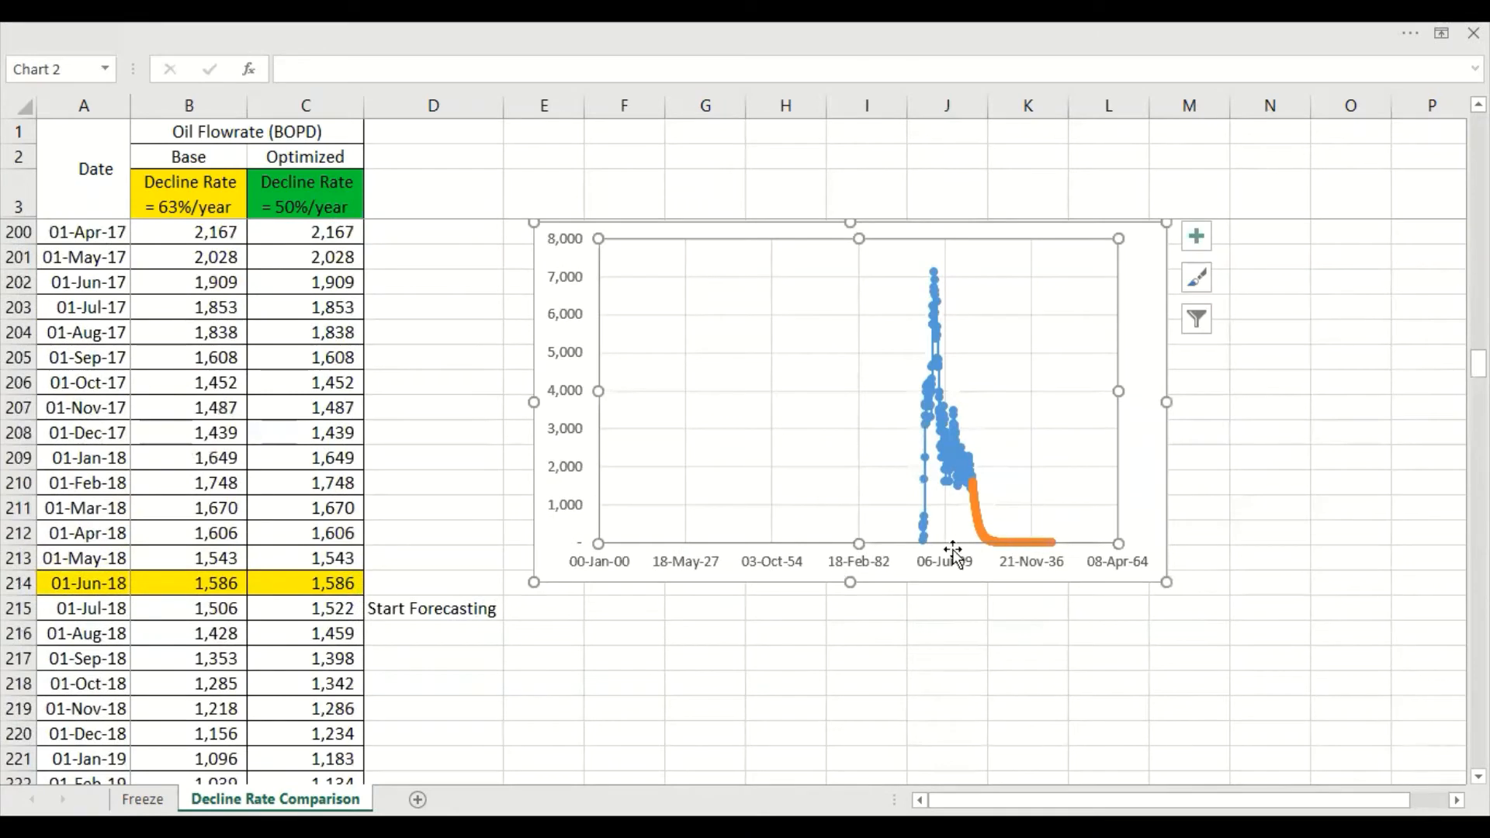
{"action": "left_click", "coordinate": [951, 566]}
{"action": "right_click", "coordinate": [954, 573]}
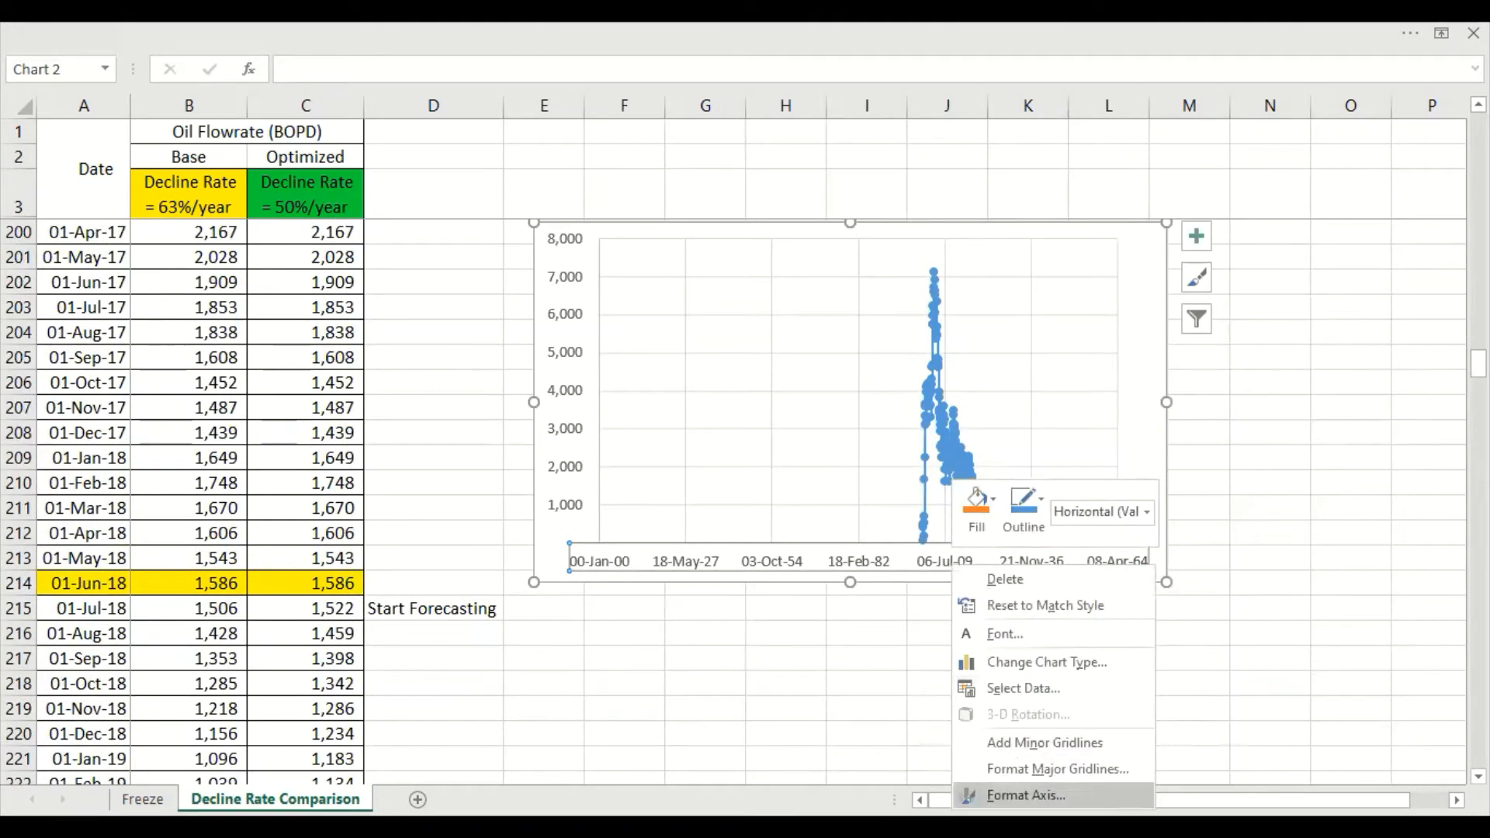
{"action": "left_click", "coordinate": [1027, 795]}
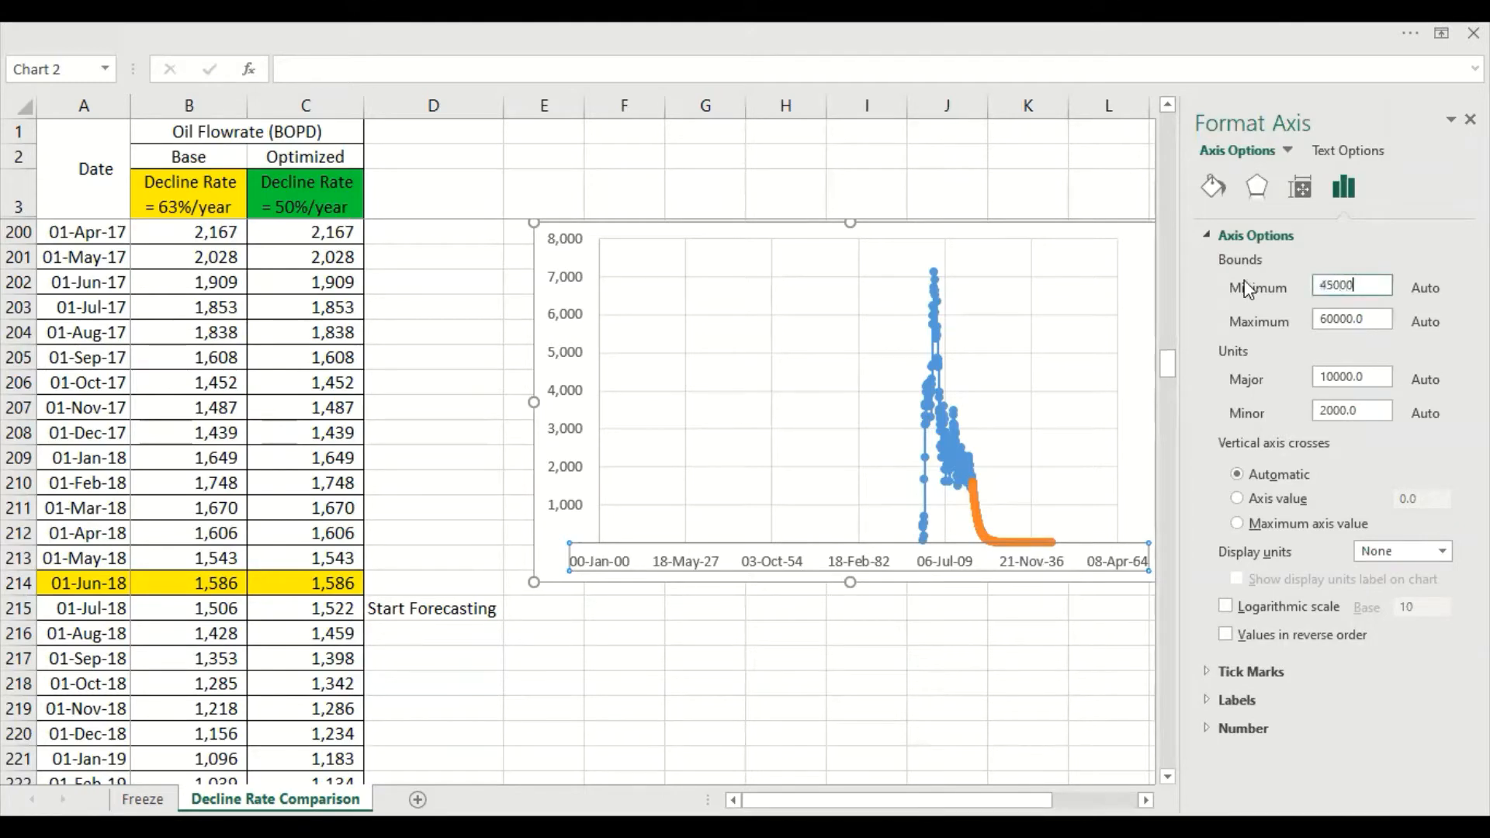
{"action": "key", "text": "Return"}
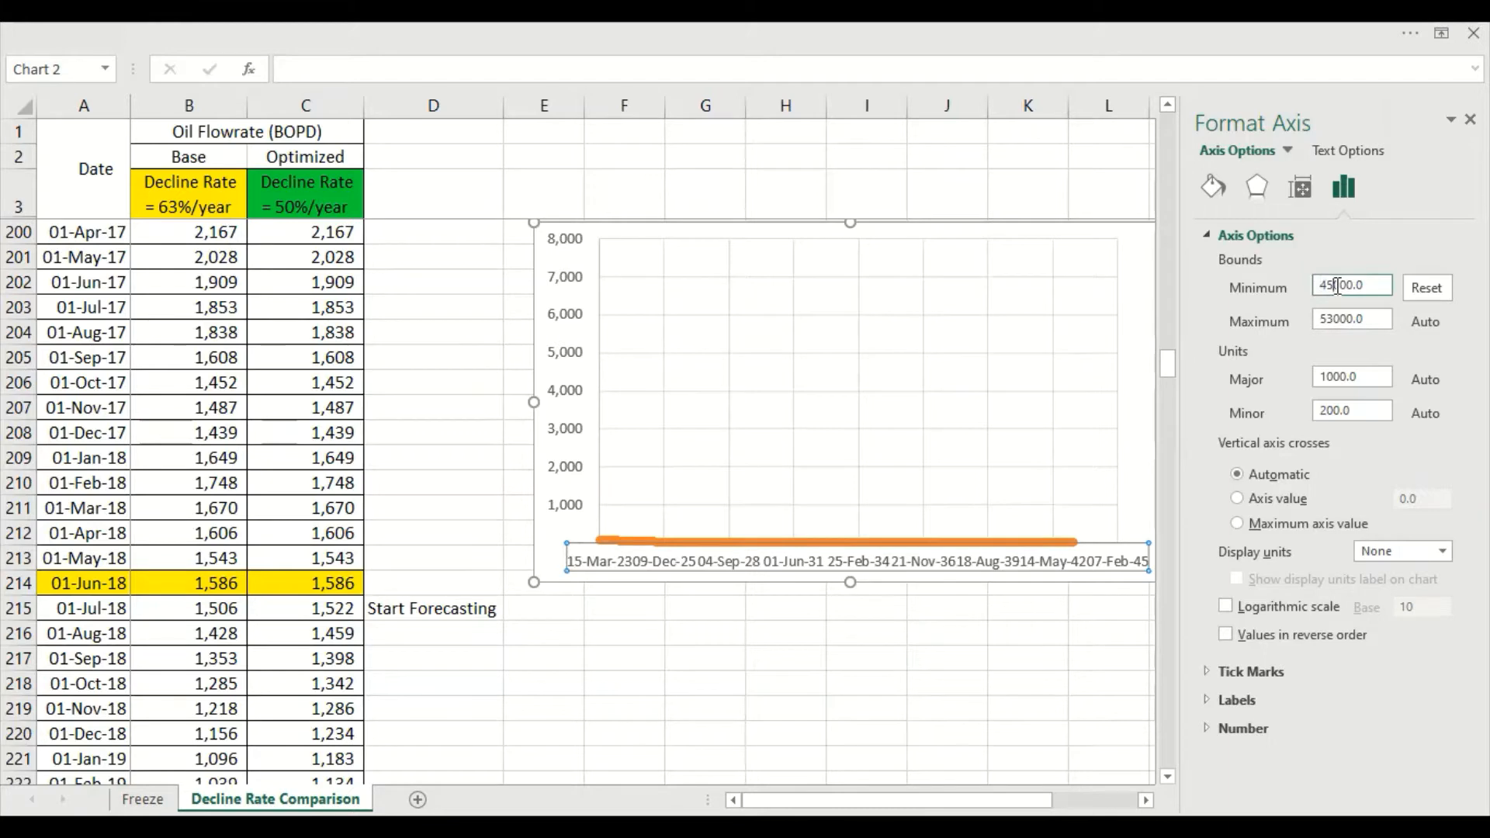
Reset the date axis's minimum bound and try 40000, 35000, 36000, 37000 and 38000 as its value
{"action": "left_click", "coordinate": [1422, 293]}
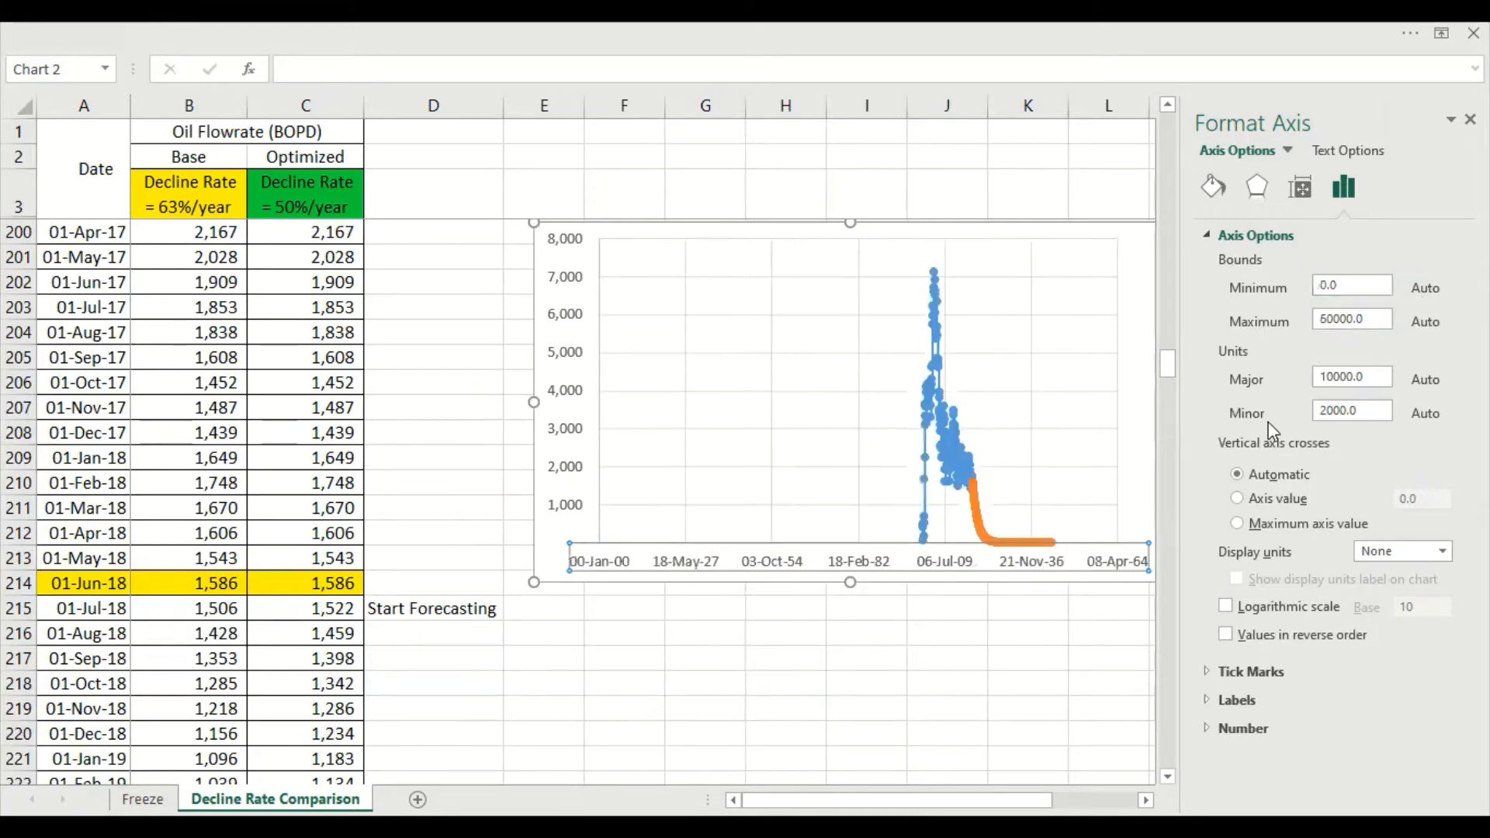
{"action": "right_click", "coordinate": [943, 564]}
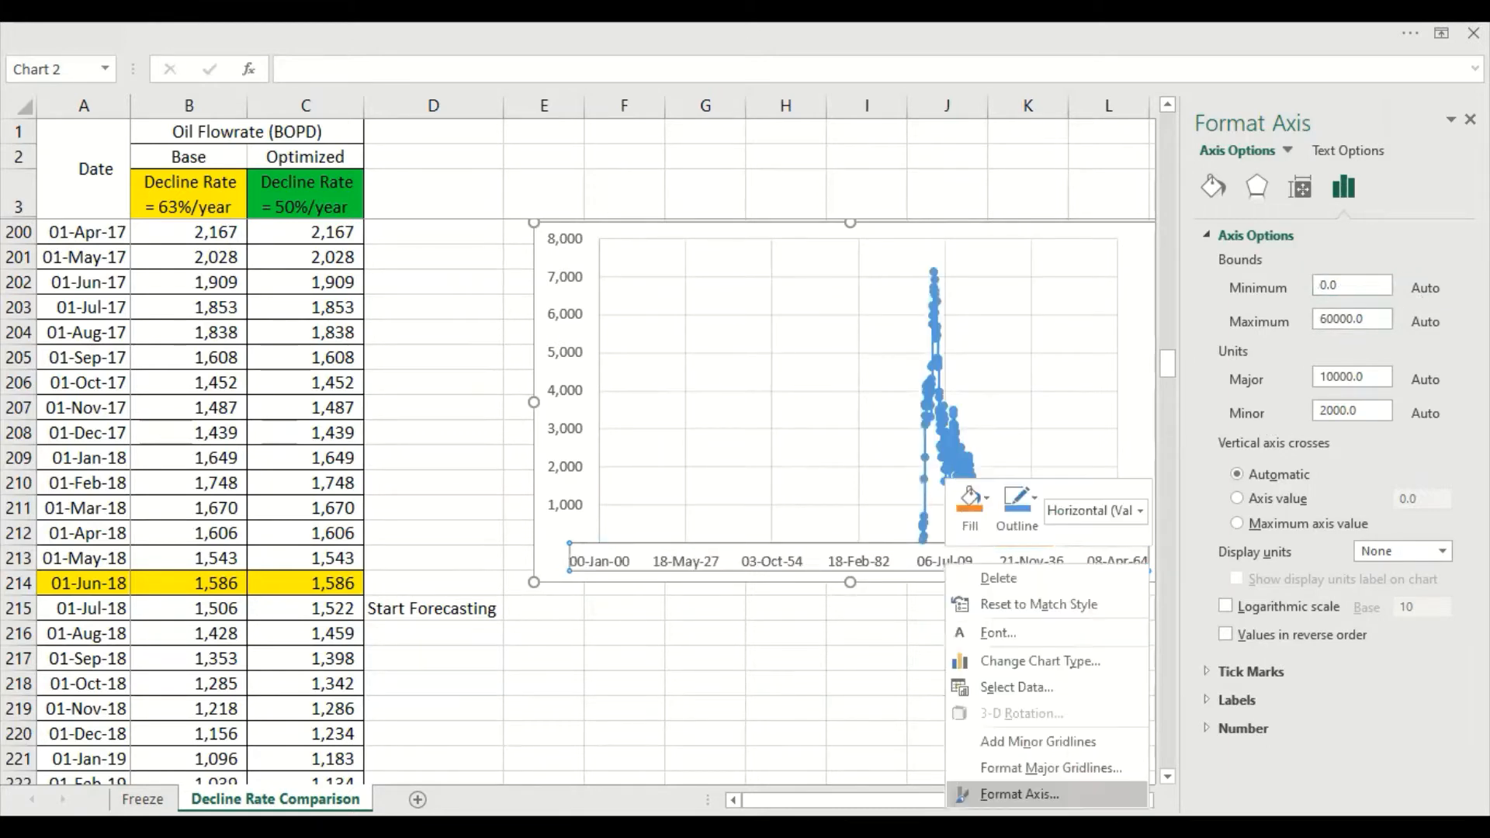
{"action": "left_click", "coordinate": [1019, 794]}
{"action": "left_click_drag", "start_coordinate": [1342, 290], "coordinate": [1268, 291]}
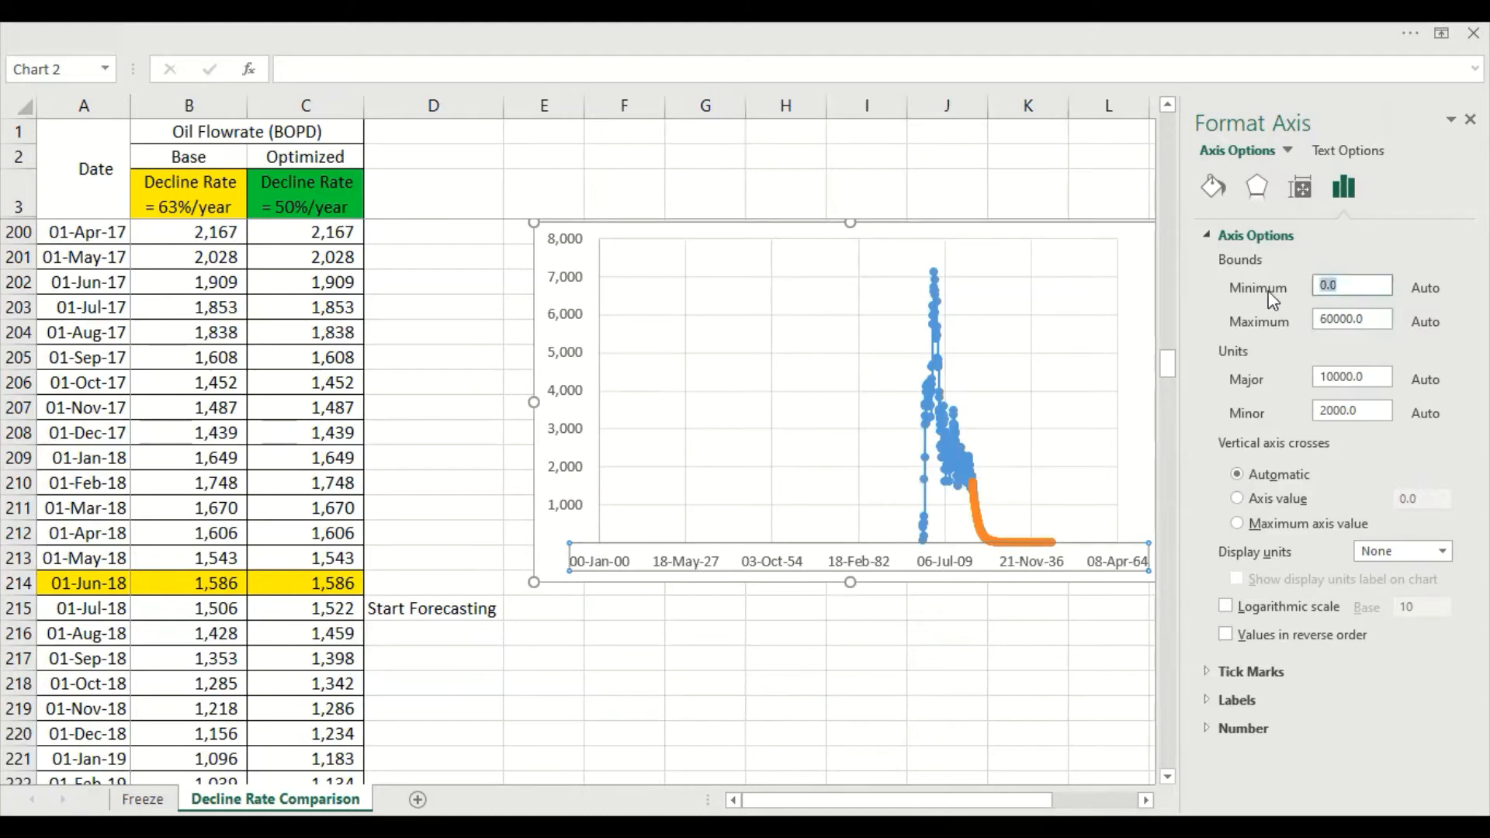
{"action": "key", "text": "Return"}
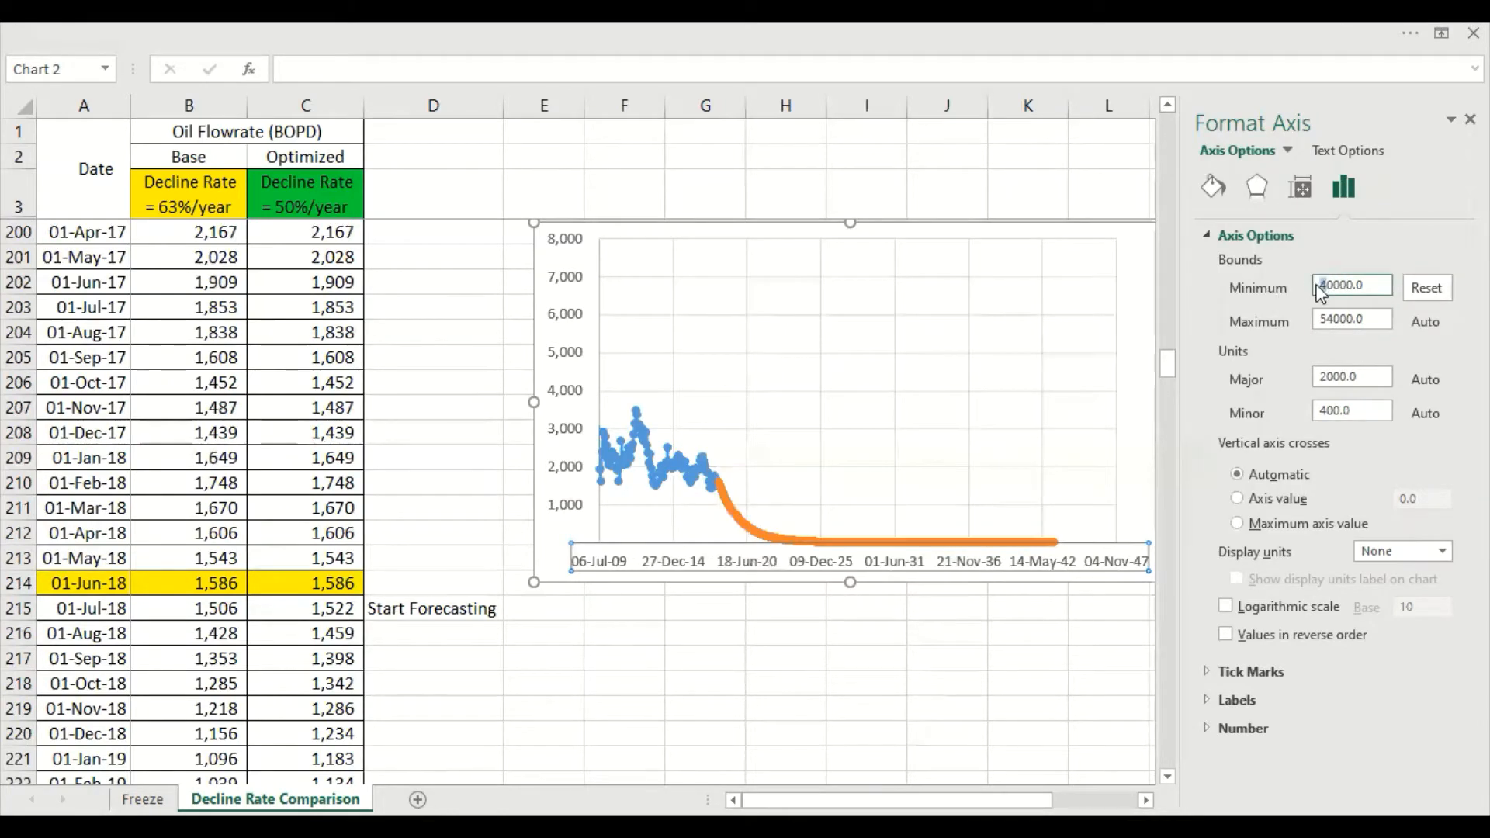
{"action": "key", "text": "Return"}
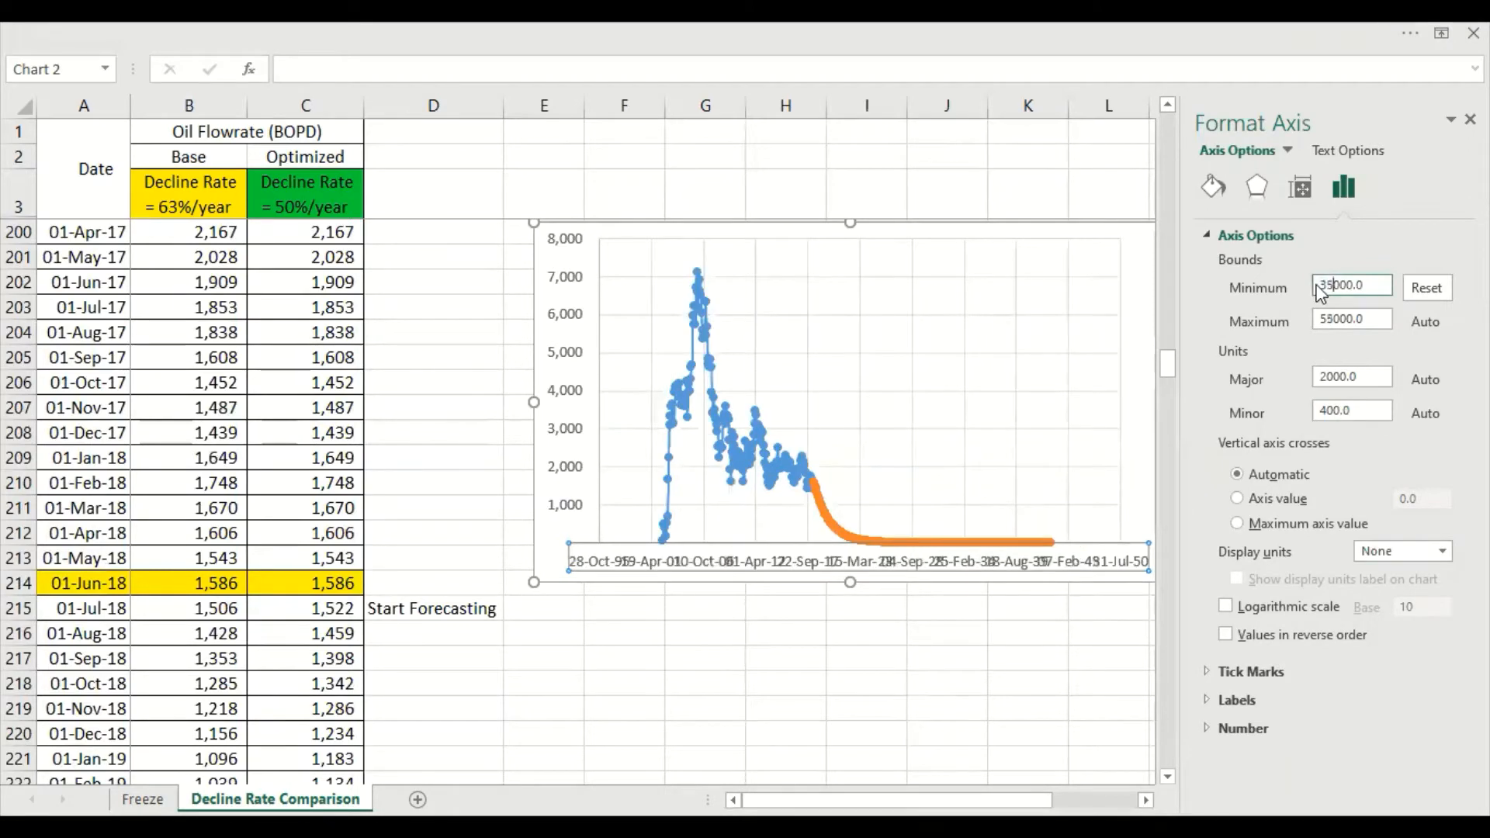
{"action": "key", "text": "Return"}
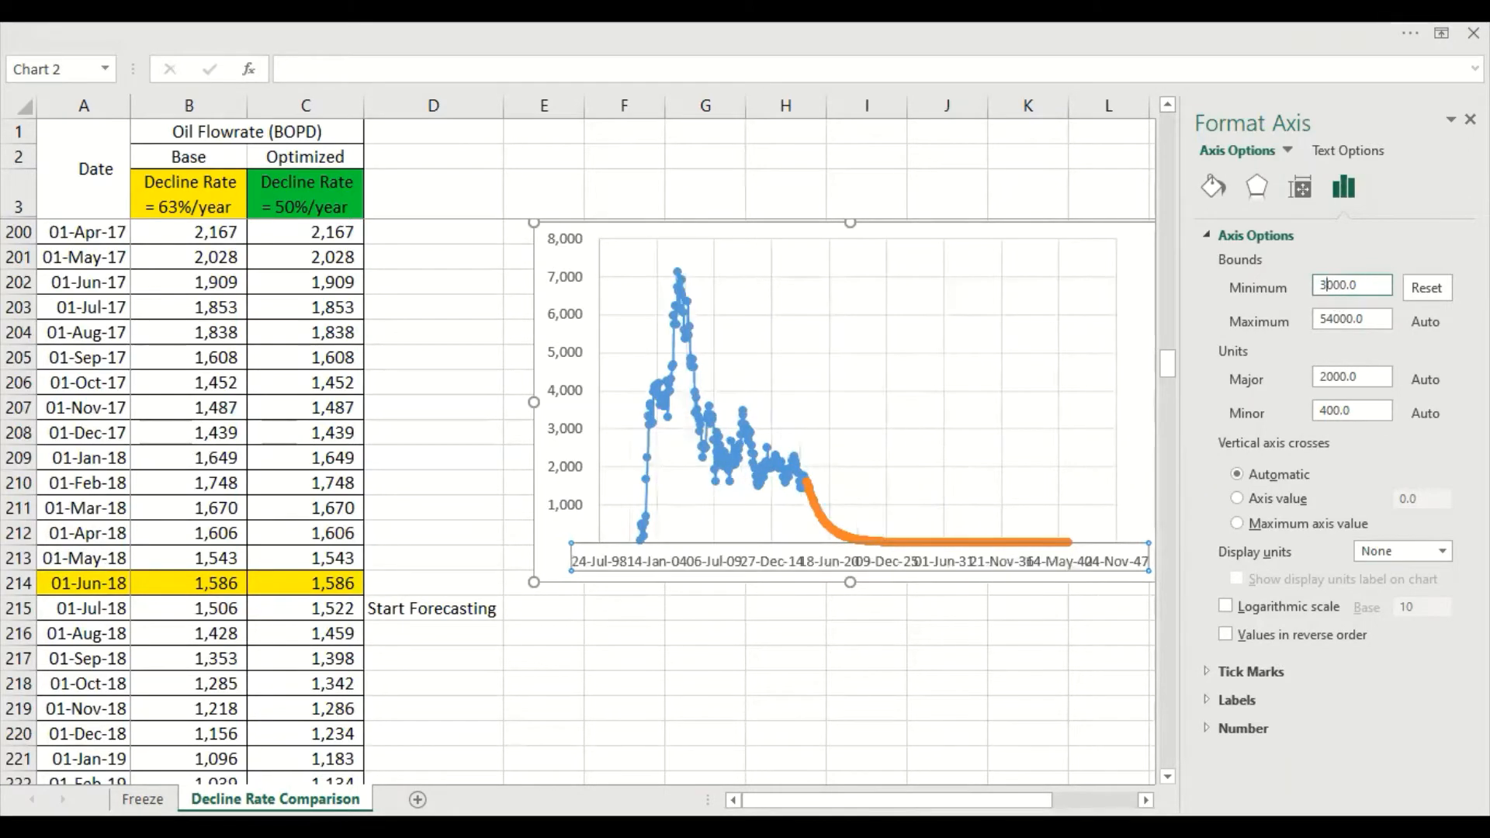
{"action": "key", "text": "Return"}
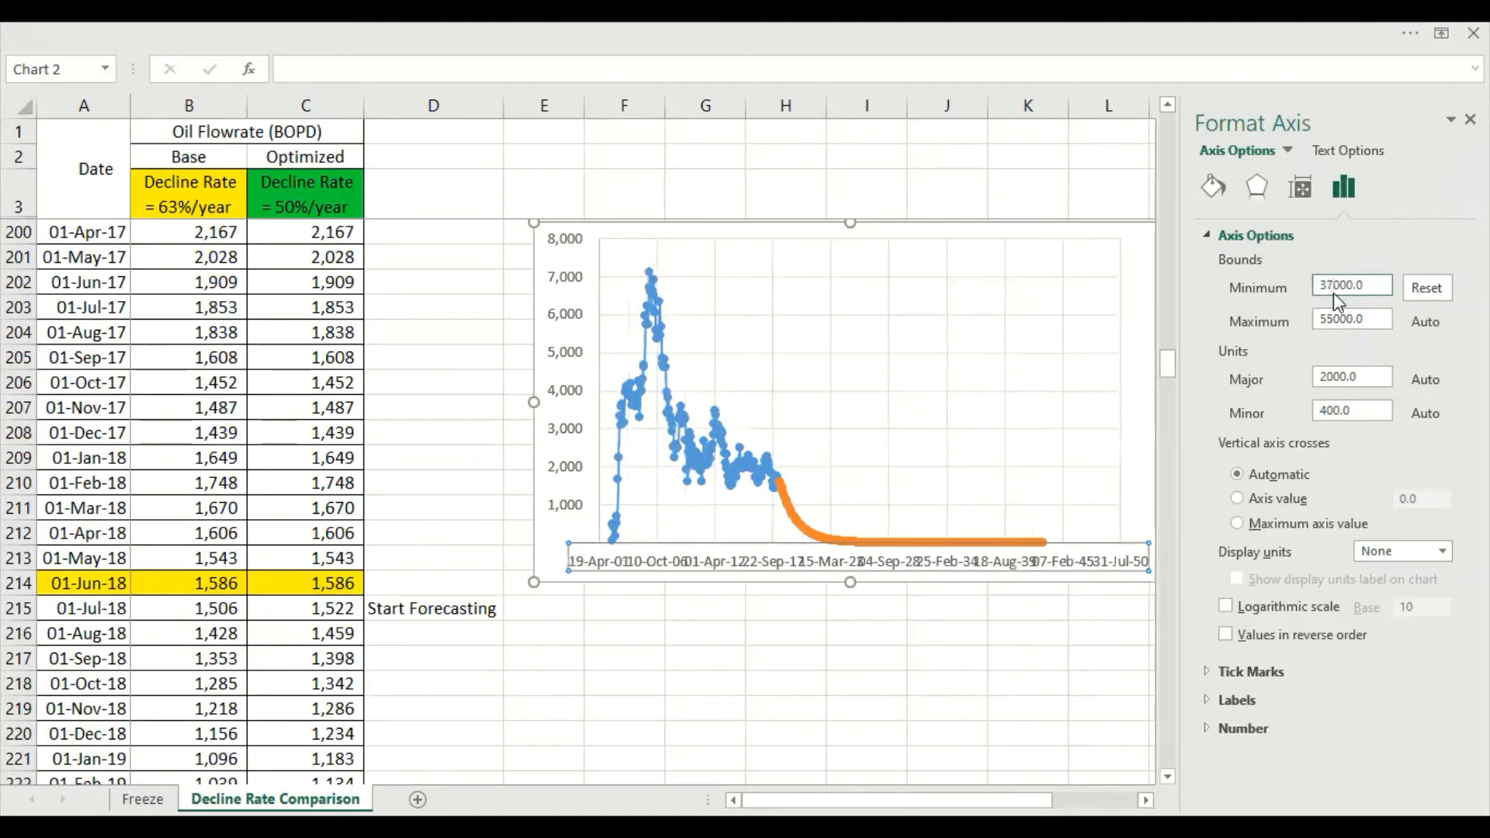
{"action": "left_click", "coordinate": [1335, 285]}
{"action": "key", "text": "BackSpace"}
{"action": "key", "text": "Return"}
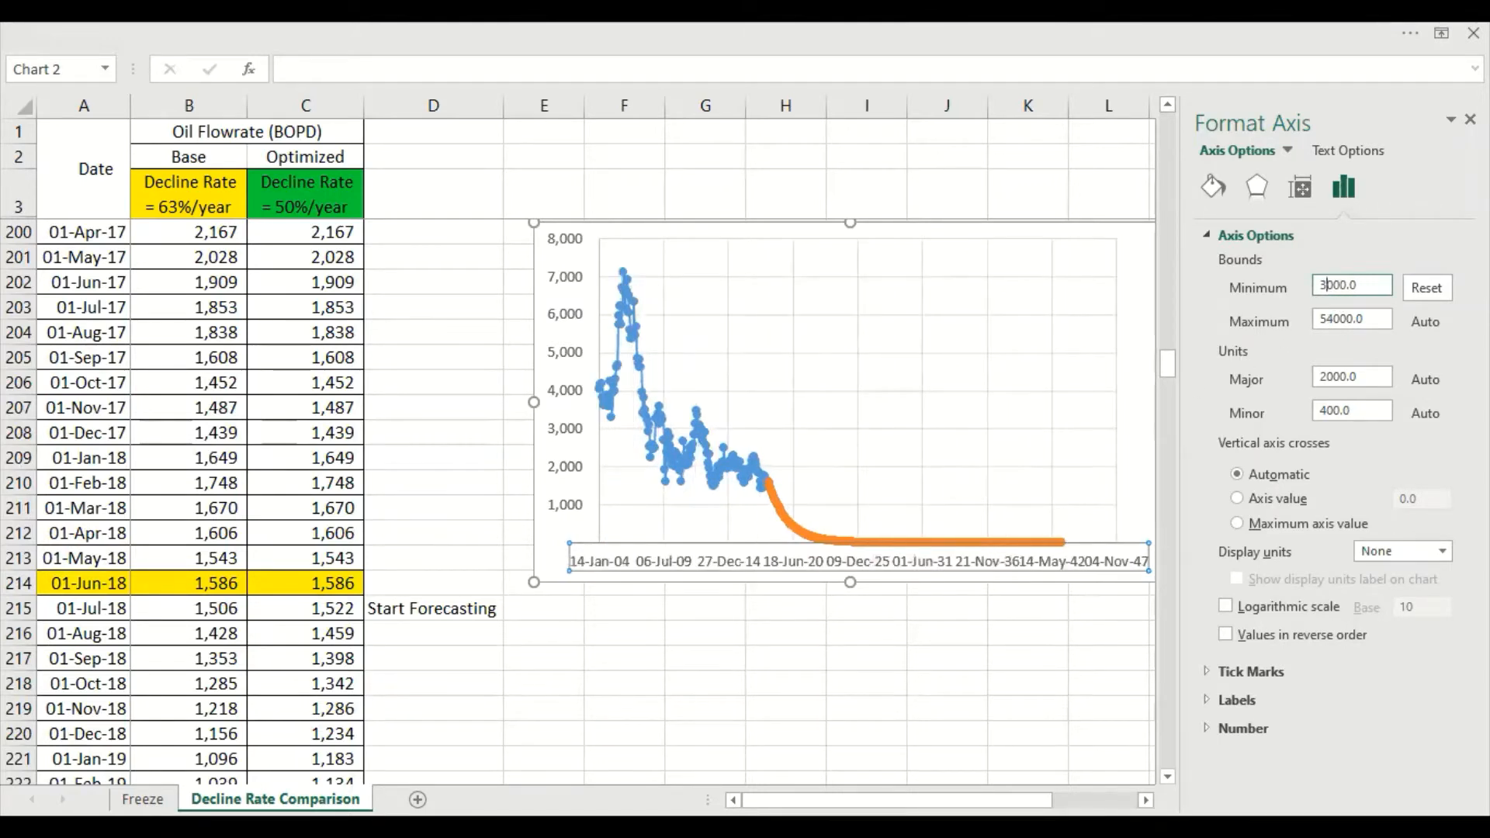
Set the date axis's minimum bound to 37600 and close the axis formatting options
{"action": "key", "text": "Return"}
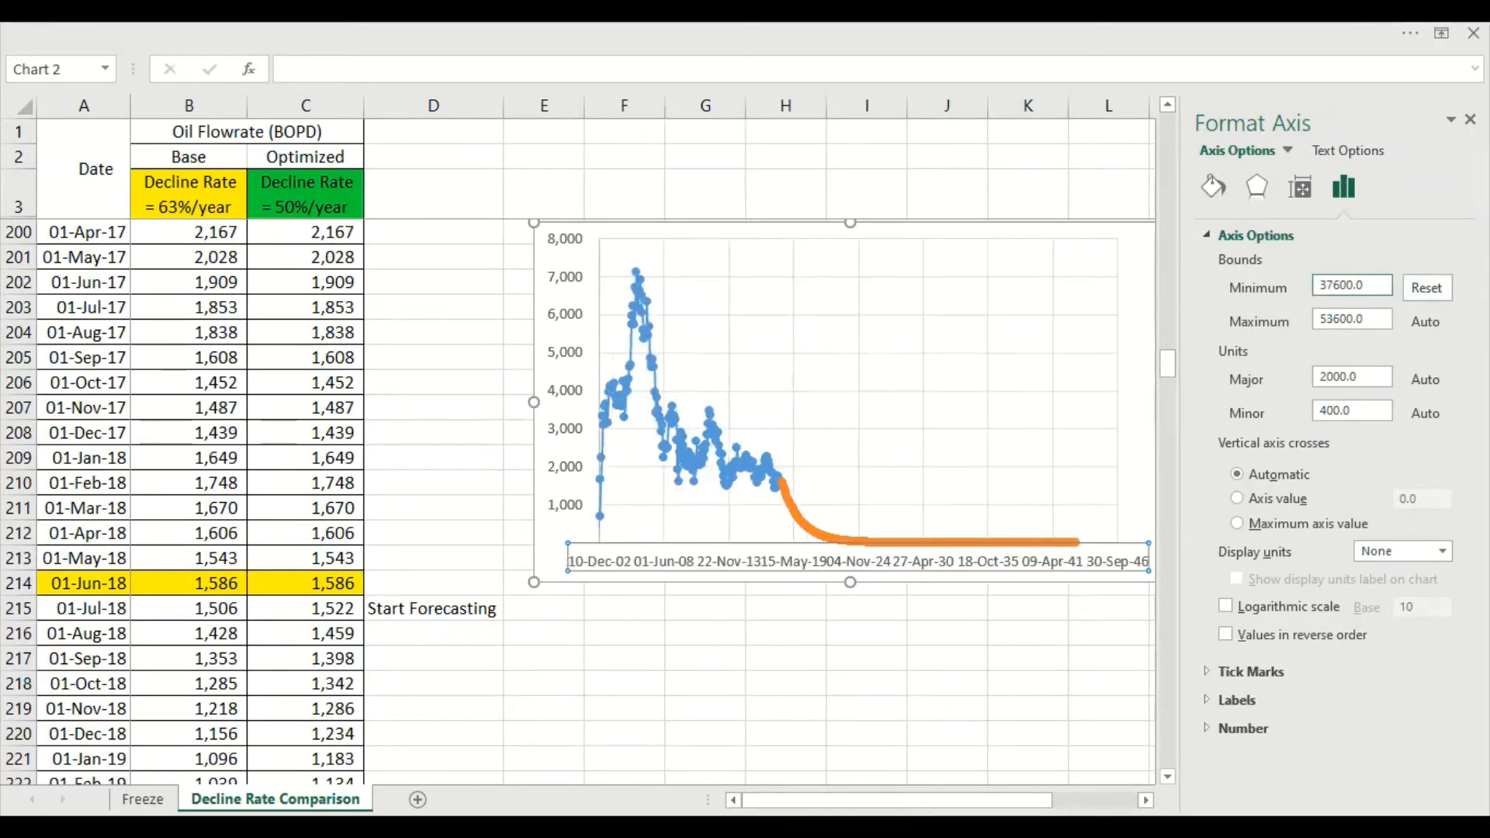
{"action": "left_click", "coordinate": [1470, 119]}
{"action": "left_click", "coordinate": [1192, 656]}
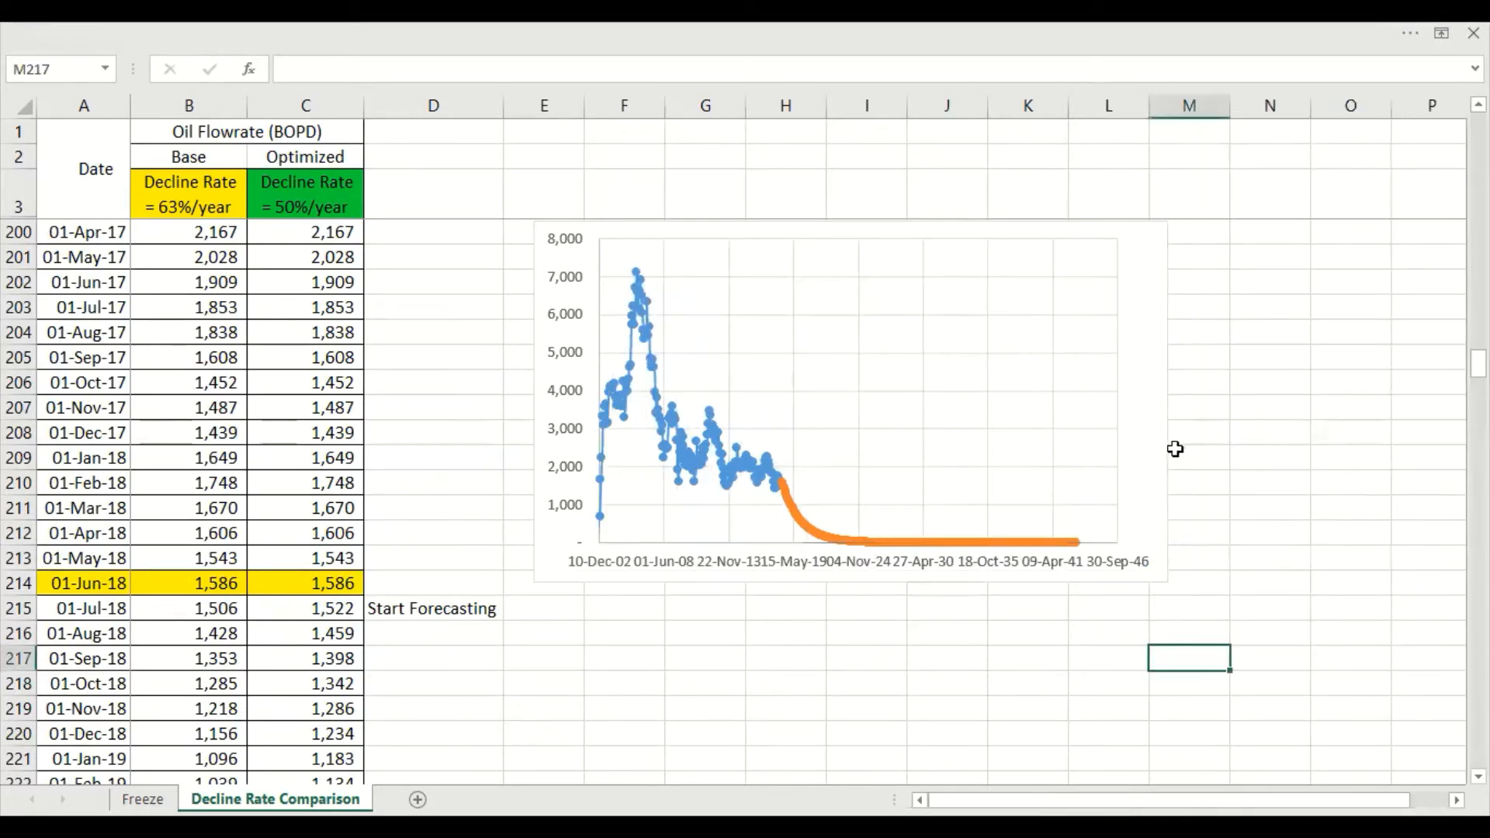
Widen the chart to about the end of column N and make it about two rows taller
{"action": "left_click_drag", "start_coordinate": [1171, 402], "coordinate": [1311, 406]}
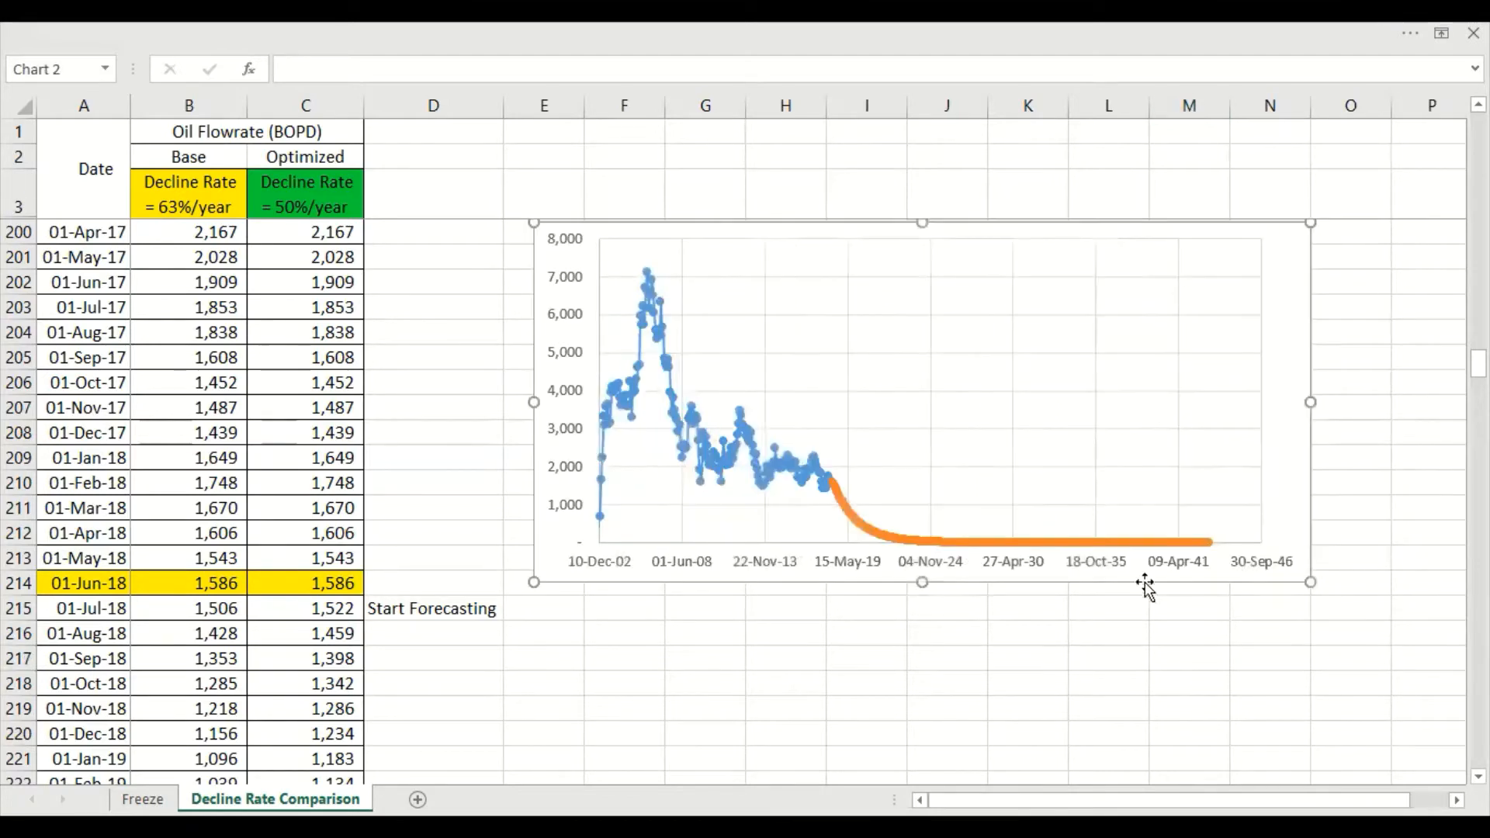
{"action": "left_click_drag", "start_coordinate": [919, 582], "coordinate": [918, 635]}
{"action": "left_click", "coordinate": [1058, 703]}
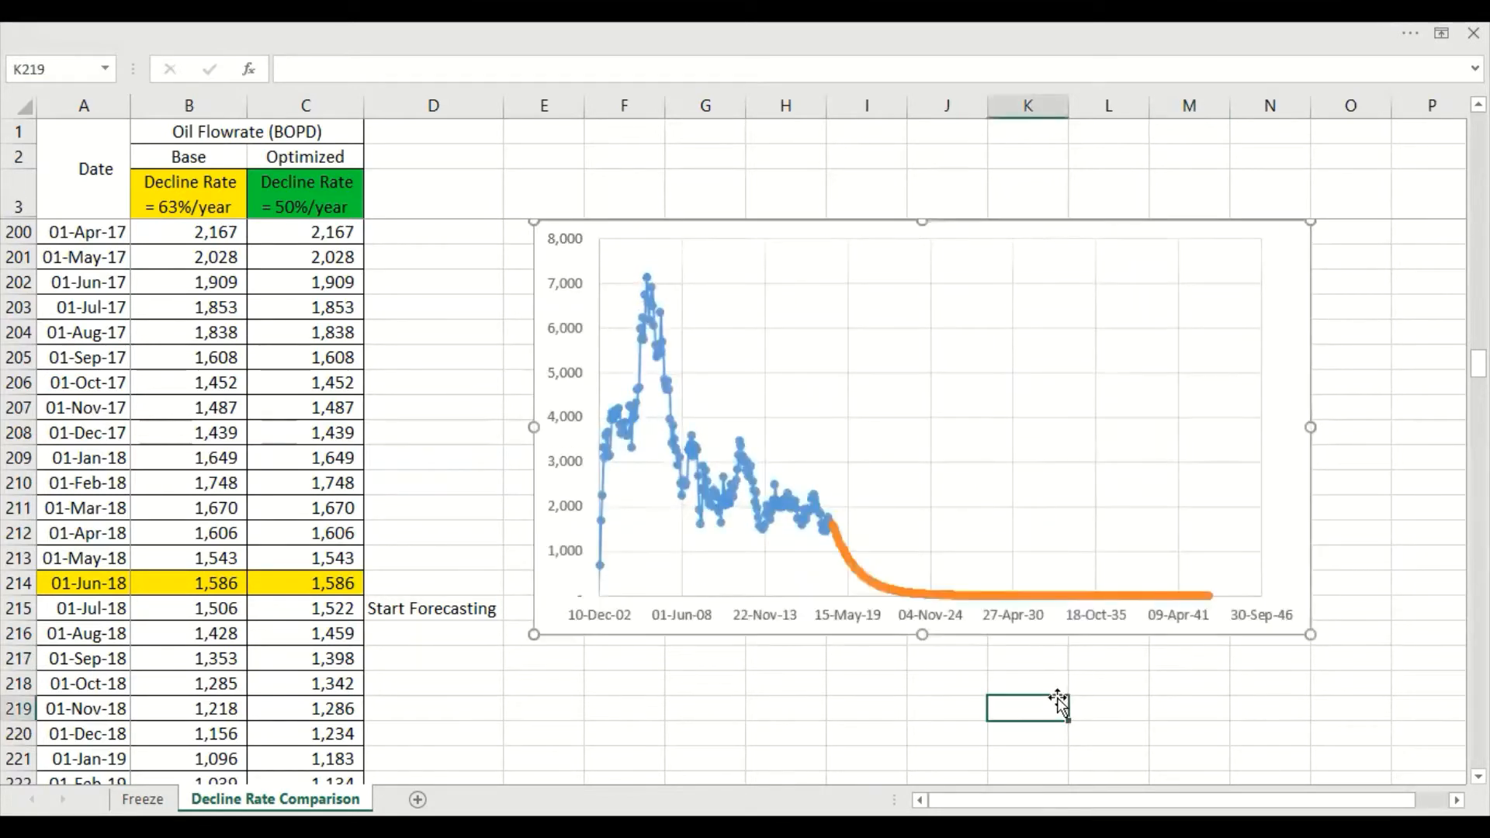
Add a third series to the chart, named from C2, with the forecast dates A214:A512 as X values
{"action": "right_click", "coordinate": [974, 399]}
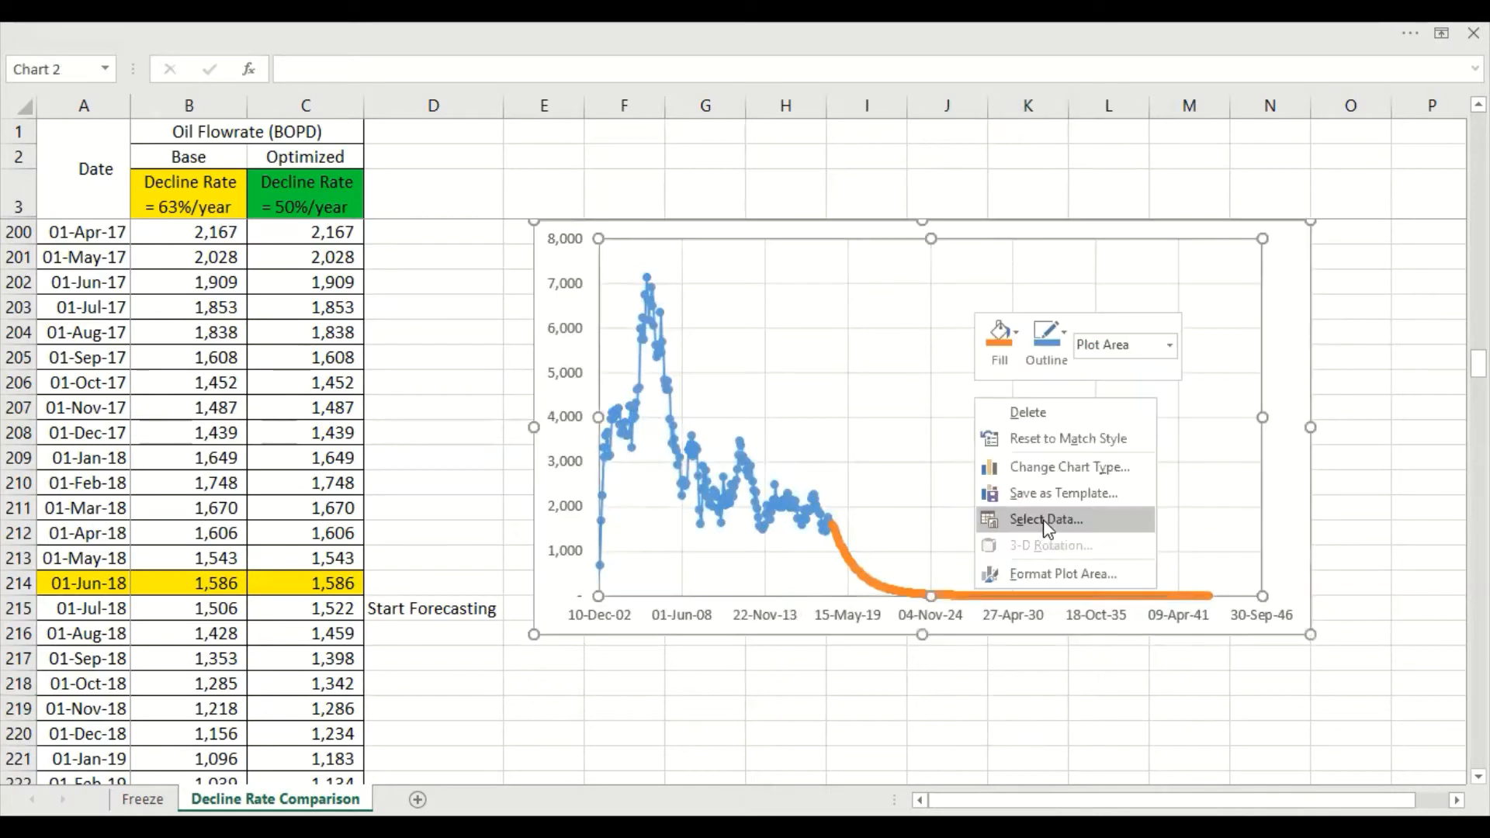
{"action": "left_click", "coordinate": [1044, 520]}
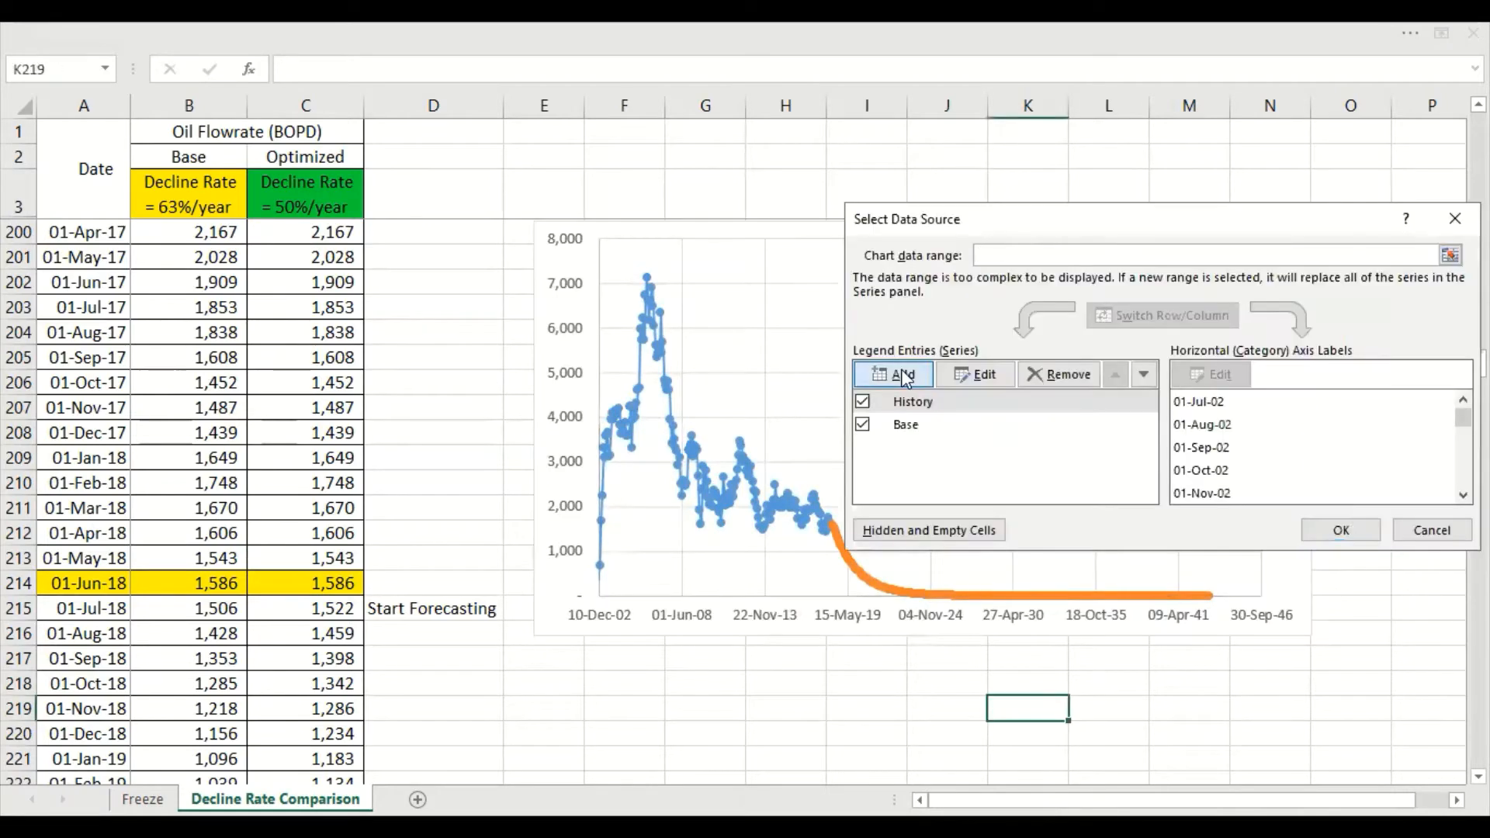
{"action": "left_click", "coordinate": [900, 374]}
{"action": "left_click", "coordinate": [314, 159]}
{"action": "key", "text": "Tab"}
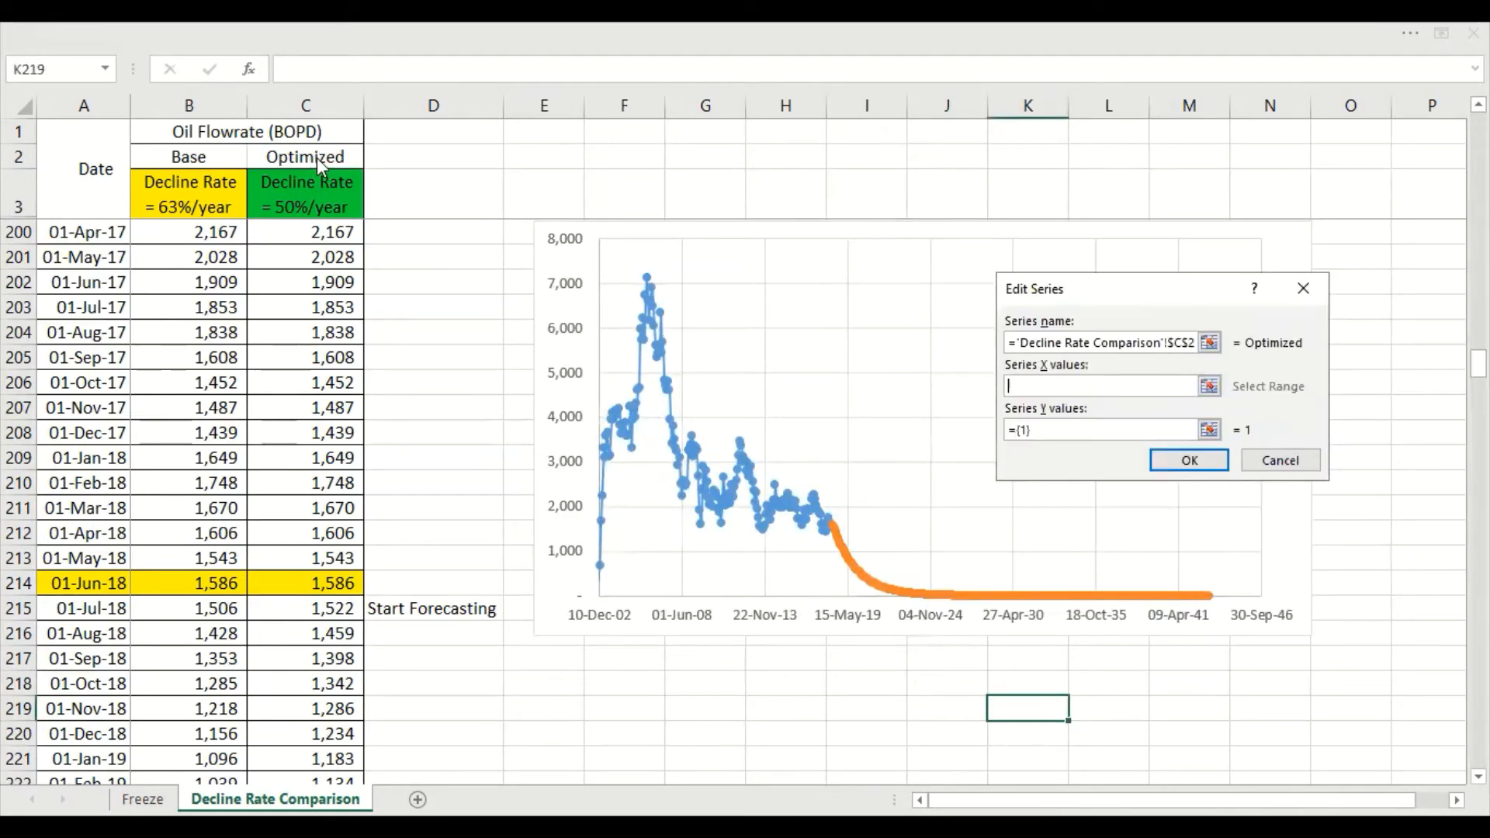
{"action": "left_click", "coordinate": [66, 585]}
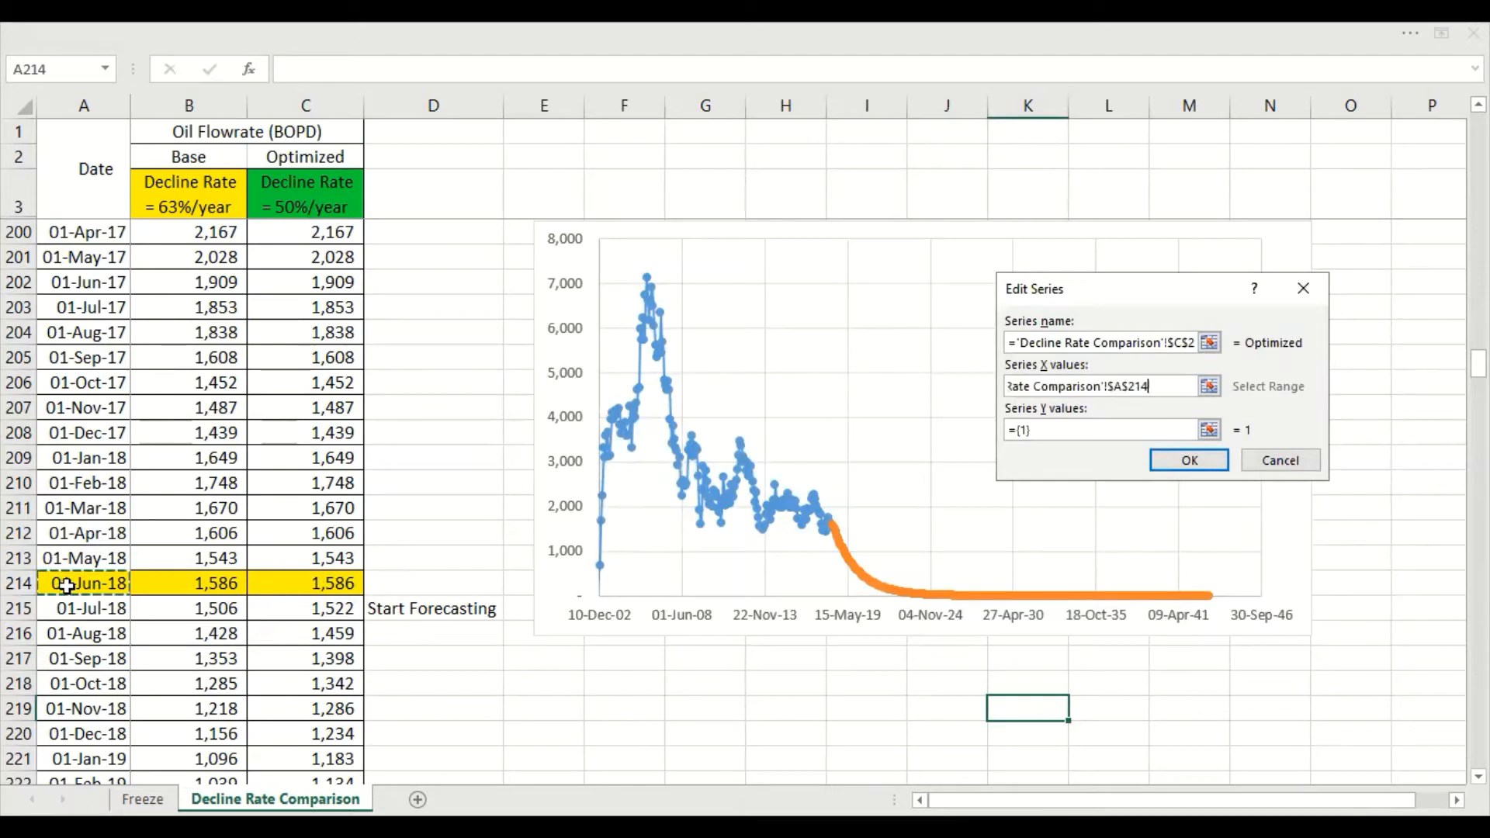
{"action": "key", "text": "ctrl+shift+Down"}
{"action": "key", "text": "Tab"}
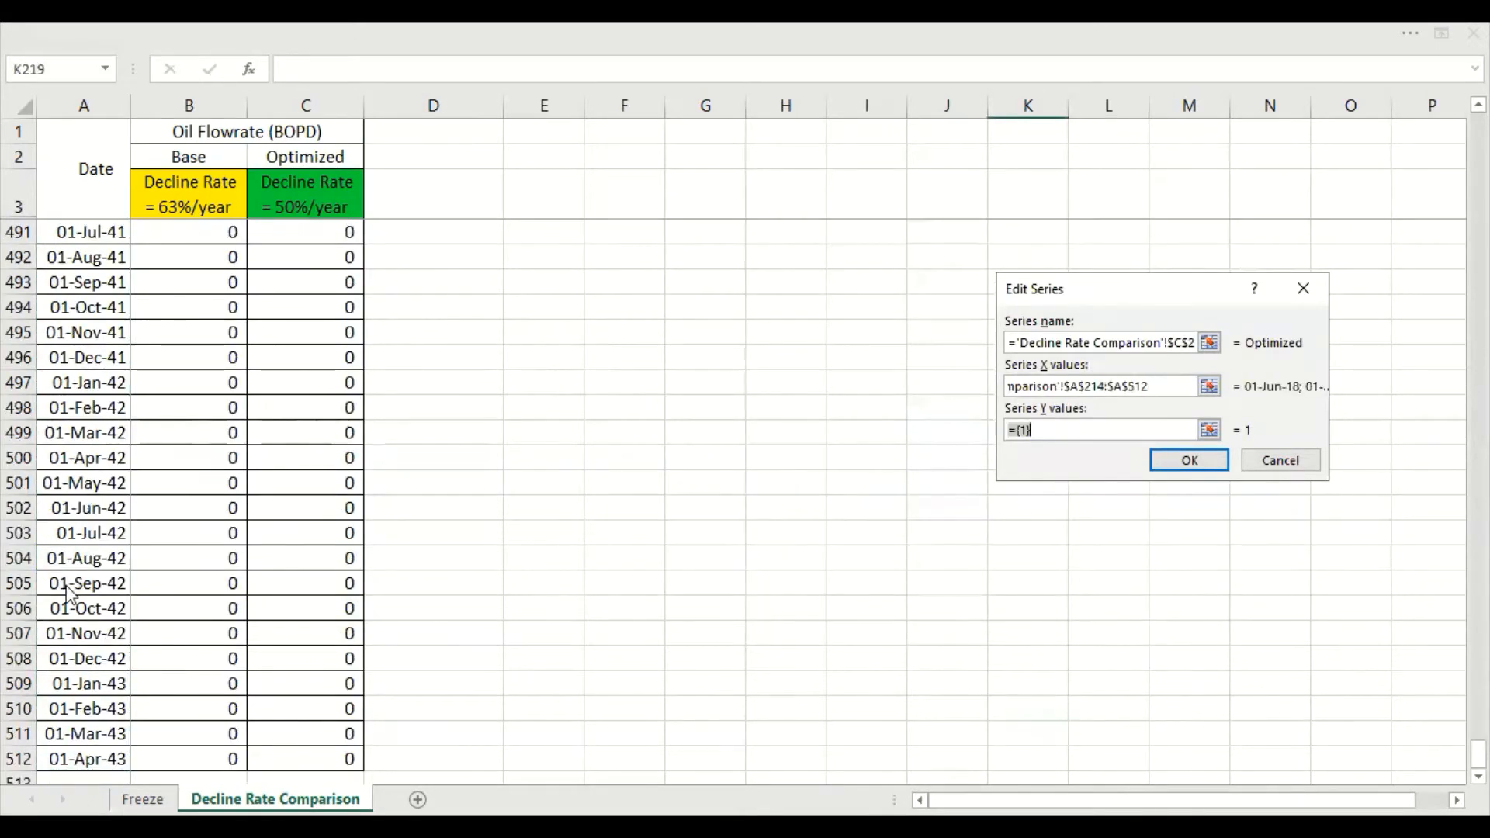
Set the Optimized series' Y values to C214:C512 and apply the data source changes
{"action": "key", "text": "BackSpace"}
{"action": "left_click", "coordinate": [345, 759]}
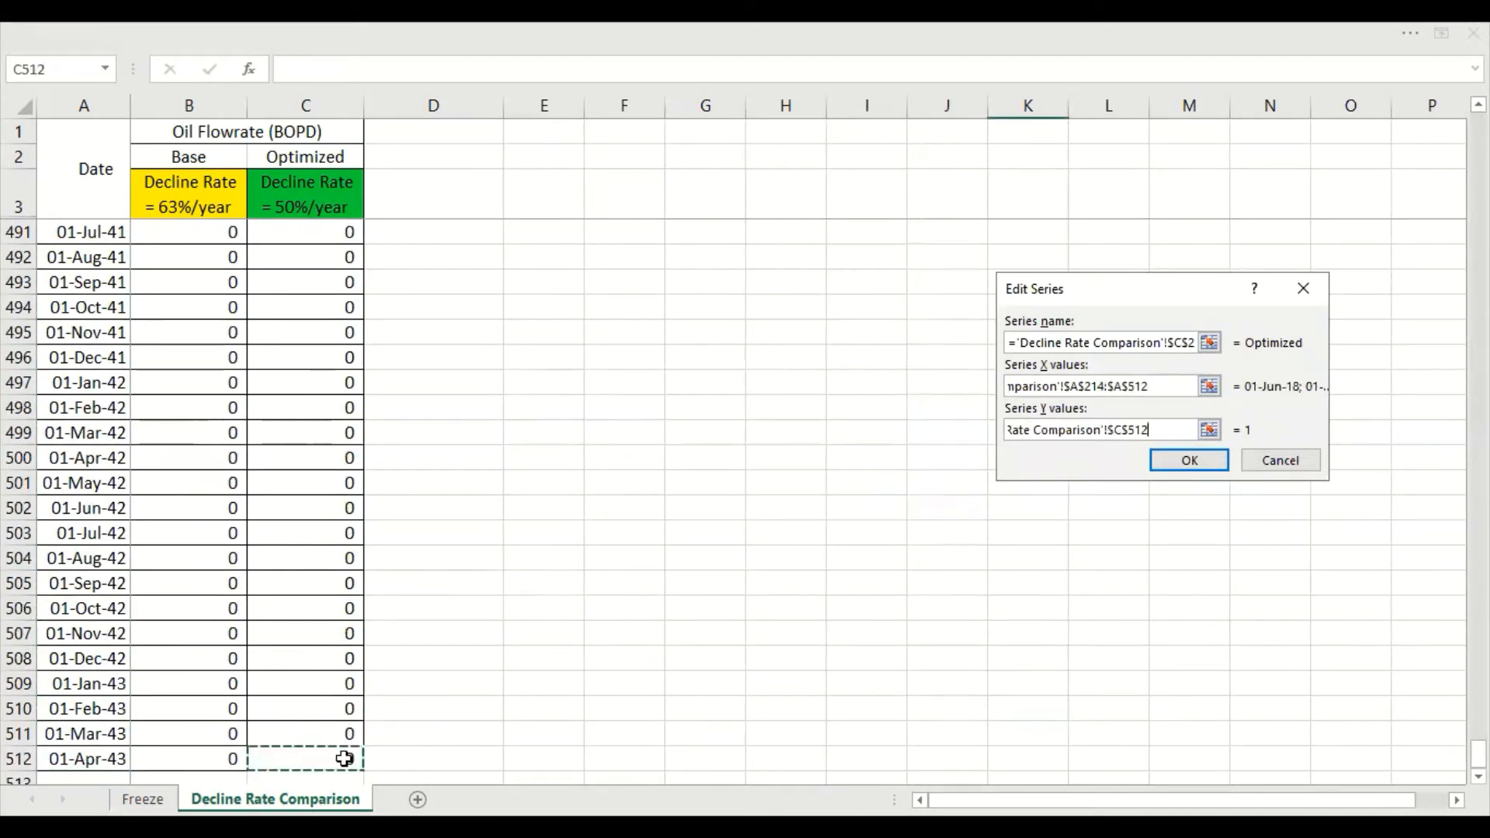
{"action": "key", "text": "ctrl+shift+Up"}
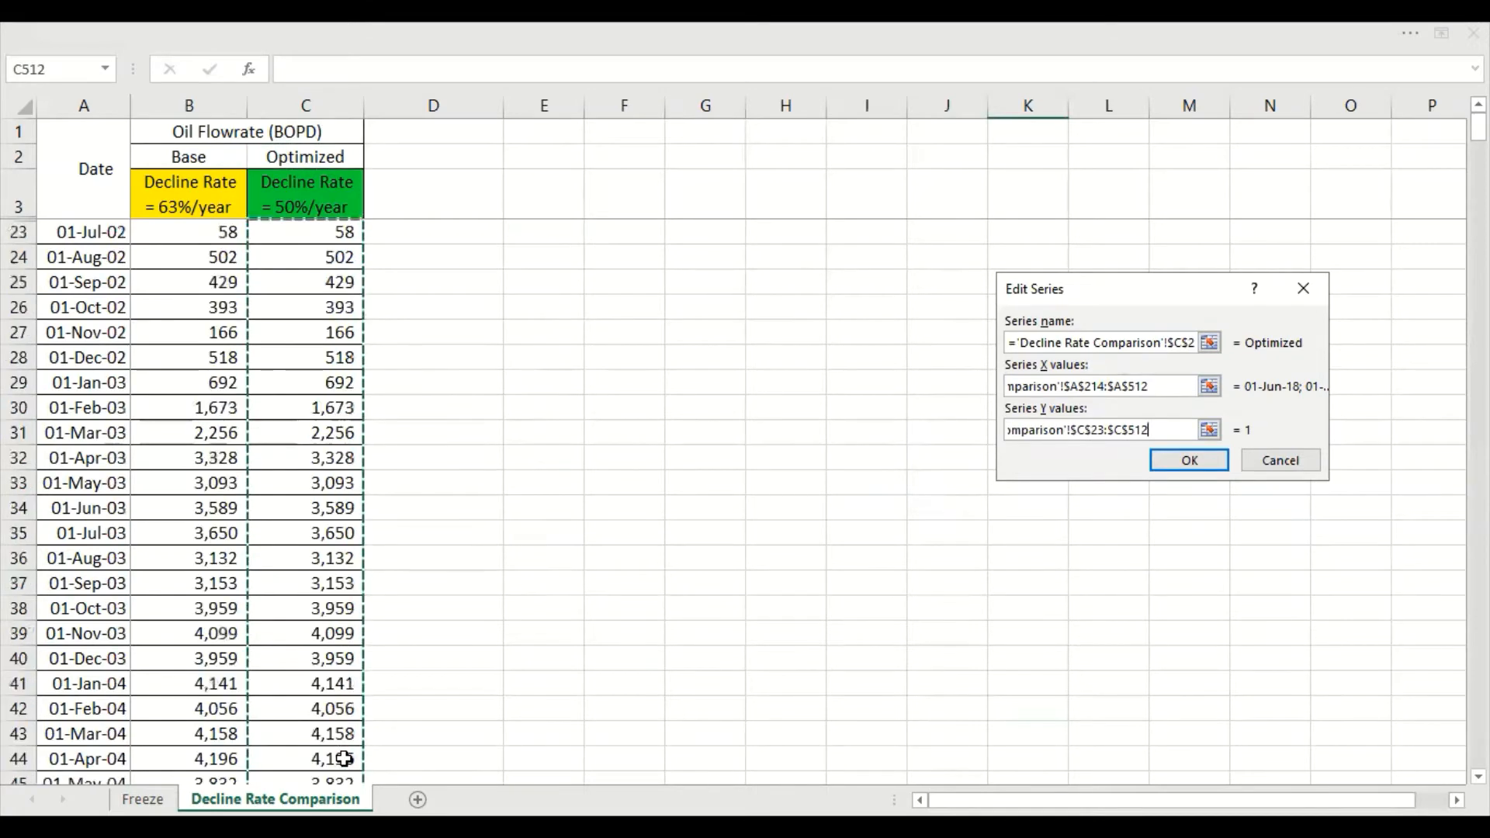
{"action": "left_click", "coordinate": [1106, 430]}
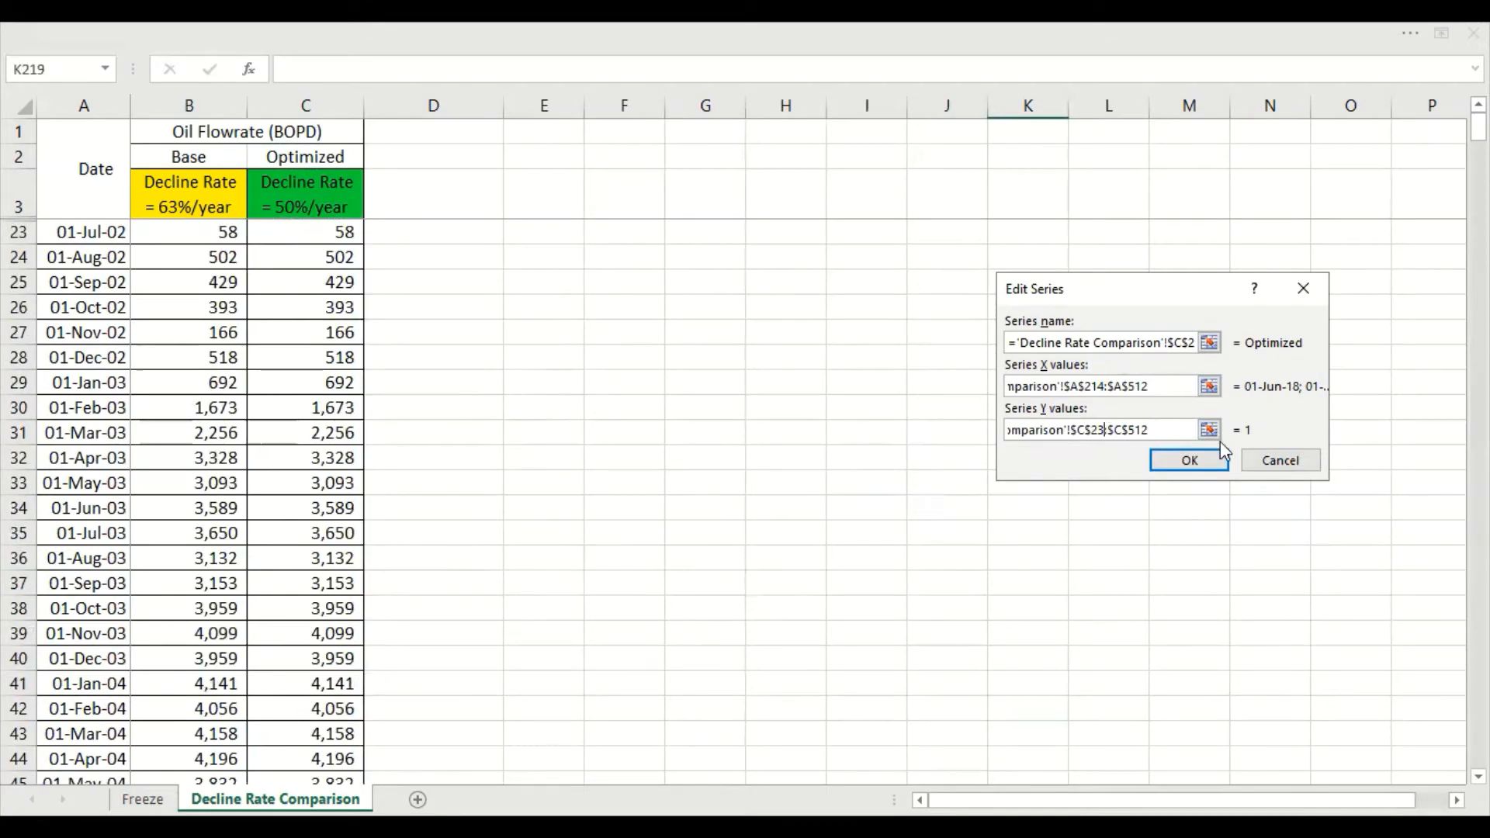
{"action": "key", "text": "BackSpace"}
{"action": "type", "text": "14"}
{"action": "left_click", "coordinate": [1190, 461]}
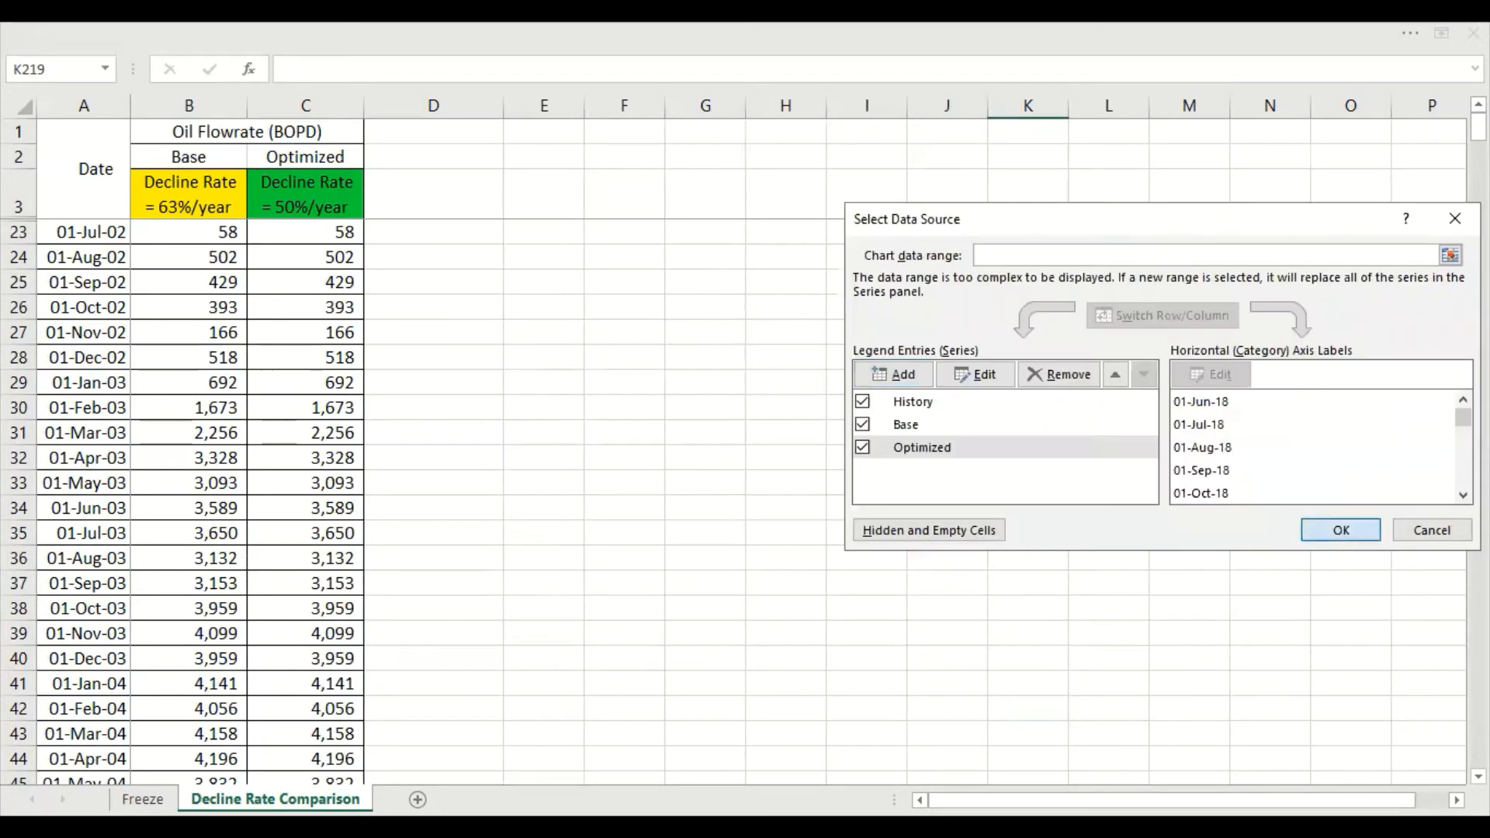
{"action": "left_click", "coordinate": [1341, 530]}
Try a logarithmic scale with base 10 on the chart's vertical flowrate axis and undo it
{"action": "scroll", "coordinate": [1381, 466], "scroll_direction": "down", "scroll_amount": 11}
{"action": "left_click_drag", "start_coordinate": [1478, 171], "coordinate": [1478, 365]}
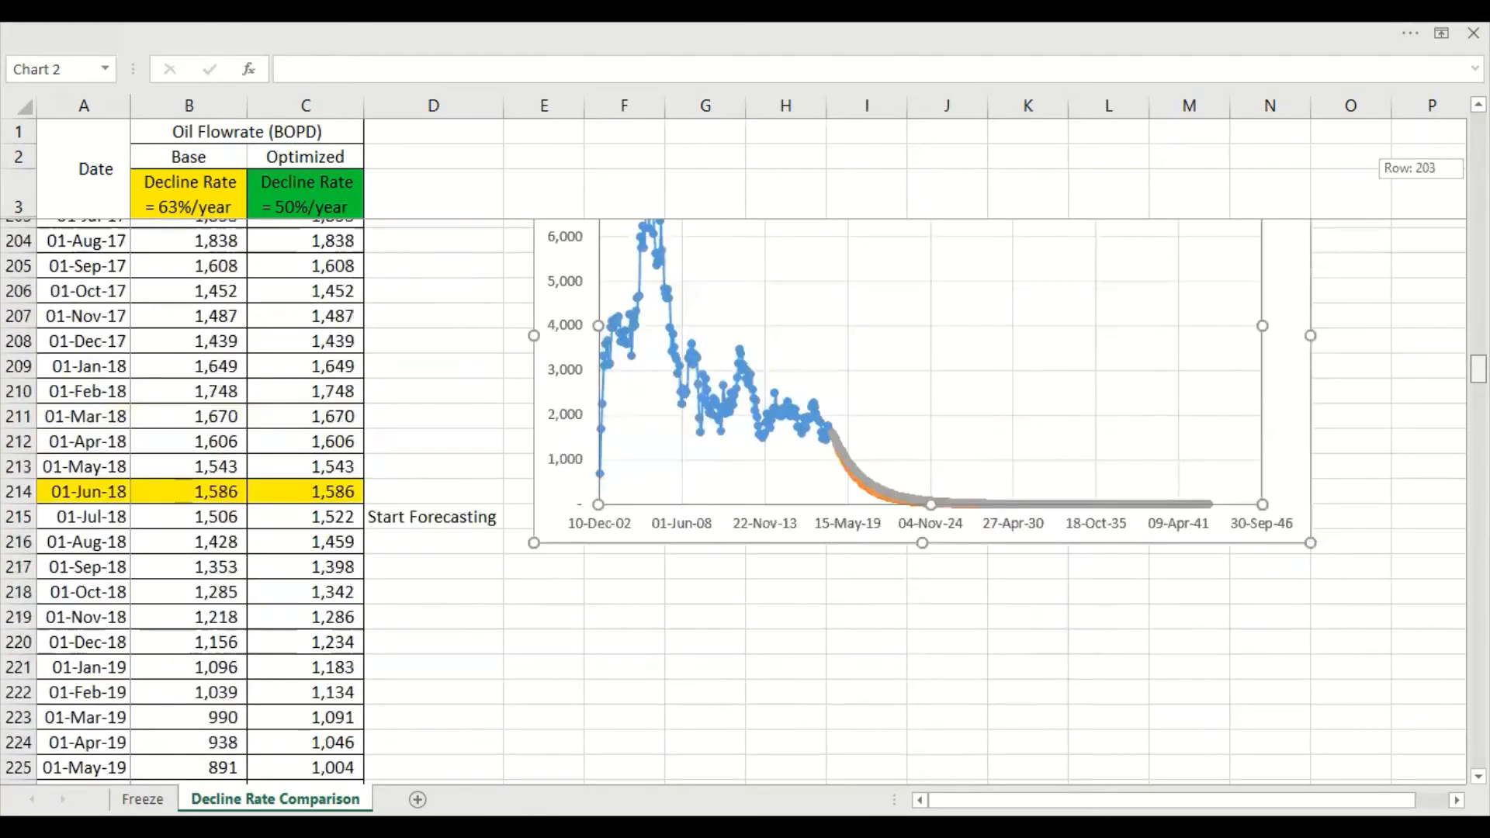
{"action": "scroll", "coordinate": [884, 515], "scroll_direction": "up", "scroll_amount": 1}
{"action": "scroll", "coordinate": [920, 635], "scroll_direction": "up", "scroll_amount": 1}
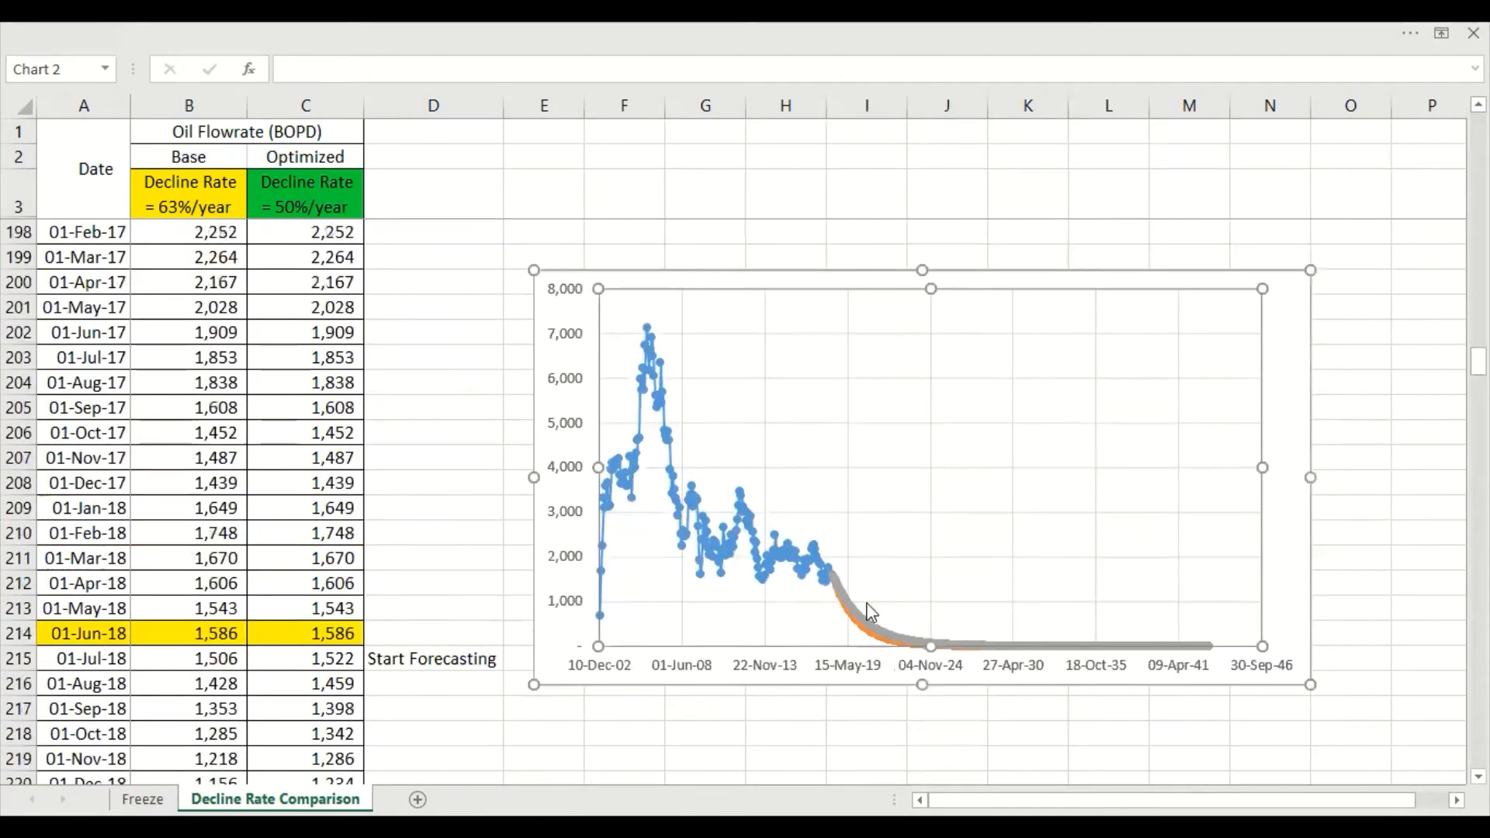
{"action": "left_click", "coordinate": [854, 708]}
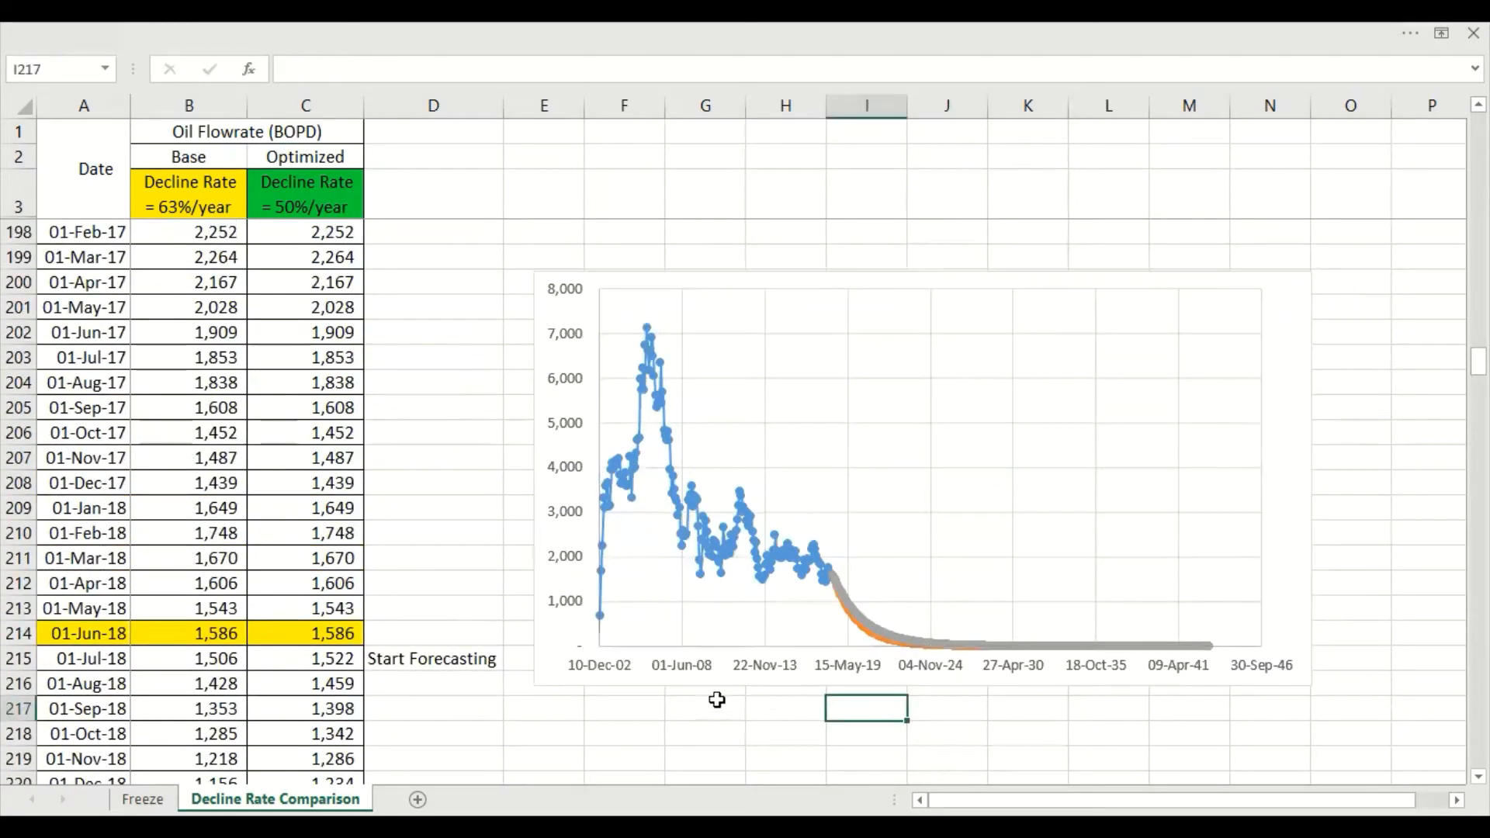
{"action": "right_click", "coordinate": [583, 656]}
{"action": "left_click", "coordinate": [618, 640]}
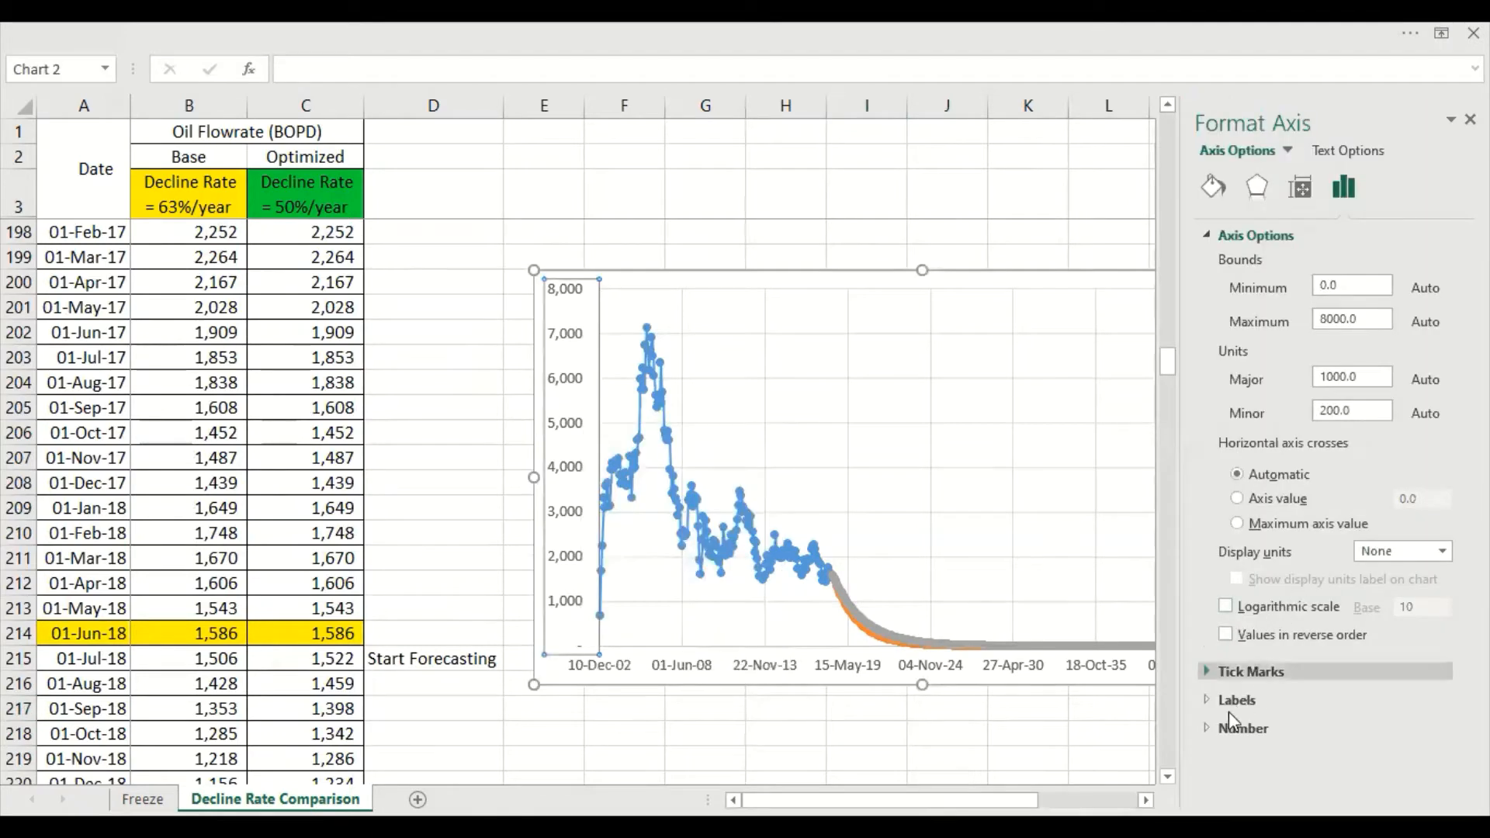
{"action": "left_click", "coordinate": [1226, 608]}
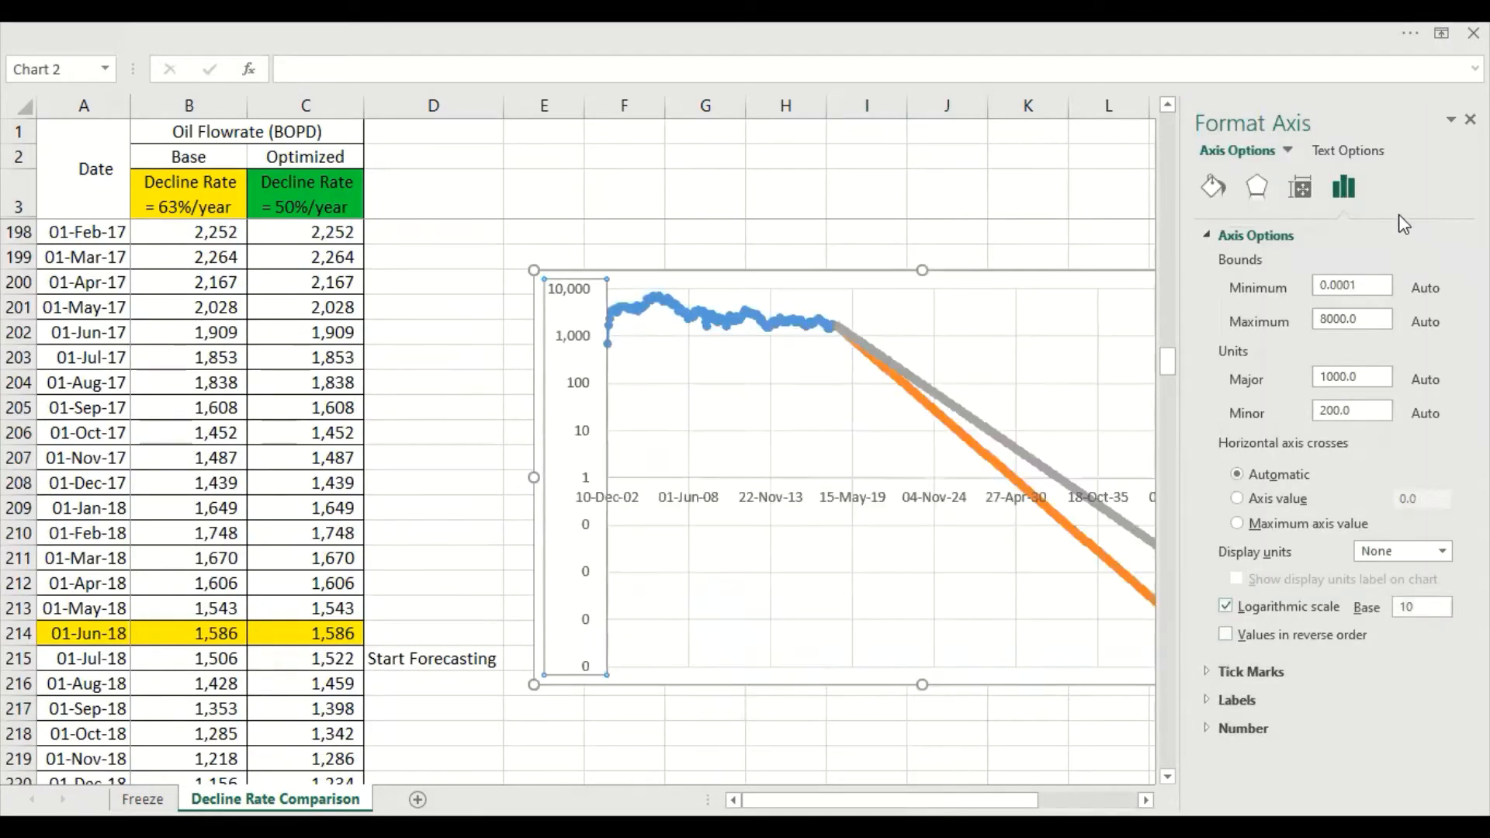
{"action": "left_click", "coordinate": [1470, 119]}
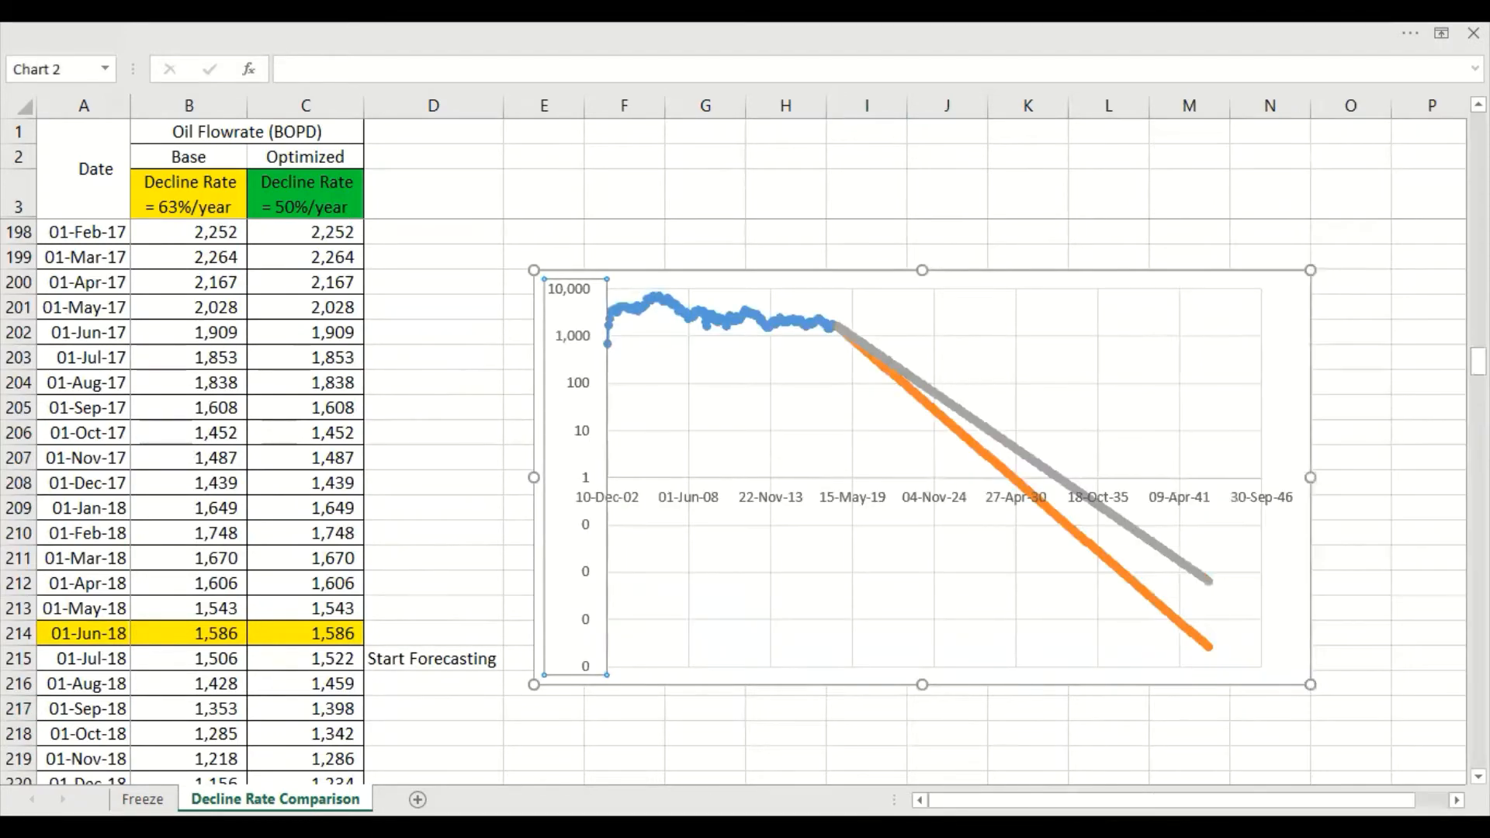
{"action": "left_click", "coordinate": [1377, 431]}
{"action": "key", "text": "ctrl+z"}
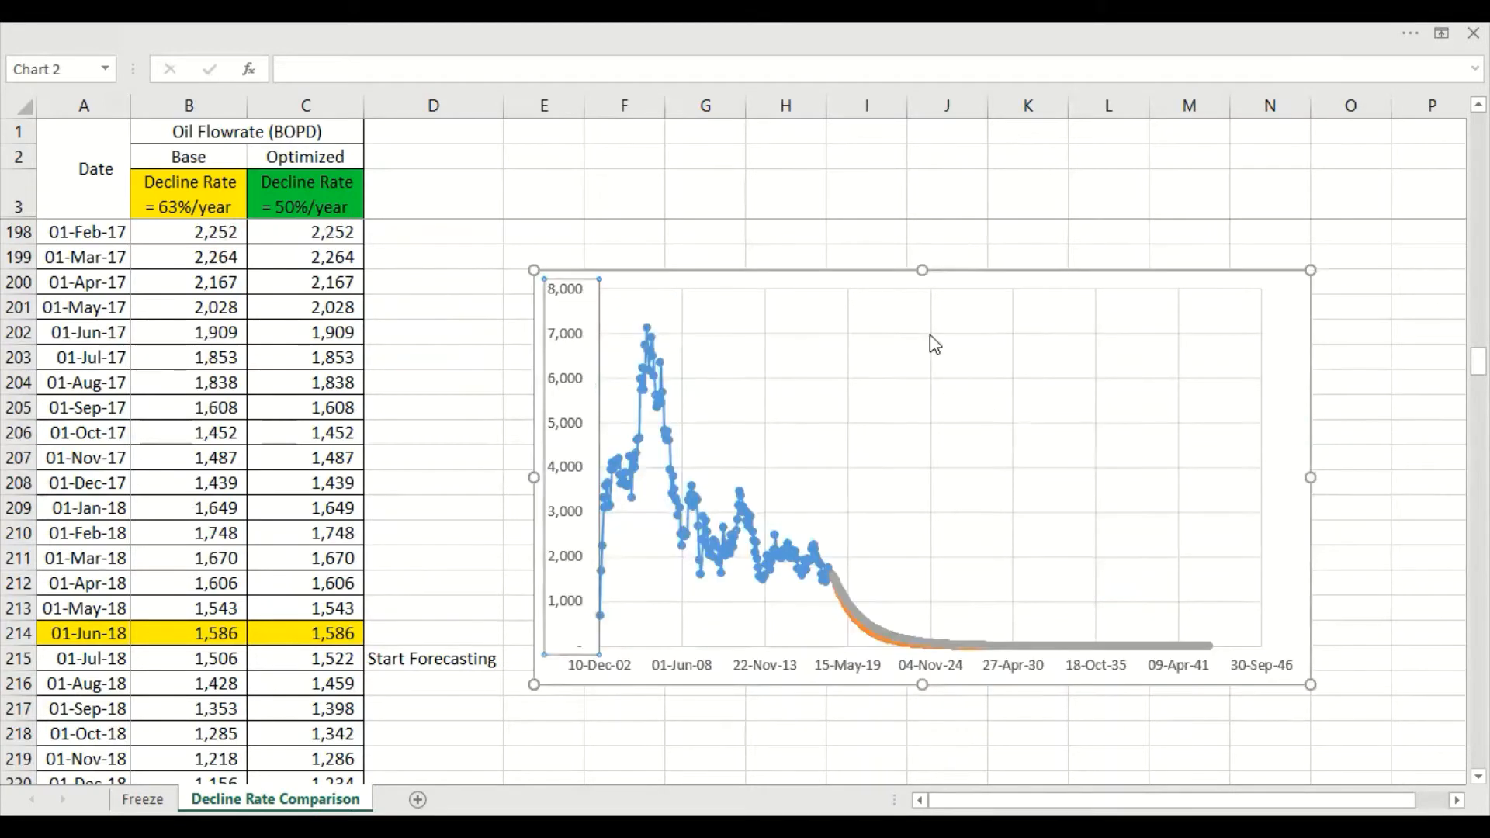
Paste a copy of the chart at E219 below the original and undo the paste
{"action": "key", "text": "ctrl+c"}
{"action": "scroll", "coordinate": [572, 472], "scroll_direction": "down", "scroll_amount": 4}
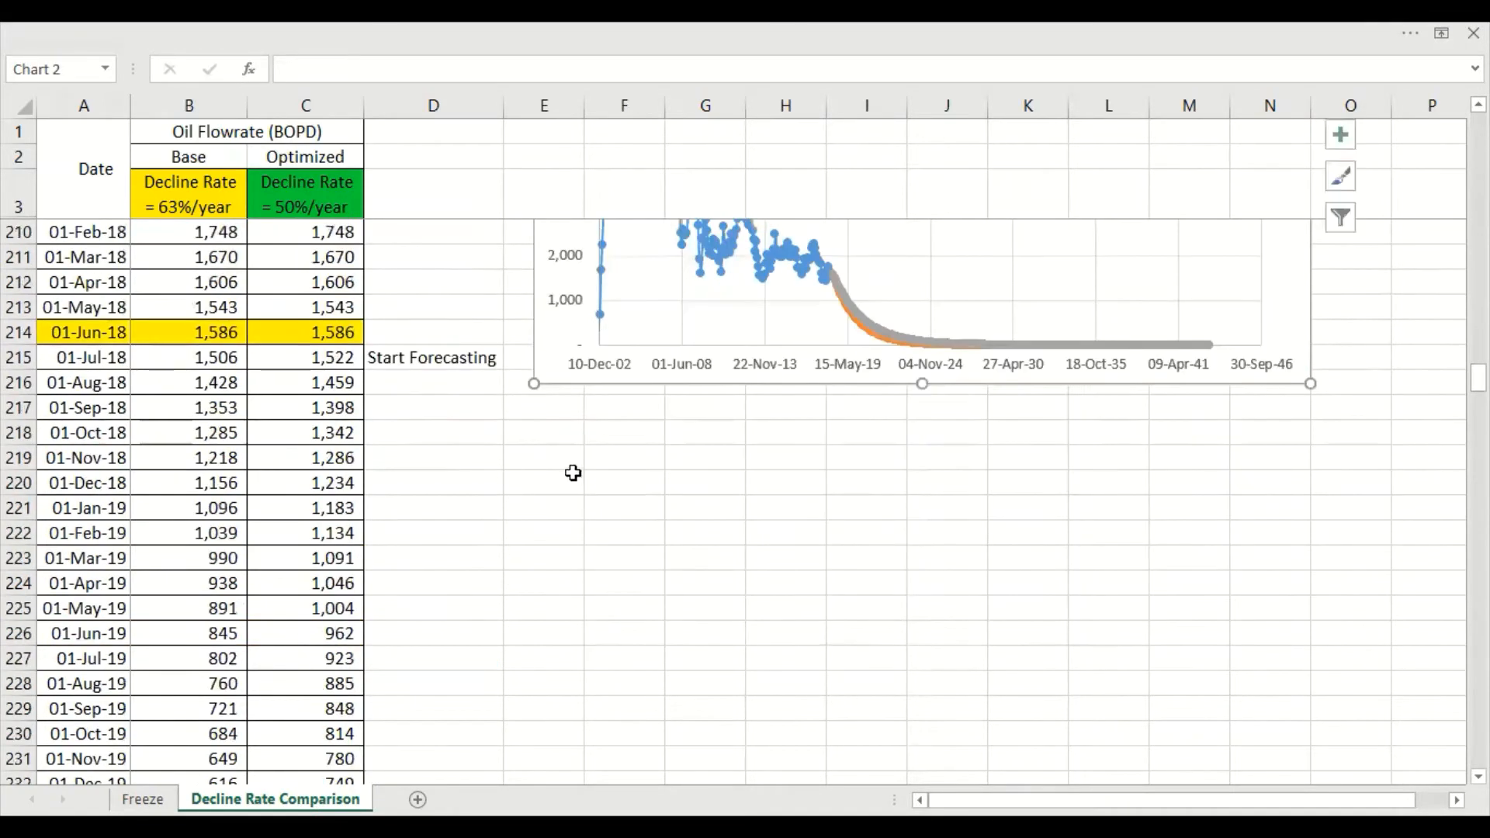
{"action": "left_click", "coordinate": [572, 458]}
{"action": "key", "text": "ctrl+v"}
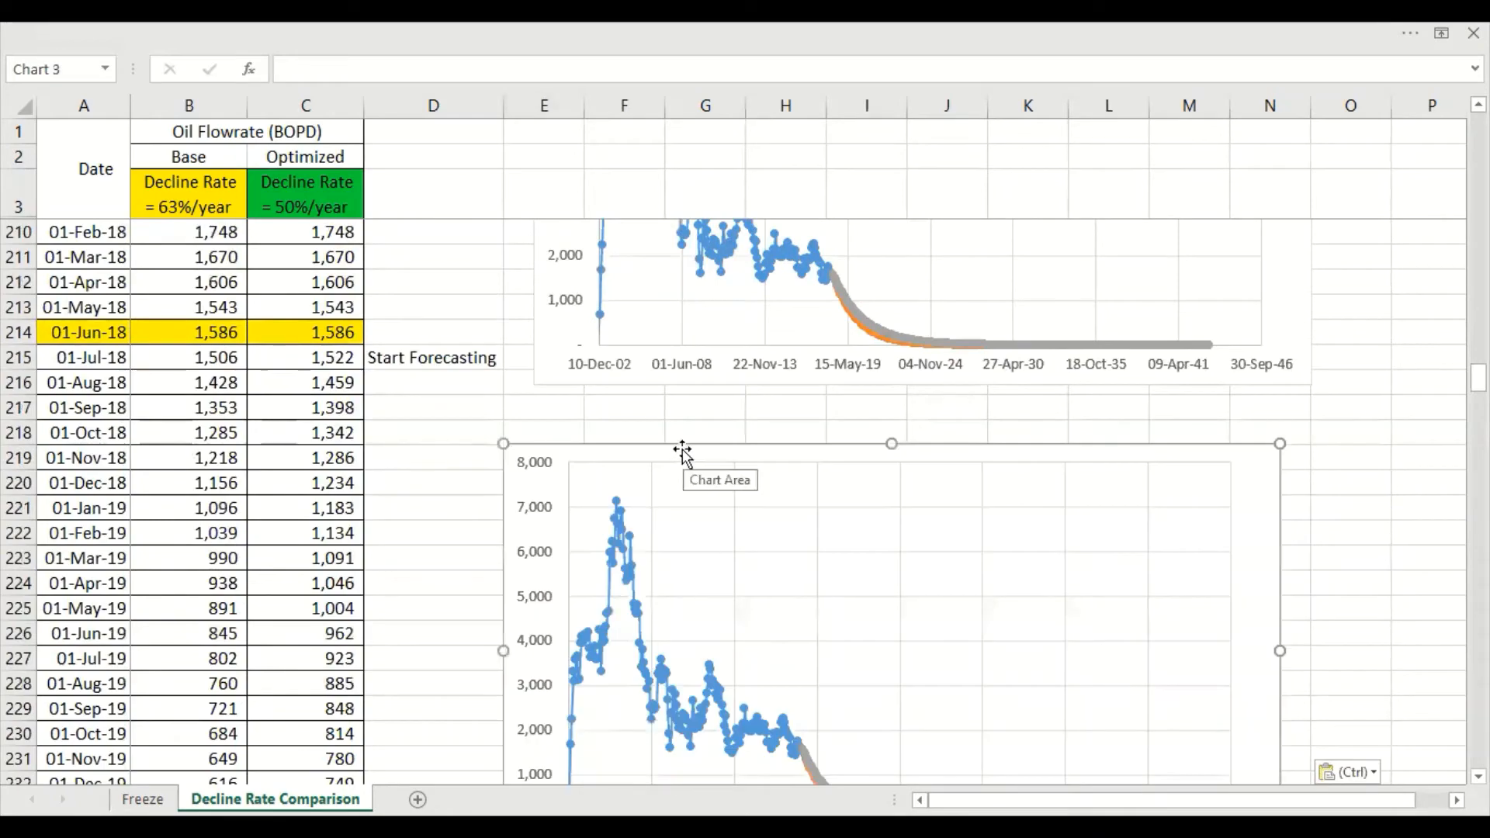
{"action": "key", "text": "ctrl+z"}
{"action": "scroll", "coordinate": [1110, 497], "scroll_direction": "up", "scroll_amount": 7}
{"action": "scroll", "coordinate": [1195, 469], "scroll_direction": "down", "scroll_amount": 3}
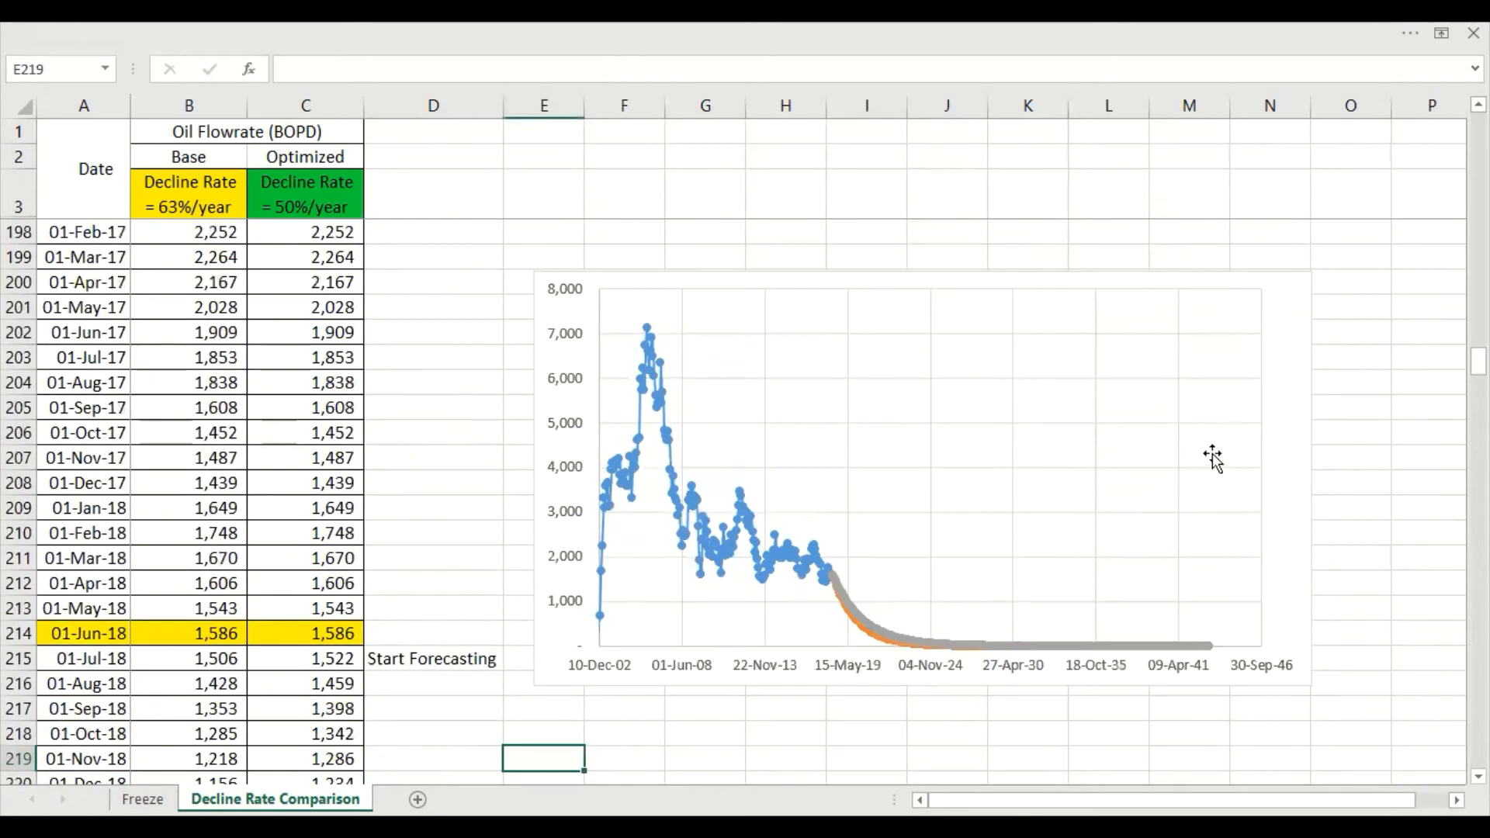
Add axis titles to the forecast comparison chart
{"action": "scroll", "coordinate": [1242, 434], "scroll_direction": "up", "scroll_amount": 2}
{"action": "left_click", "coordinate": [1286, 433]}
{"action": "left_click", "coordinate": [1341, 436]}
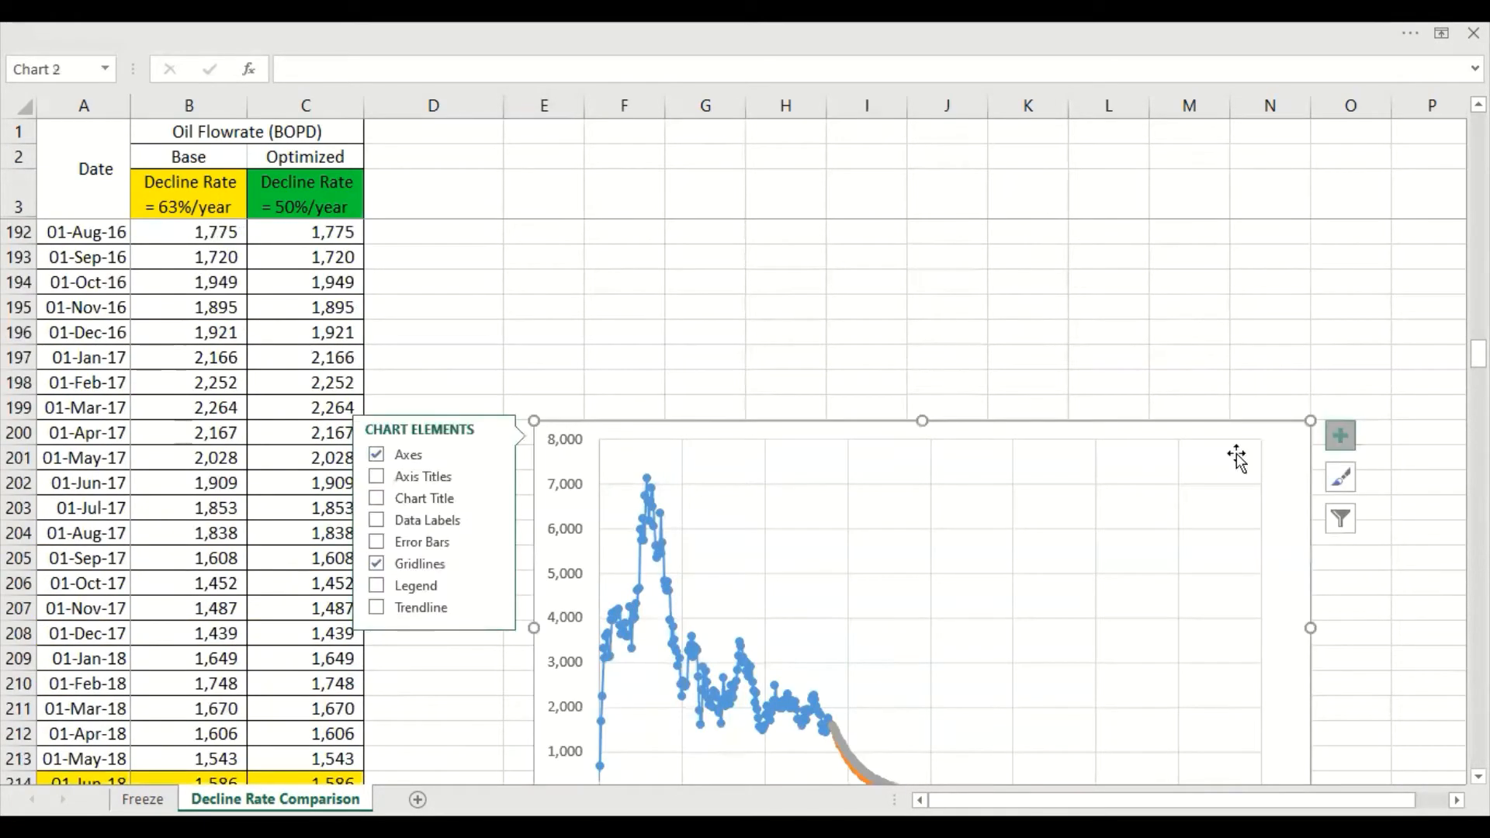
{"action": "left_click", "coordinate": [378, 479]}
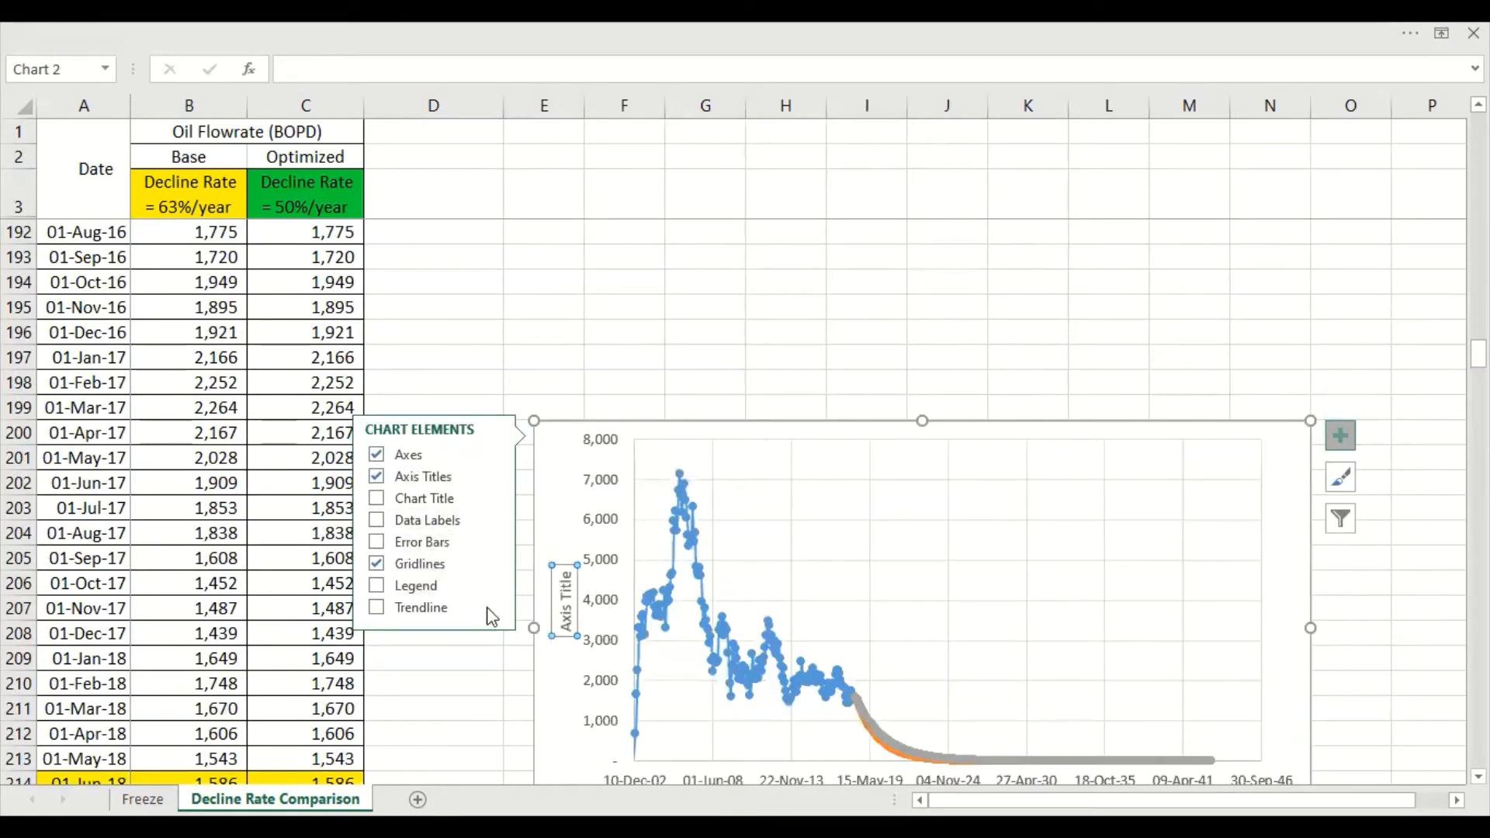
{"action": "left_click", "coordinate": [477, 687]}
Delete the title of the chart's horizontal date axis
{"action": "scroll", "coordinate": [854, 676], "scroll_direction": "down", "scroll_amount": 2}
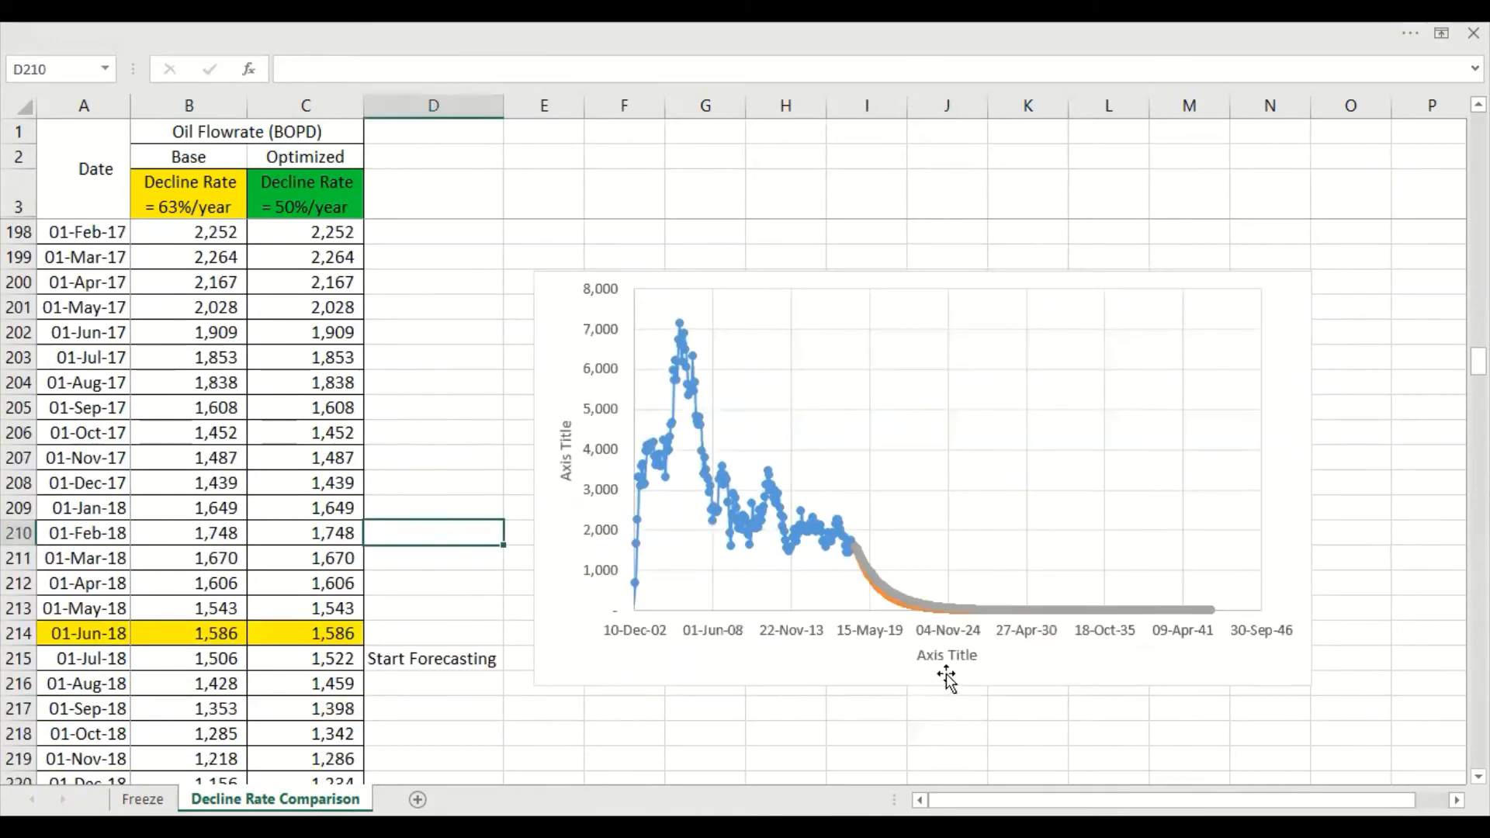
{"action": "left_click", "coordinate": [959, 656]}
{"action": "key", "text": "Delete"}
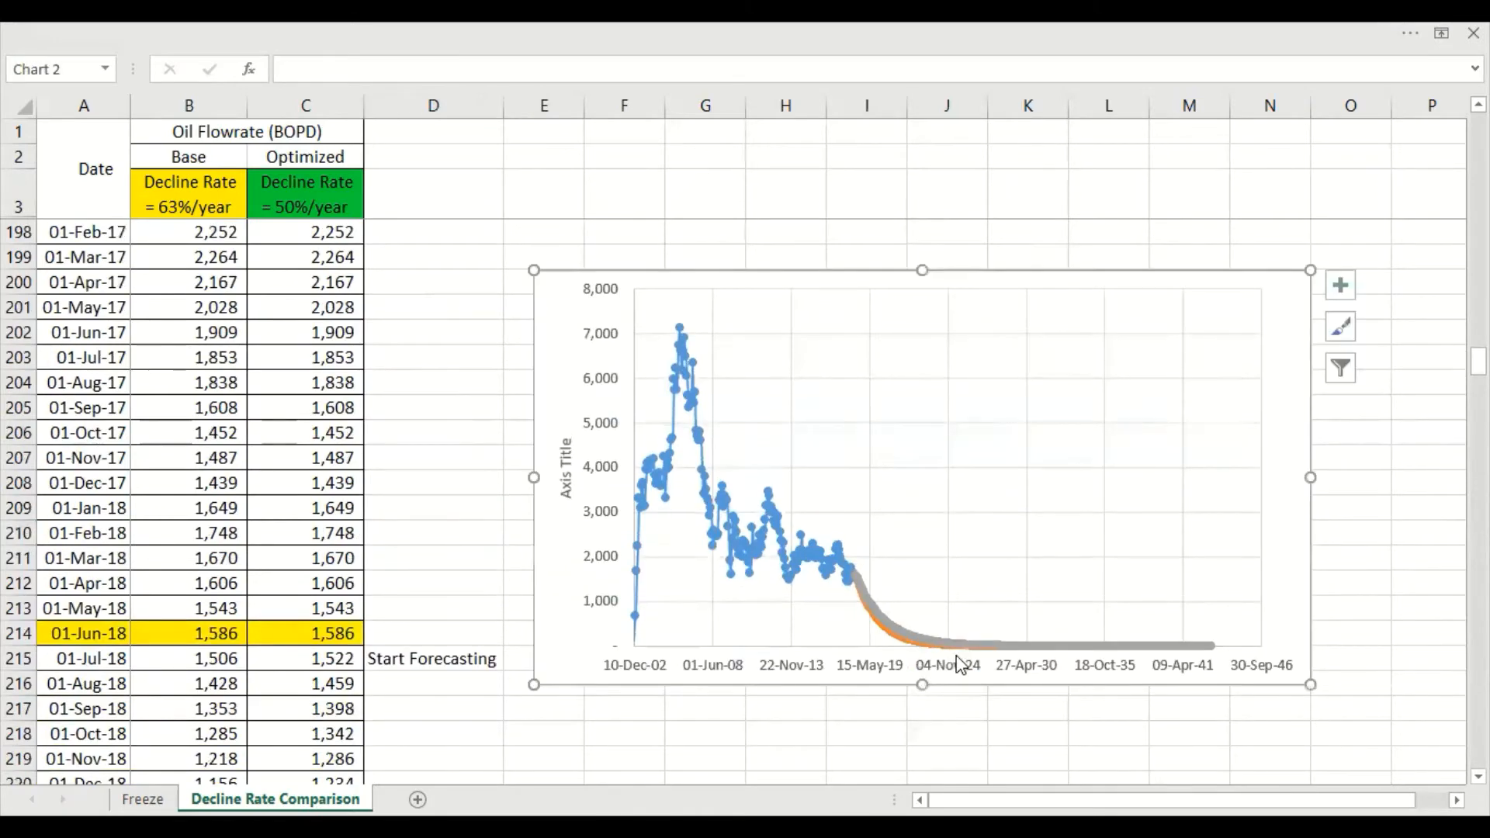
Change the chart's vertical axis title to BOPD
{"action": "left_click", "coordinate": [562, 486]}
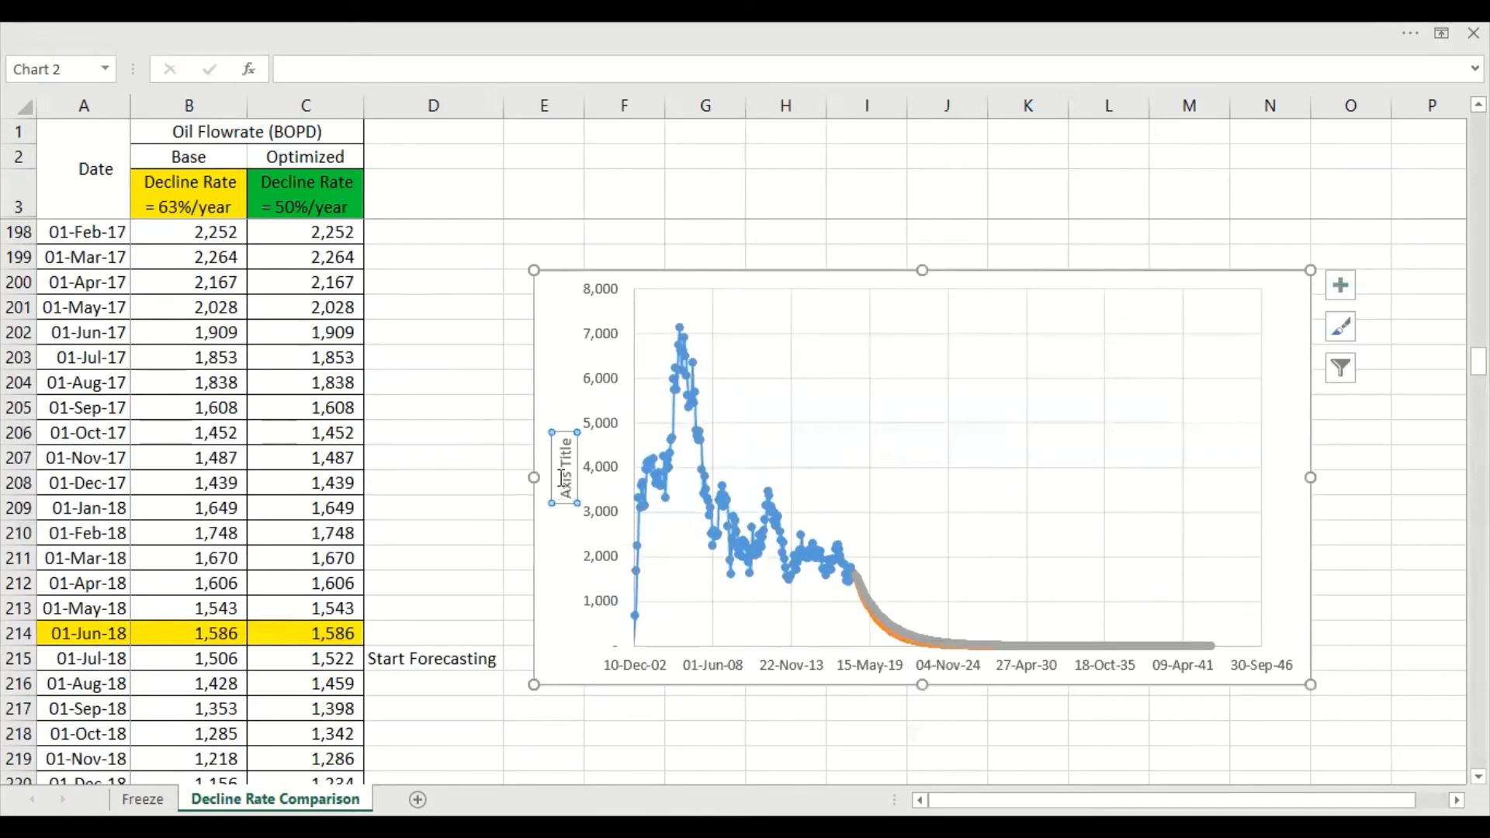
{"action": "triple_click", "coordinate": [562, 477]}
{"action": "type", "text": "BO"}
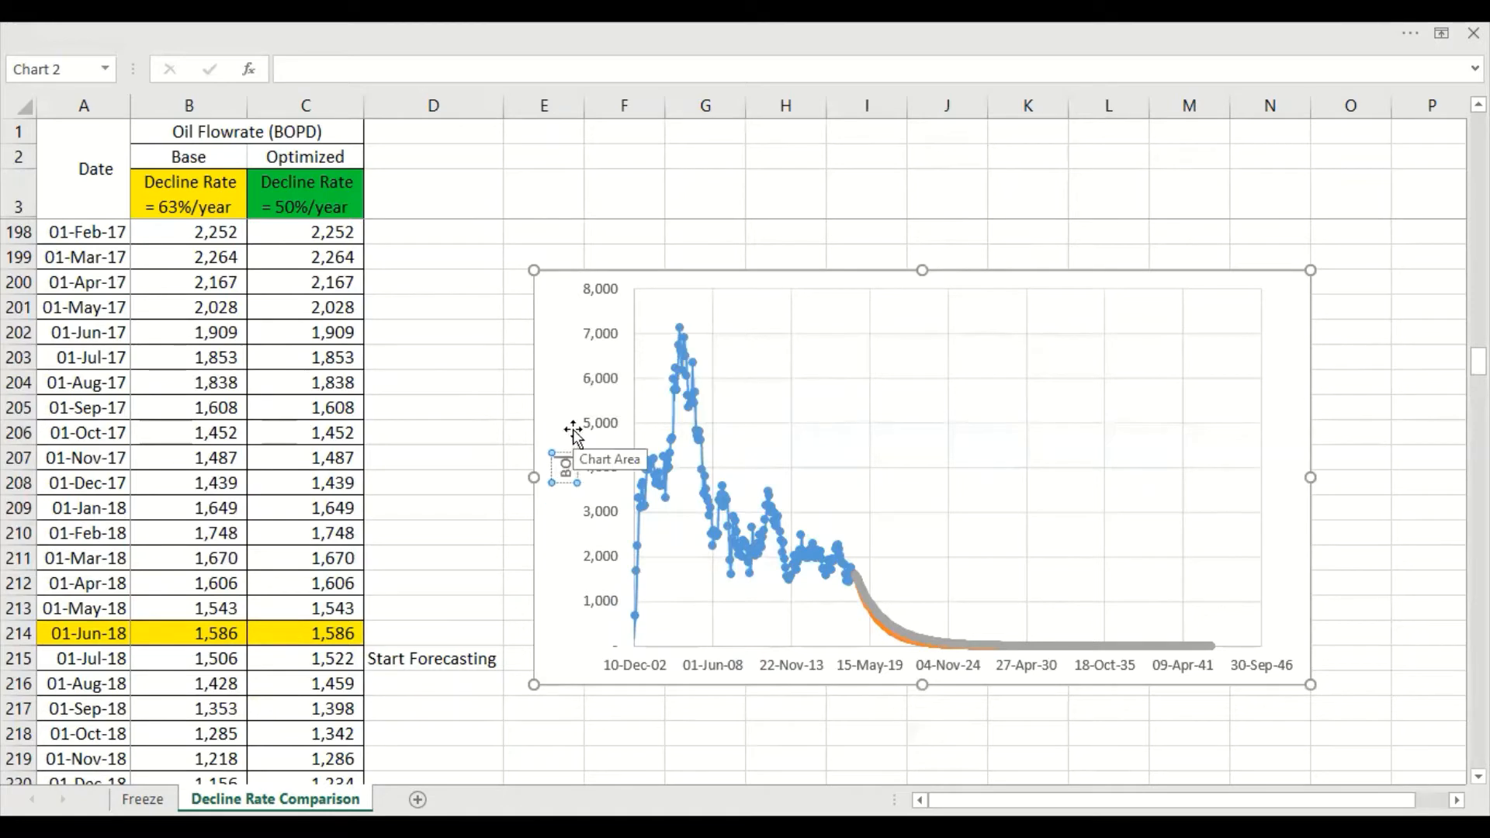
{"action": "type", "text": "PD"}
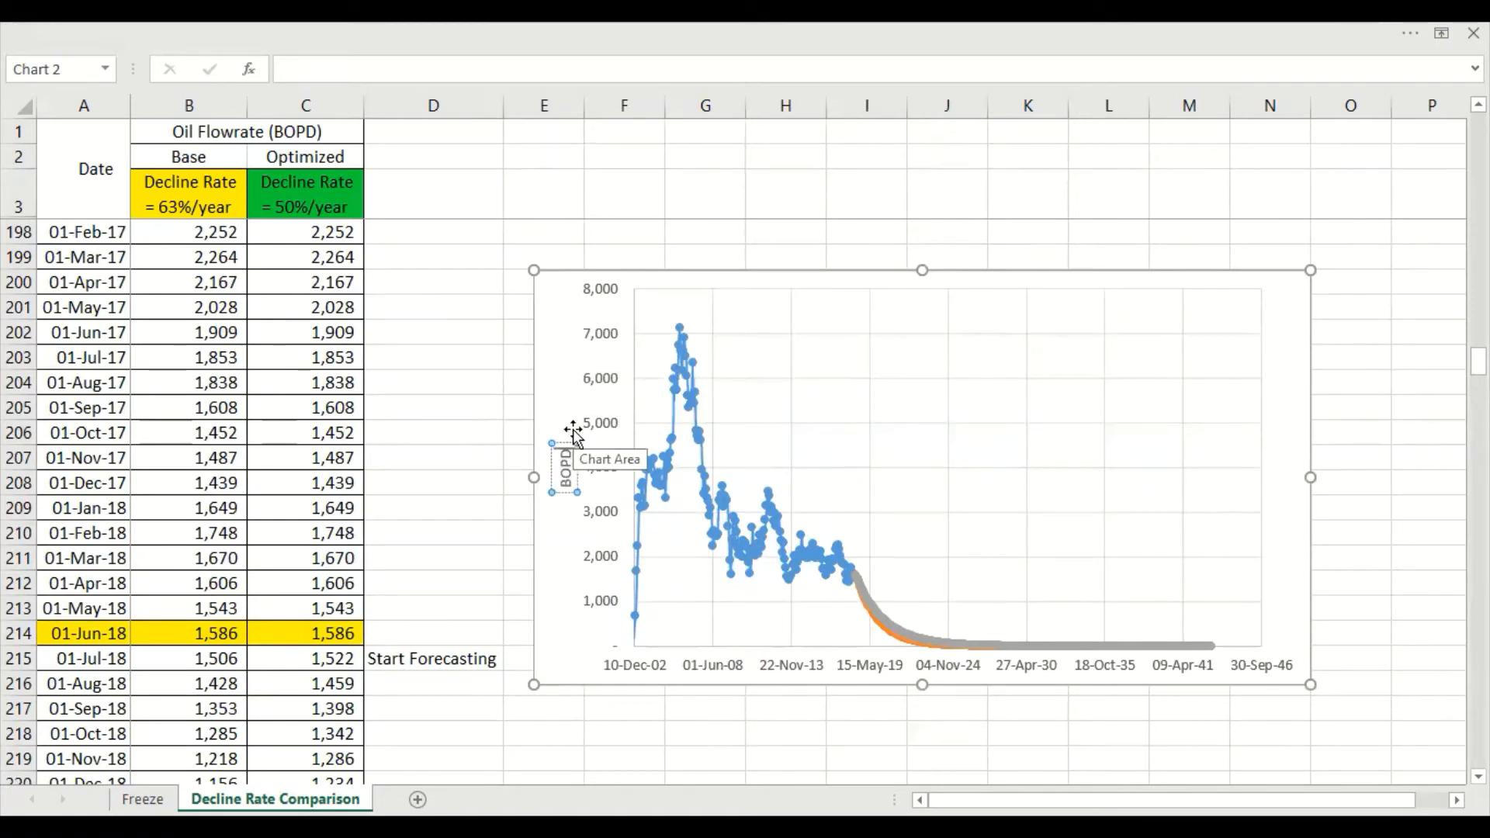
{"action": "right_click", "coordinate": [621, 273]}
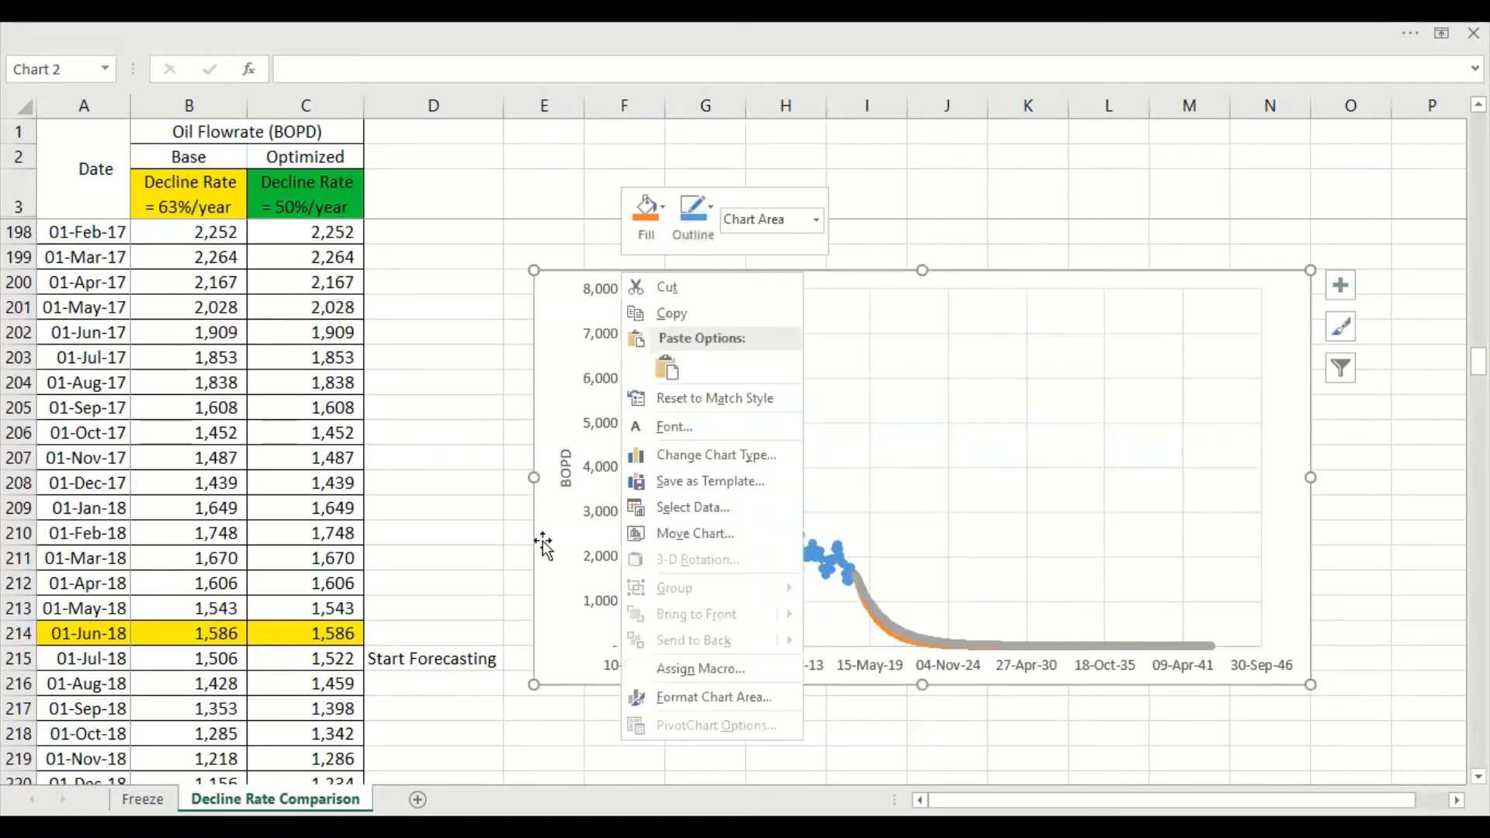
{"action": "key", "text": "Escape"}
{"action": "left_click", "coordinate": [612, 472]}
{"action": "right_click", "coordinate": [612, 472]}
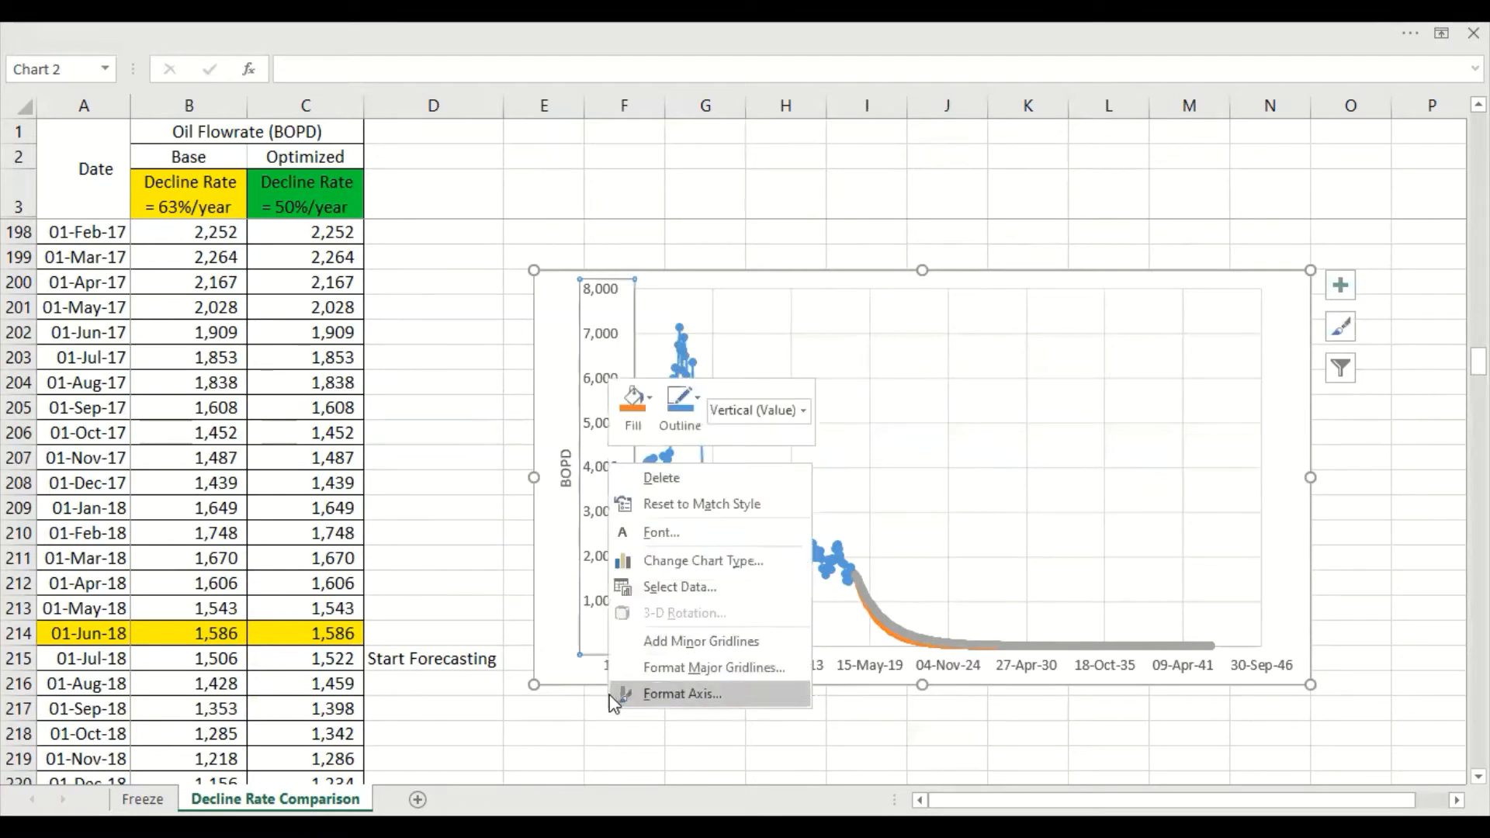
{"action": "left_click", "coordinate": [652, 706]}
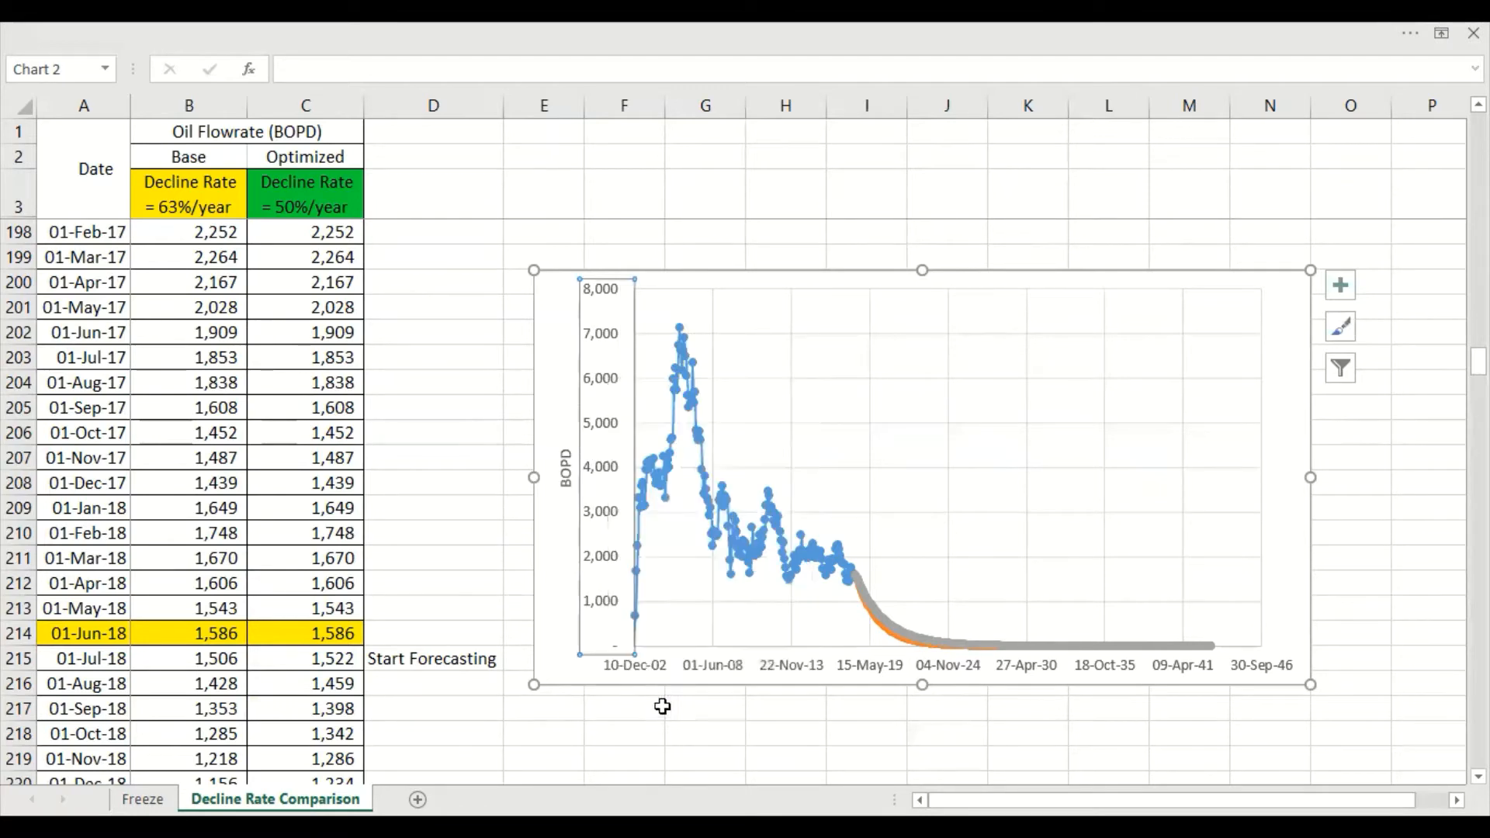
Enlarge the forecast comparison chart slightly outward from its upper-left corner
{"action": "left_click", "coordinate": [542, 279]}
{"action": "left_click_drag", "start_coordinate": [535, 272], "coordinate": [519, 267]}
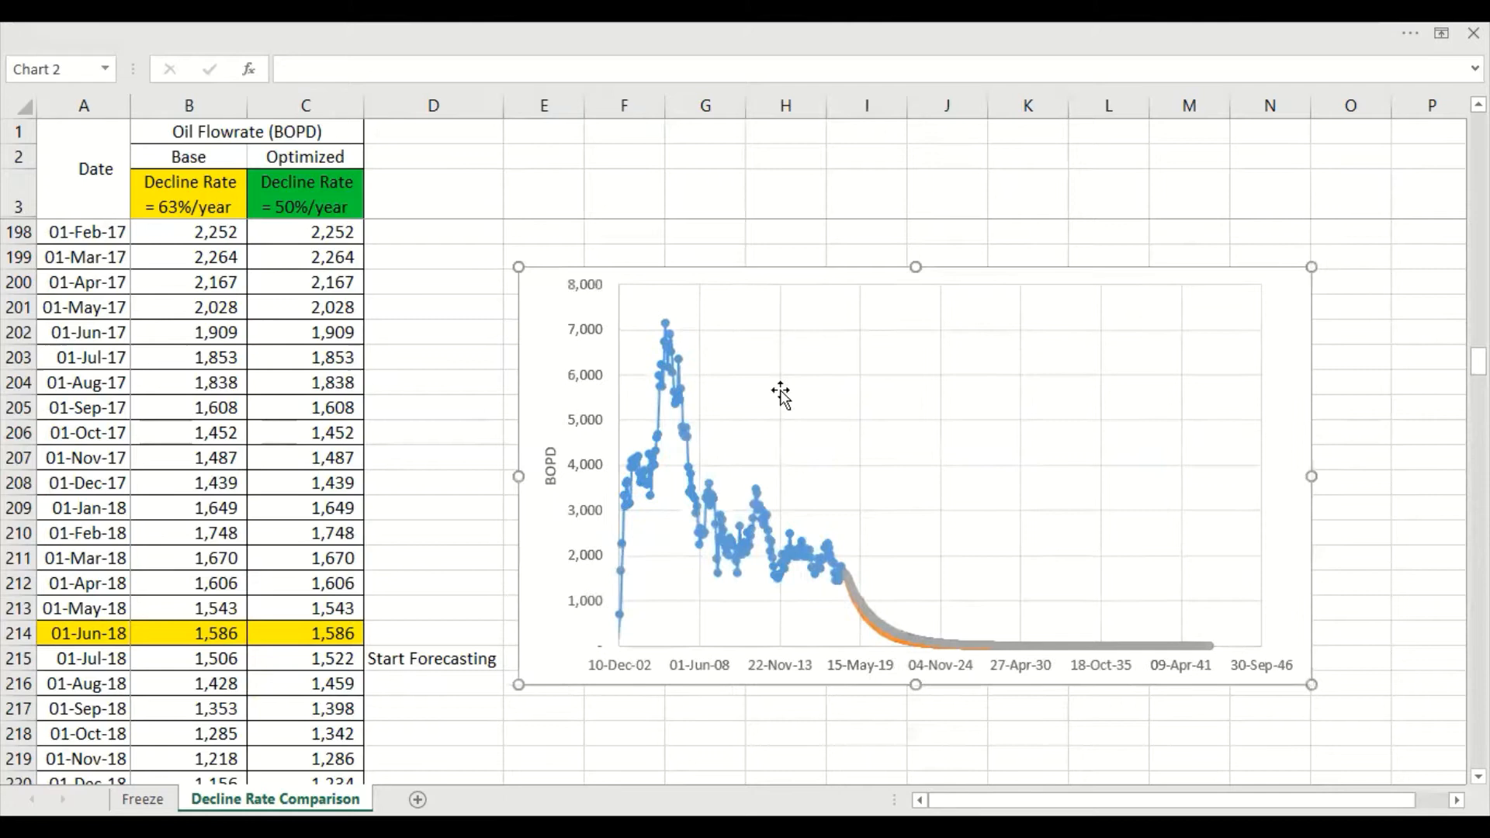
{"action": "right_click", "coordinate": [1258, 351]}
{"action": "key", "text": "Escape"}
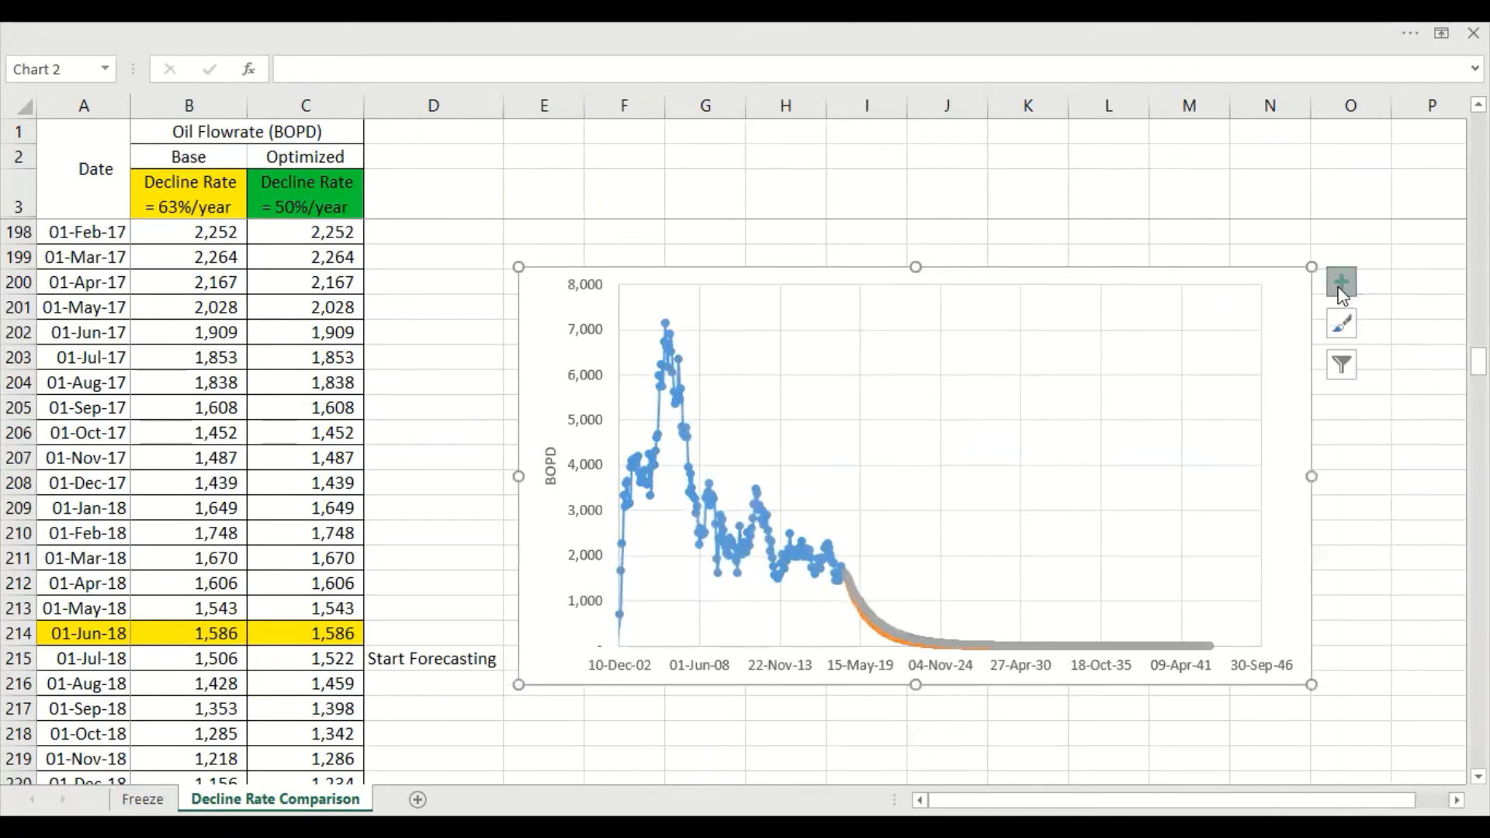
Add a legend identifying the History, Base and Optimized series to the forecast comparison chart
{"action": "left_click", "coordinate": [1342, 281]}
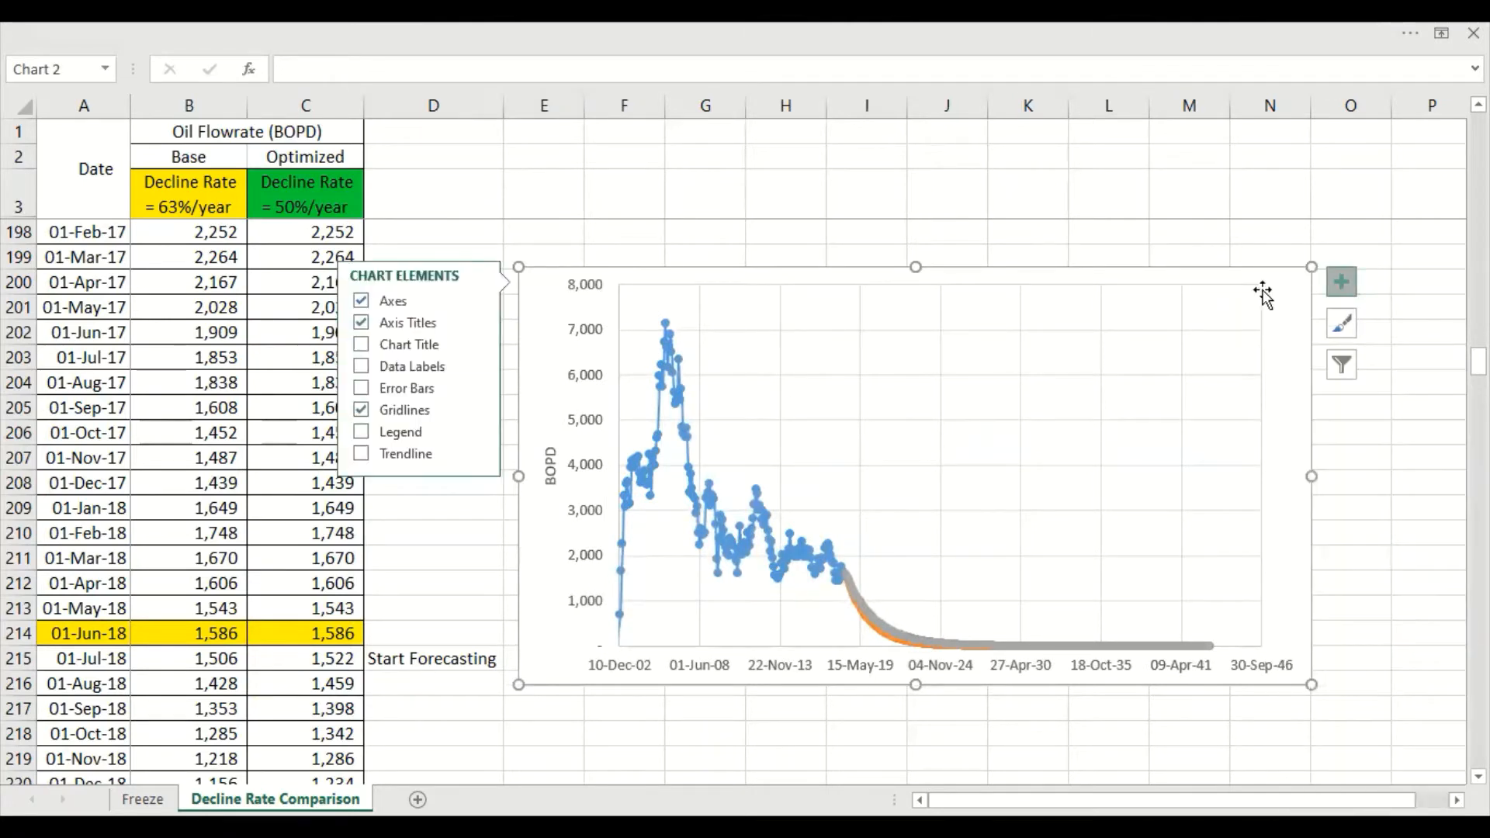
{"action": "left_click", "coordinate": [360, 432]}
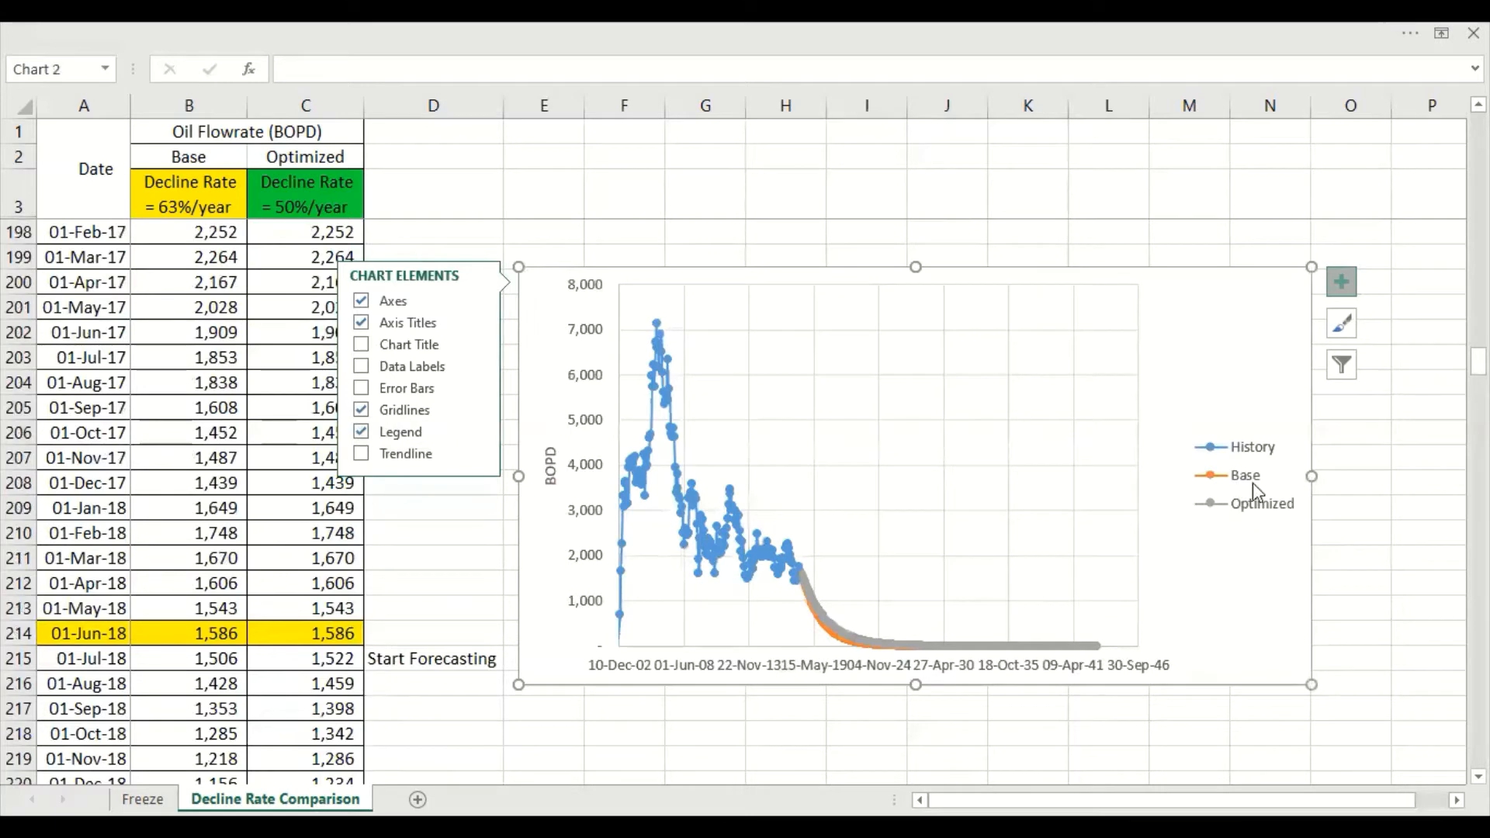
{"action": "left_click", "coordinate": [1176, 699]}
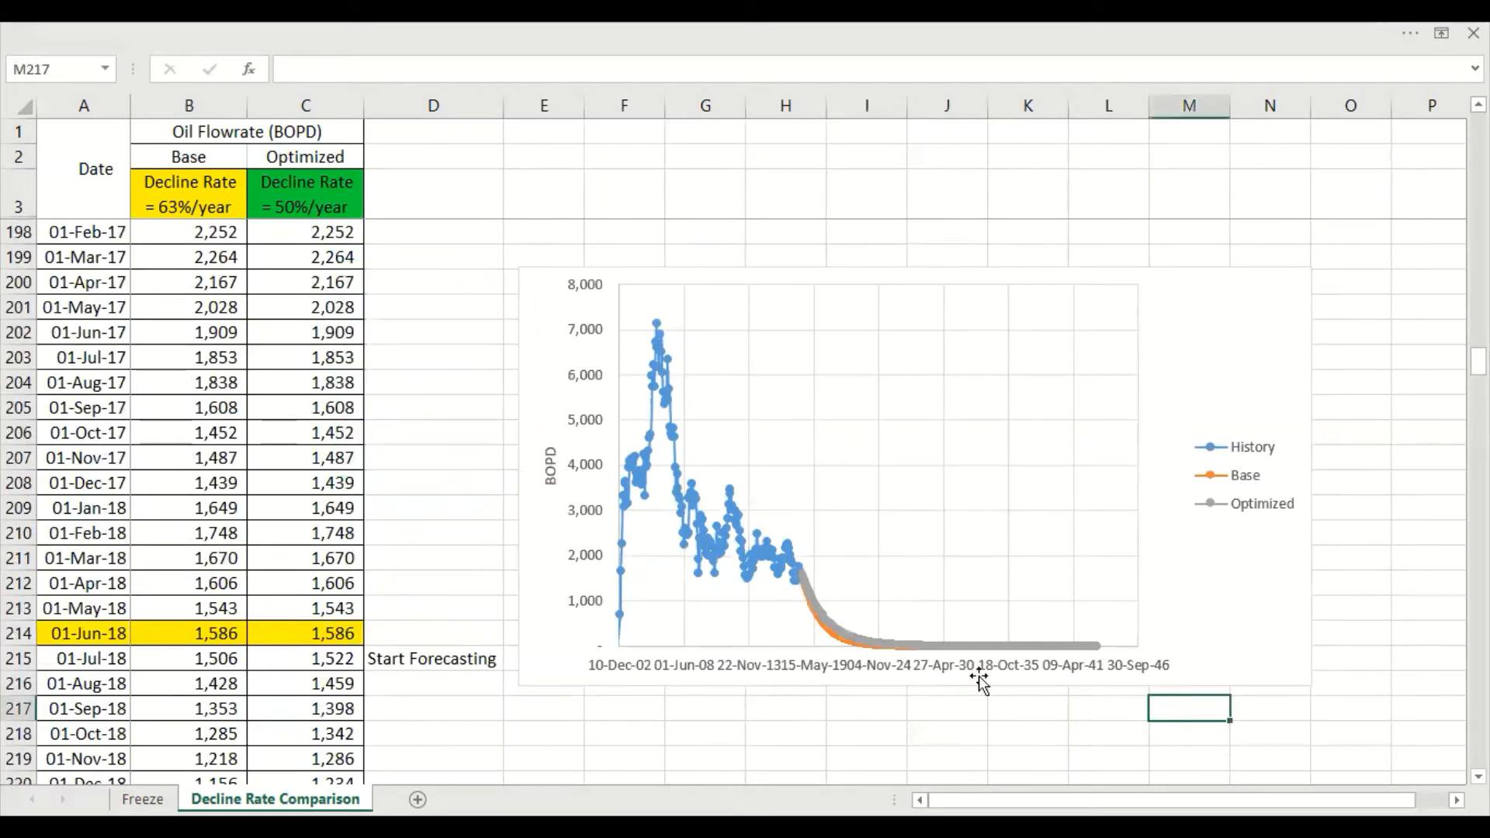
Set the major unit of the chart's horizontal date axis to 4000
{"action": "right_click", "coordinate": [891, 671]}
{"action": "left_click", "coordinate": [943, 649]}
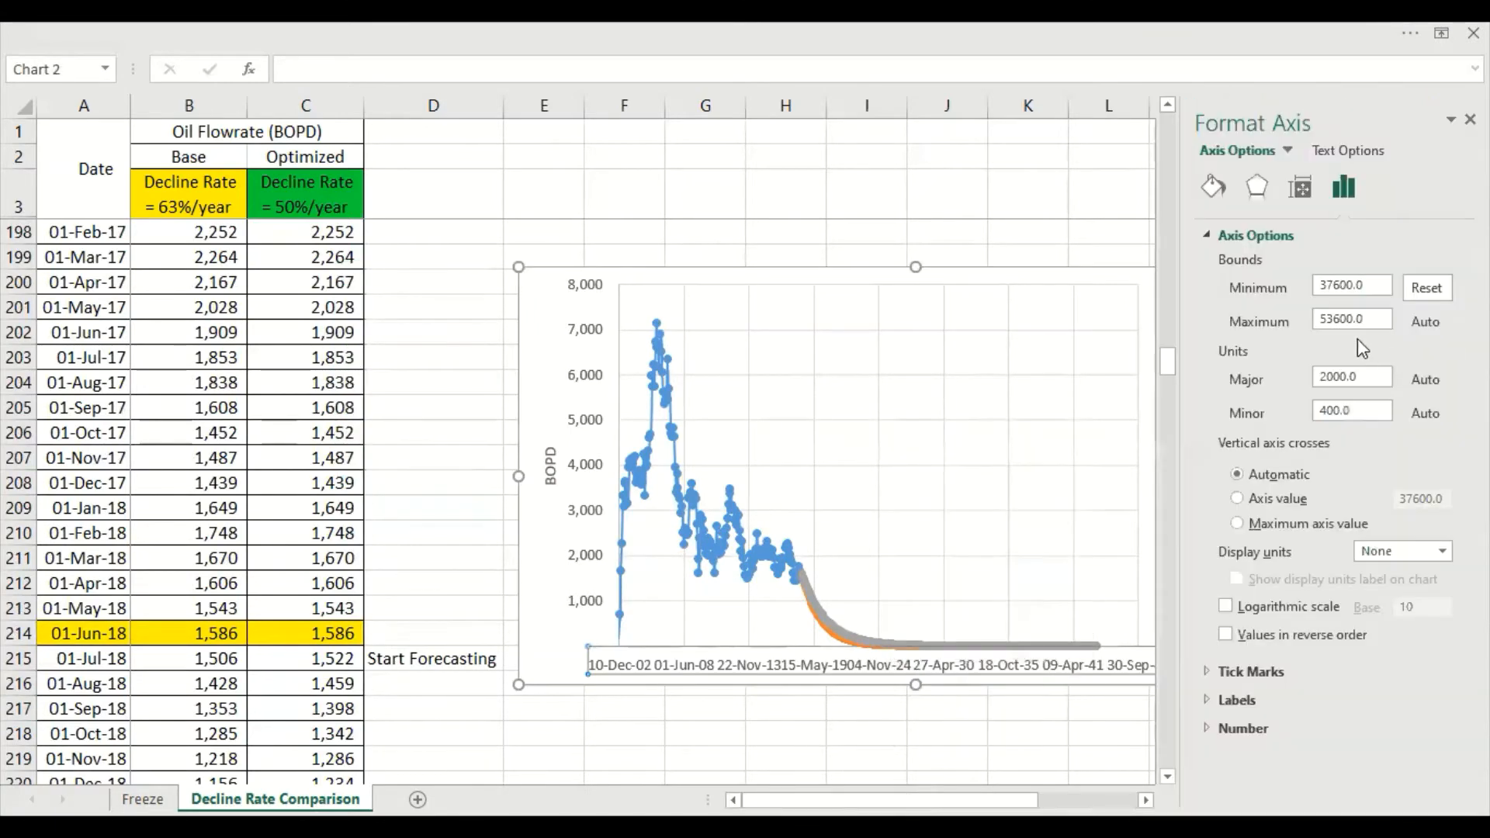
{"action": "double_click", "coordinate": [1336, 376]}
{"action": "left_click", "coordinate": [1315, 378]}
{"action": "key", "text": "Delete"}
{"action": "type", "text": "4"}
{"action": "key", "text": "Return"}
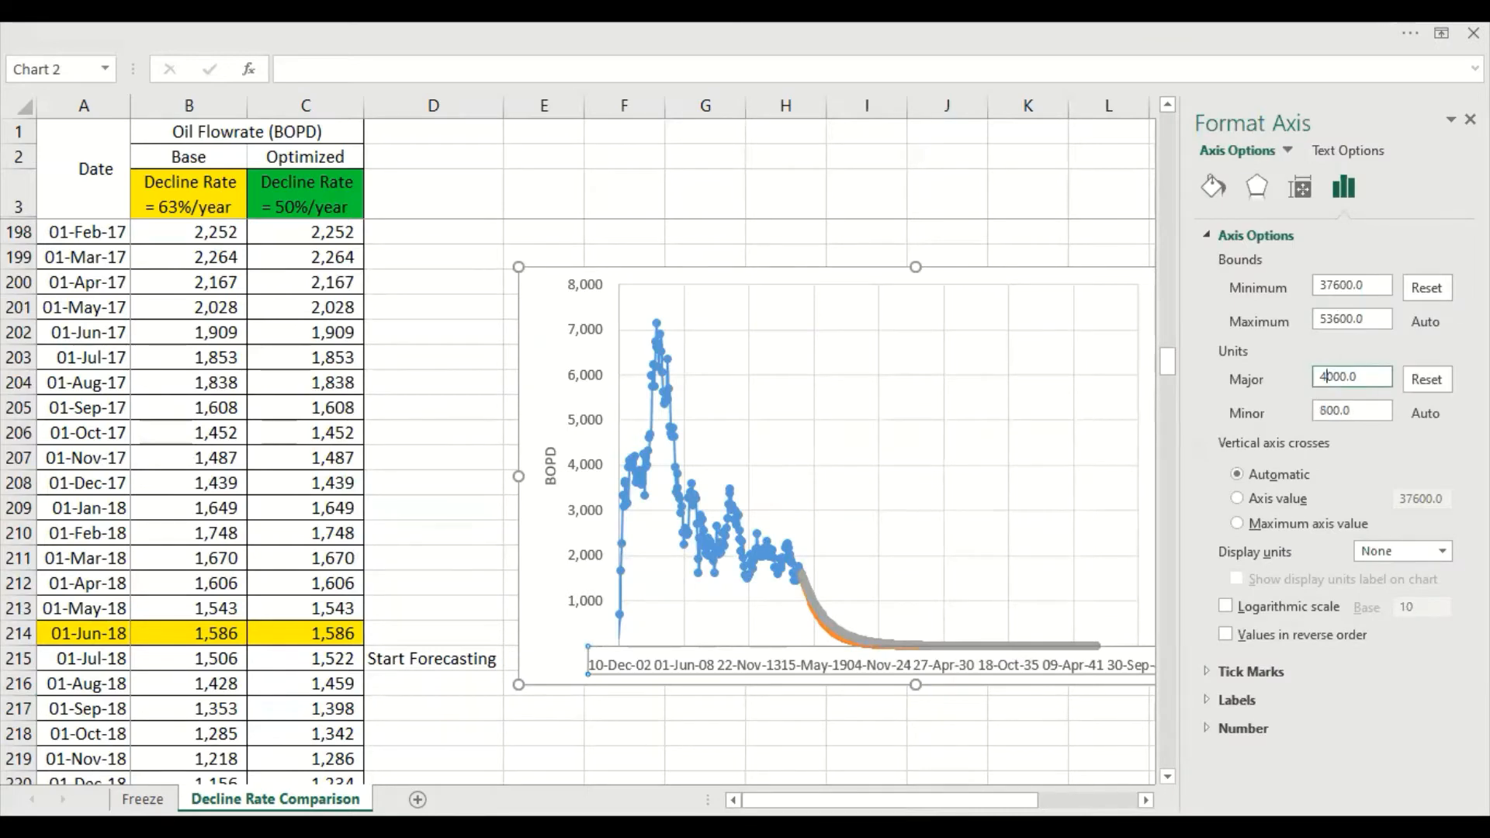
{"action": "left_click", "coordinate": [1470, 119]}
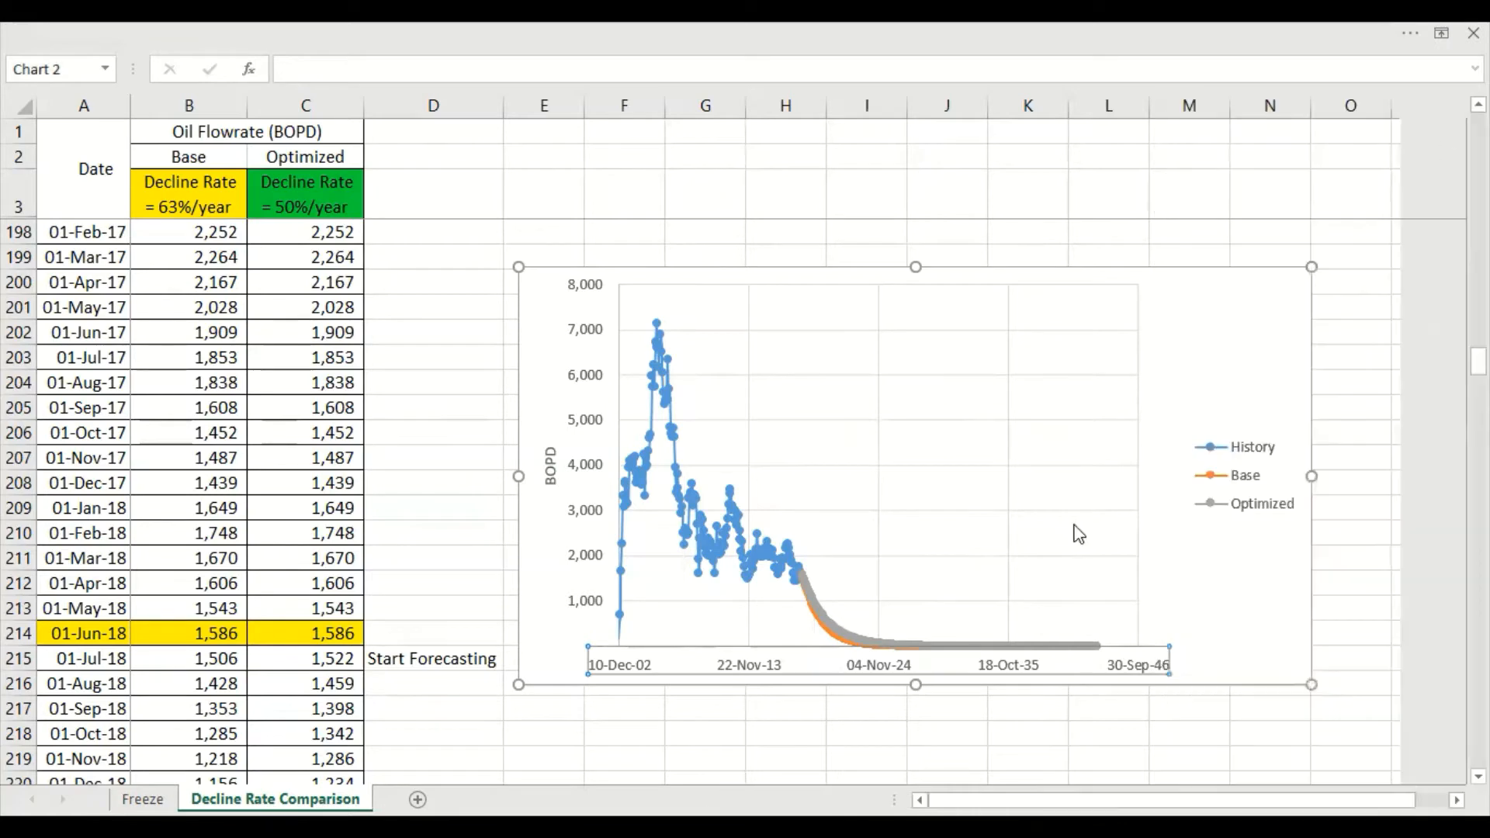
{"action": "left_click", "coordinate": [921, 718]}
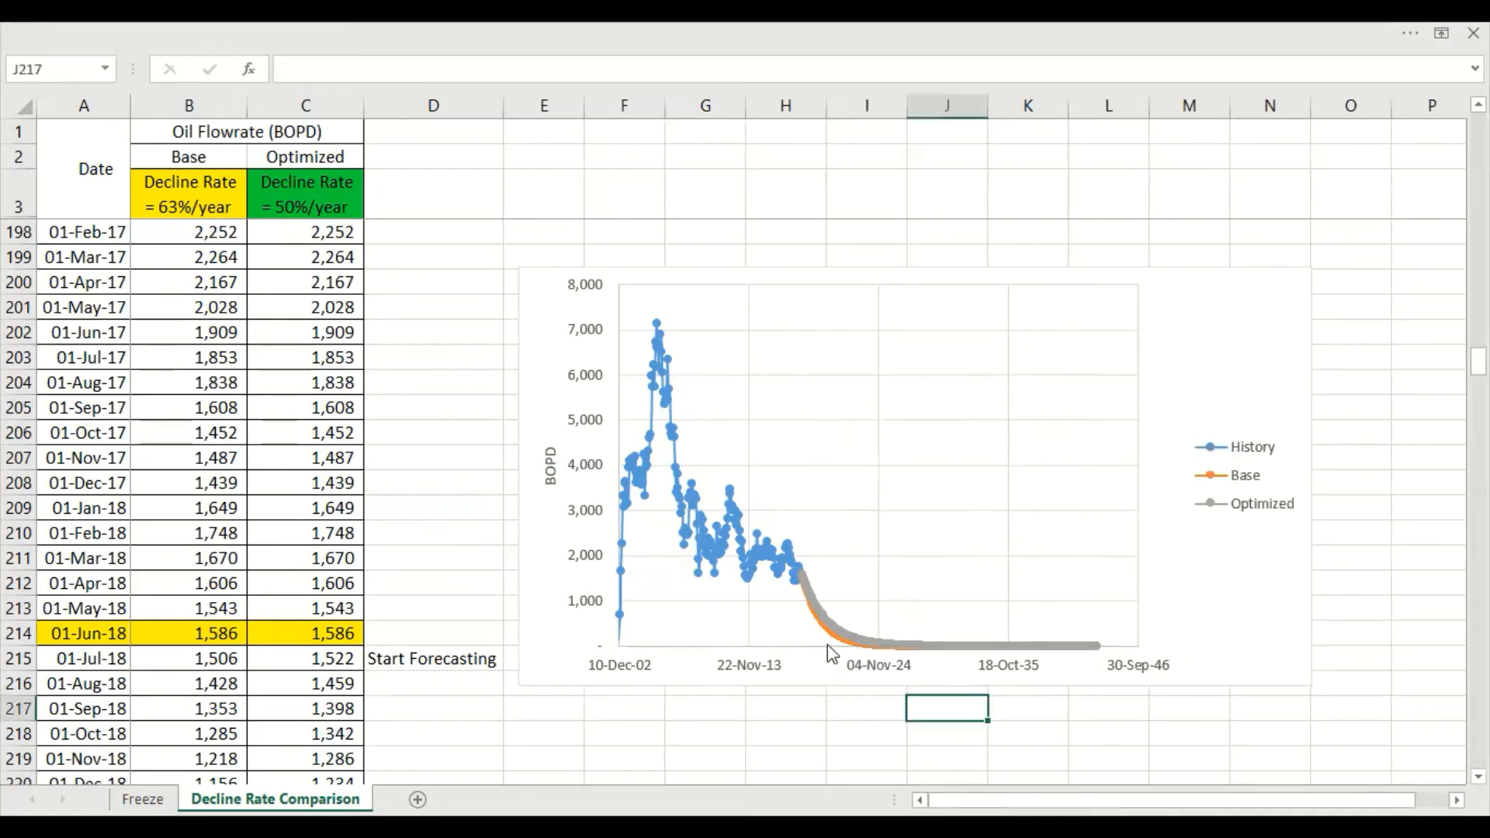
Paste a copy of the forecast comparison chart at cell E219, below the original
{"action": "left_click", "coordinate": [1031, 273]}
{"action": "key", "text": "ctrl+c"}
{"action": "scroll", "coordinate": [552, 509], "scroll_direction": "down", "scroll_amount": 4}
{"action": "left_click", "coordinate": [574, 460]}
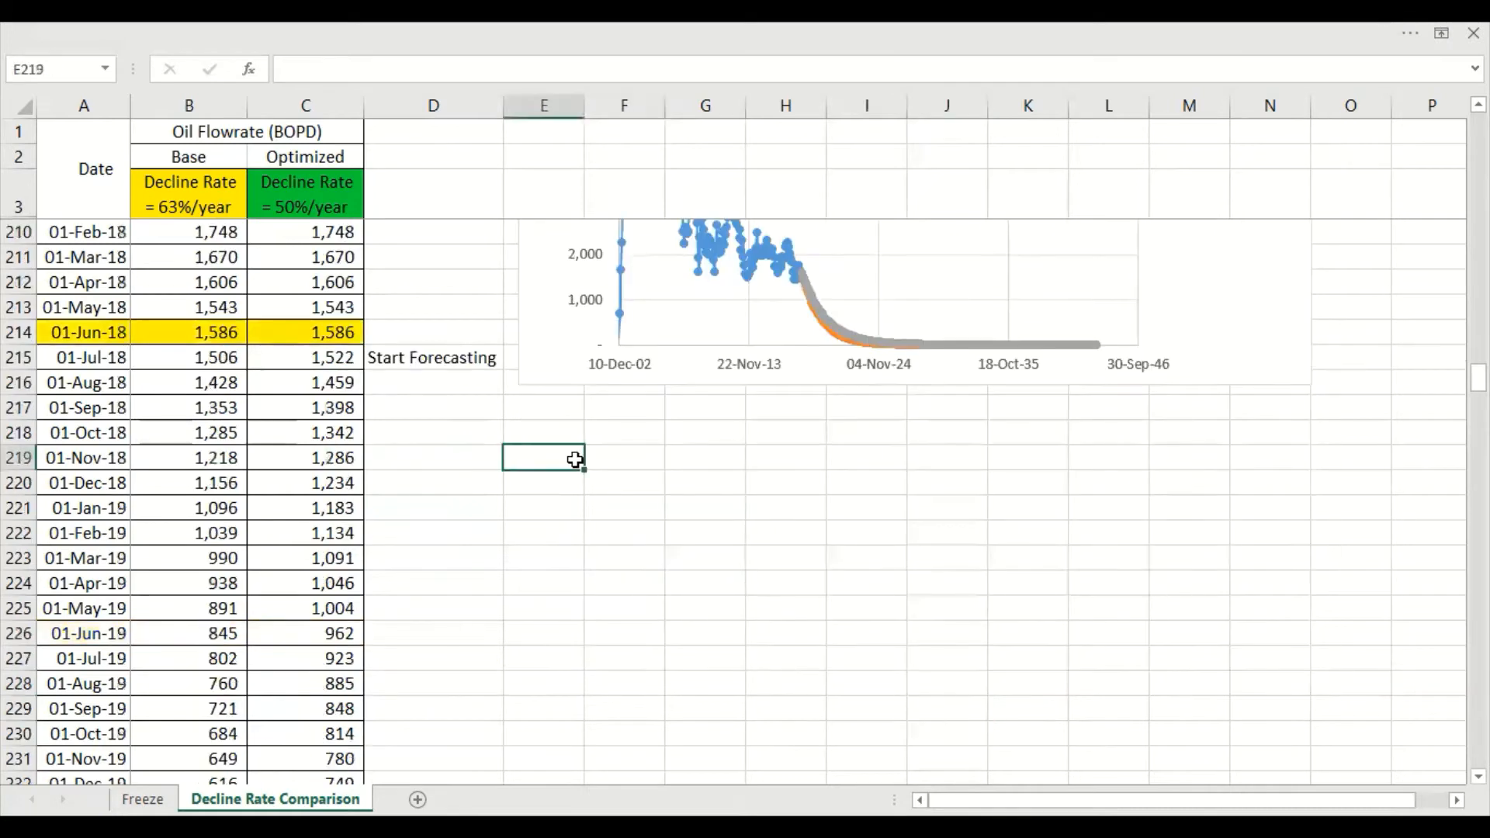
{"action": "key", "text": "ctrl+v"}
{"action": "scroll", "coordinate": [726, 559], "scroll_direction": "down", "scroll_amount": 3}
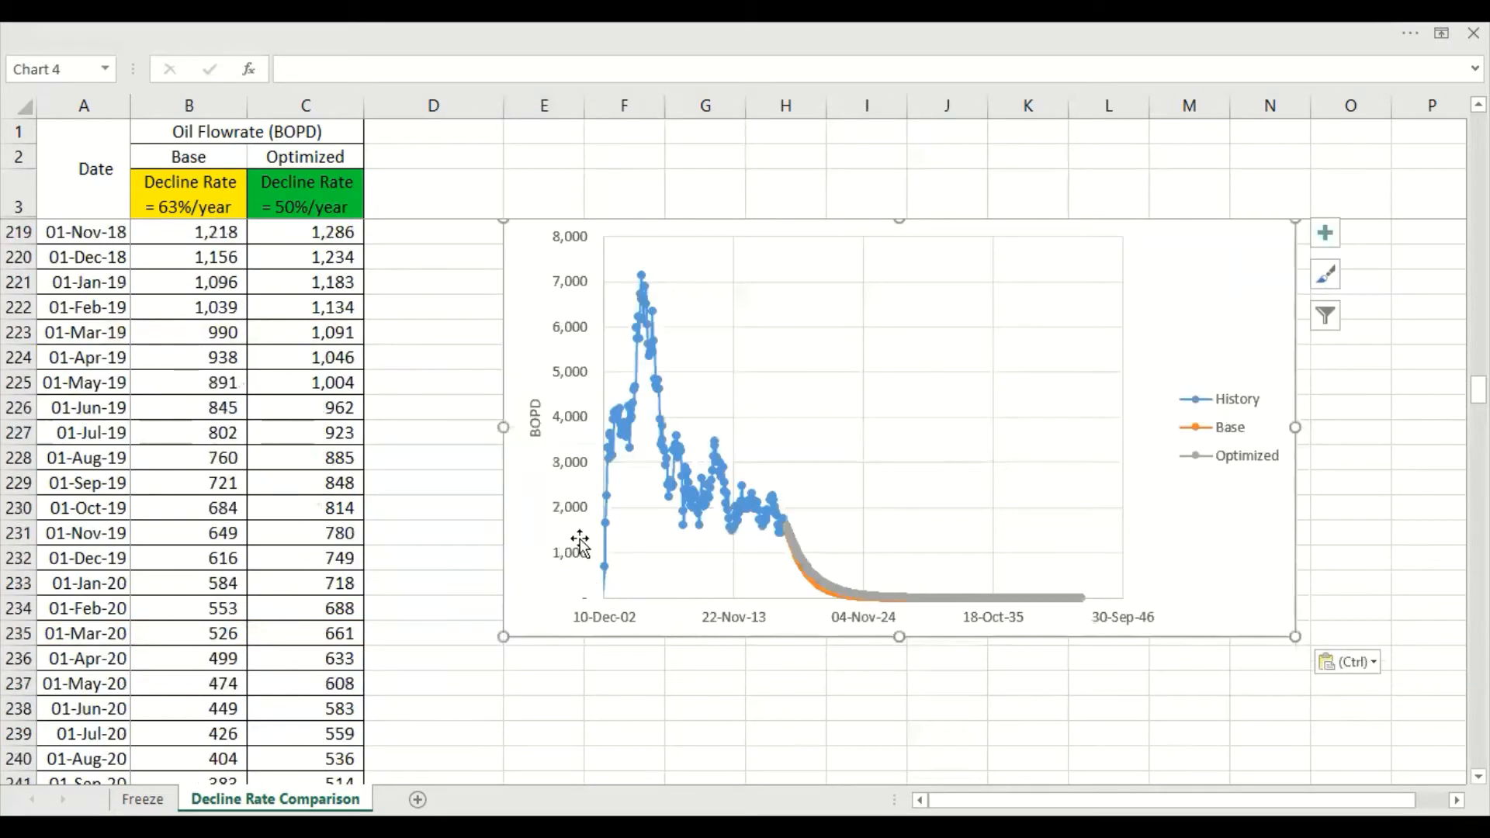
Apply a logarithmic scale with base 10 to the vertical flowrate axis of the copied chart
{"action": "right_click", "coordinate": [586, 552]}
{"action": "left_click", "coordinate": [669, 771]}
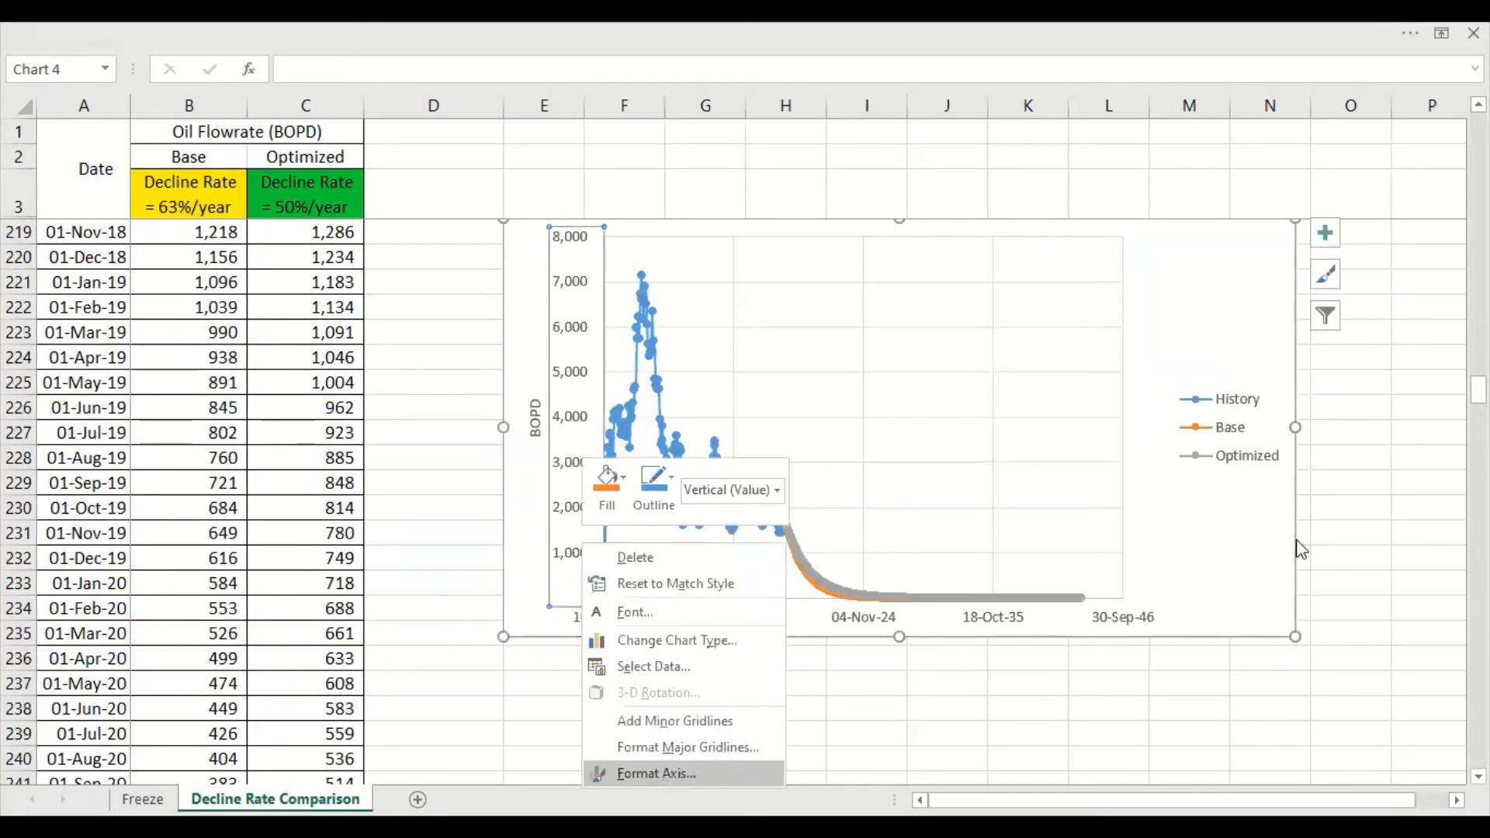
{"action": "left_click", "coordinate": [1226, 606]}
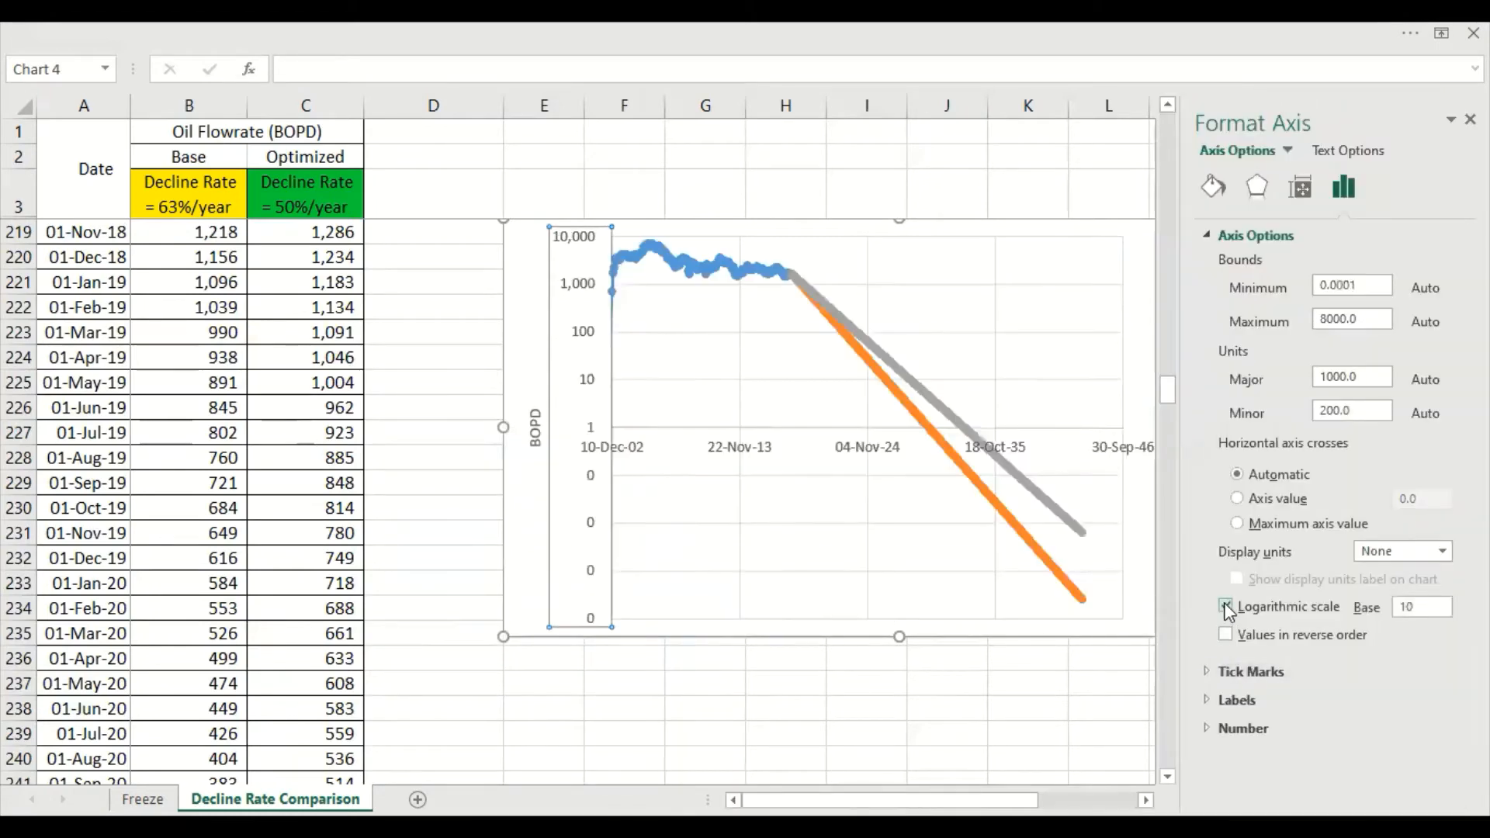
{"action": "left_click", "coordinate": [618, 444]}
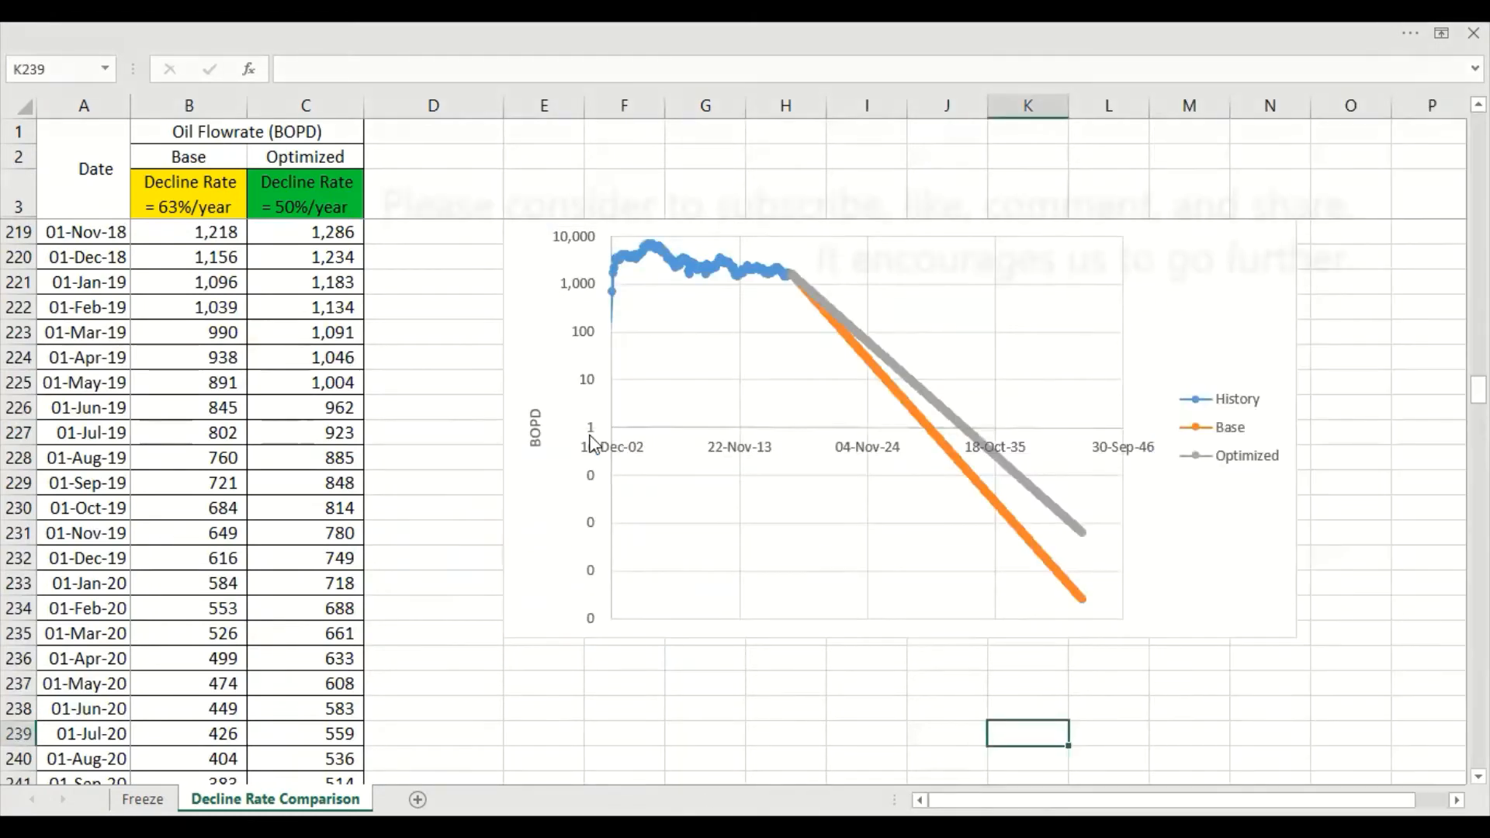
Make the horizontal axis of the logarithmic chart cross the vertical axis at the value 0.0001
{"action": "left_click", "coordinate": [591, 442]}
{"action": "right_click", "coordinate": [590, 439]}
{"action": "left_click", "coordinate": [693, 668]}
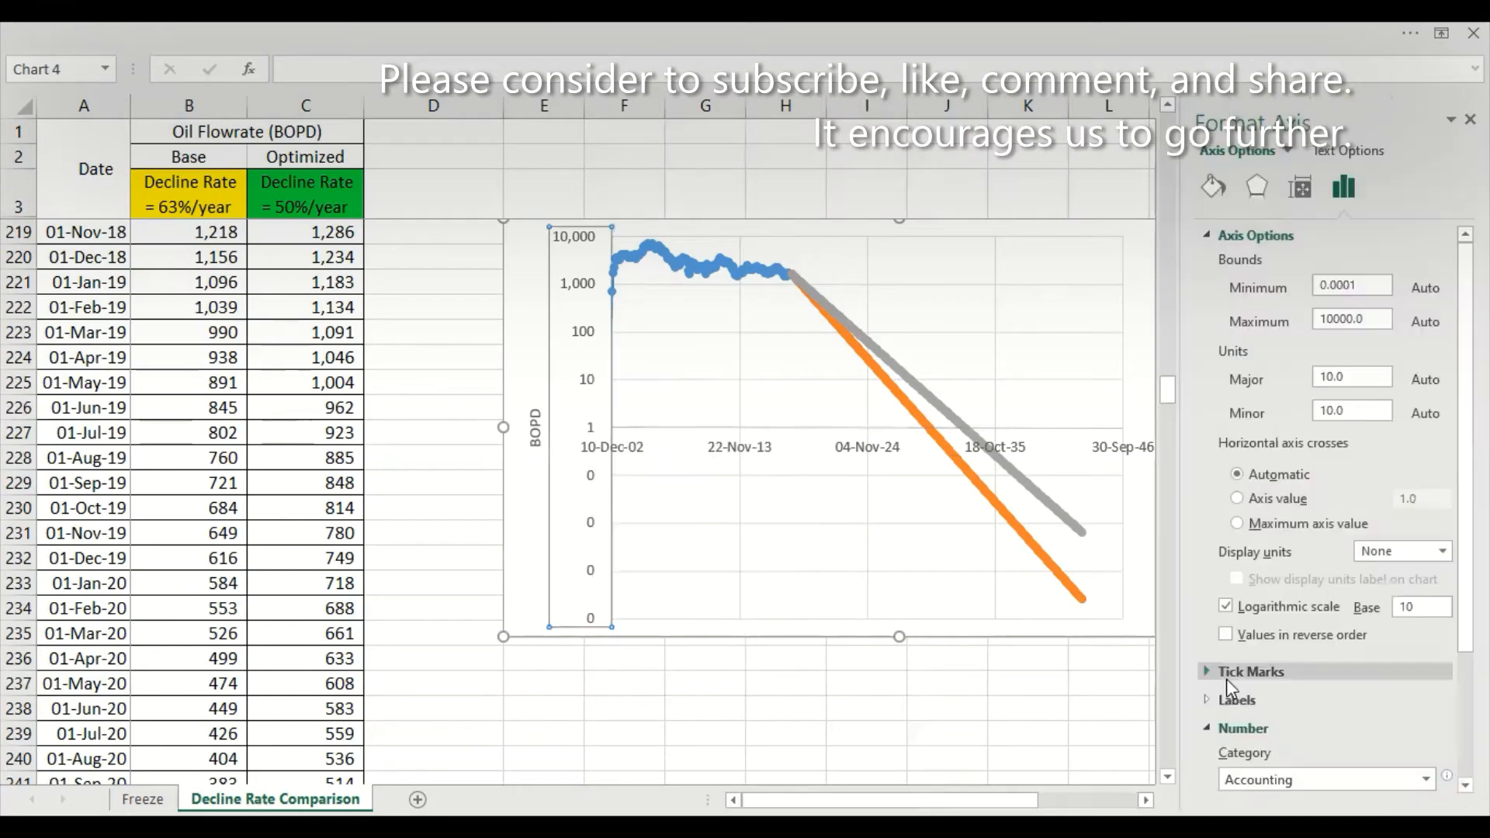
{"action": "left_click", "coordinate": [1242, 499]}
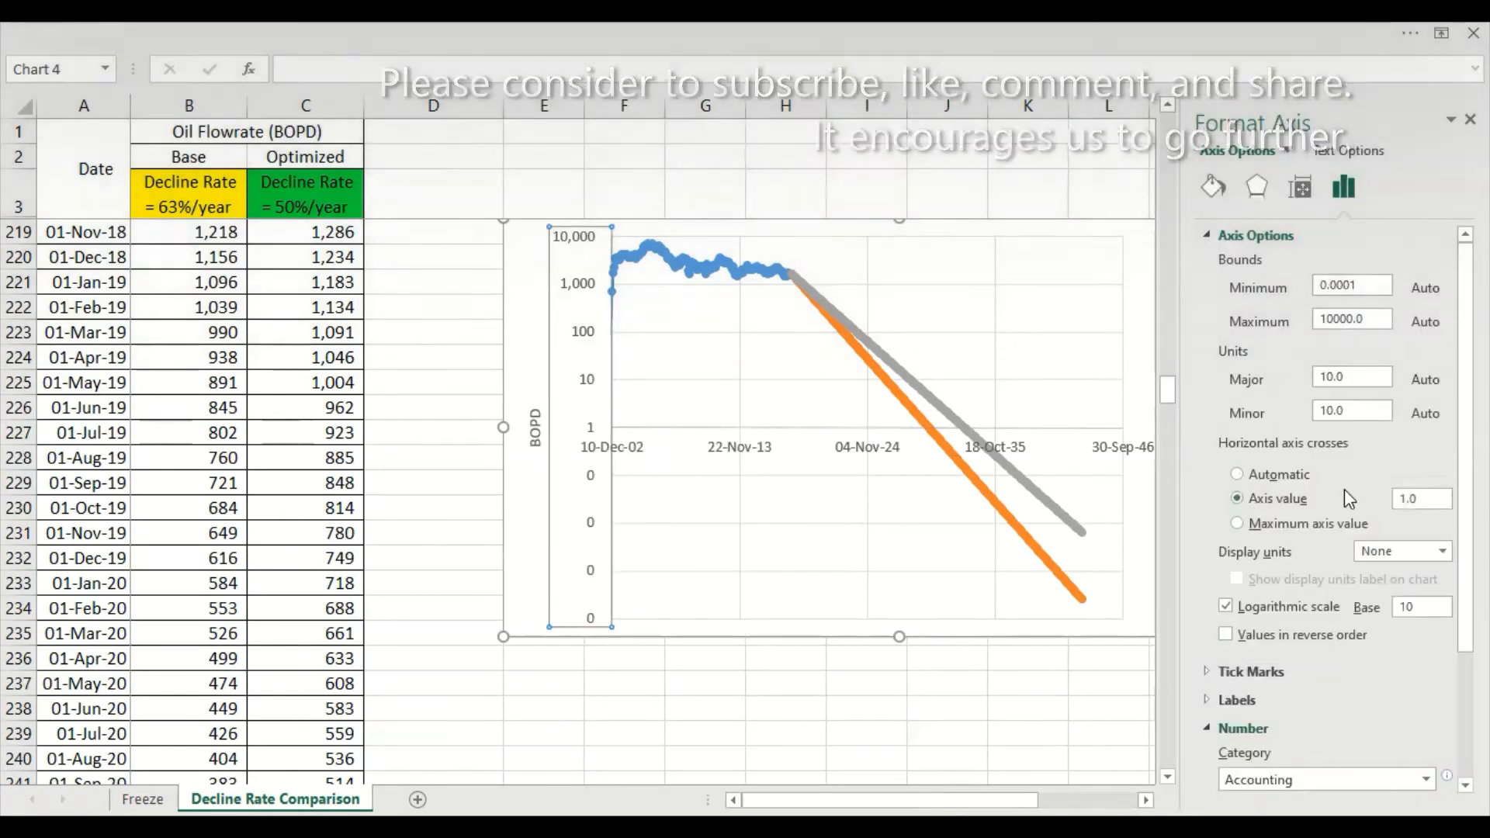
{"action": "double_click", "coordinate": [1421, 499]}
{"action": "type", "text": "0"}
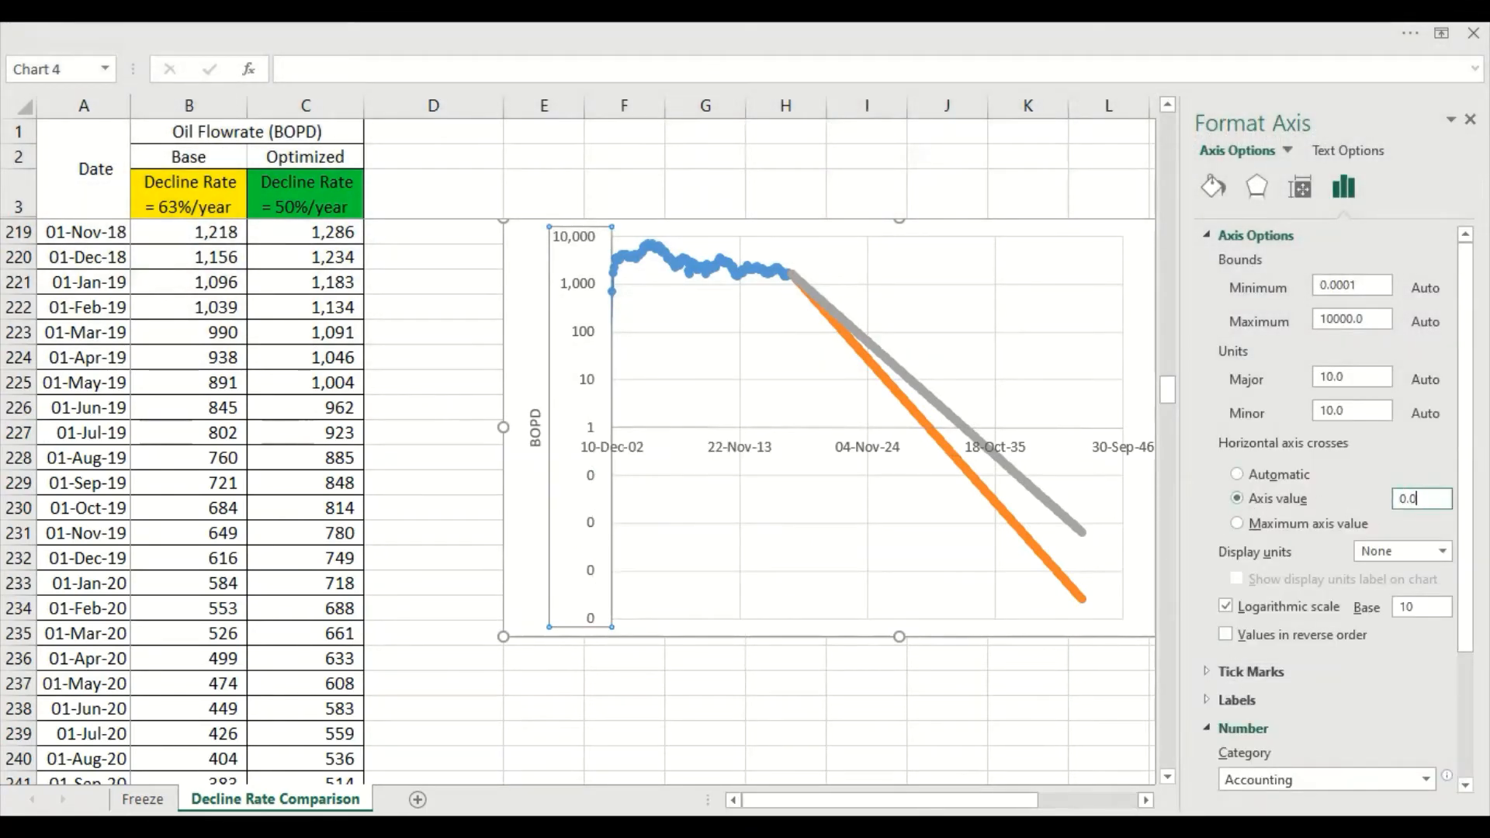
{"action": "type", "text": ".0001"}
{"action": "key", "text": "Return"}
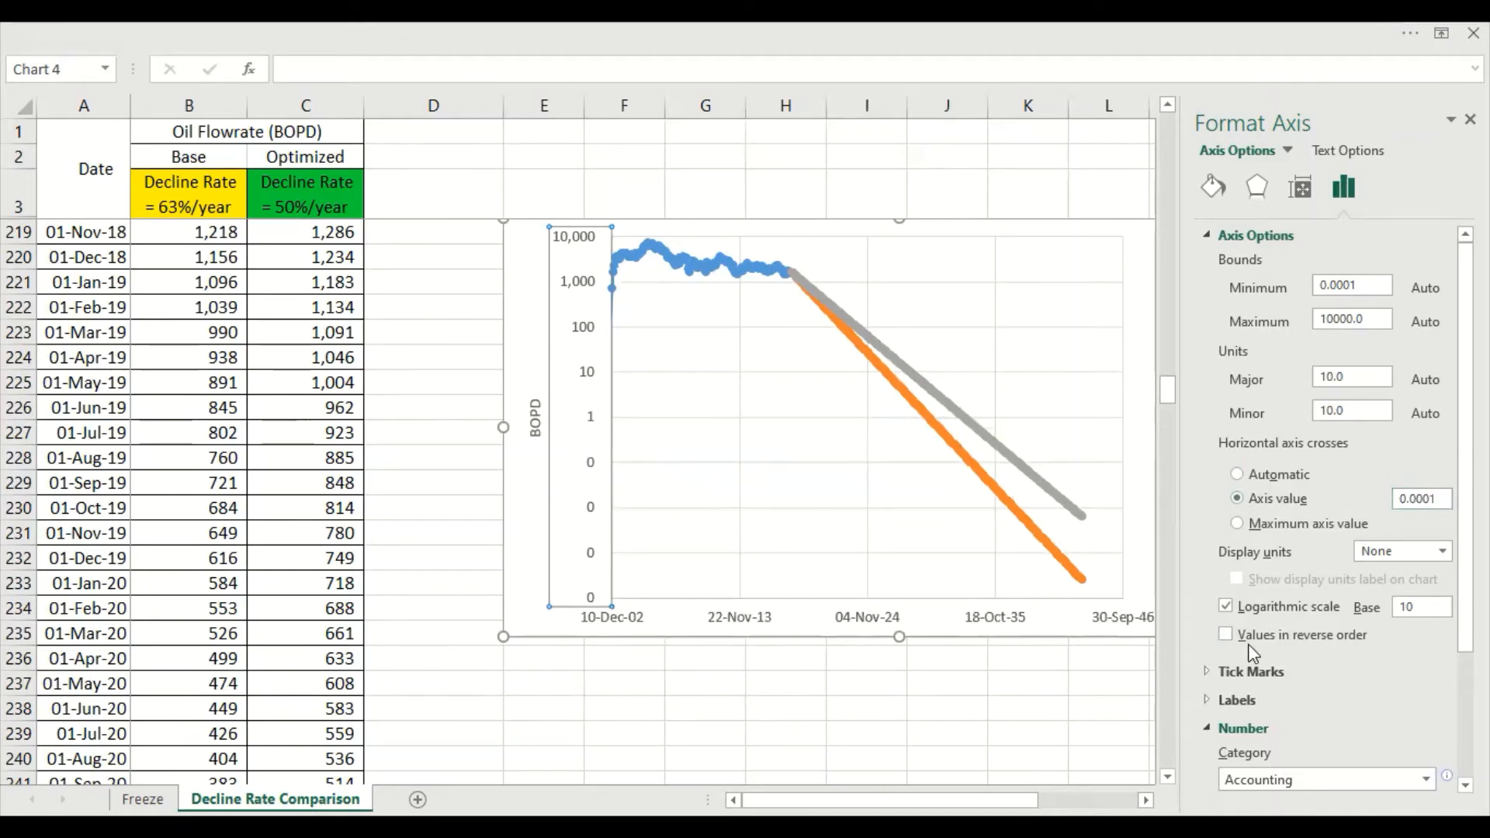
Set the number format of the logarithmic chart's vertical axis labels to General
{"action": "scroll", "coordinate": [1258, 656], "scroll_direction": "down", "scroll_amount": 3}
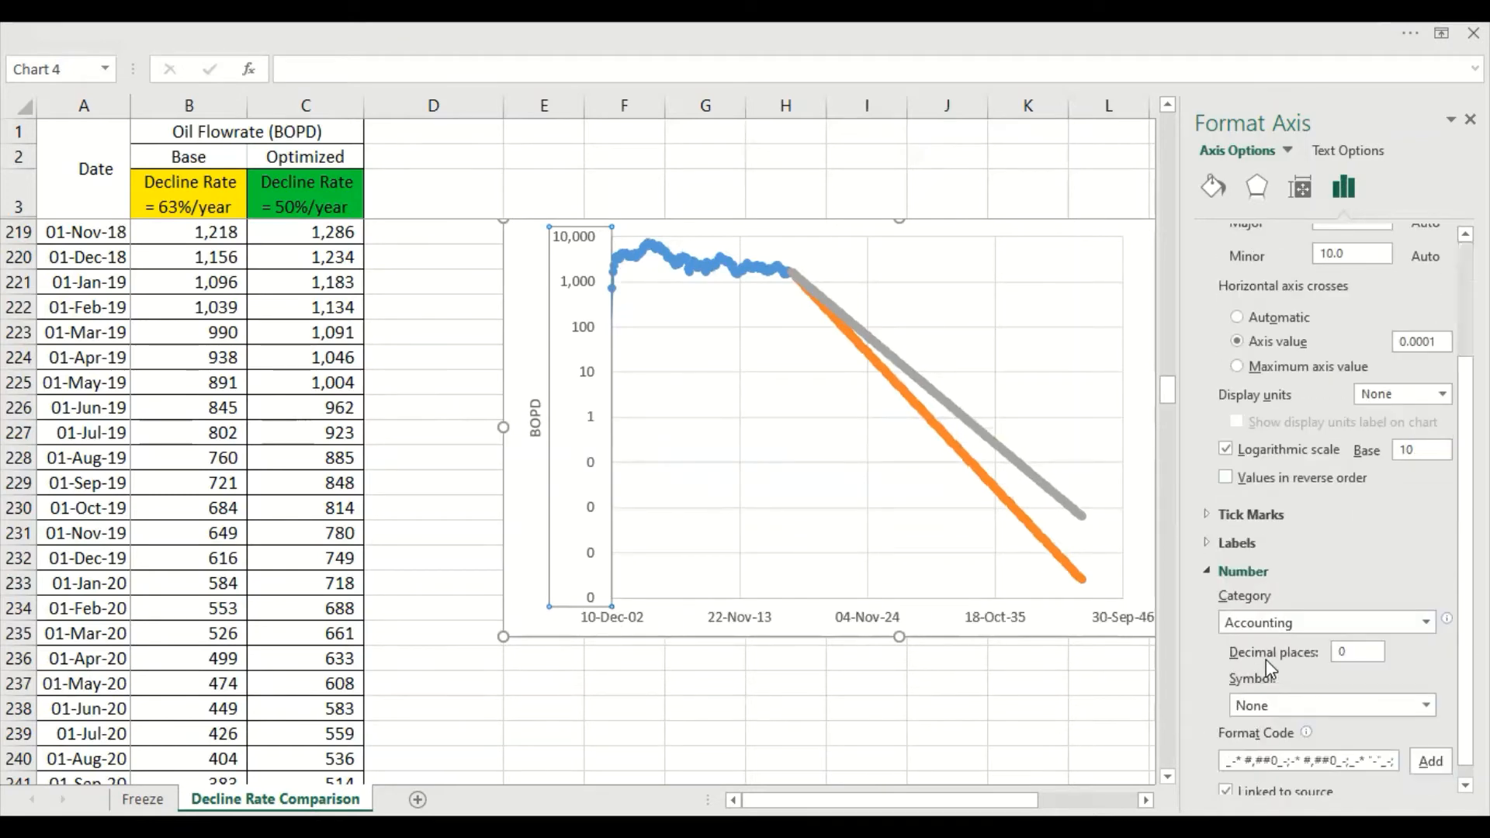
{"action": "left_click", "coordinate": [1253, 572]}
{"action": "left_click", "coordinate": [1242, 728]}
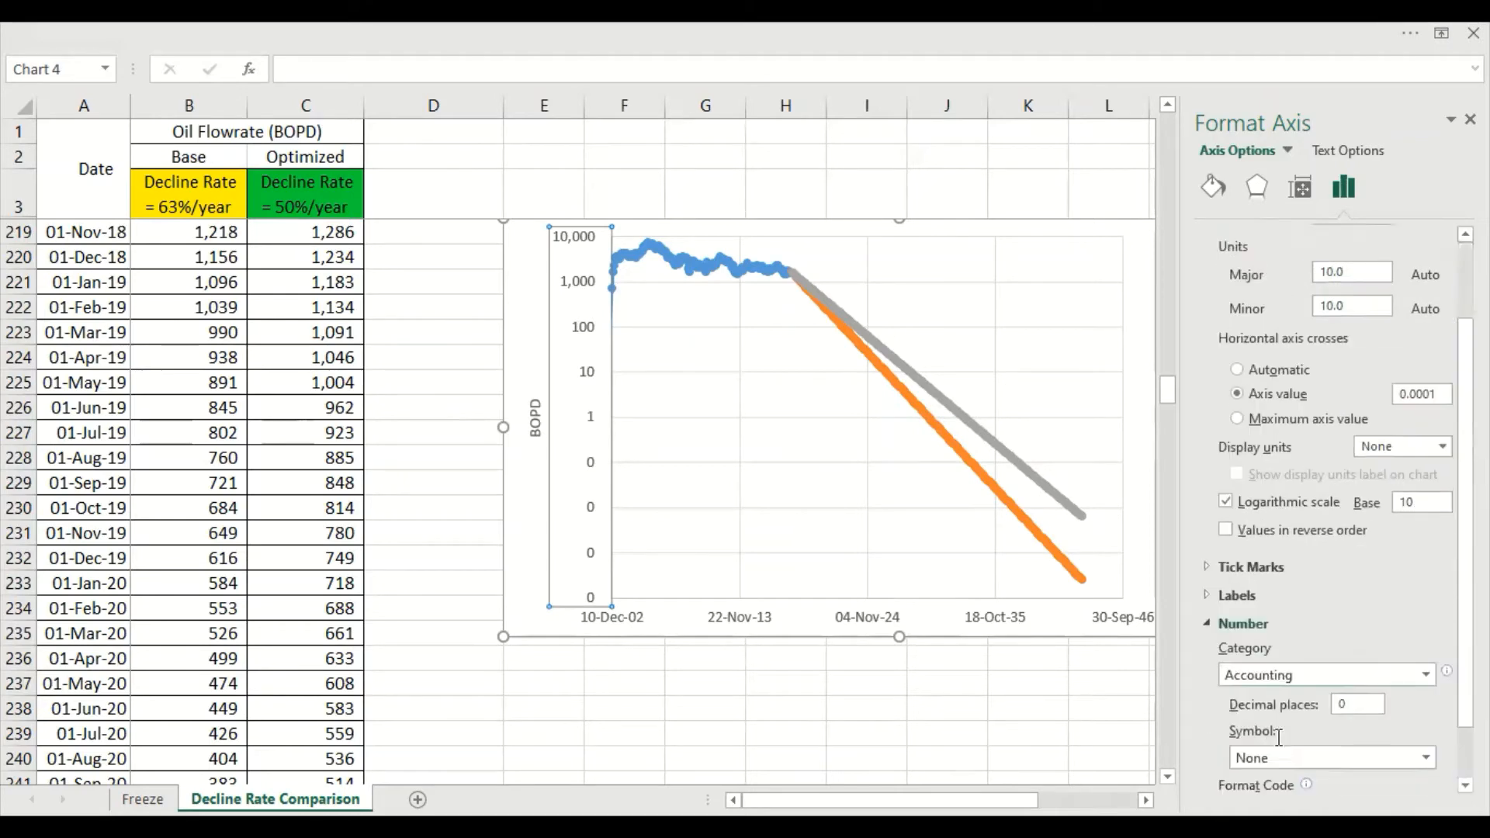
{"action": "left_click", "coordinate": [1298, 610]}
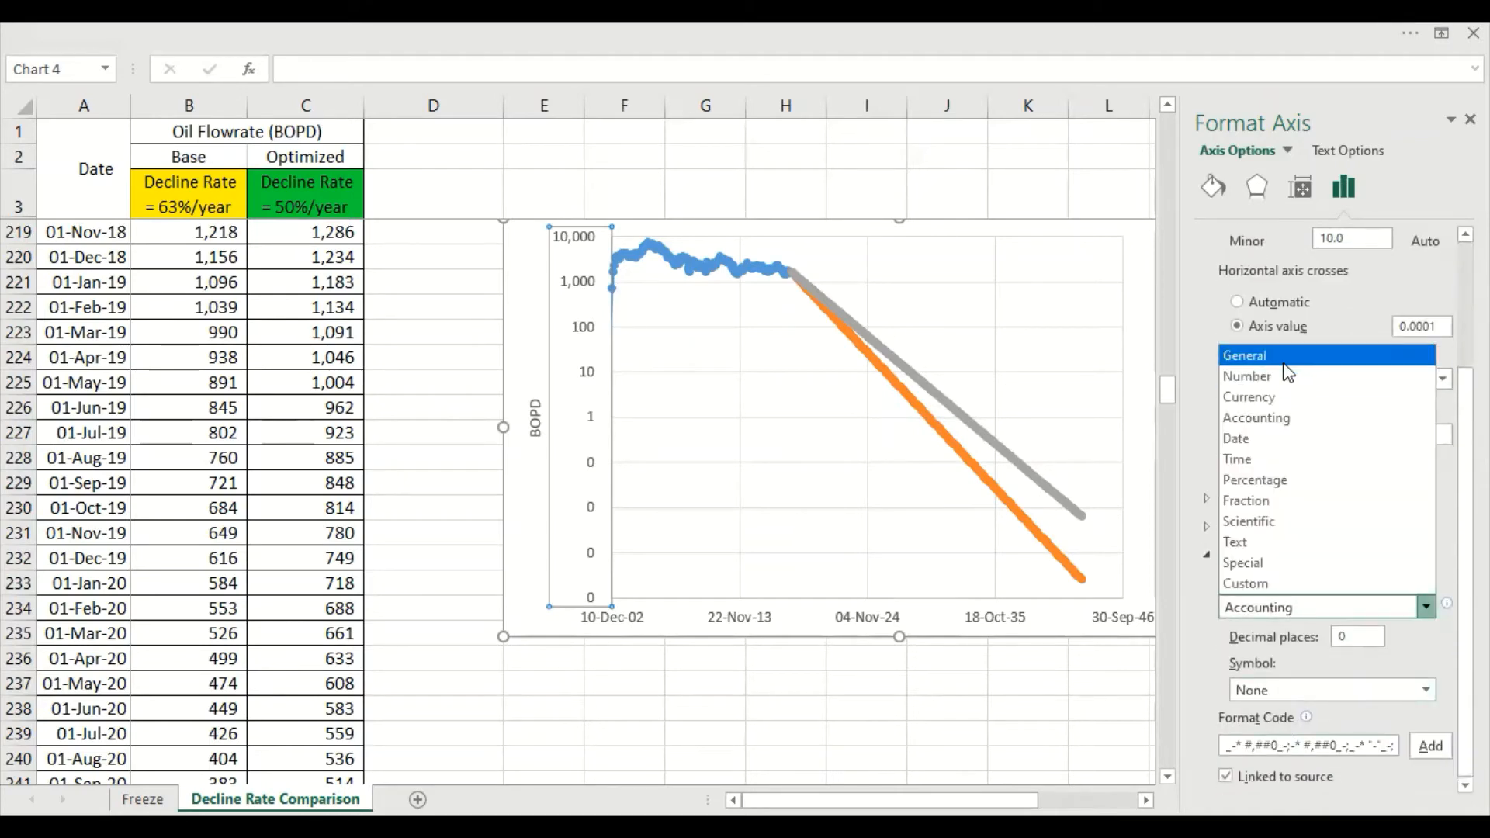
{"action": "left_click", "coordinate": [1283, 362]}
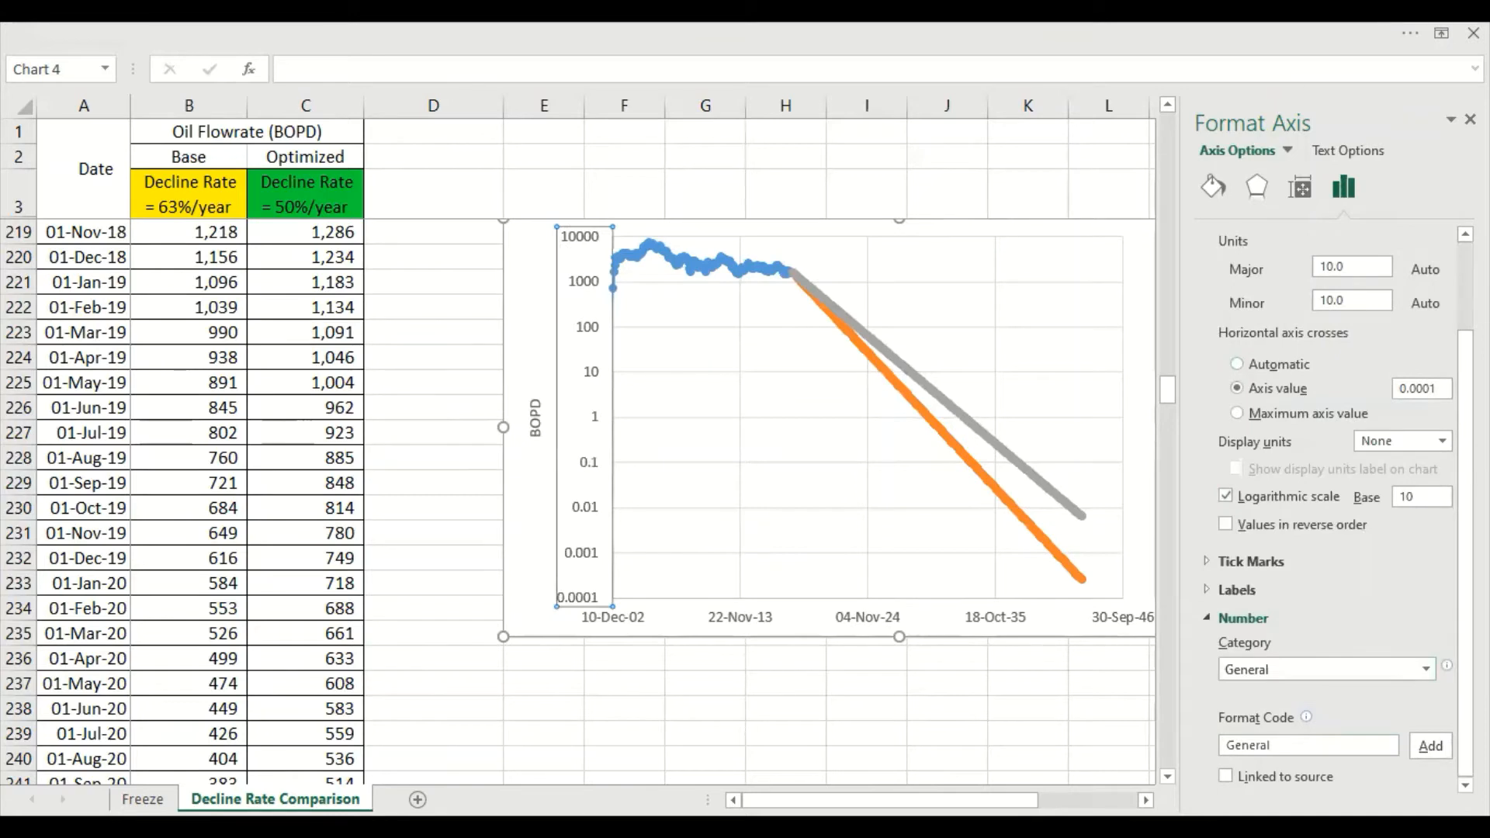
{"action": "left_click", "coordinate": [1471, 118]}
{"action": "left_click", "coordinate": [656, 616]}
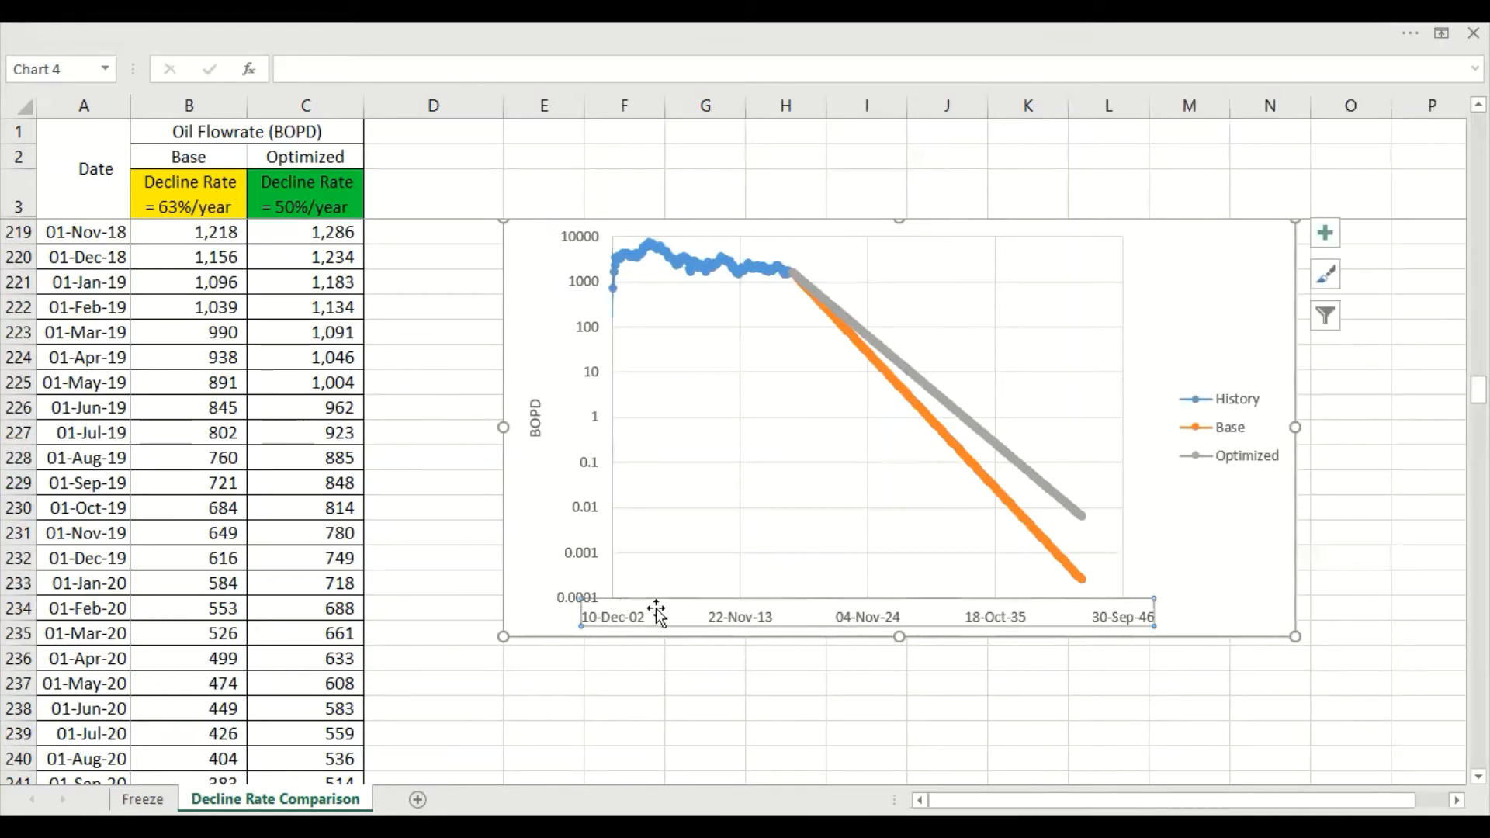
{"action": "left_click", "coordinate": [637, 746]}
Set the minimum bound of the logarithmic chart's vertical axis to 10
{"action": "scroll", "coordinate": [616, 688], "scroll_direction": "up", "scroll_amount": 1}
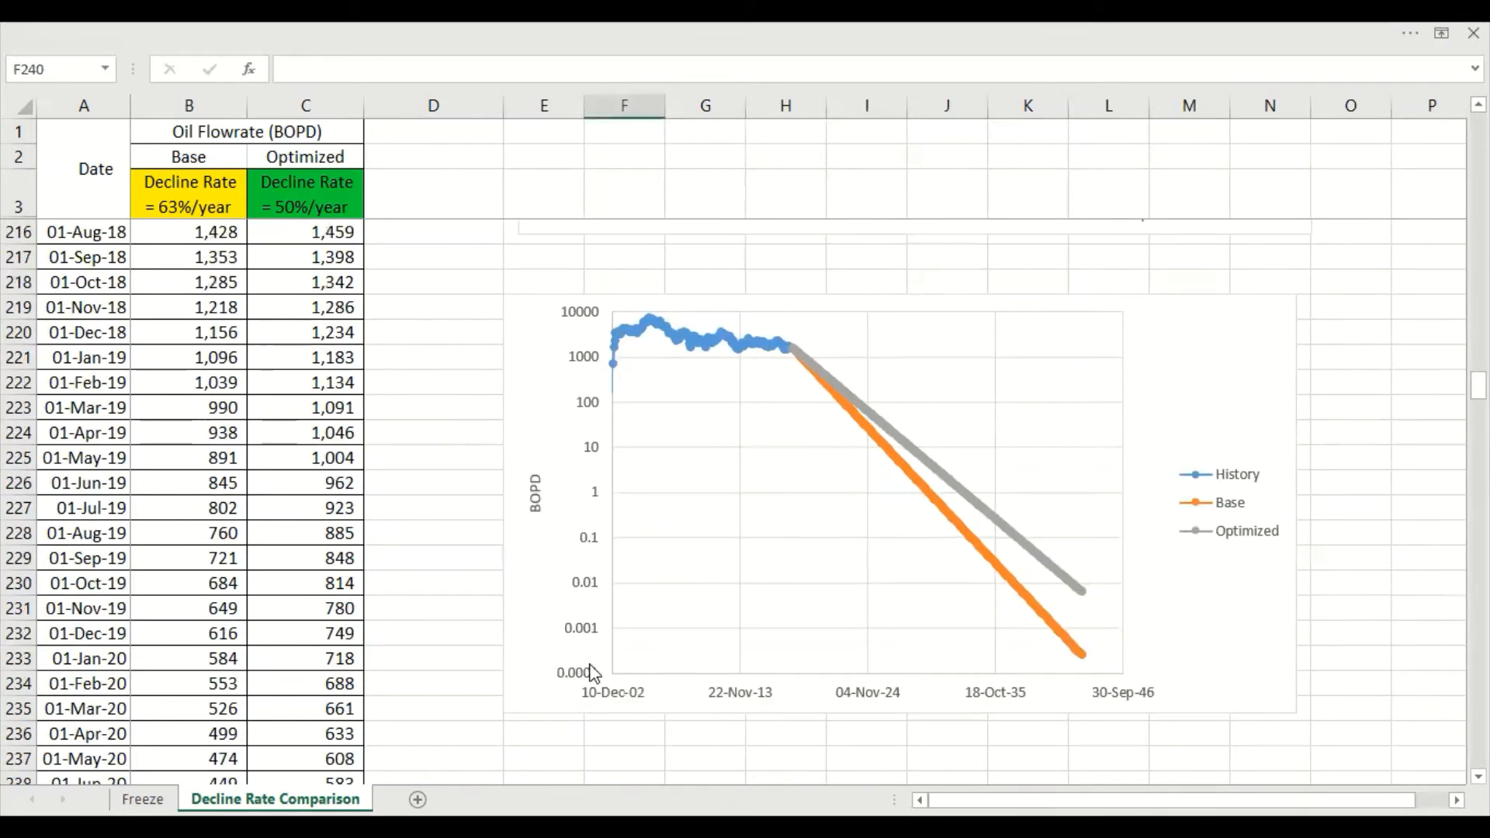
{"action": "double_click", "coordinate": [613, 660]}
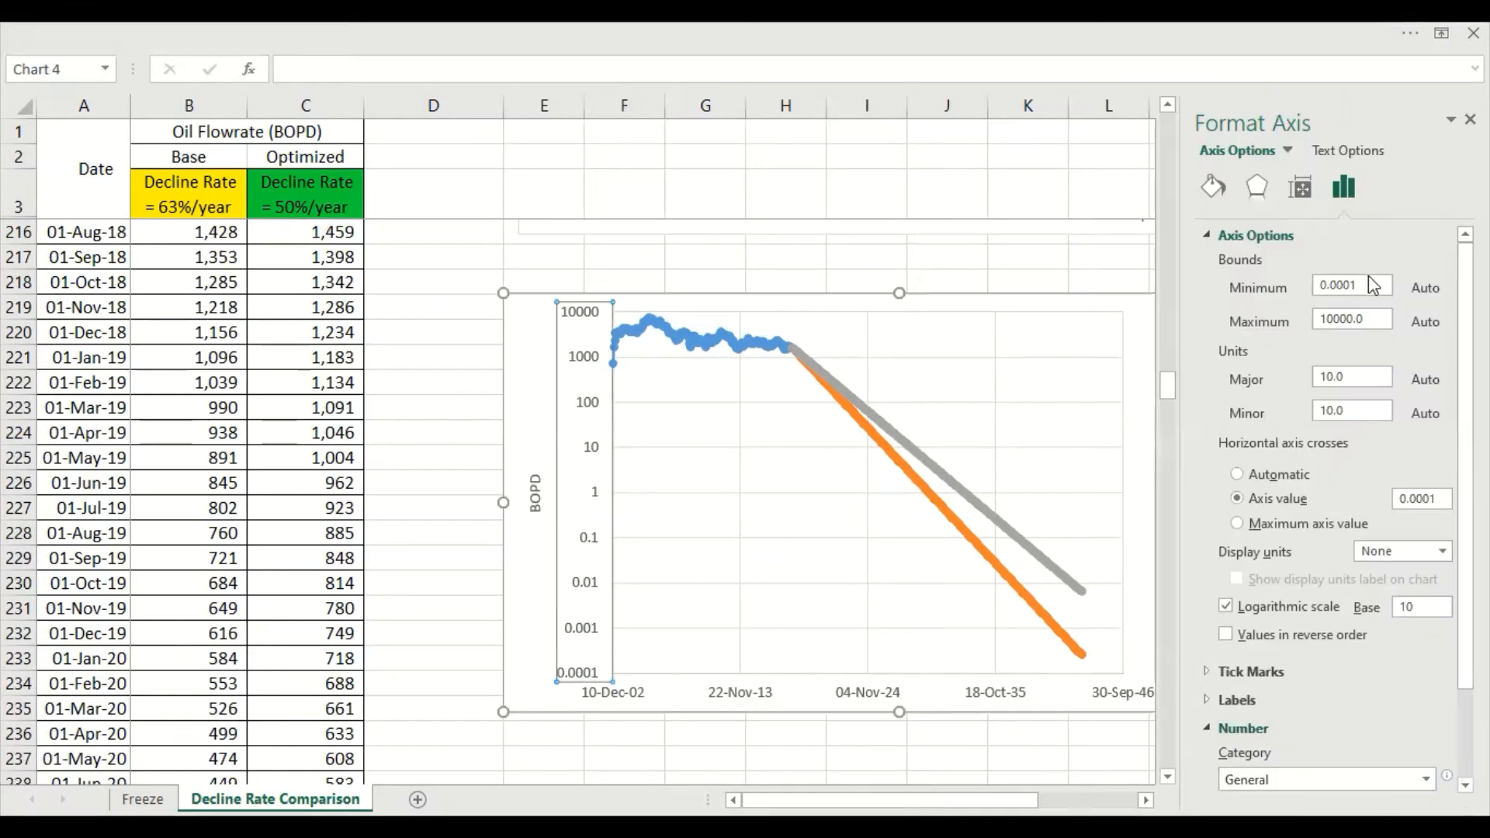
{"action": "double_click", "coordinate": [1327, 287]}
{"action": "type", "text": "1"}
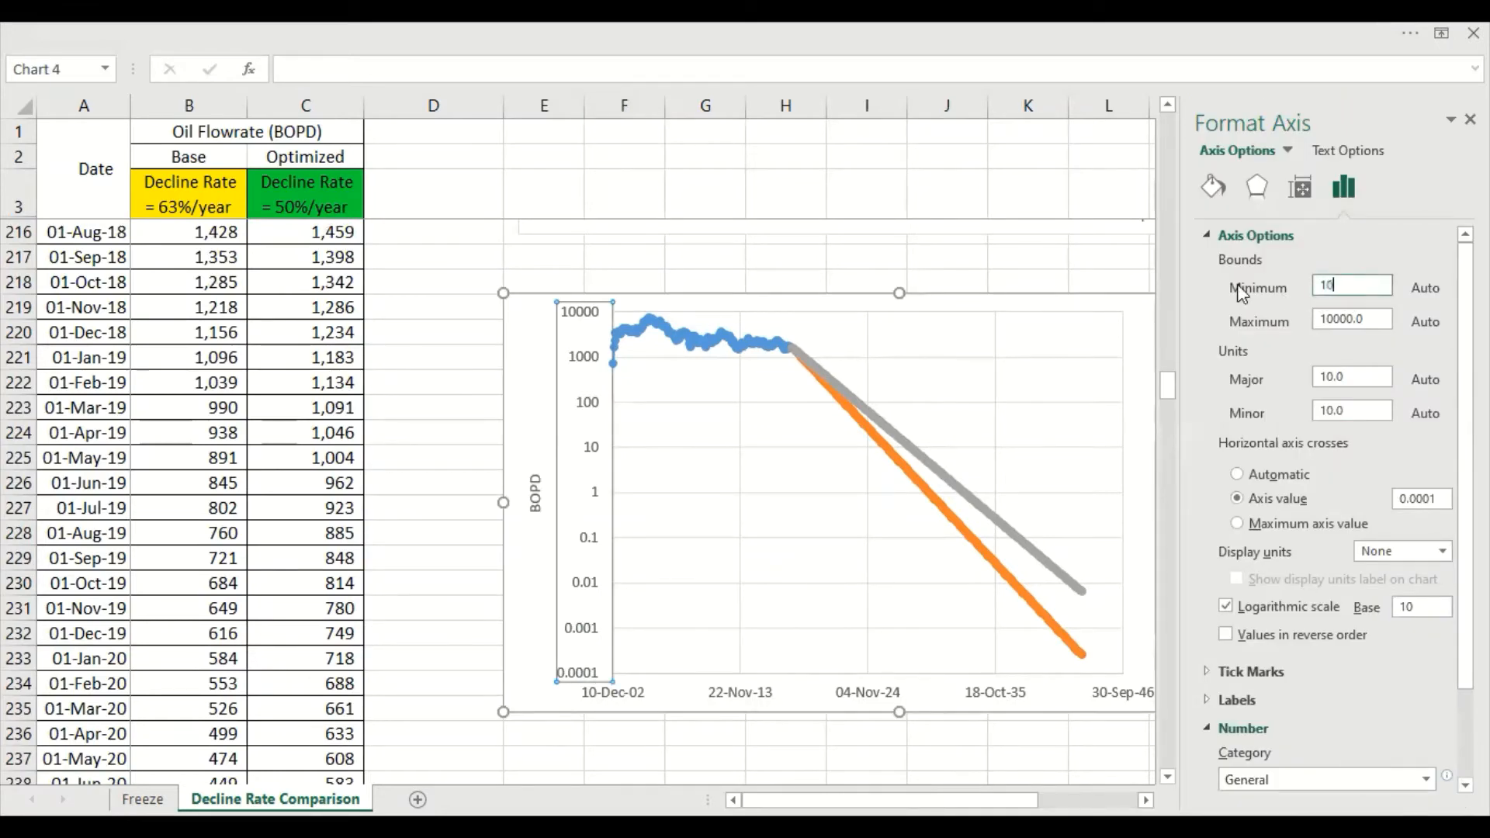
{"action": "type", "text": "0"}
{"action": "key", "text": "Return"}
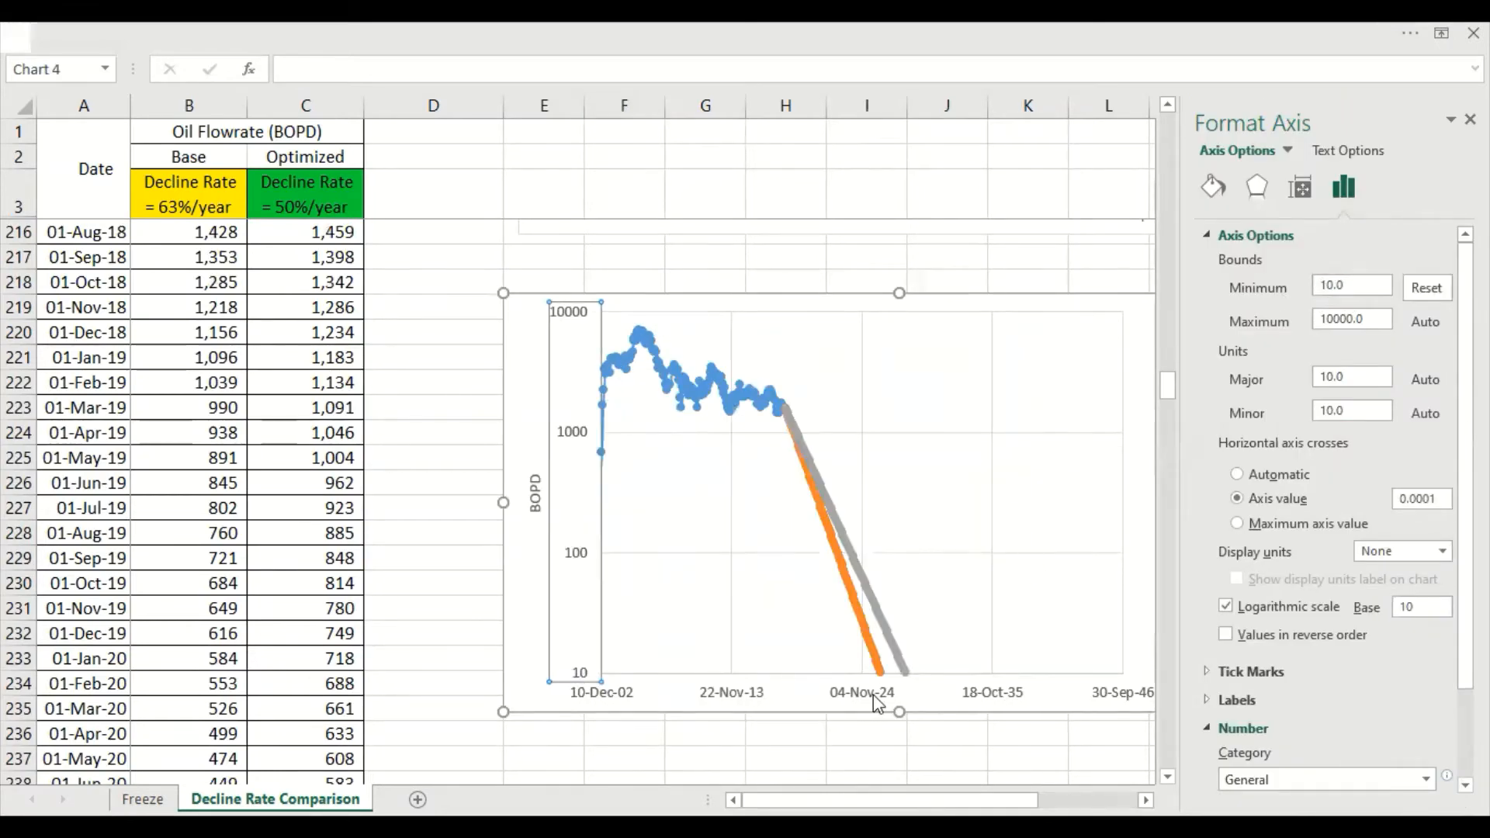
Set the maximum bound of the logarithmic chart's horizontal date axis to 53000
{"action": "left_click", "coordinate": [877, 702]}
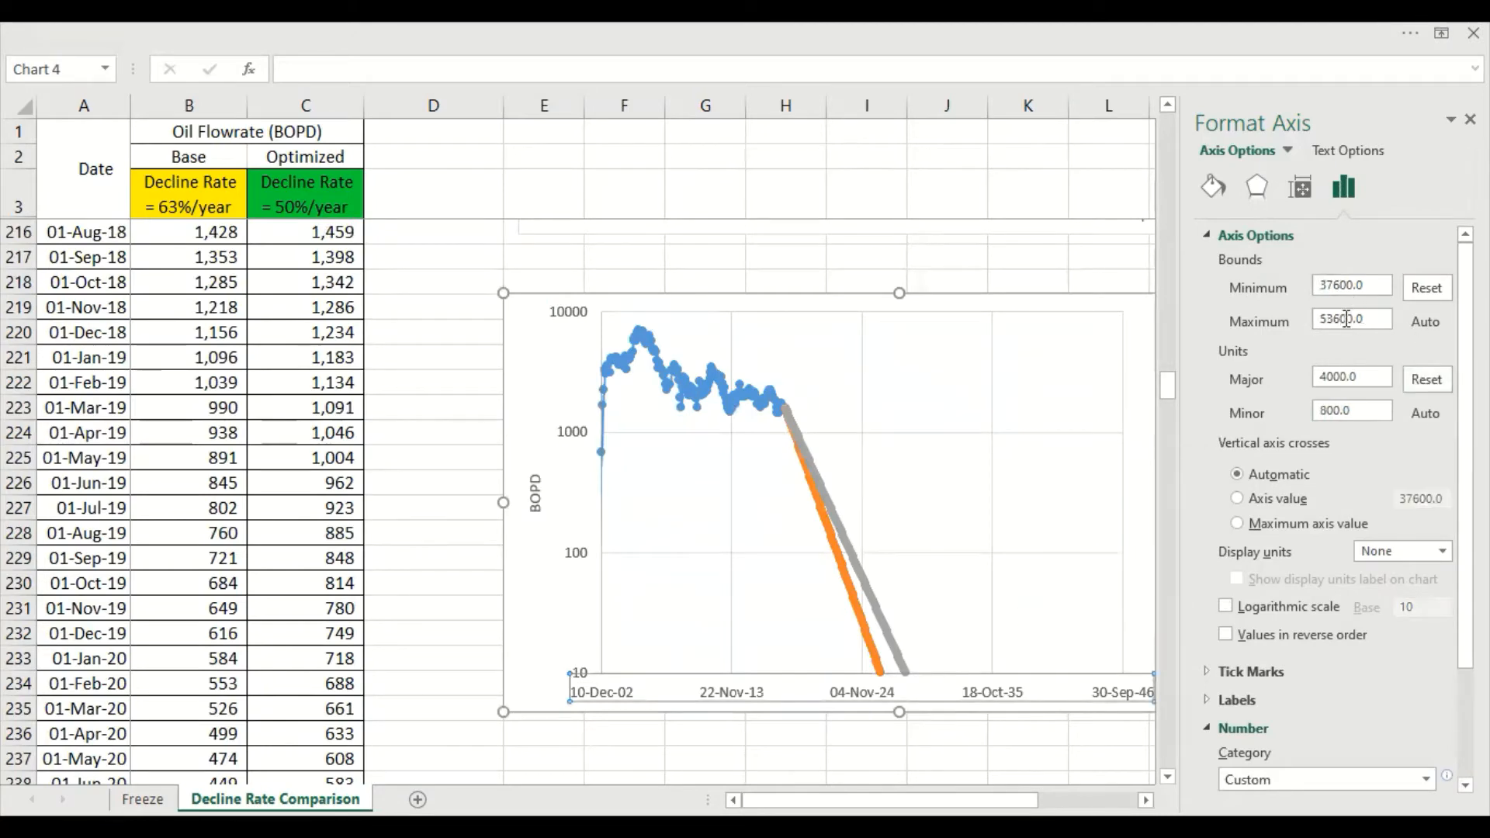
{"action": "left_click", "coordinate": [1347, 319]}
{"action": "key", "text": "Return"}
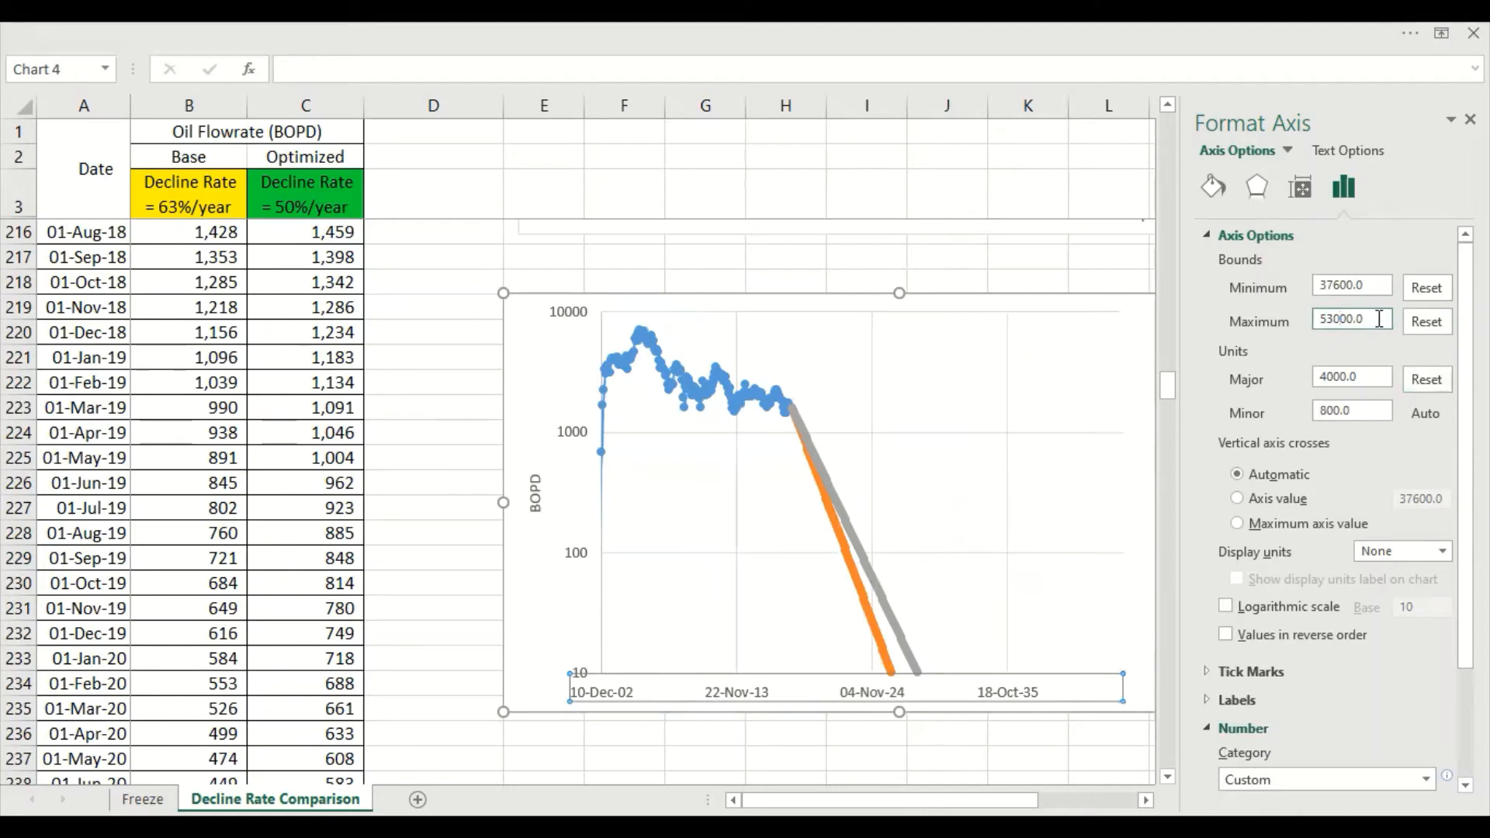
Reduce the maximum bound of the logarithmic chart's horizontal date axis to 47000
{"action": "key", "text": "Return"}
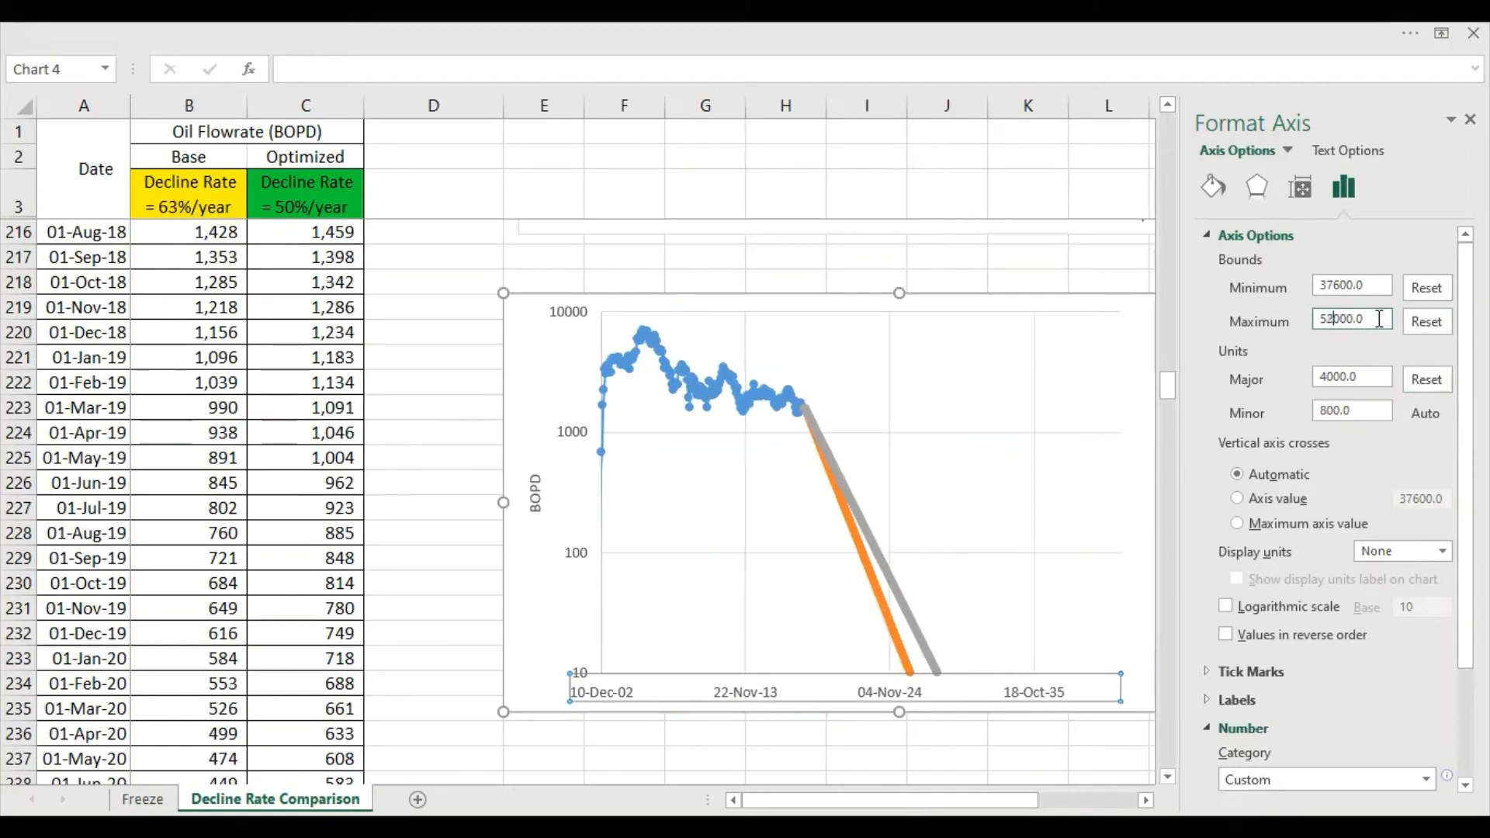
{"action": "key", "text": "Return"}
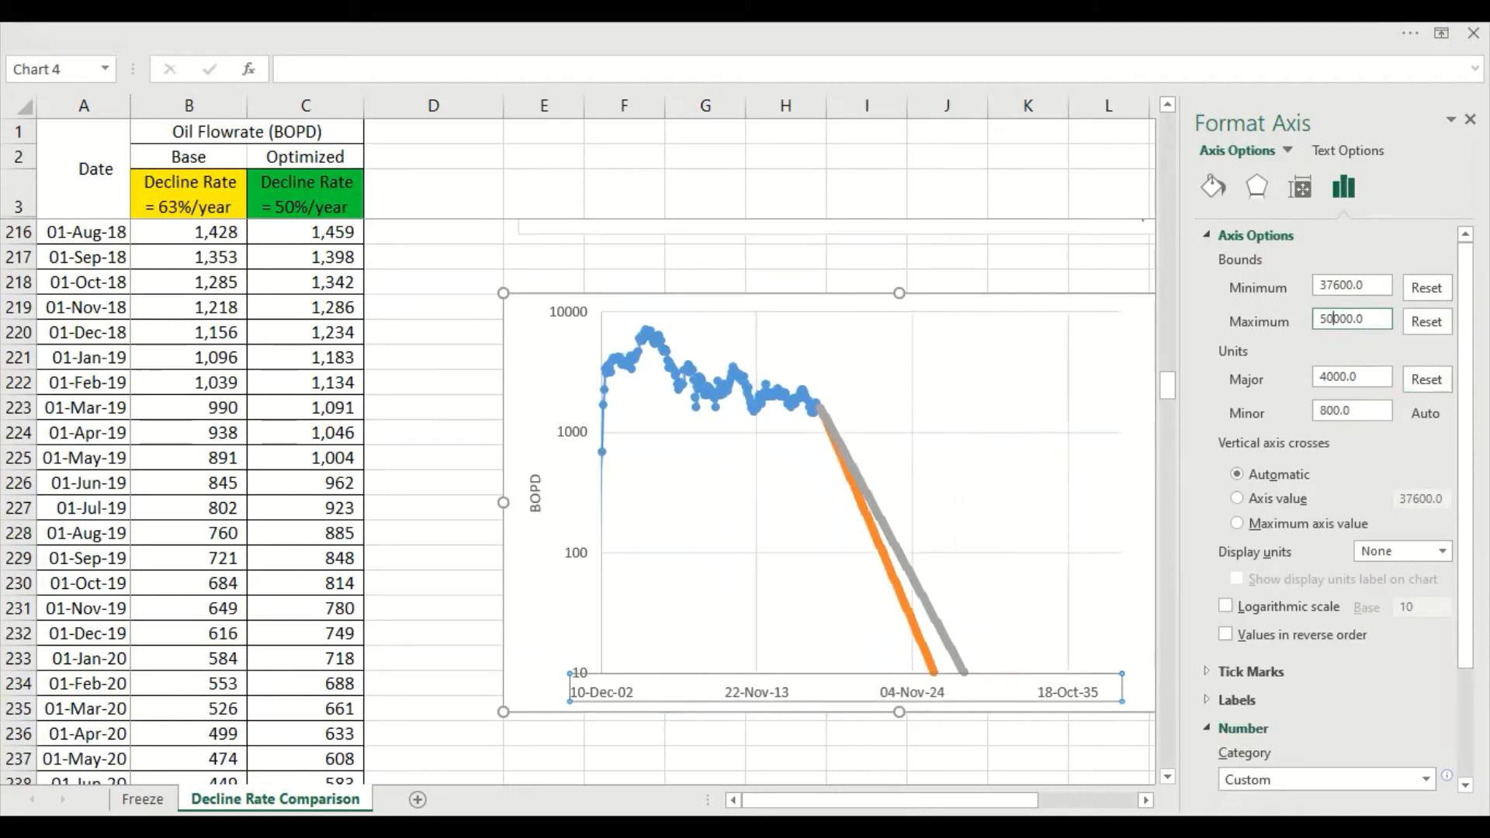
{"action": "key", "text": "Return"}
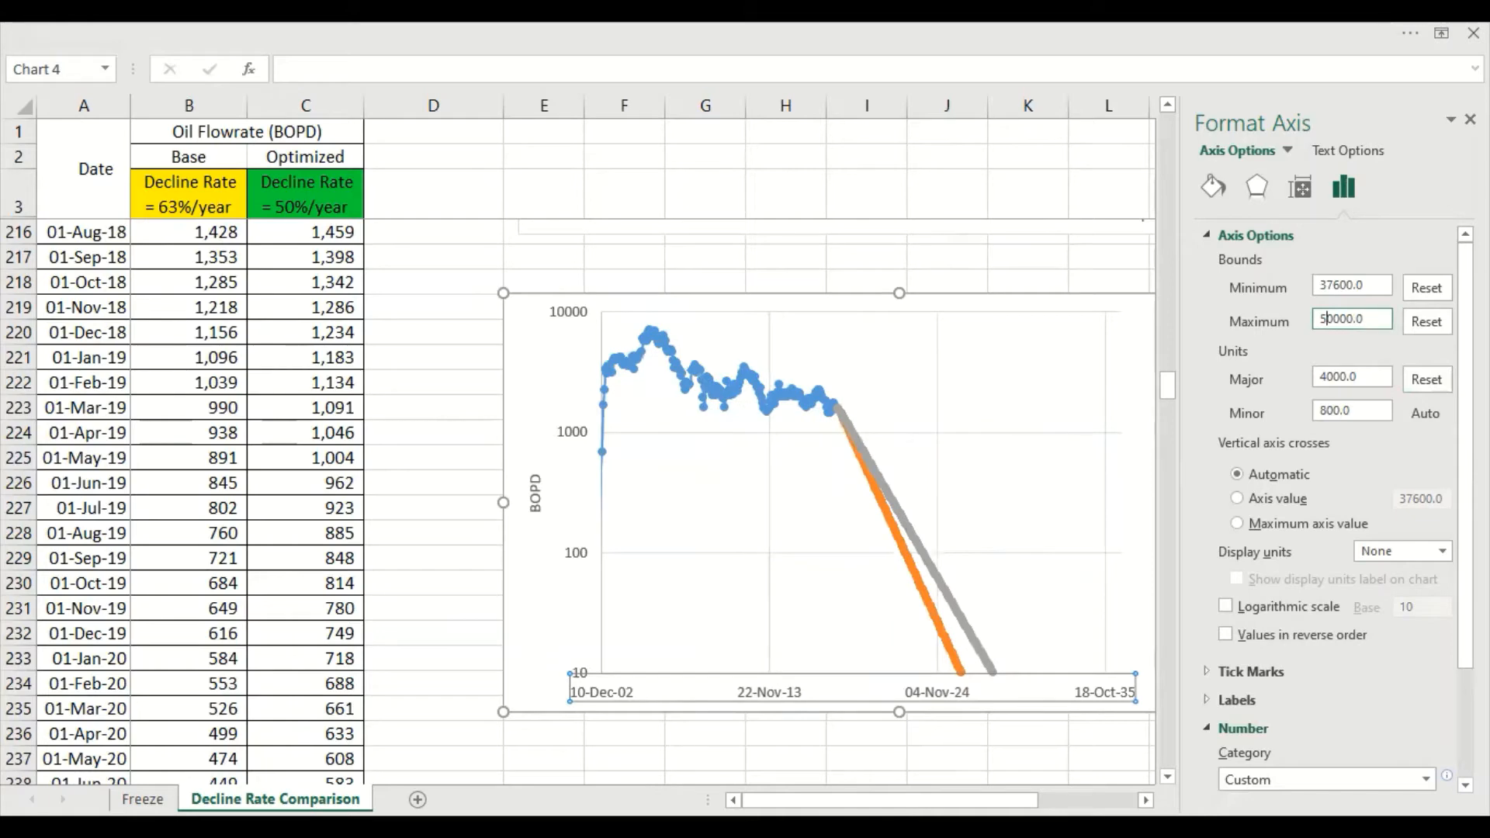
{"action": "key", "text": "Return"}
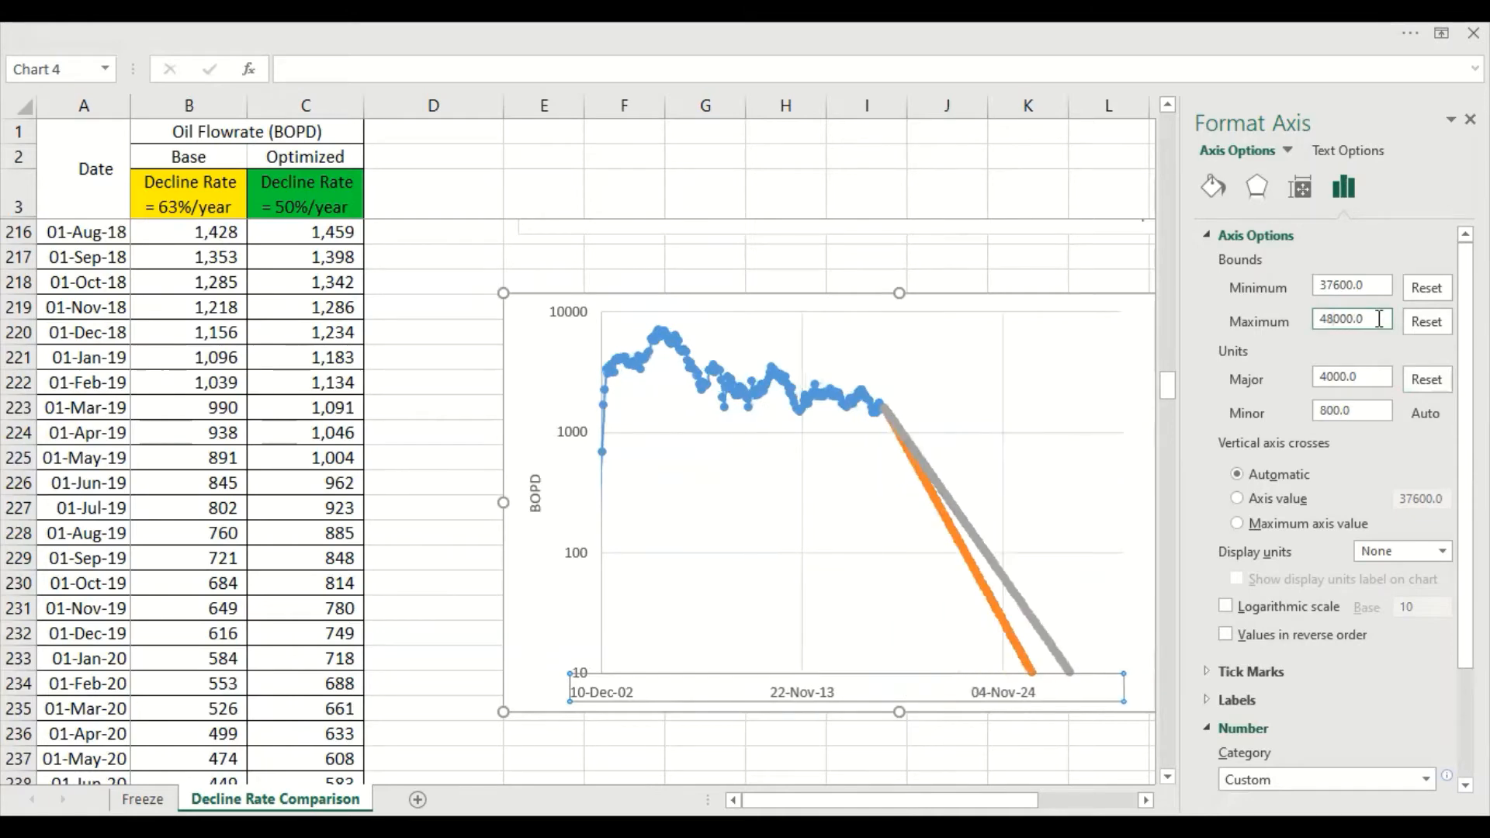
{"action": "type", "text": "7"}
{"action": "key", "text": "Return"}
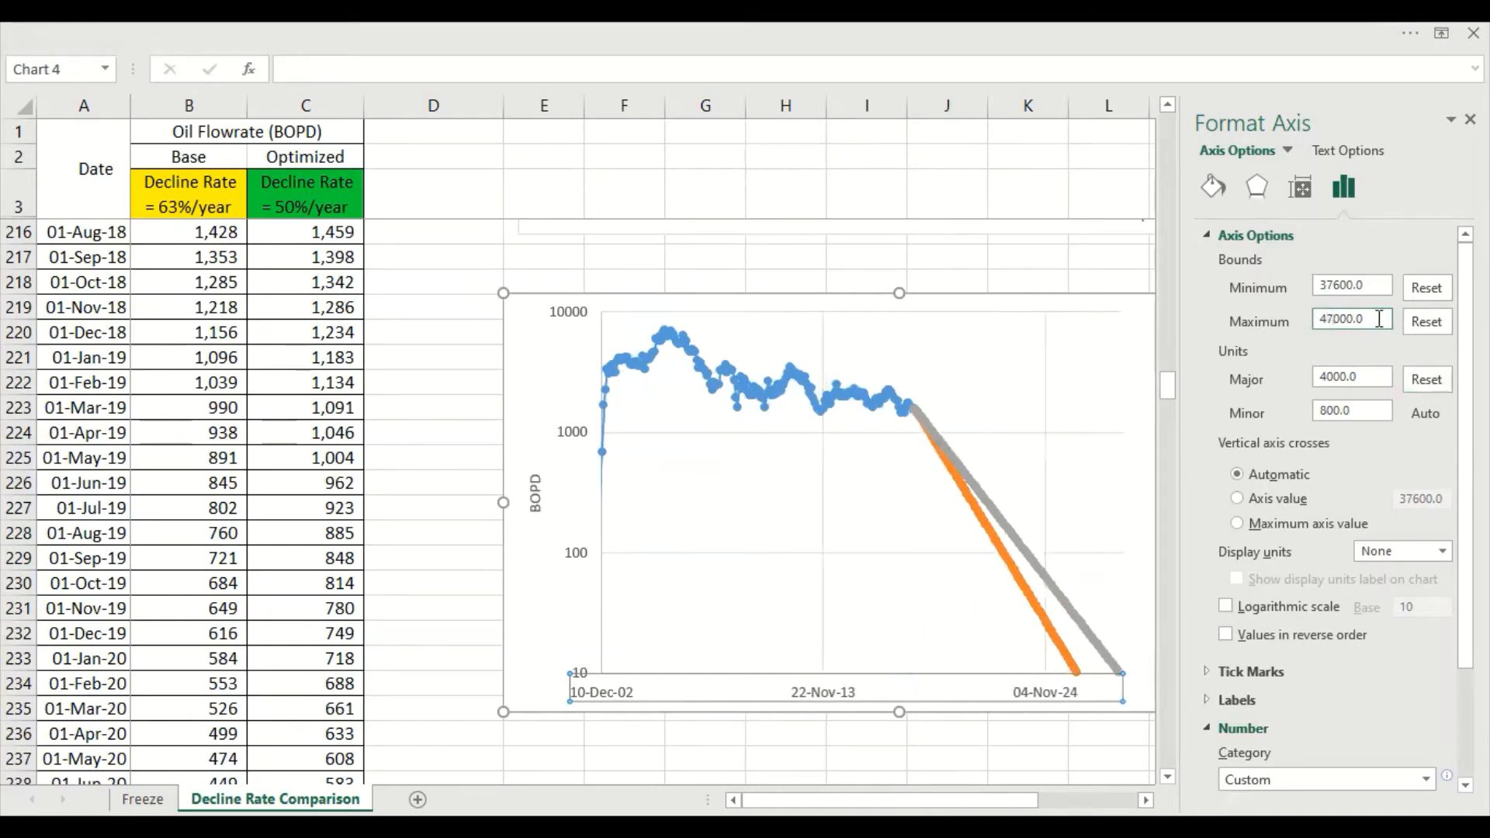
{"action": "left_click", "coordinate": [1470, 119]}
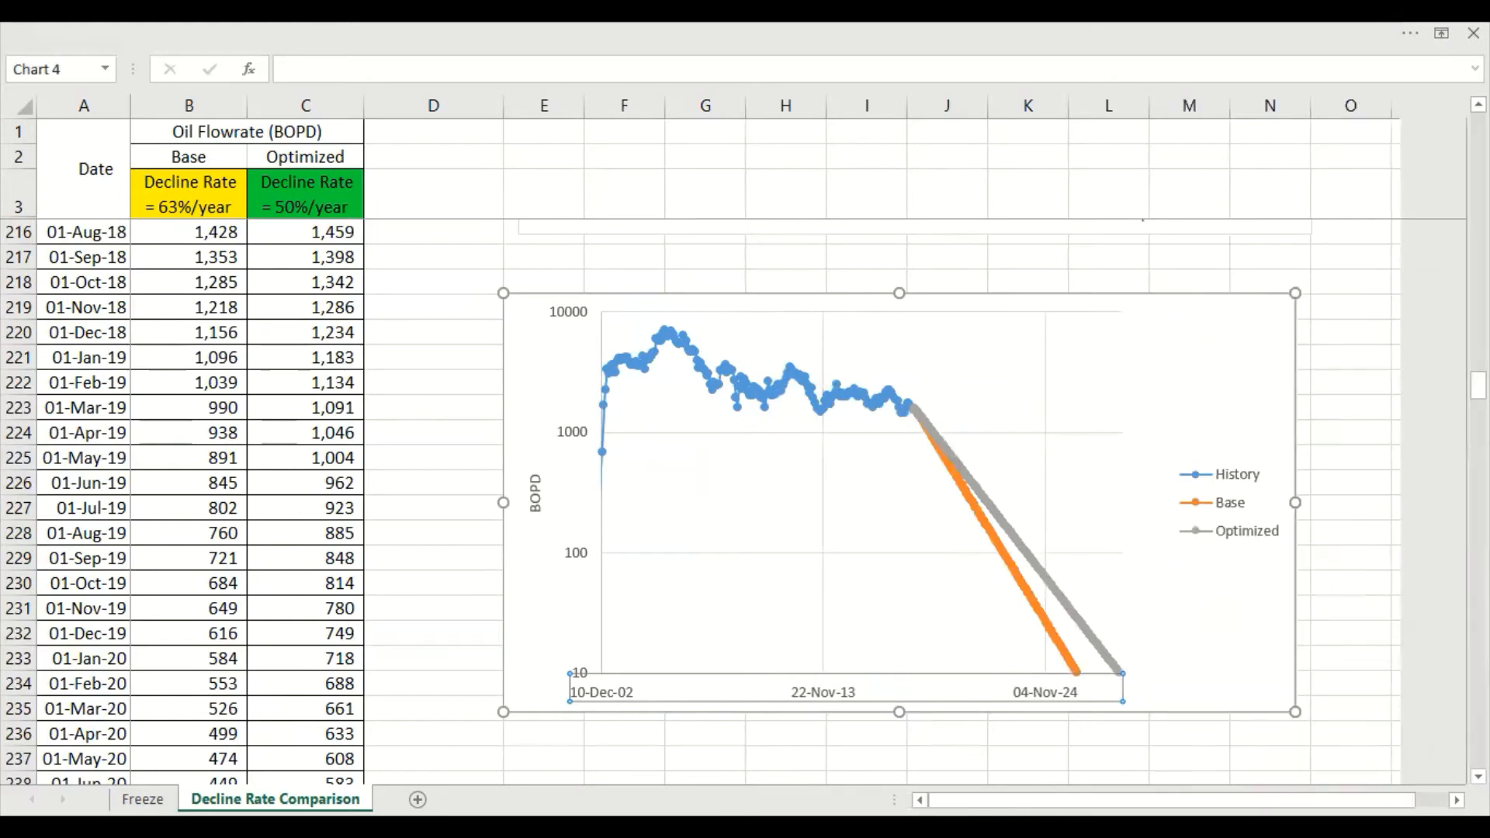
{"action": "left_click", "coordinate": [1389, 538]}
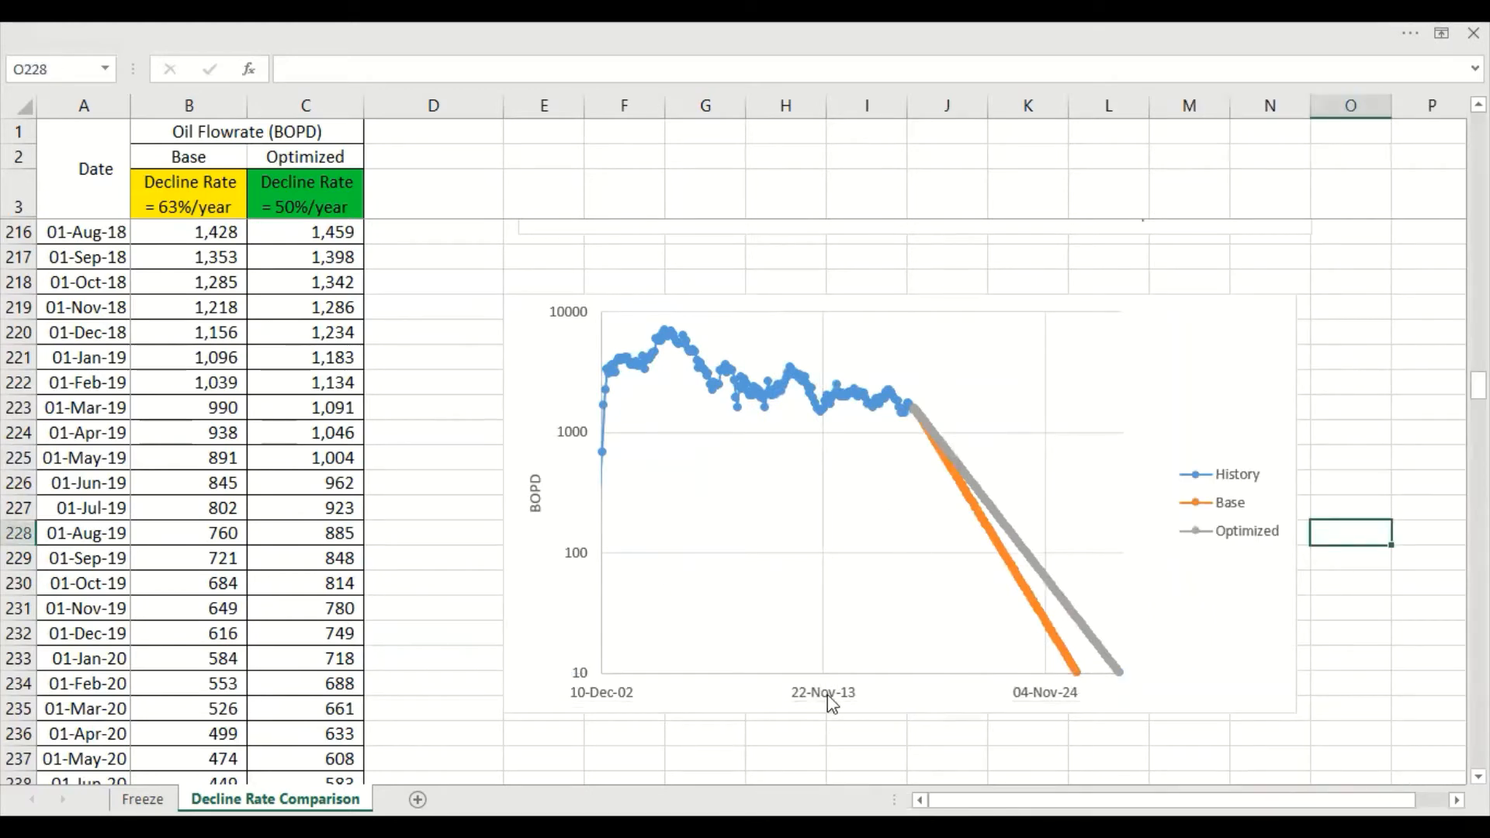
Set the major unit of the logarithmic chart's horizontal date axis to 2000
{"action": "double_click", "coordinate": [854, 695]}
{"action": "double_click", "coordinate": [1330, 379]}
{"action": "type", "text": "2000"}
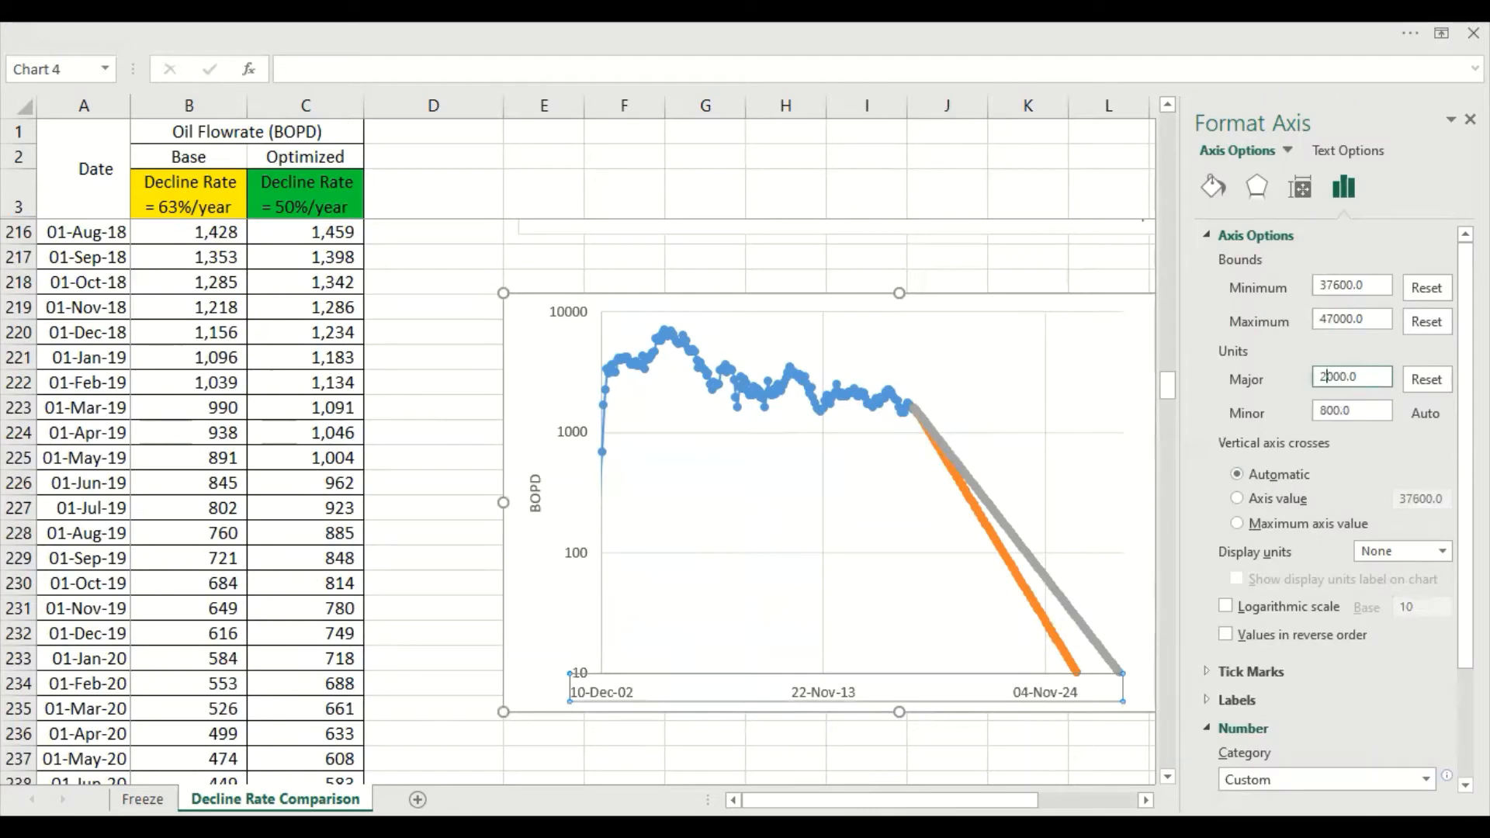
{"action": "key", "text": "Return"}
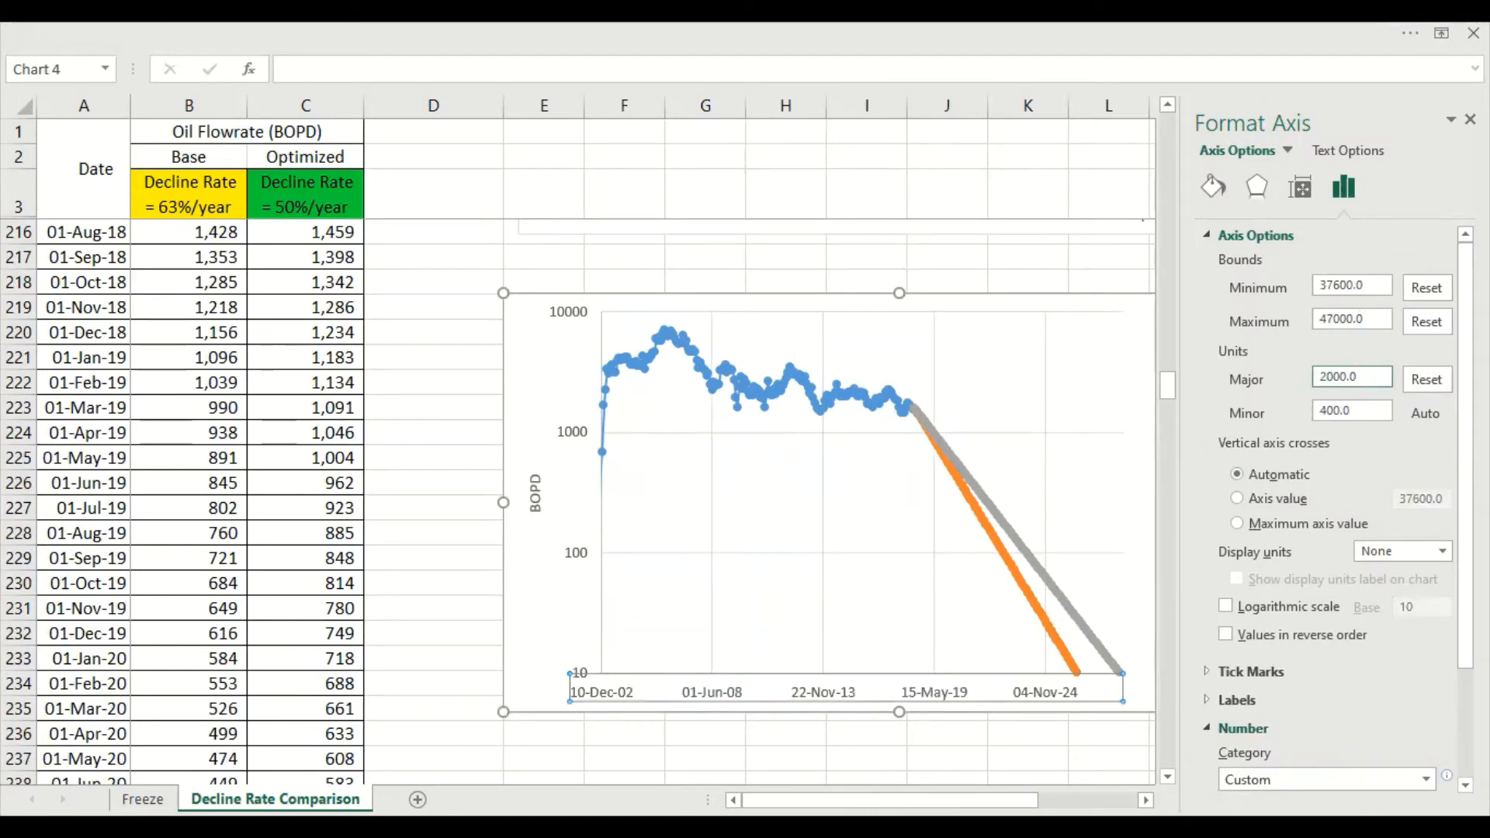
{"action": "left_click", "coordinate": [1470, 119]}
{"action": "left_click", "coordinate": [1346, 485]}
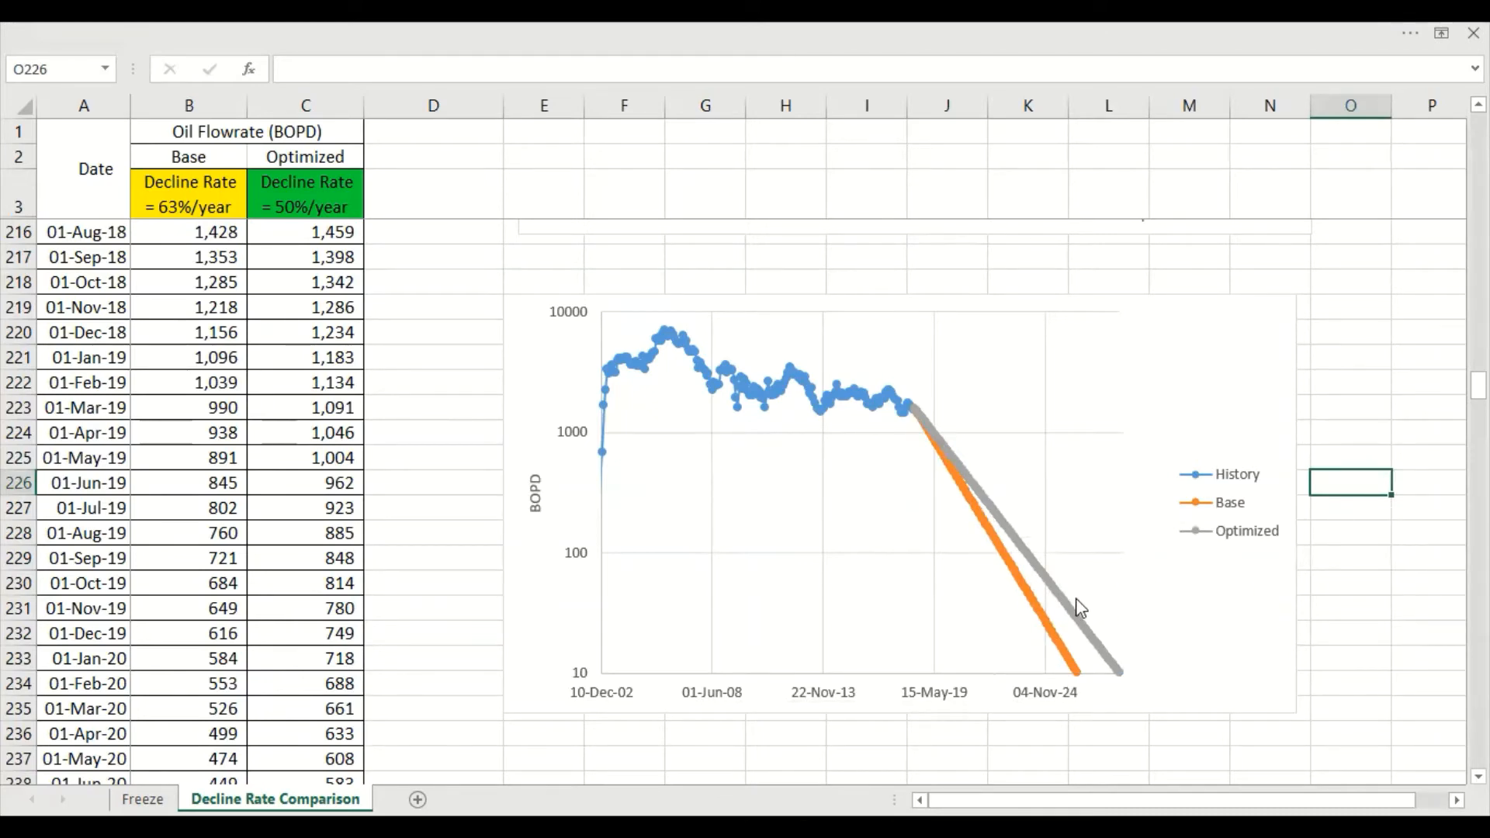
{"action": "left_click", "coordinate": [1421, 464]}
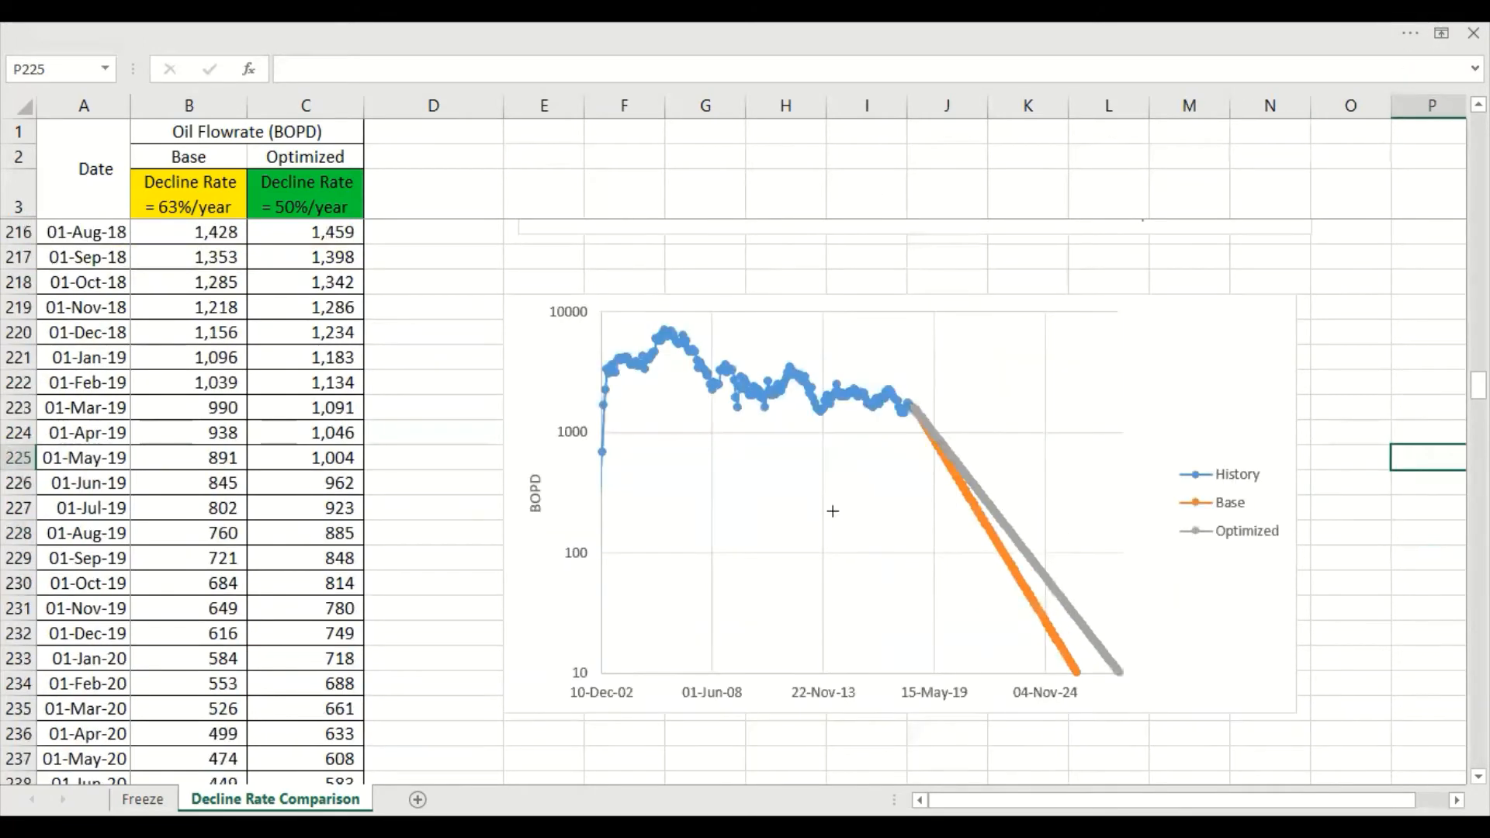
Add a compact rectangle label reading "Di = 50%" beside the Optimized curve and remove the spare blank rectangle
{"action": "left_click_drag", "start_coordinate": [822, 509], "coordinate": [1067, 458]}
{"action": "key", "text": "ctrl+d"}
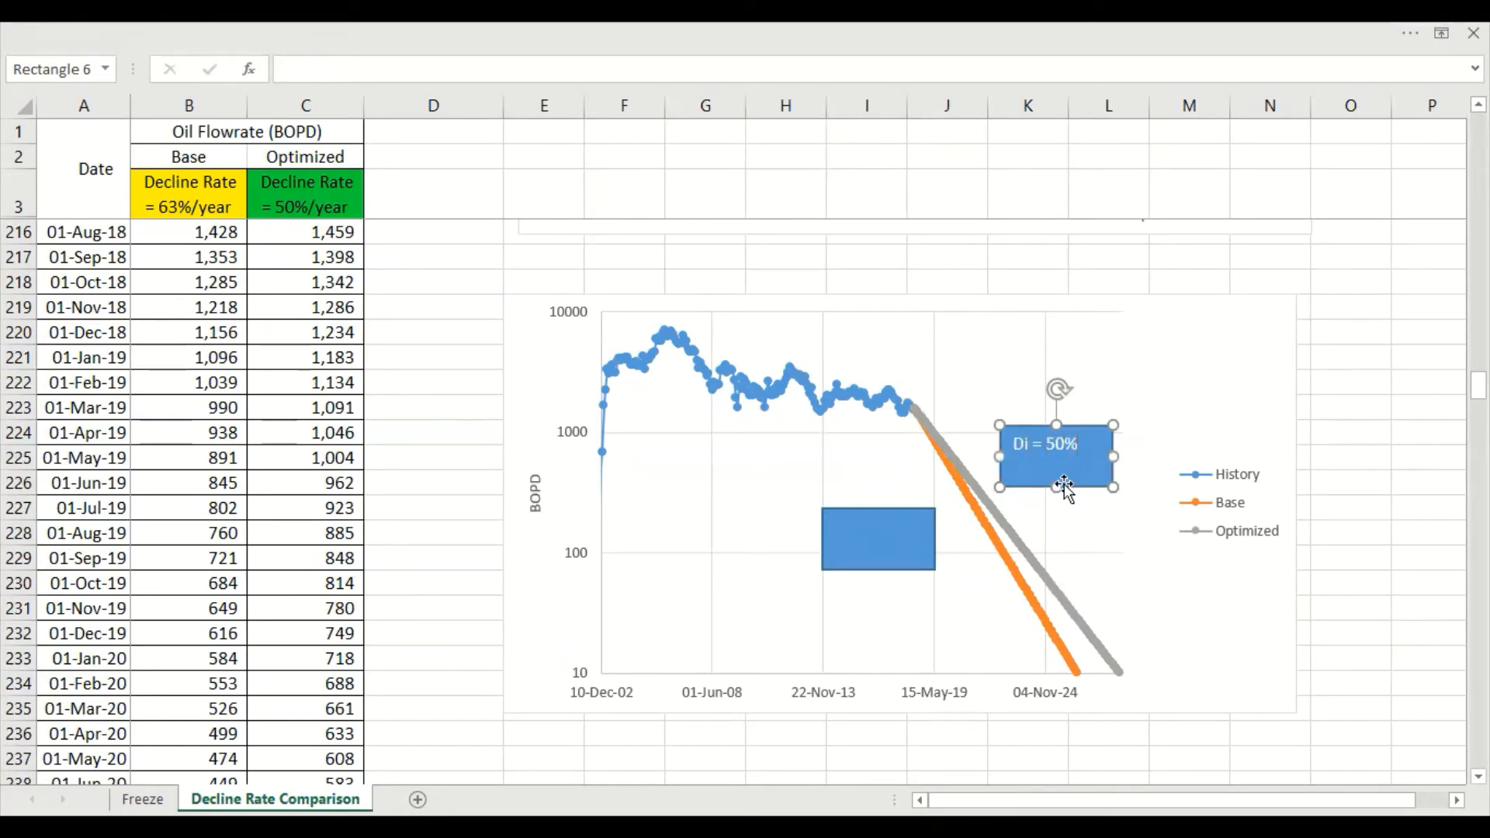
{"action": "left_click_drag", "start_coordinate": [1059, 486], "coordinate": [1094, 492]}
{"action": "key", "text": "Delete"}
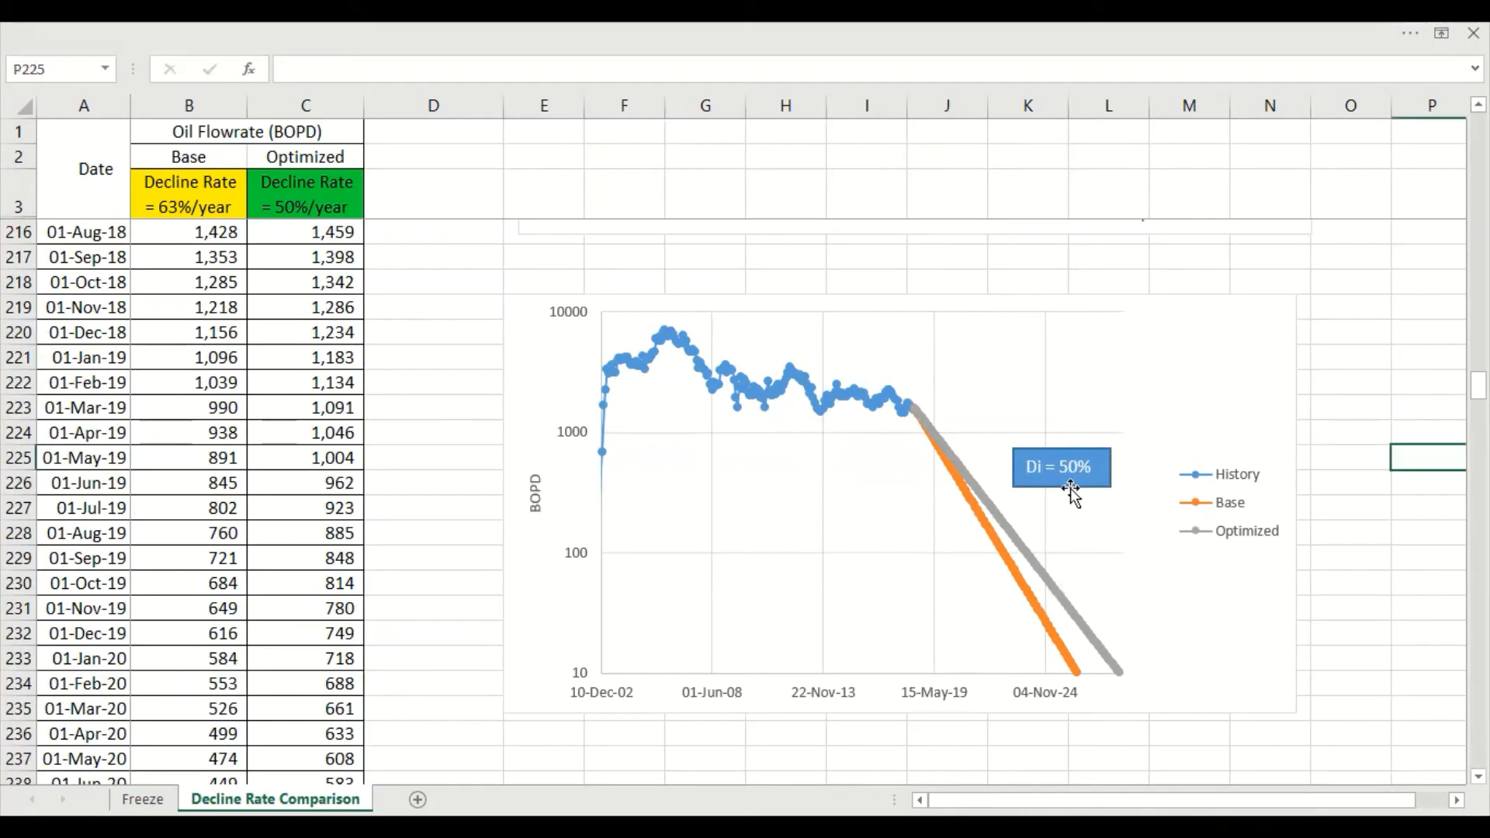
Duplicate the "Di = 50%" label, place the copy beside the Base curve and change its text to "Di = 63%"
{"action": "left_click", "coordinate": [1084, 487]}
{"action": "key", "text": "ctrl+c"}
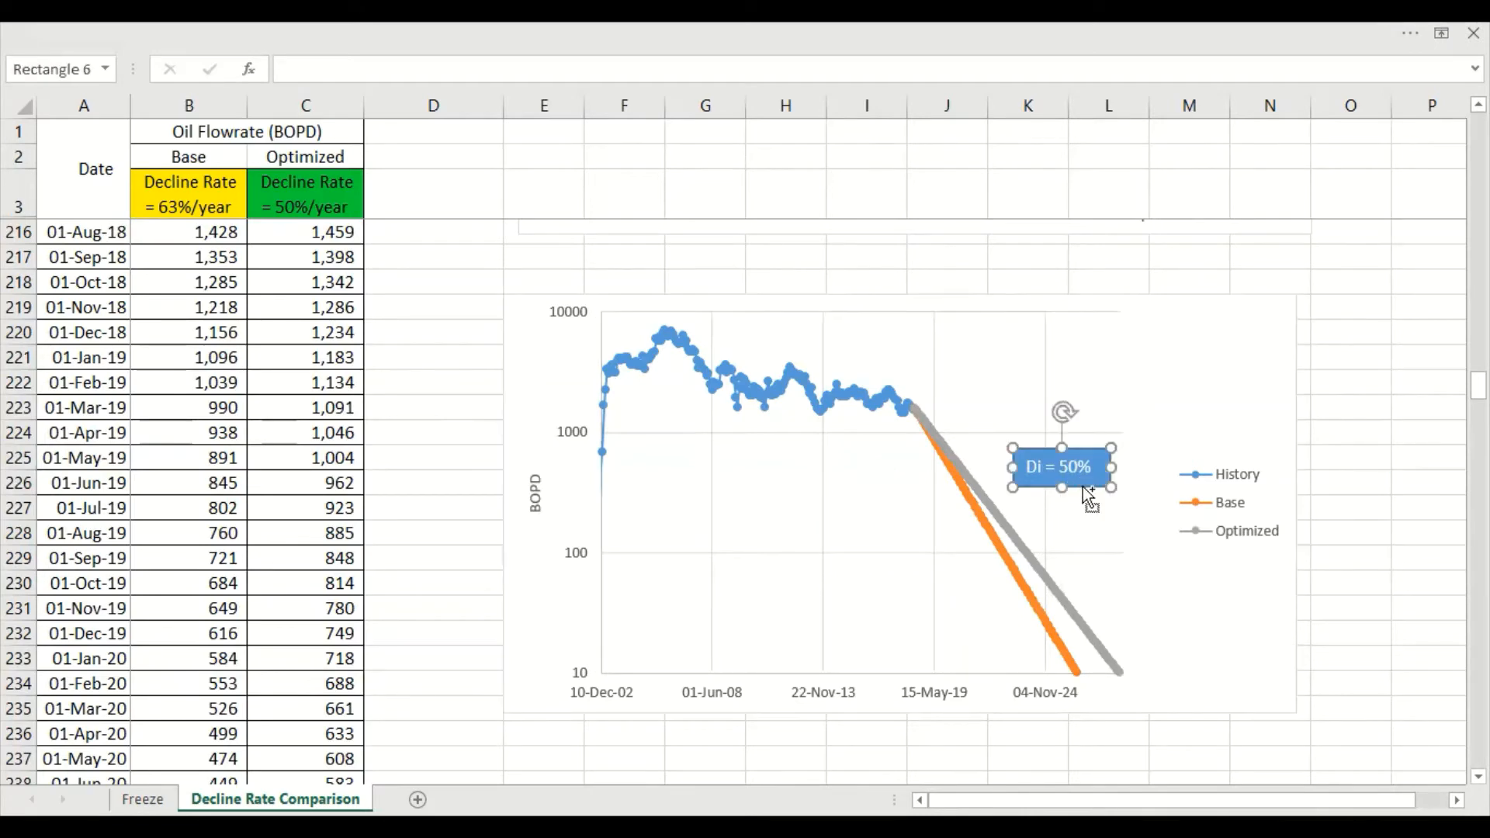
{"action": "key", "text": "ctrl+v"}
{"action": "left_click_drag", "start_coordinate": [1110, 506], "coordinate": [985, 625]}
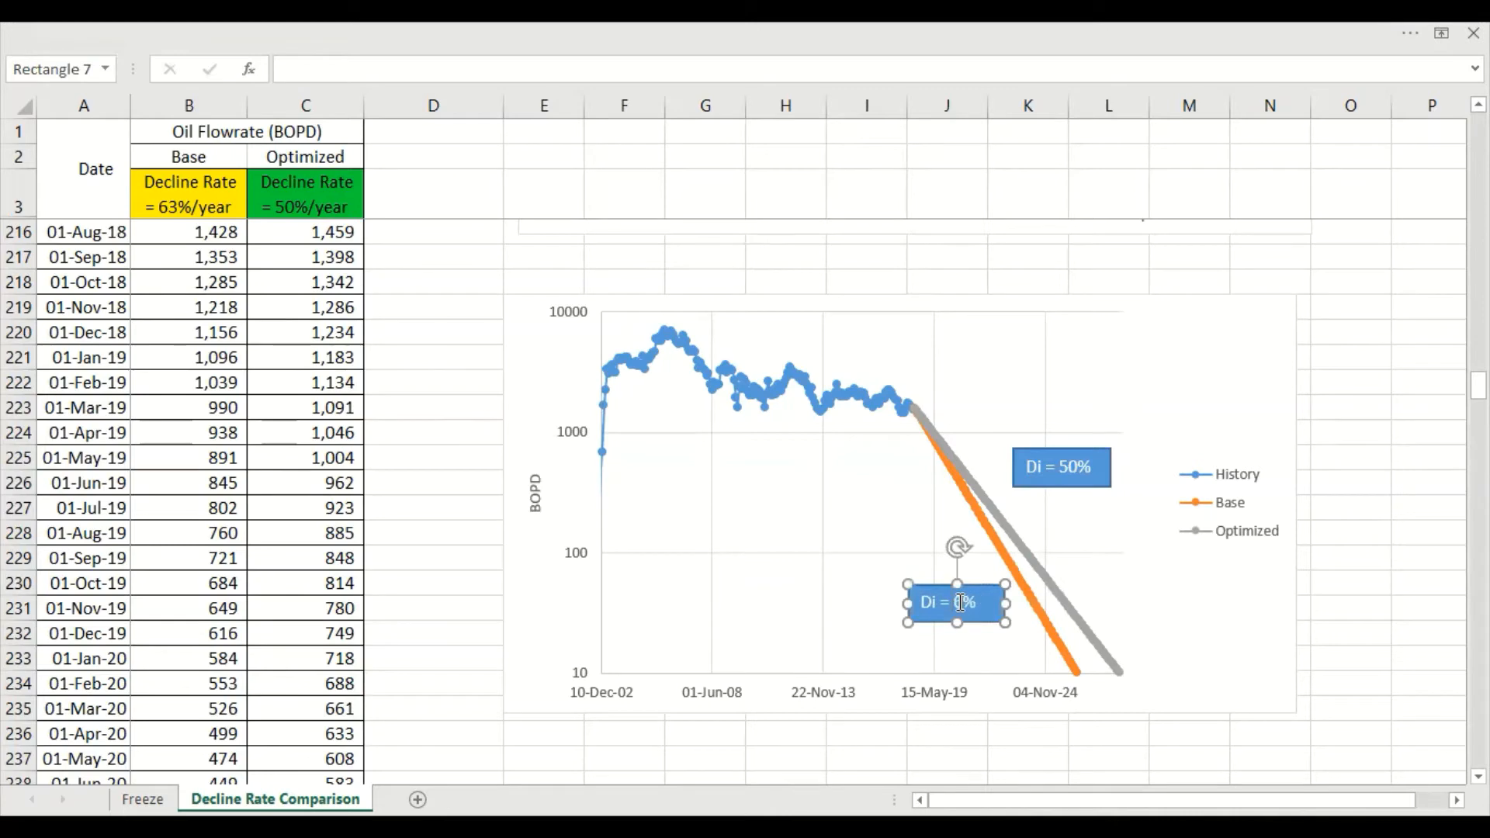
{"action": "left_click", "coordinate": [1351, 638]}
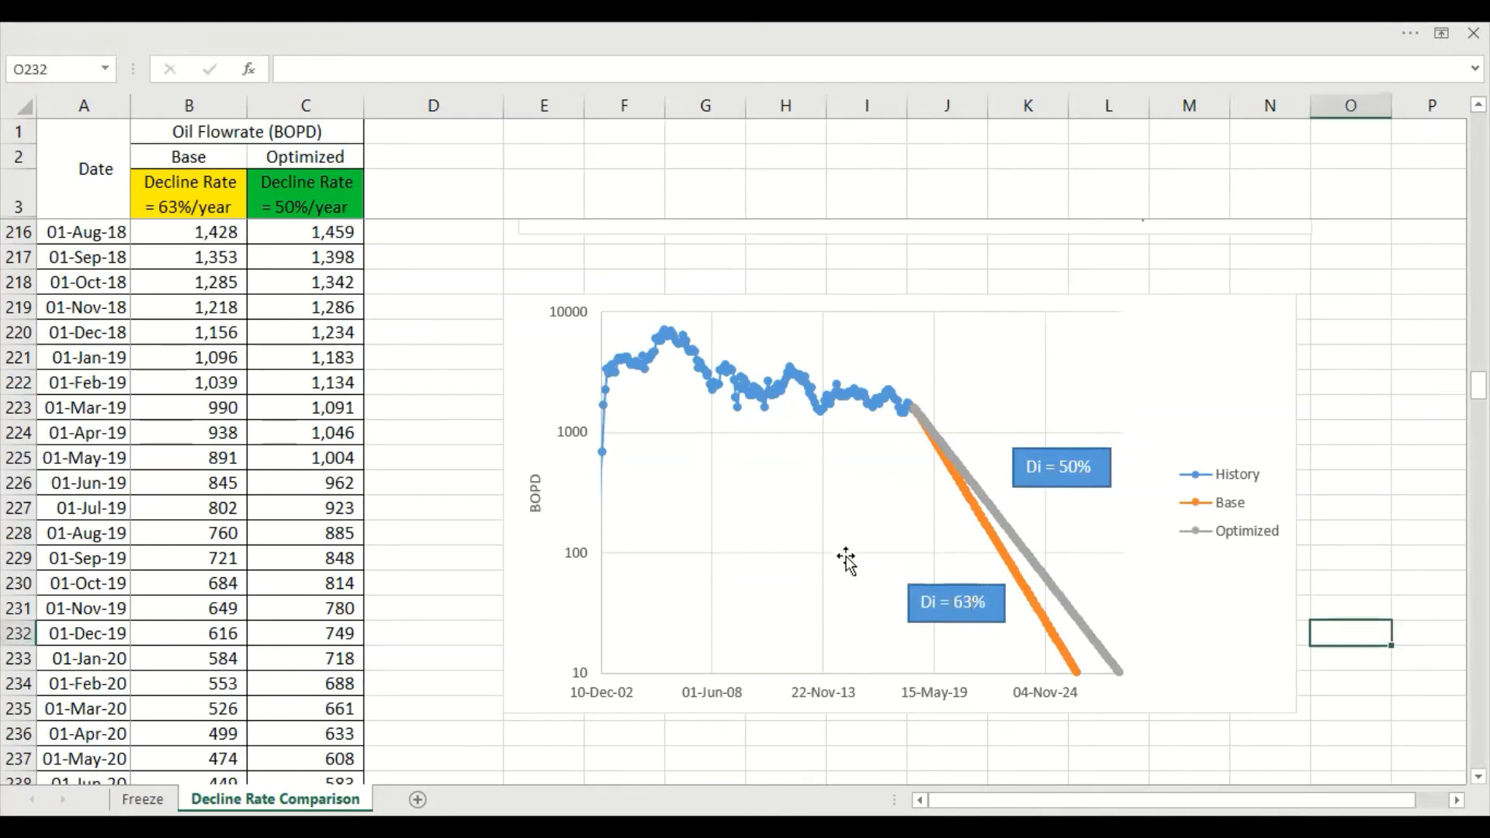
{"action": "right_click", "coordinate": [1078, 624]}
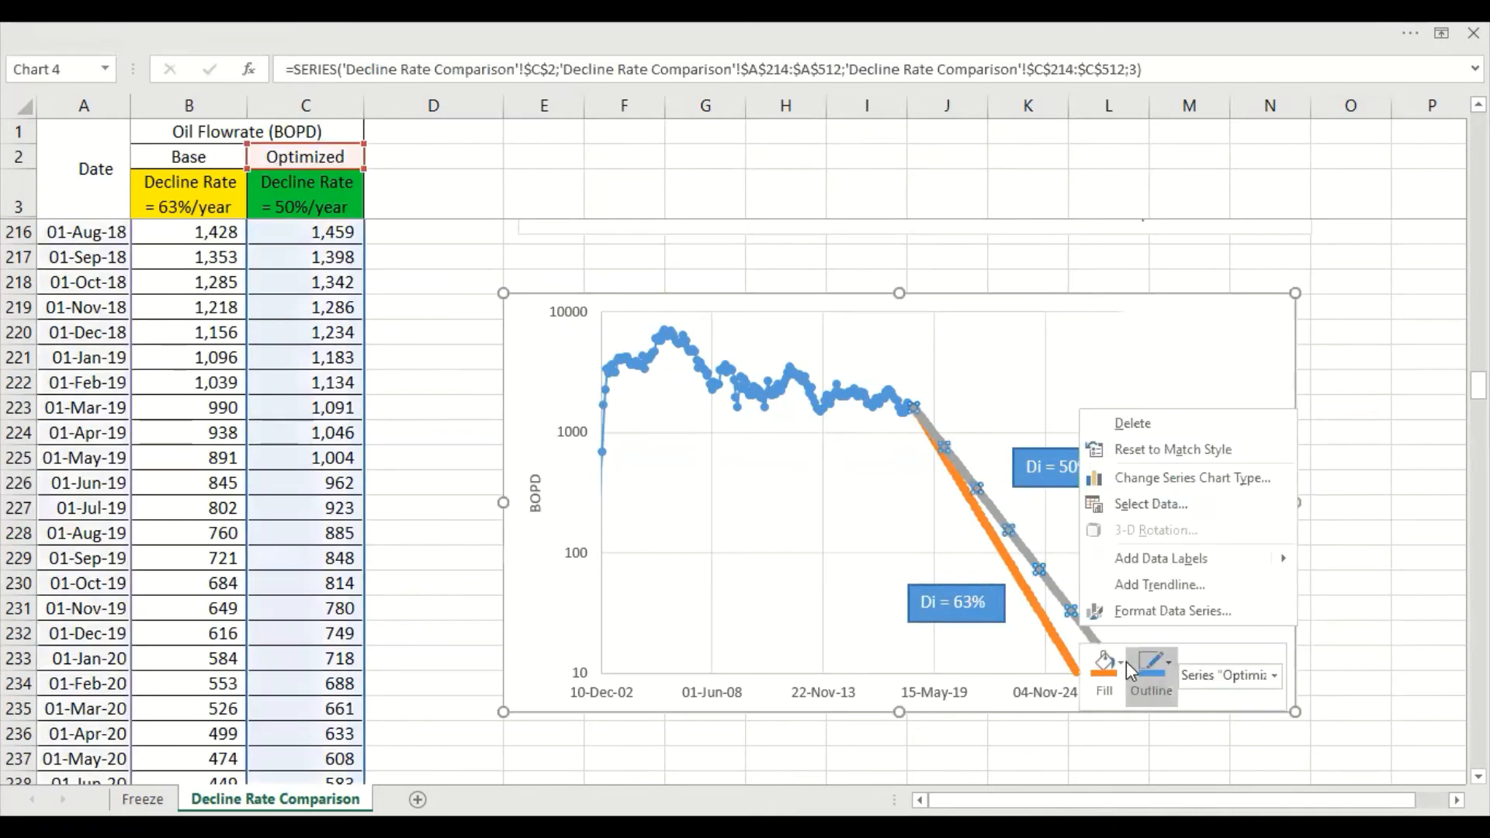
{"action": "left_click", "coordinate": [1133, 686]}
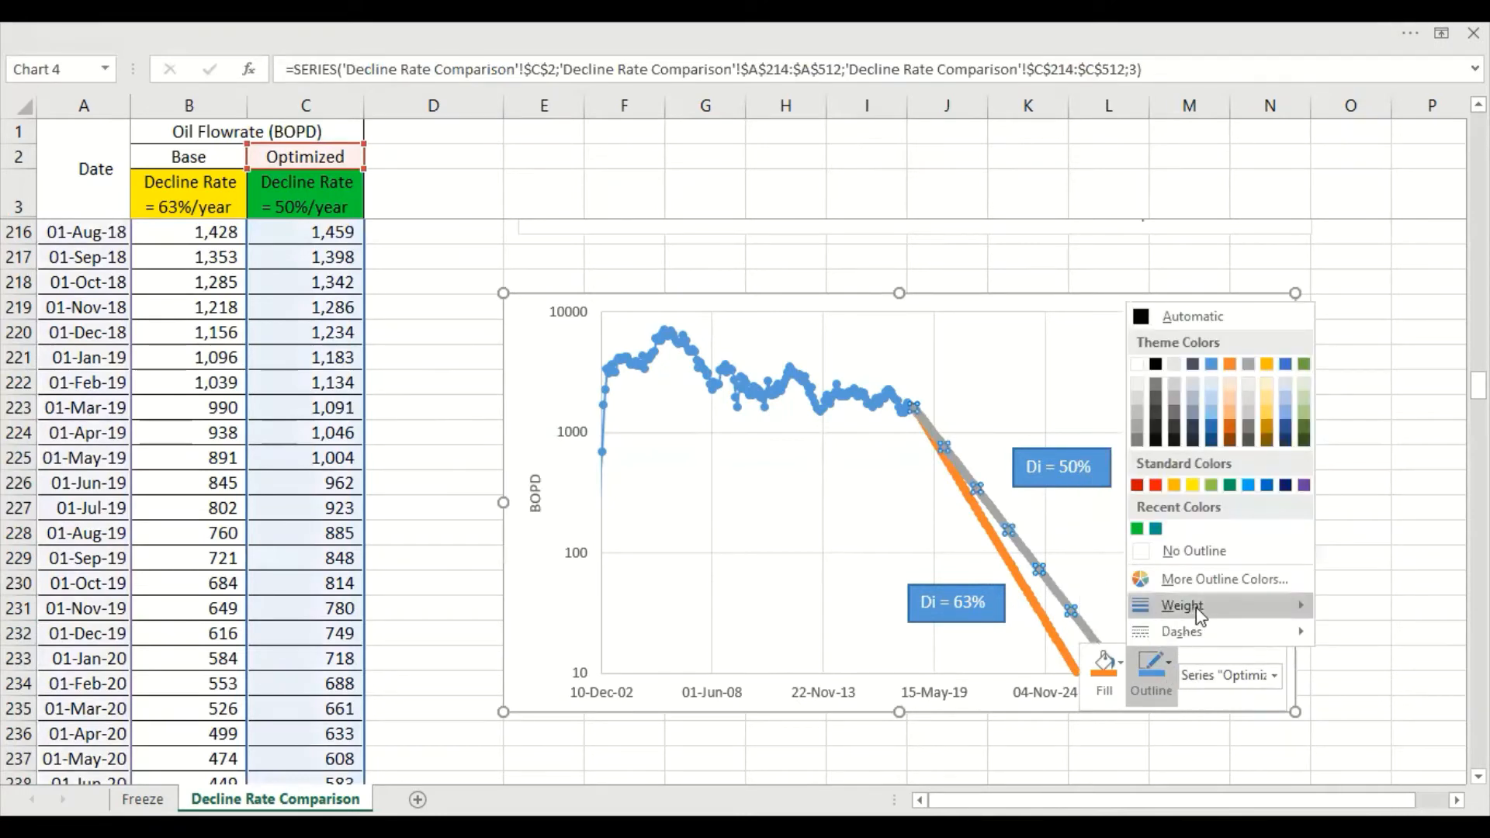
{"action": "left_click", "coordinate": [1153, 755]}
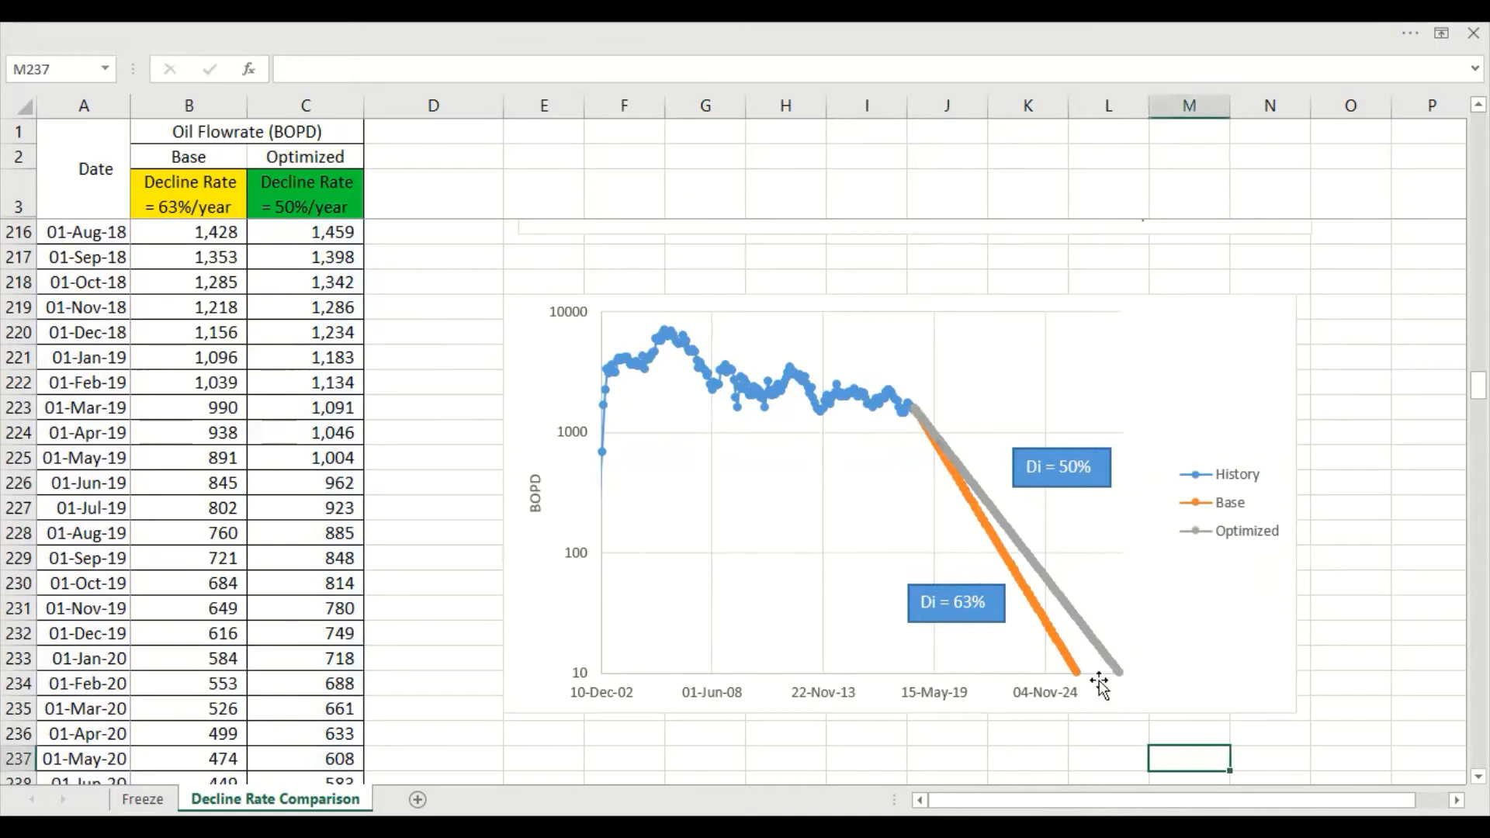
Color the Base series' markers and line red in the logarithmic chart
{"action": "right_click", "coordinate": [1073, 672]}
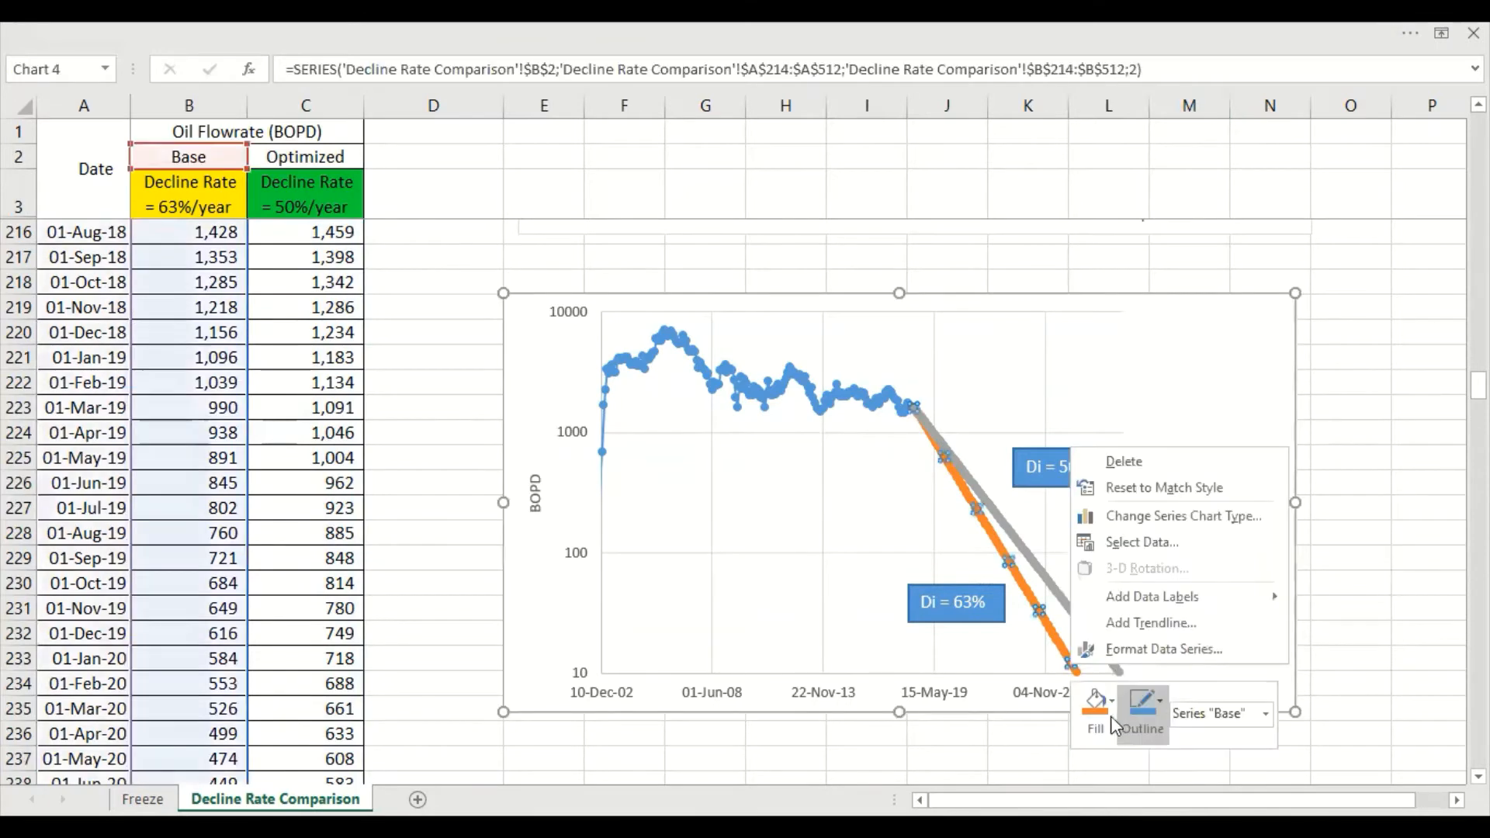
{"action": "left_click", "coordinate": [1101, 734]}
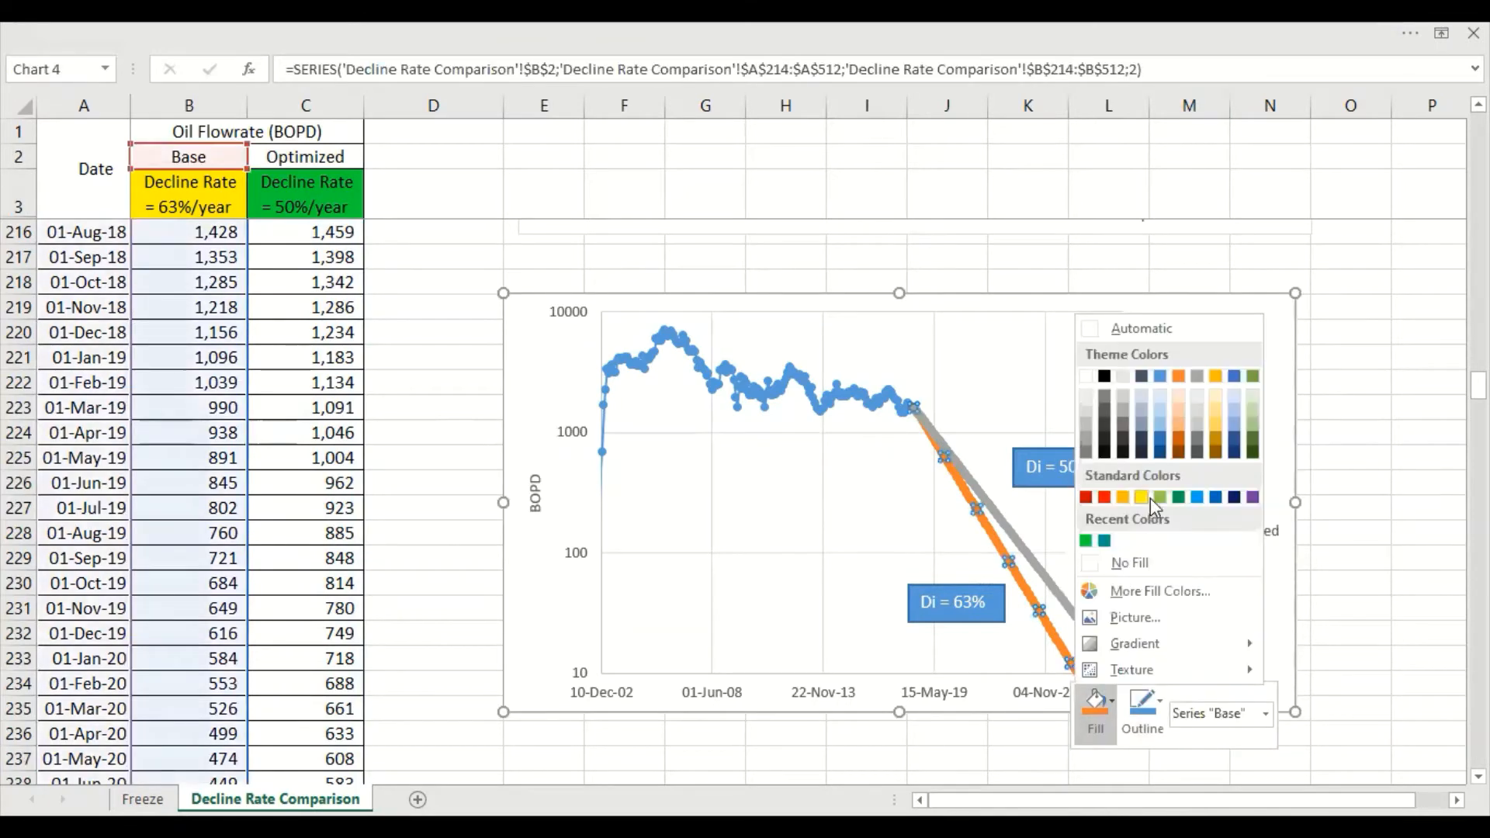
{"action": "left_click", "coordinate": [1111, 501]}
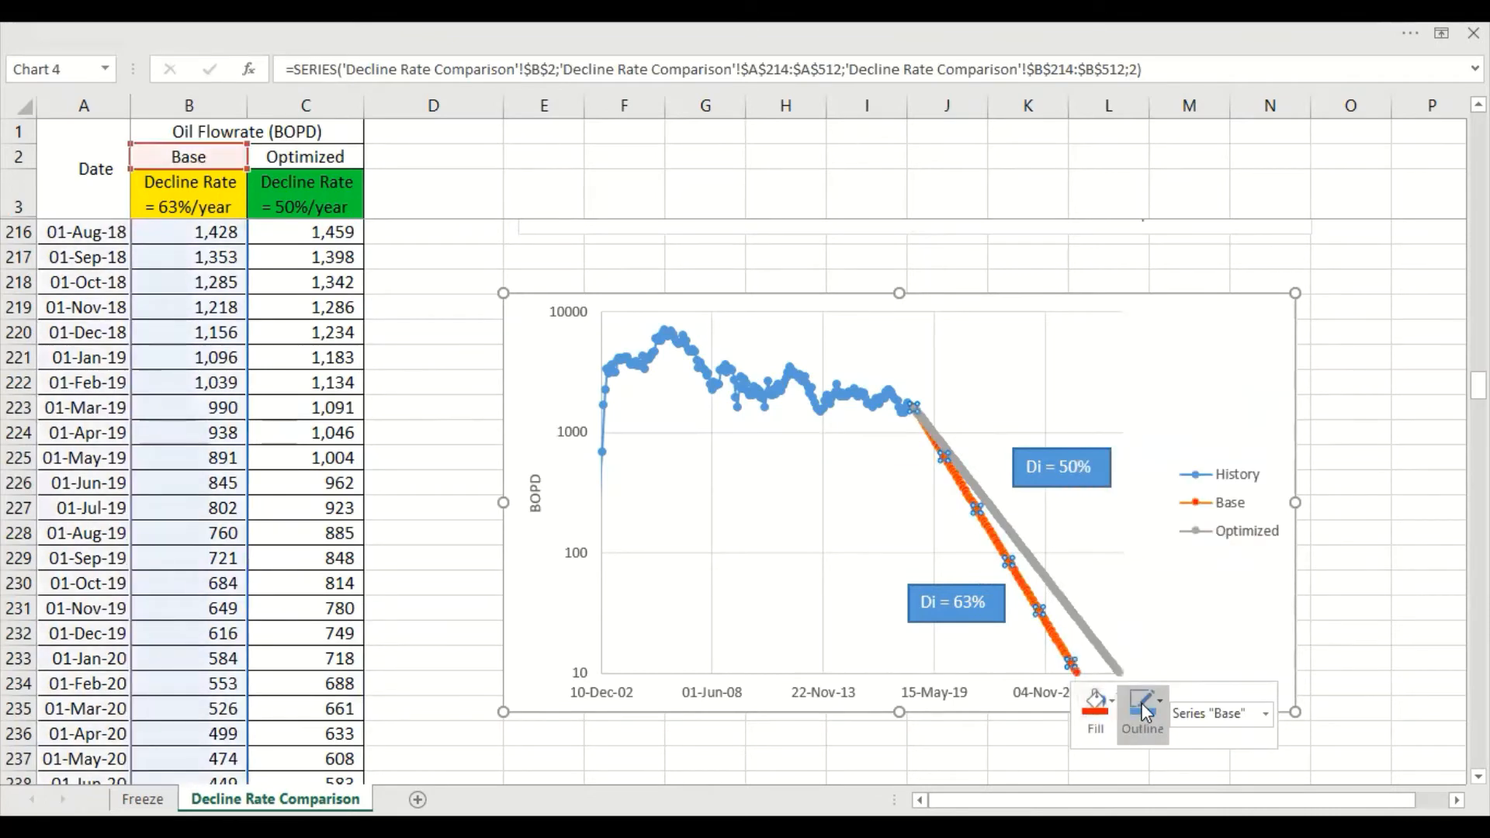
{"action": "left_click", "coordinate": [1144, 713]}
{"action": "left_click", "coordinate": [1141, 512]}
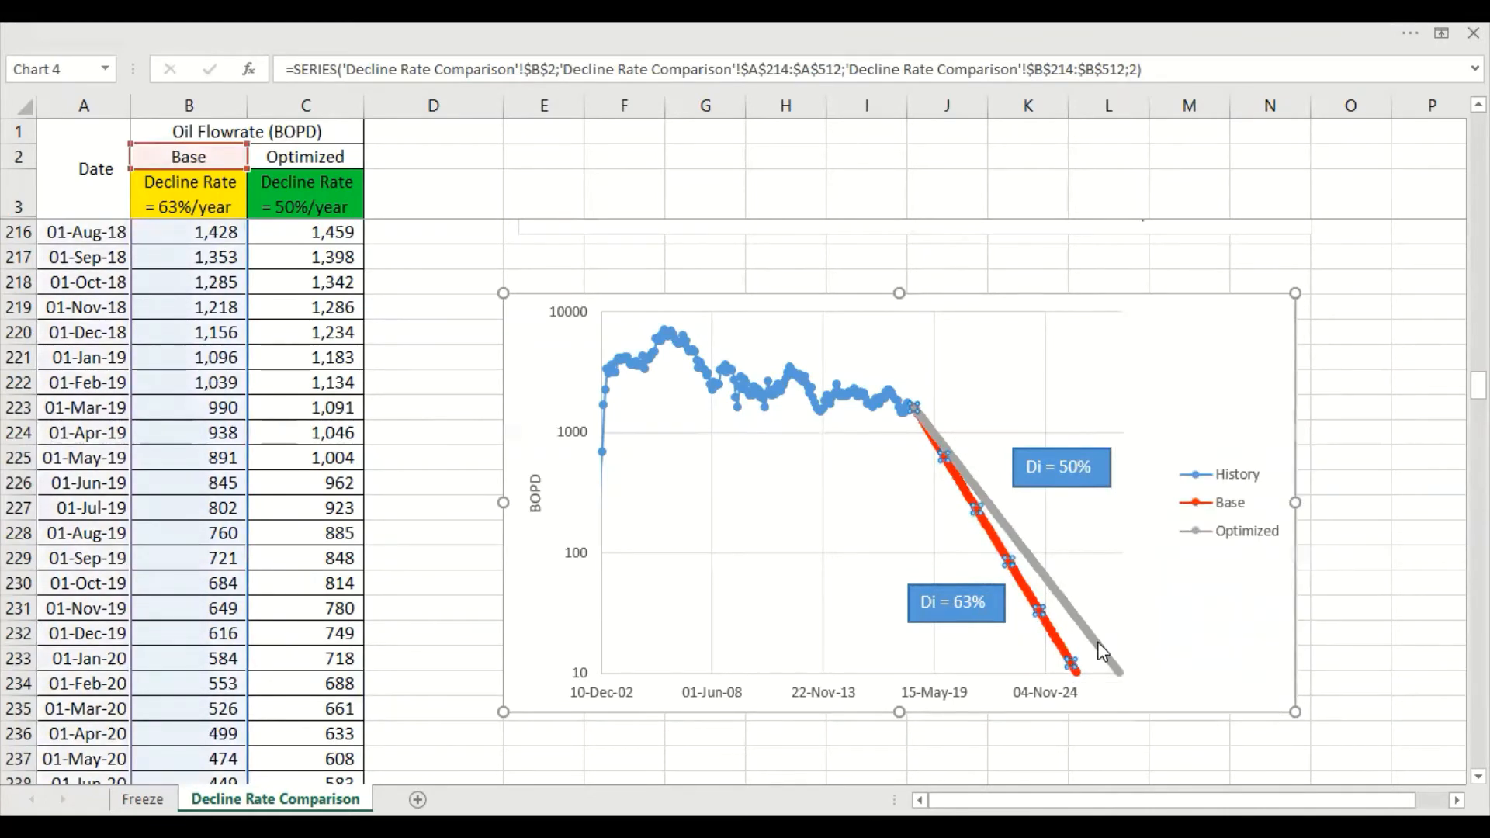
Color the Optimized series' markers and line green in the logarithmic chart
{"action": "right_click", "coordinate": [1102, 651]}
{"action": "left_click", "coordinate": [1134, 688]}
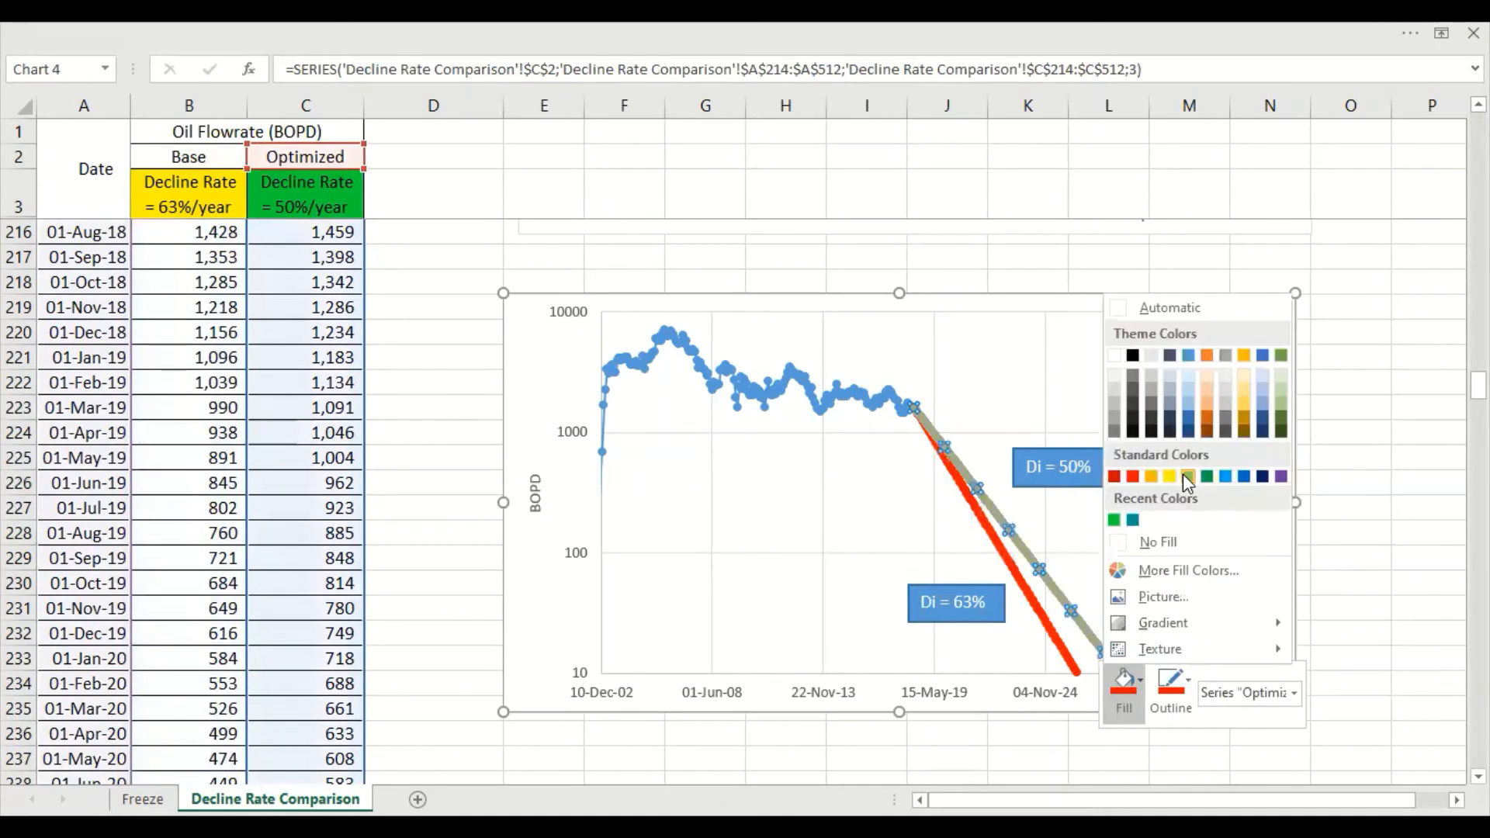
{"action": "left_click", "coordinate": [1207, 477]}
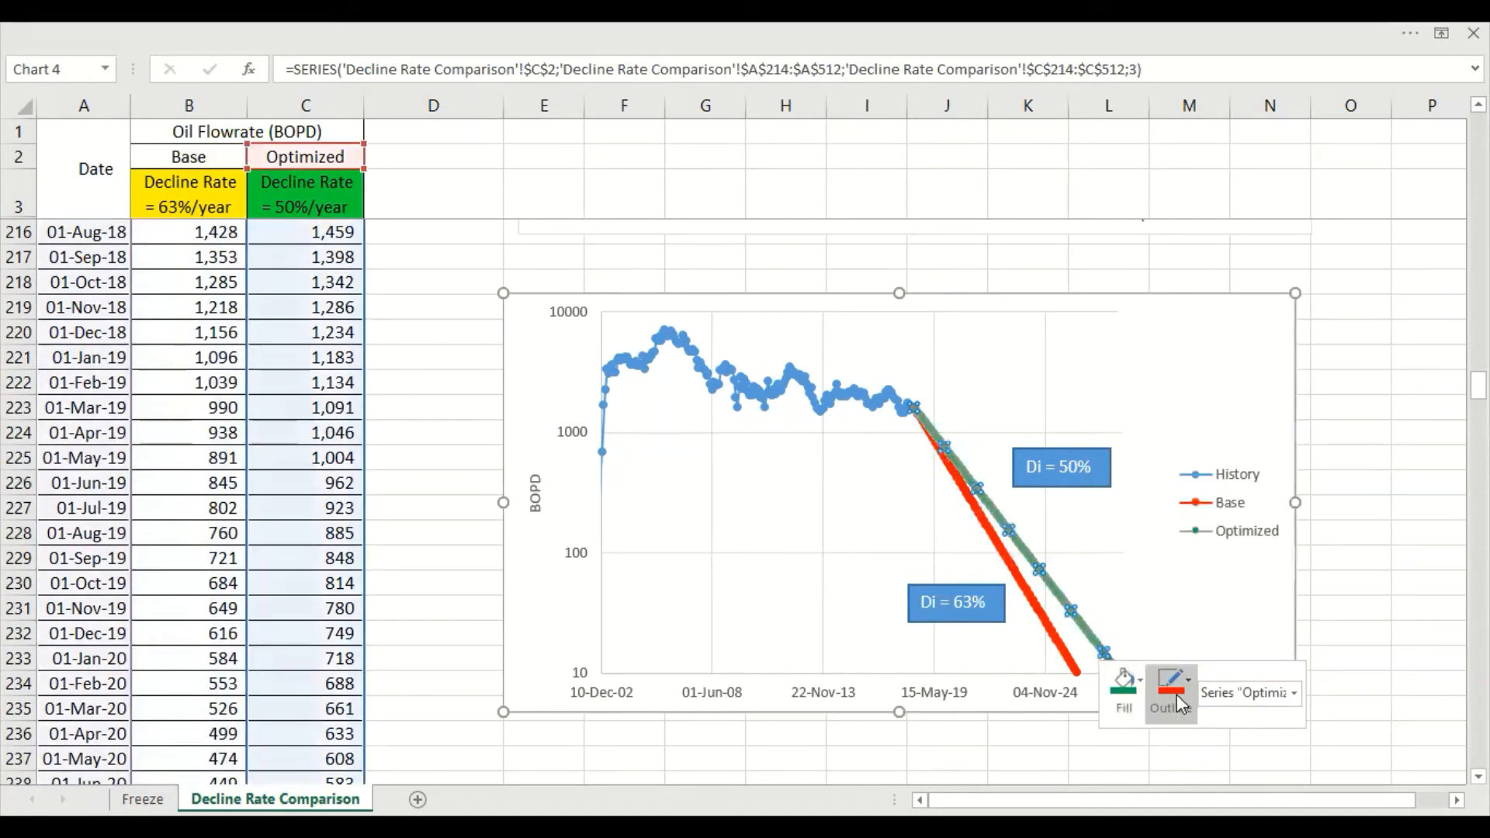
{"action": "left_click", "coordinate": [1177, 696]}
{"action": "left_click", "coordinate": [1250, 509]}
{"action": "left_click", "coordinate": [1347, 609]}
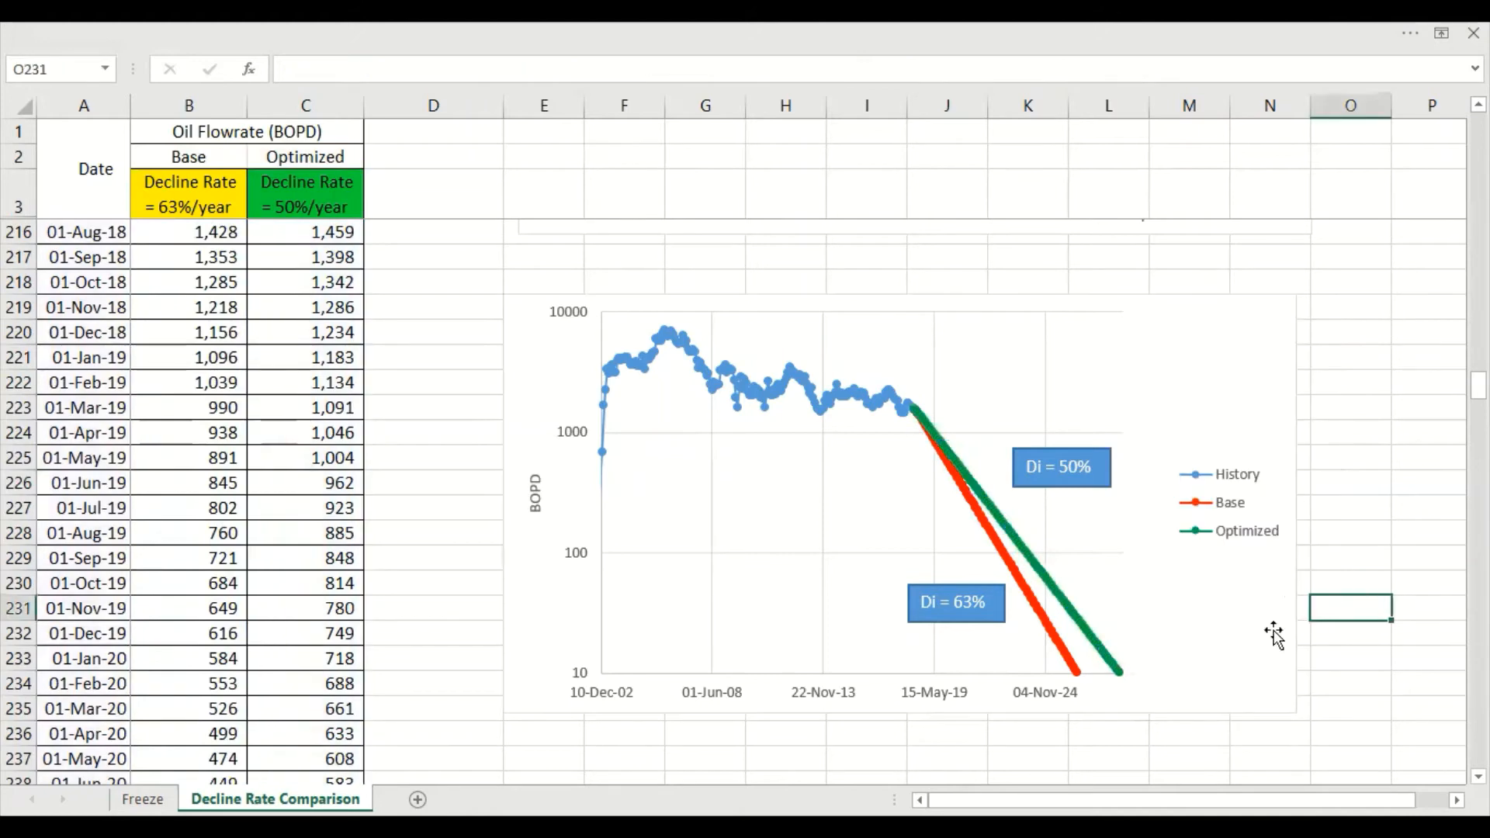
Give the "Di = 50%" label a white fill and a light green outline
{"action": "left_click", "coordinate": [1065, 483]}
{"action": "right_click", "coordinate": [1065, 482]}
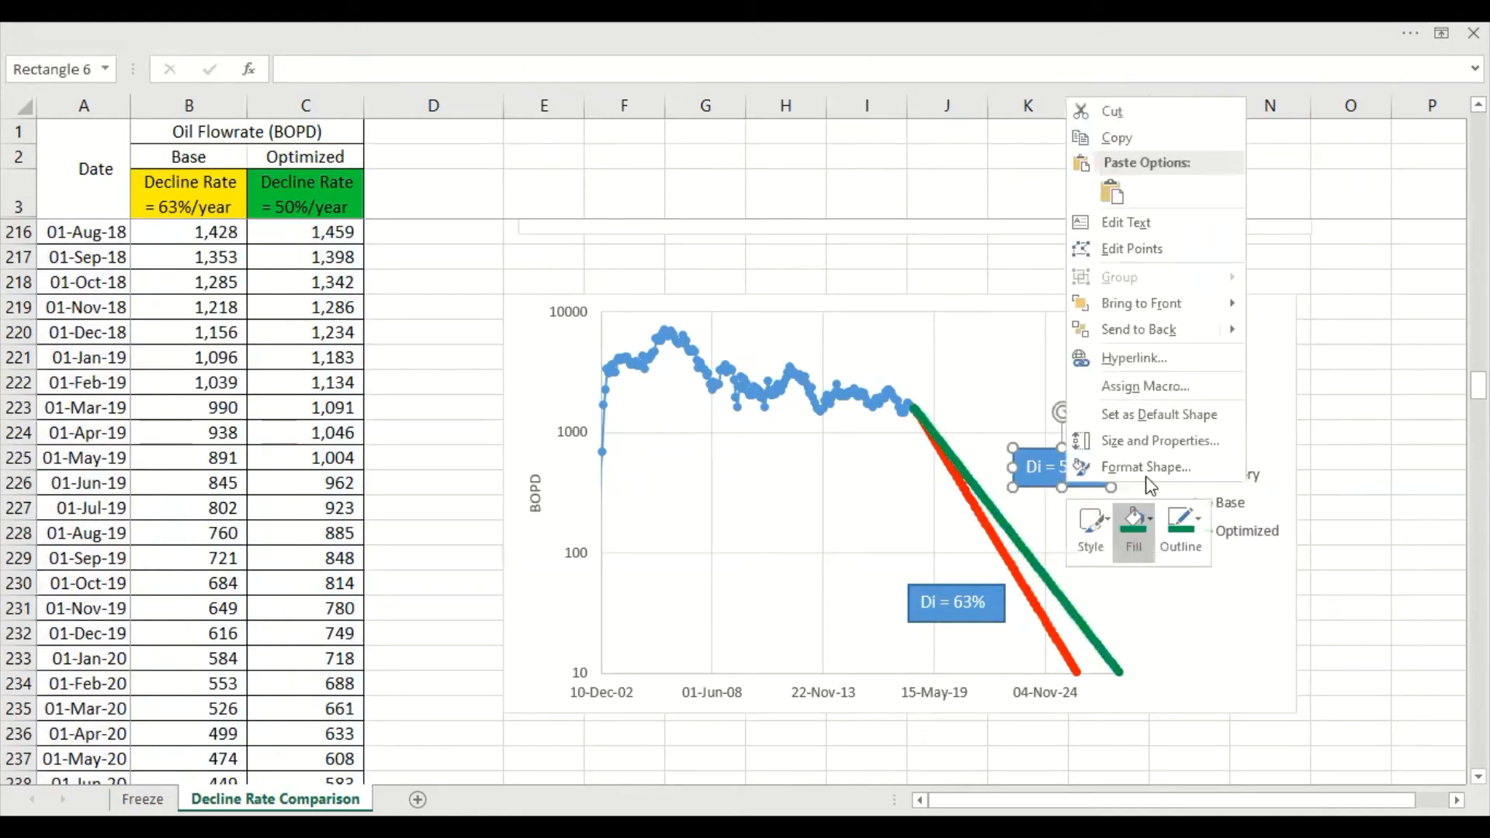
{"action": "left_click", "coordinate": [1150, 518]}
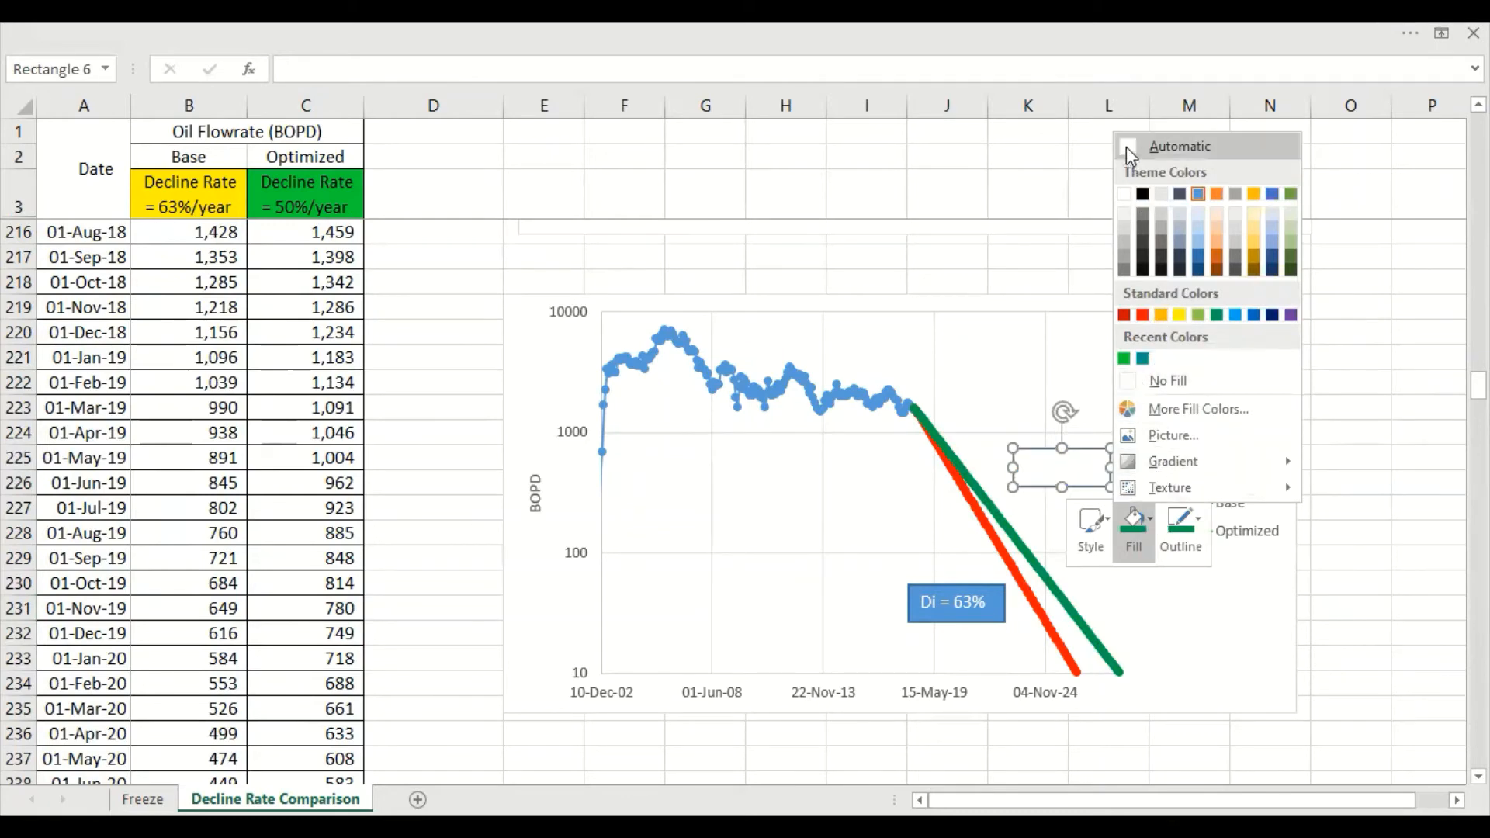
{"action": "left_click", "coordinate": [1180, 536]}
{"action": "left_click", "coordinate": [1181, 541]}
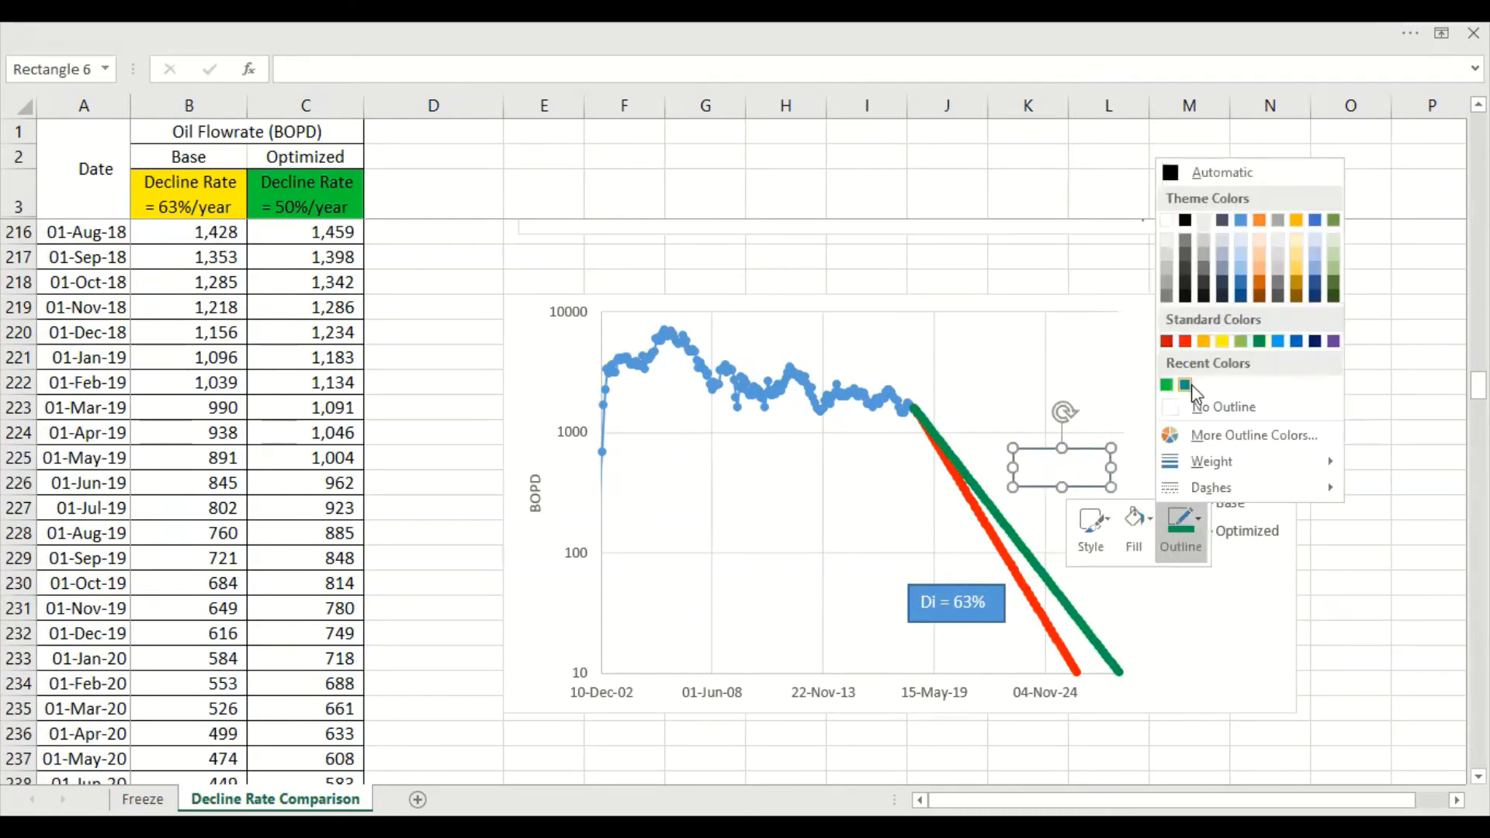
{"action": "left_click", "coordinate": [1184, 534]}
Change the font color of the "Di = 50%" label's text to the standard green
{"action": "triple_click", "coordinate": [1051, 466]}
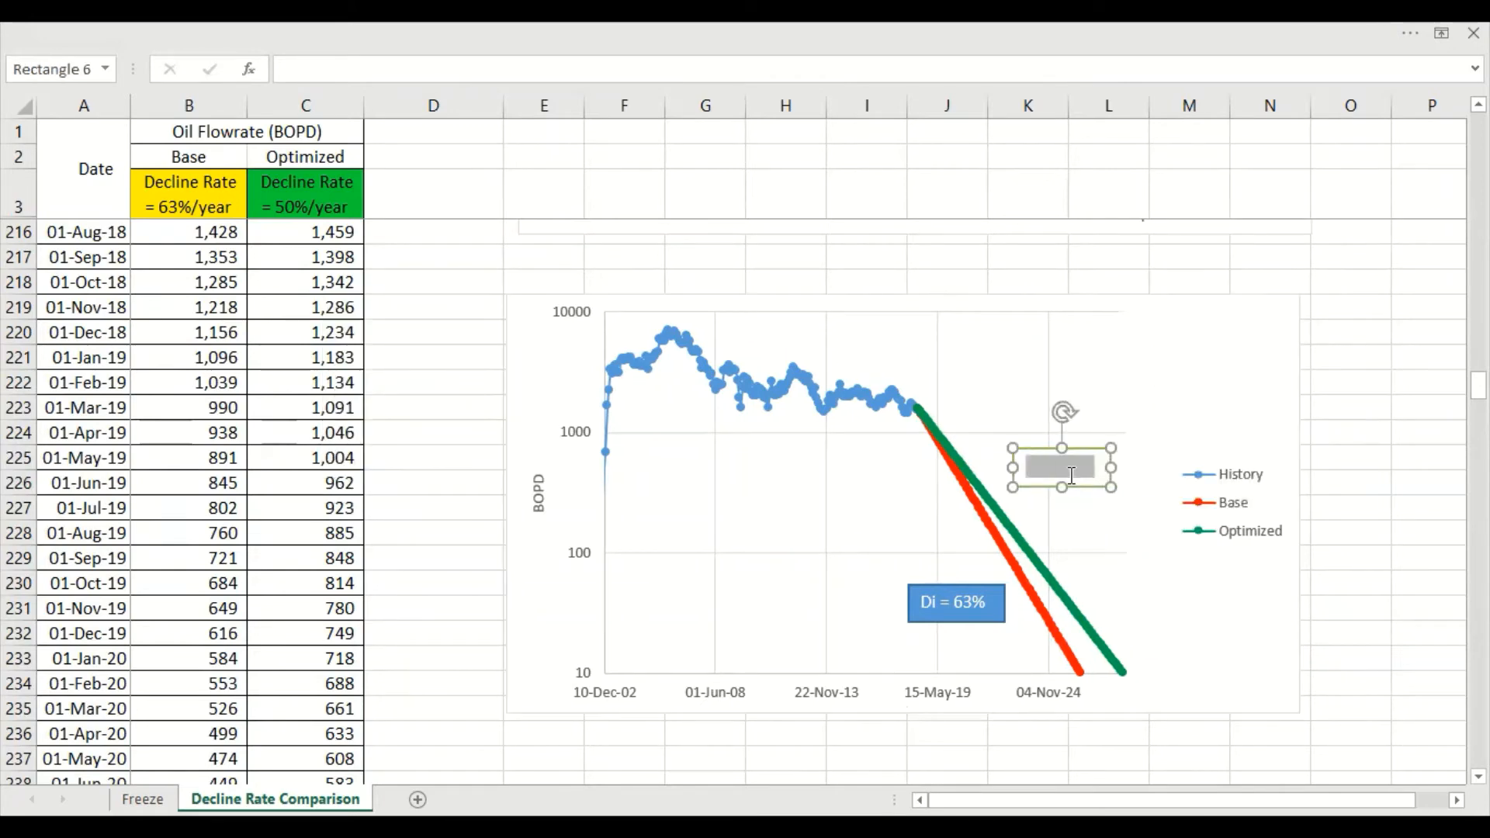
{"action": "right_click", "coordinate": [1072, 475]}
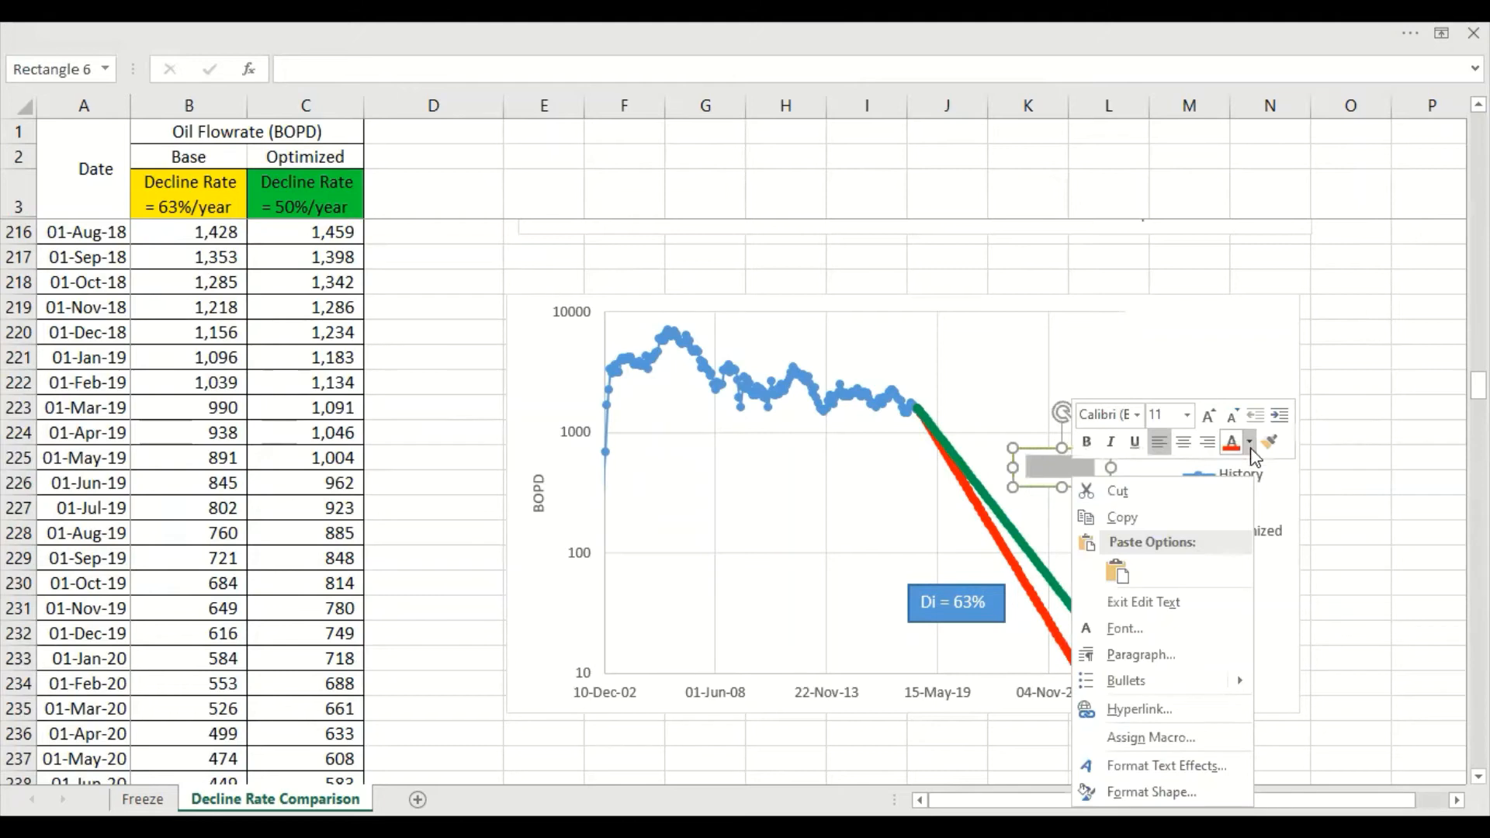
{"action": "left_click", "coordinate": [1250, 444]}
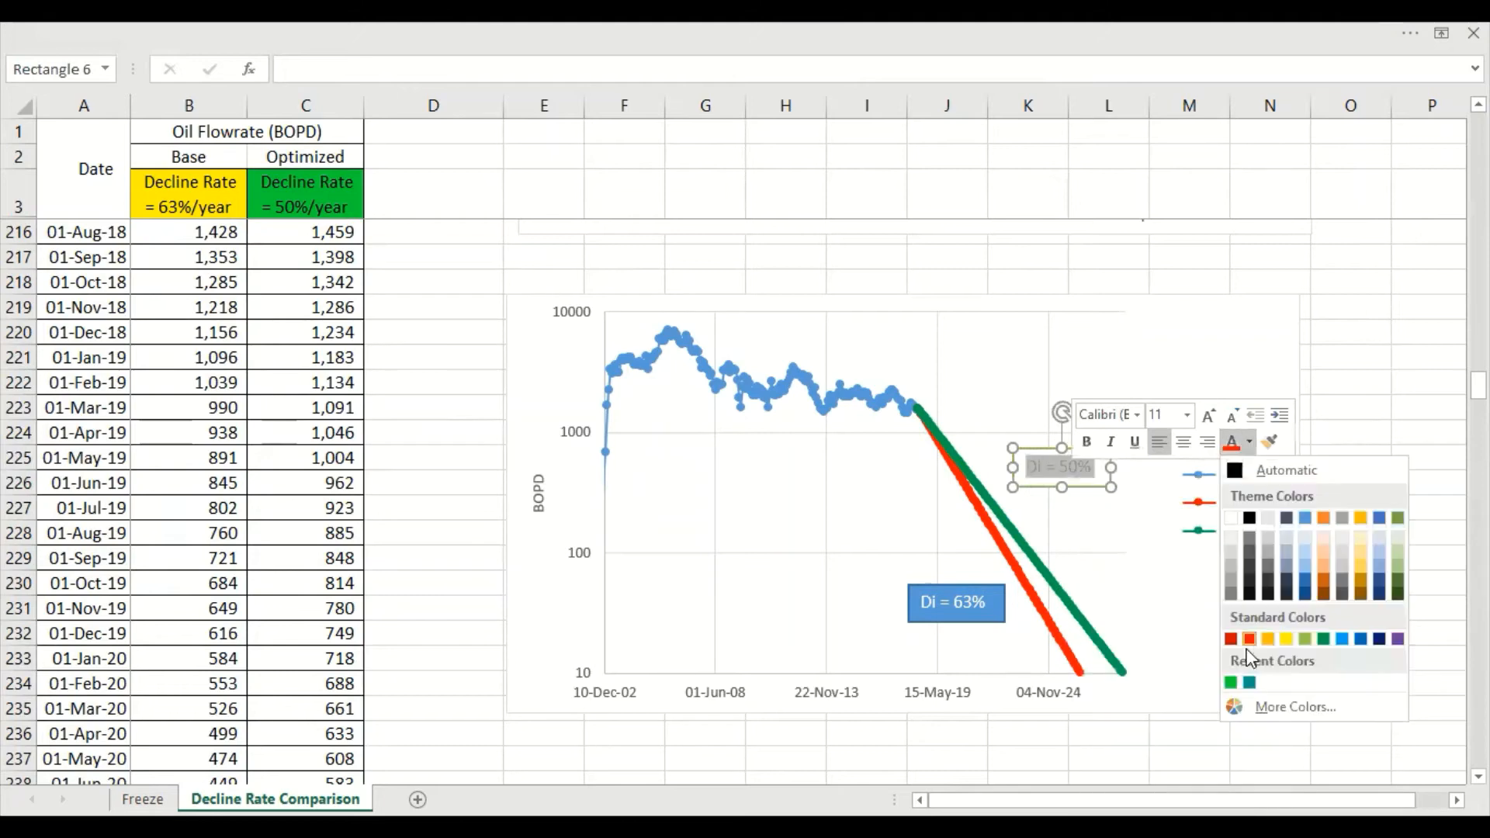
{"action": "left_click", "coordinate": [1324, 639]}
Change the outline of the "Di = 50%" label to the same green as the Optimized curve
{"action": "left_click", "coordinate": [1088, 487]}
{"action": "right_click", "coordinate": [1086, 485]}
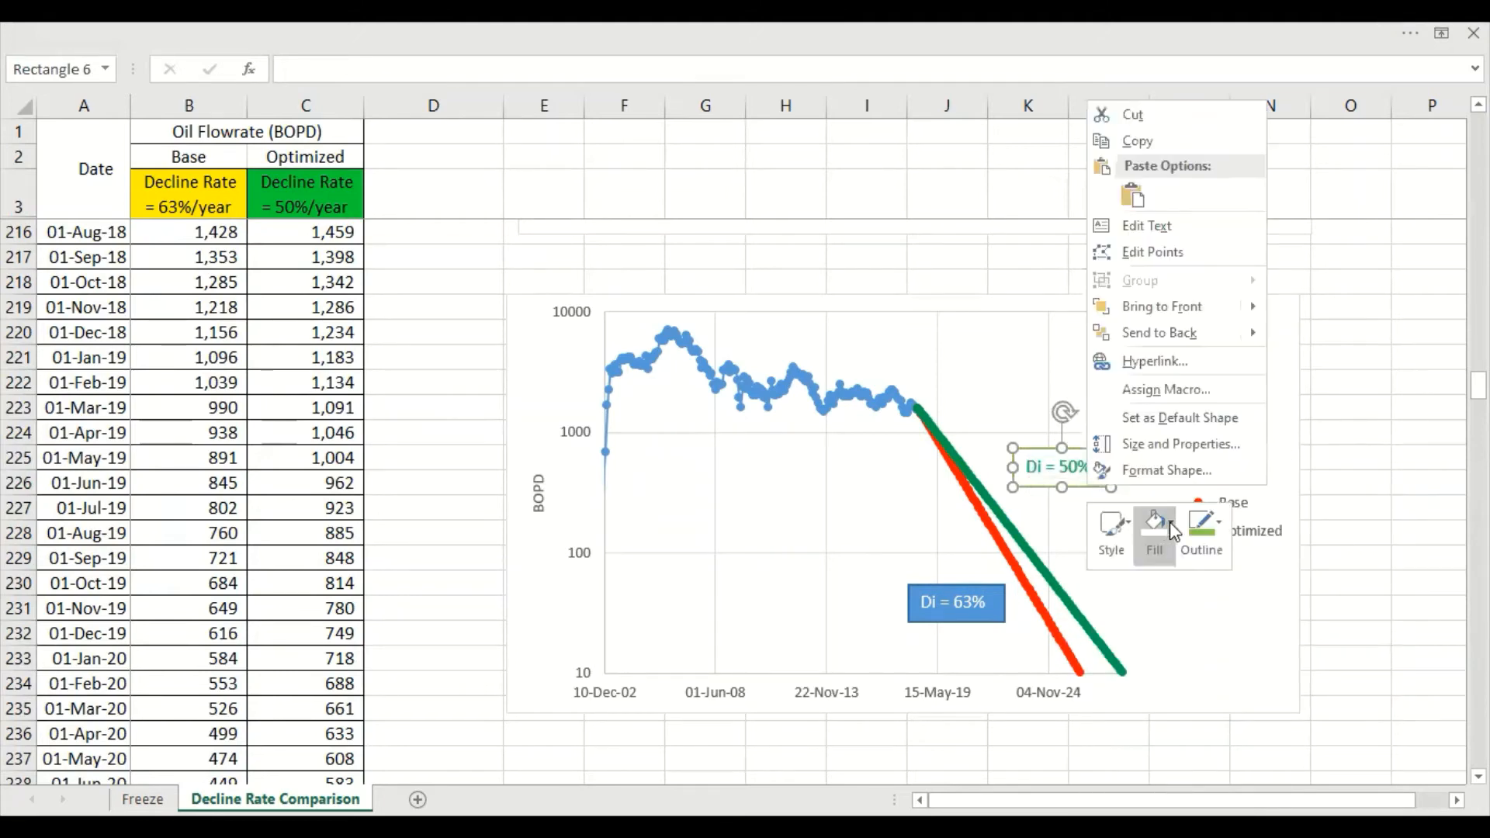
{"action": "left_click", "coordinate": [1183, 524]}
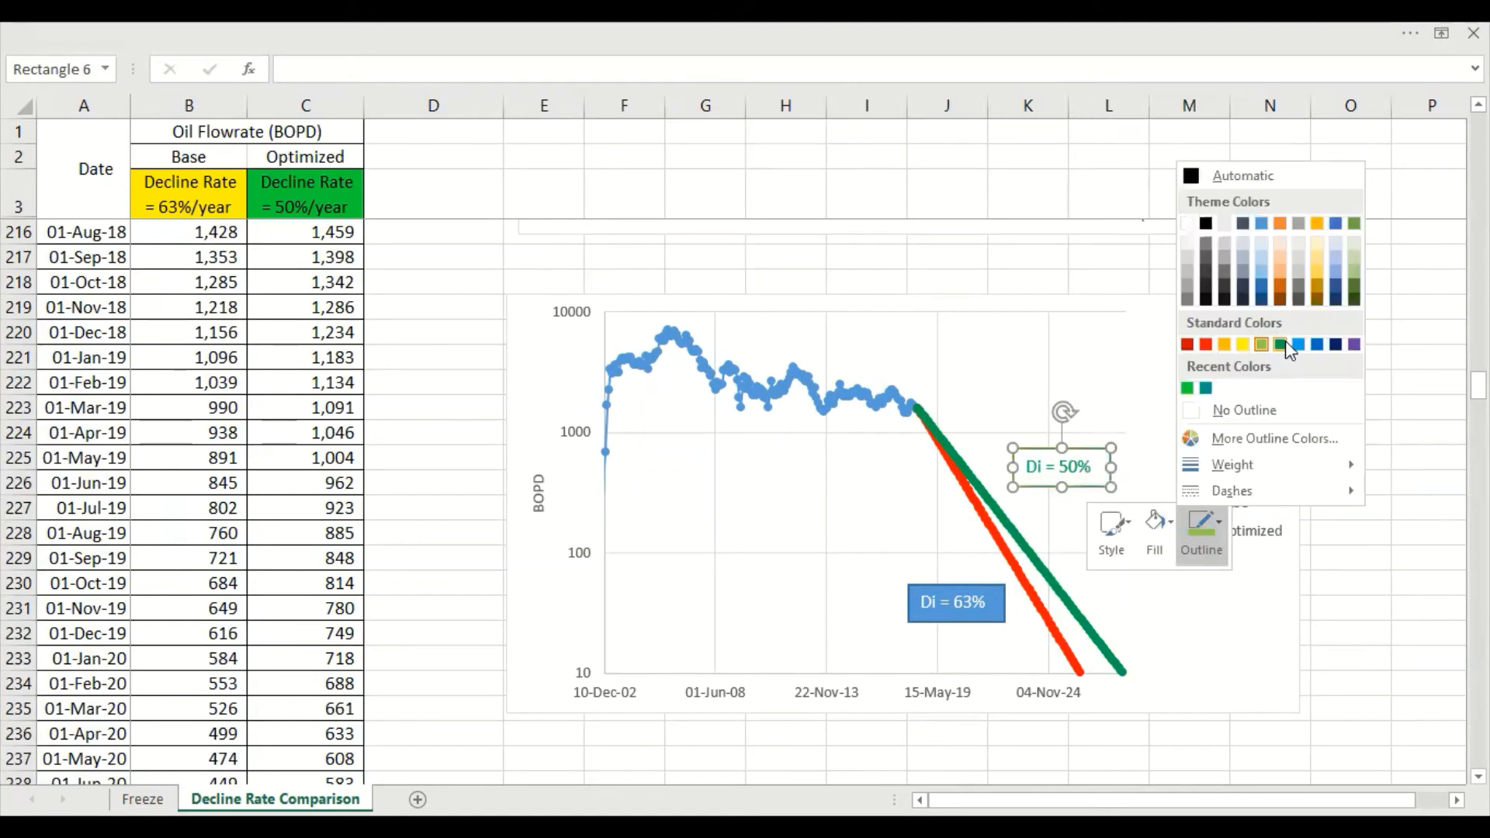
{"action": "left_click", "coordinate": [1282, 344]}
{"action": "left_click", "coordinate": [1351, 482]}
{"action": "scroll", "coordinate": [1351, 482], "scroll_direction": "up", "scroll_amount": 2}
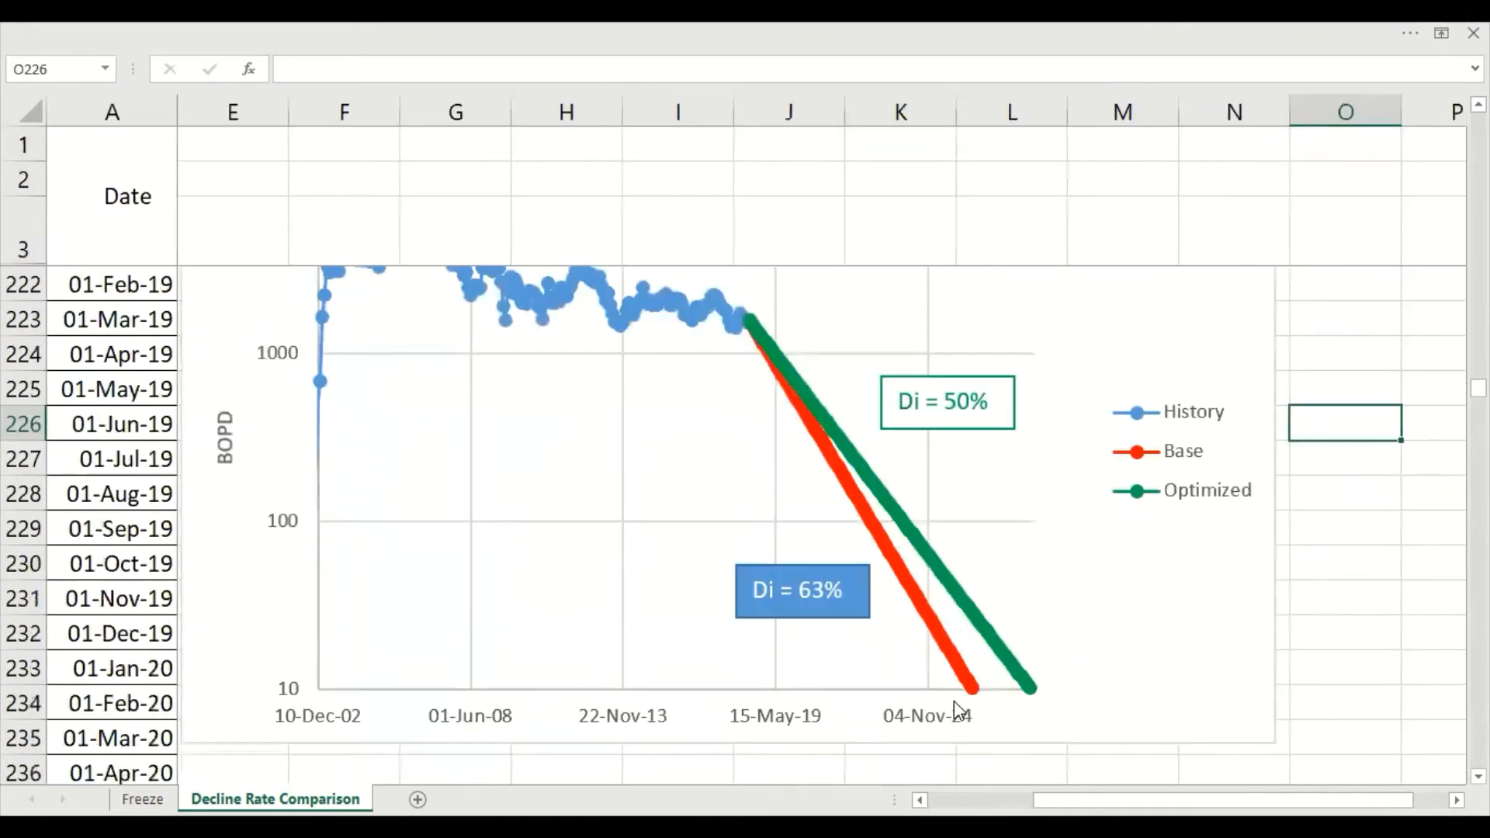
Give the "Di = 63%" label a white fill and change its text color to red
{"action": "left_click", "coordinate": [851, 612]}
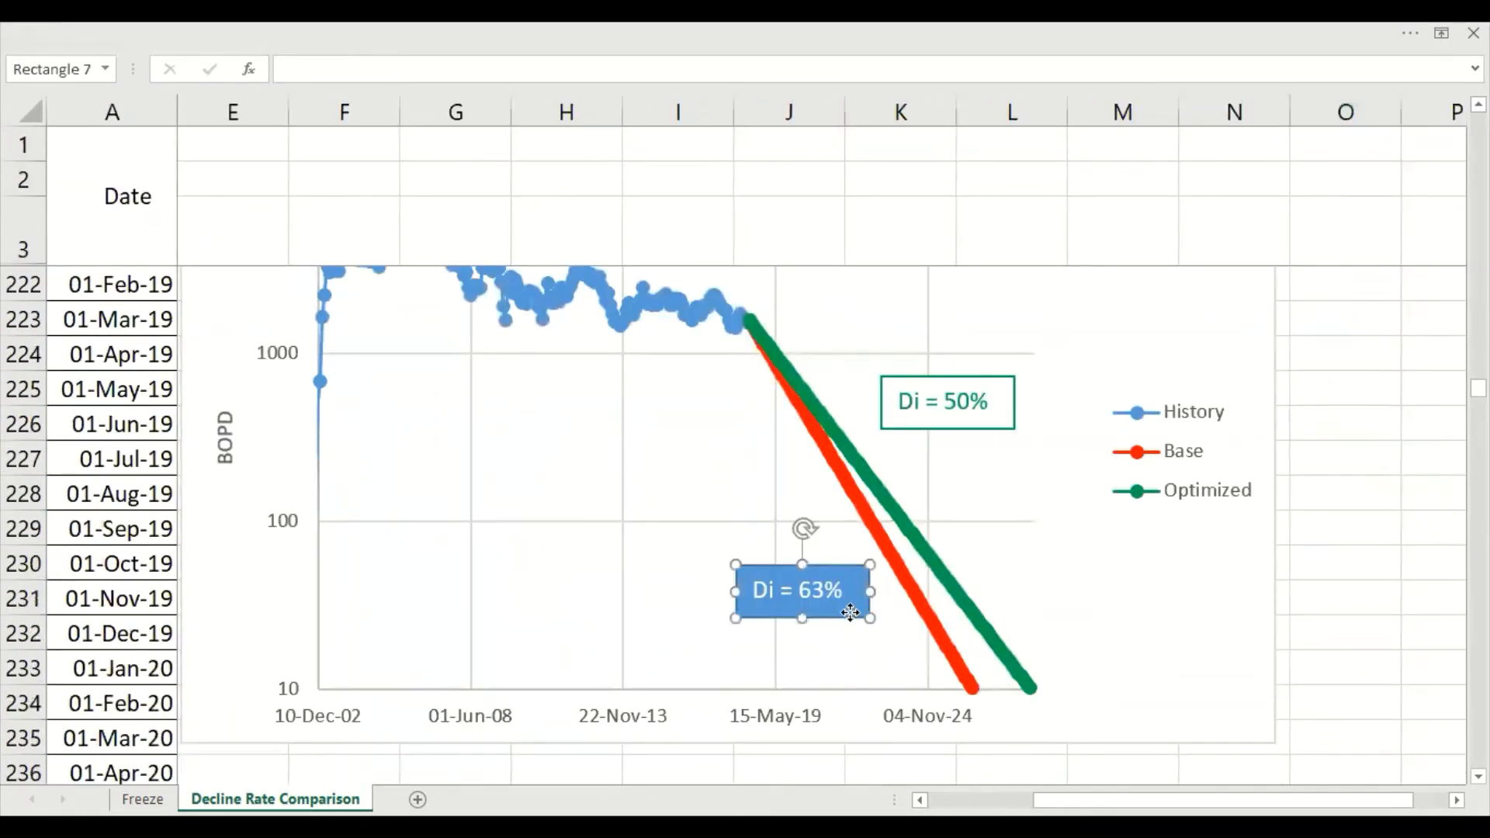
{"action": "right_click", "coordinate": [851, 613]}
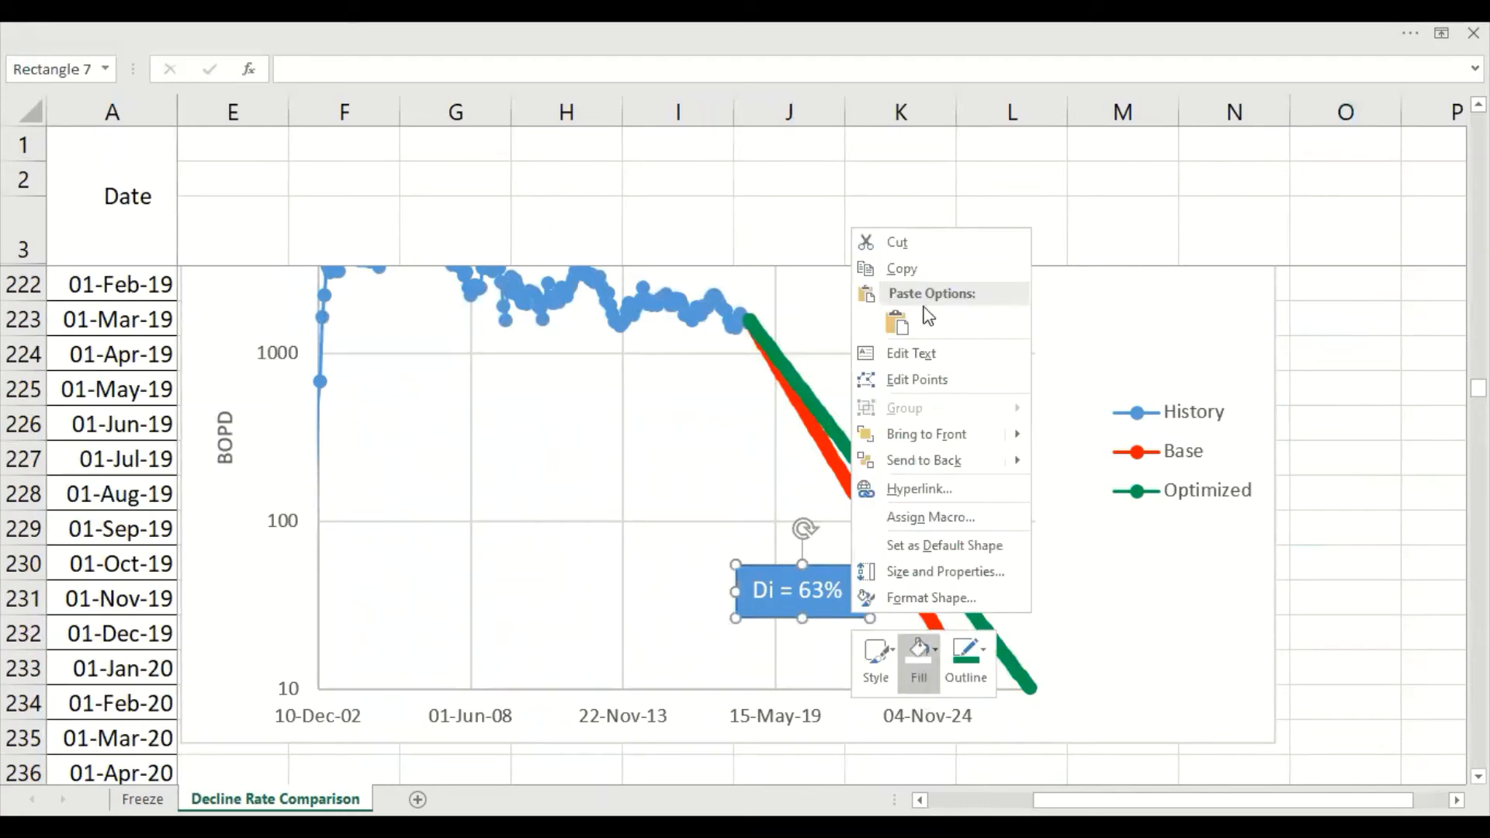
{"action": "left_click", "coordinate": [919, 646]}
{"action": "left_click", "coordinate": [911, 281]}
{"action": "triple_click", "coordinate": [788, 592]}
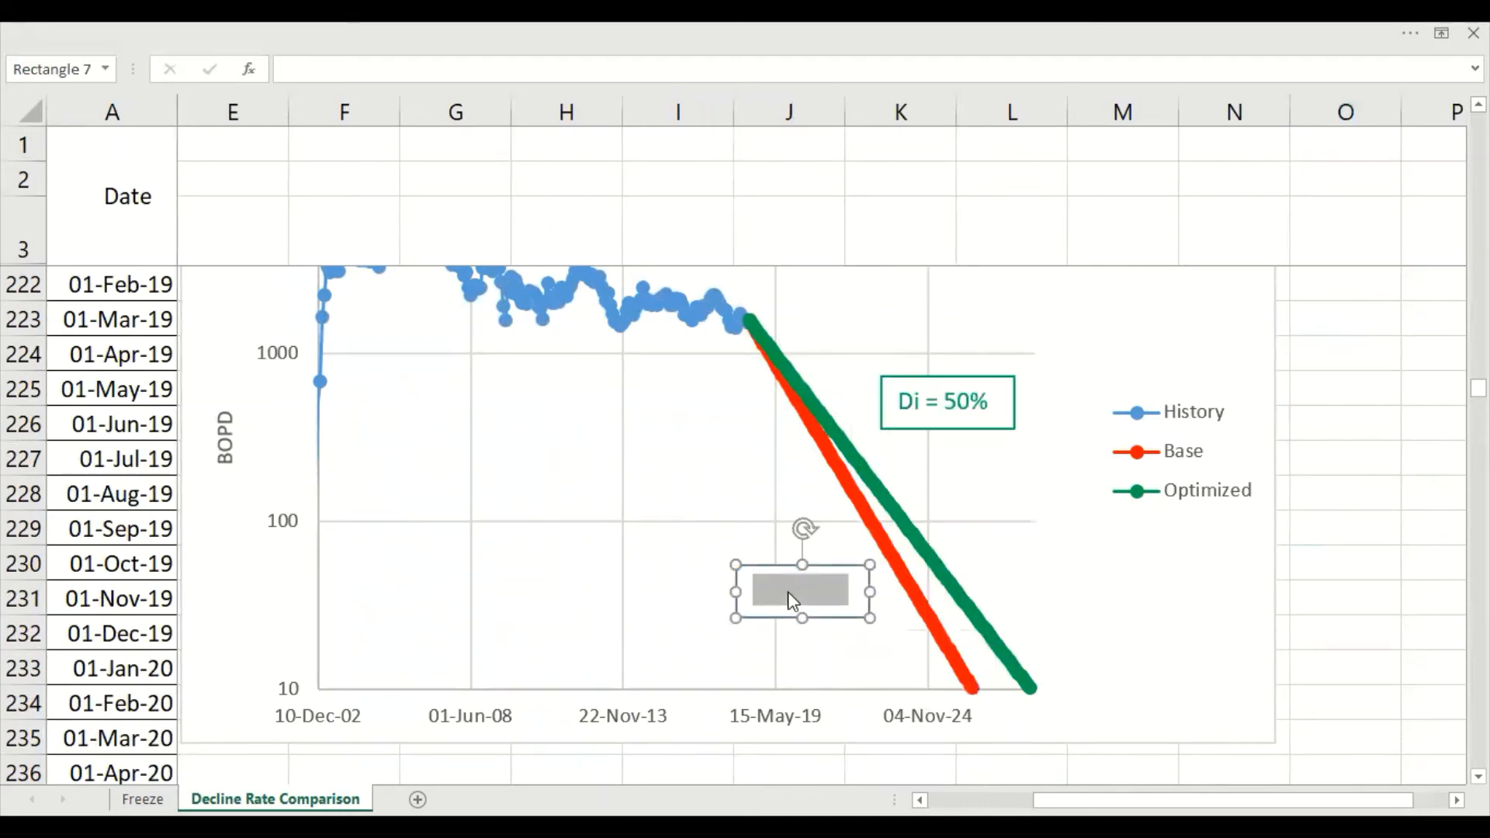
{"action": "right_click", "coordinate": [790, 596]}
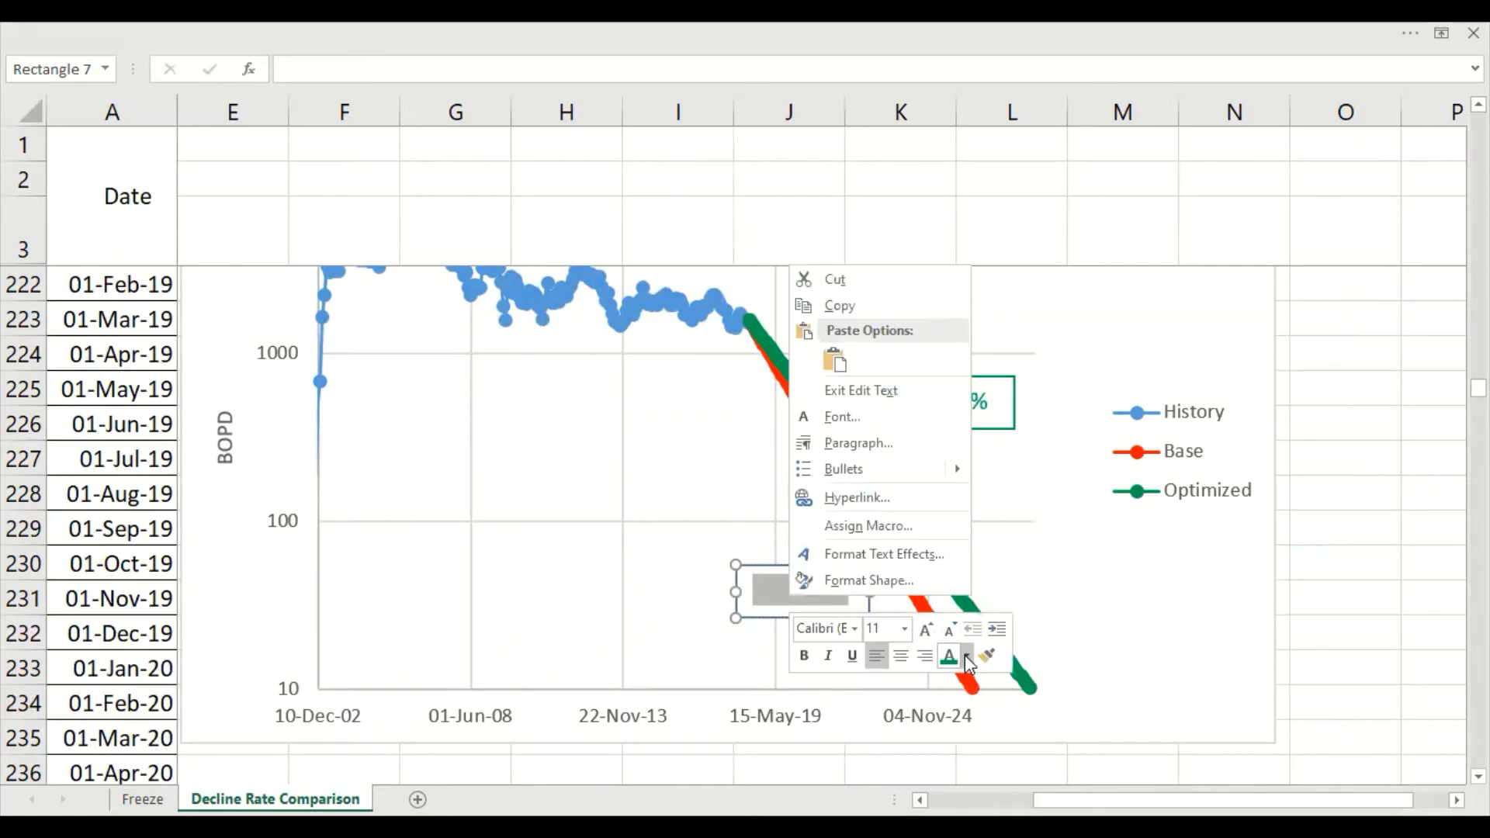
{"action": "left_click", "coordinate": [948, 656]}
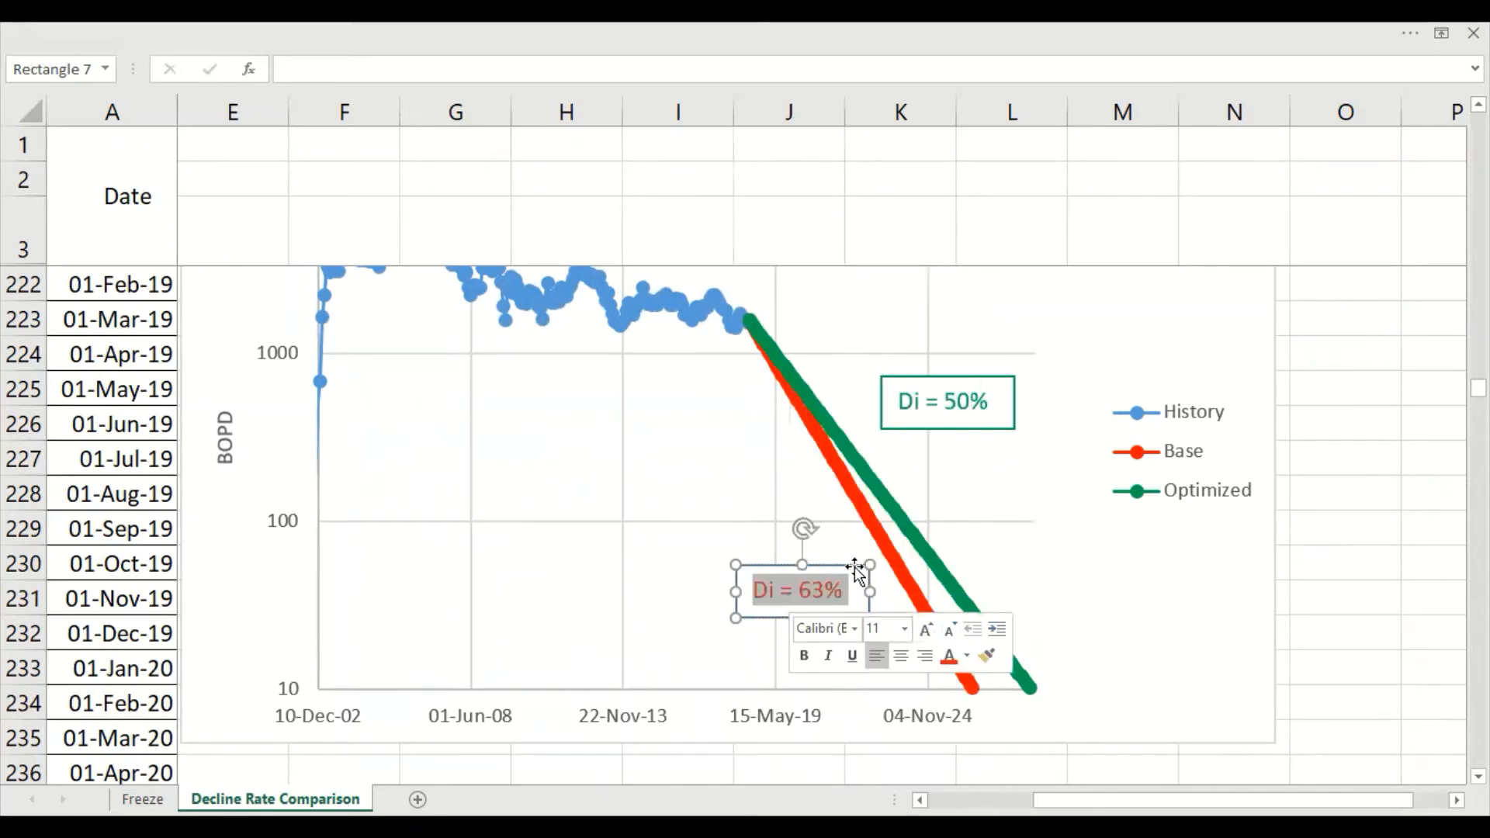
Change the outline of the "Di = 63%" label to the same red as the Base curve
{"action": "left_click", "coordinate": [855, 566]}
{"action": "right_click", "coordinate": [855, 566]}
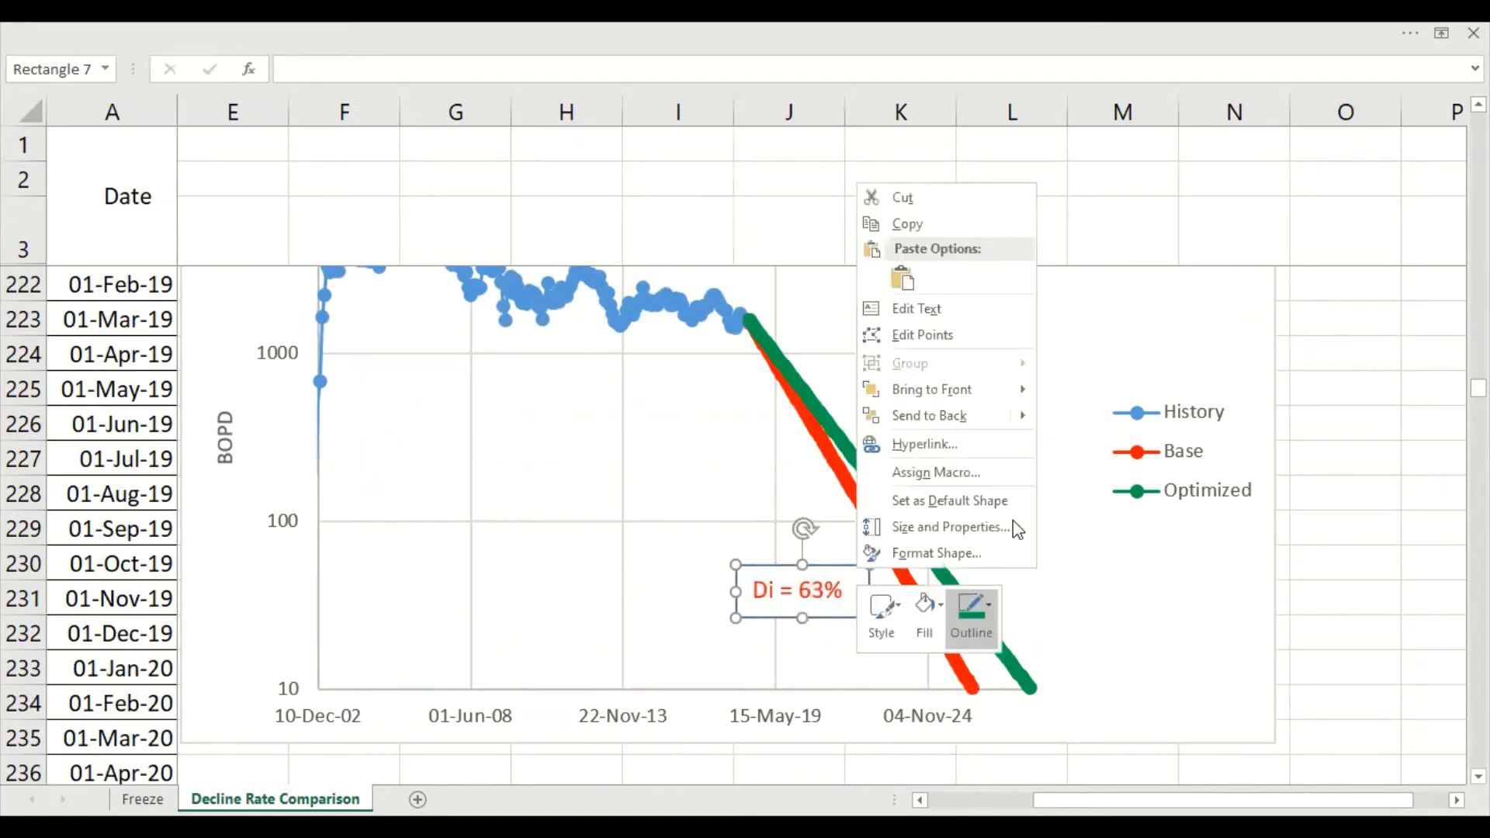
{"action": "left_click", "coordinate": [971, 613]}
{"action": "left_click", "coordinate": [978, 431]}
{"action": "left_click", "coordinate": [1328, 516]}
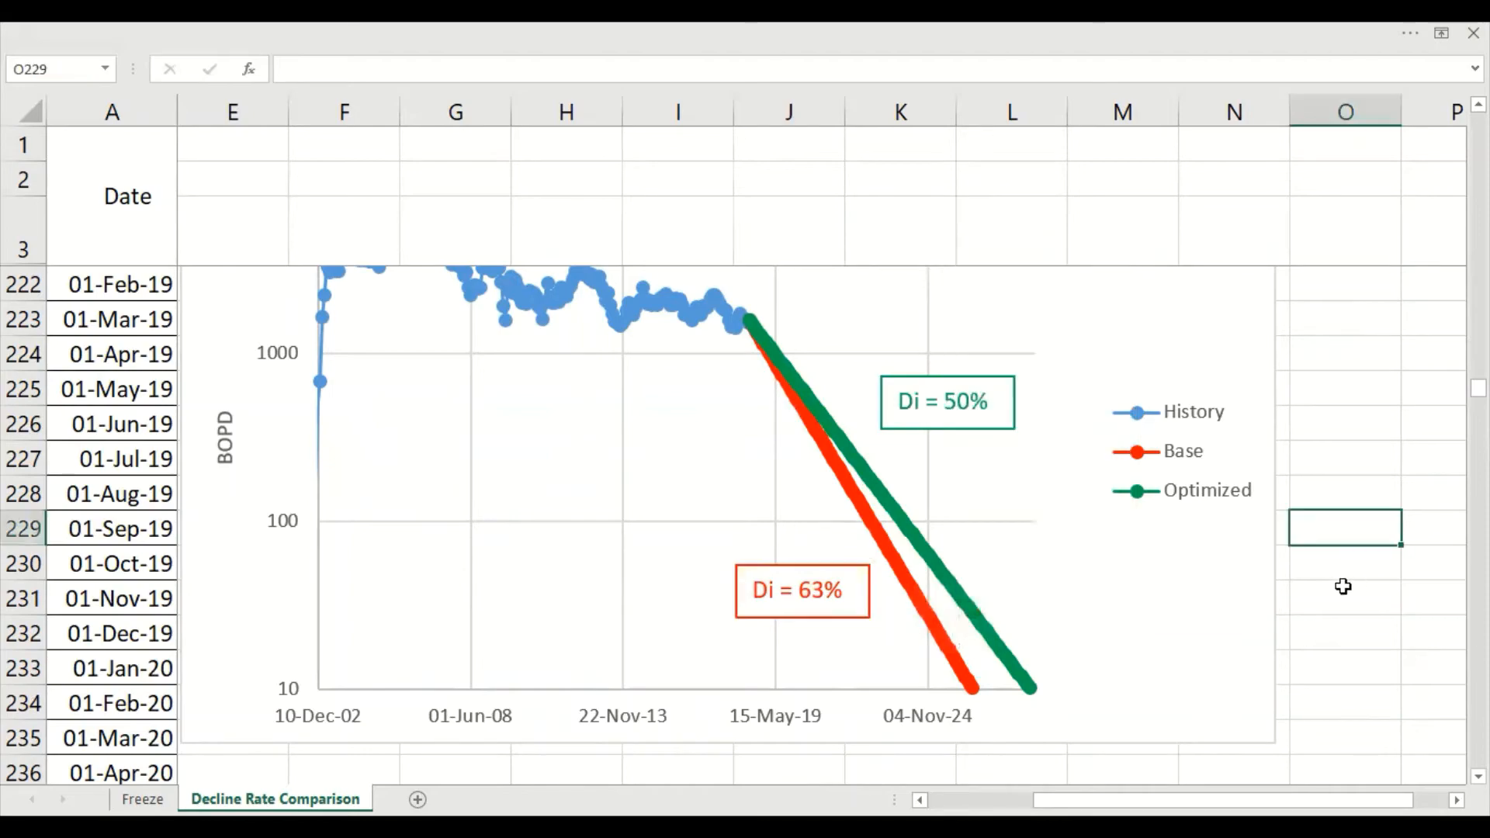
Compare the linear chart with the finished logarithmic chart beside the flowrate table
{"action": "scroll", "coordinate": [1334, 592], "scroll_direction": "down", "scroll_amount": 1, "text": "ctrl"}
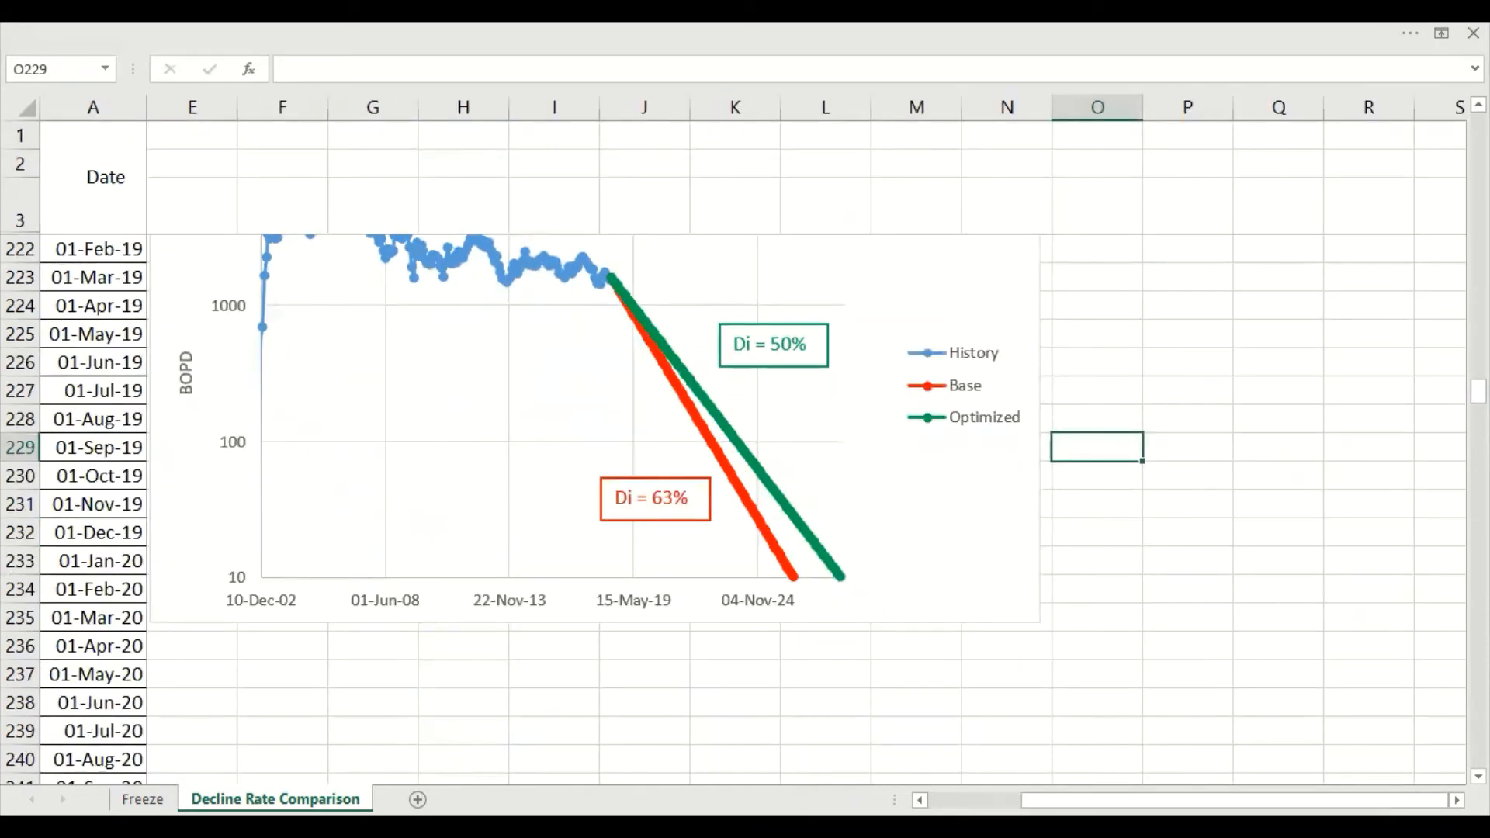
{"action": "left_click_drag", "start_coordinate": [1119, 801], "coordinate": [1026, 800]}
{"action": "scroll", "coordinate": [1025, 689], "scroll_direction": "up", "scroll_amount": 5}
{"action": "scroll", "coordinate": [1025, 616], "scroll_direction": "up", "scroll_amount": 5}
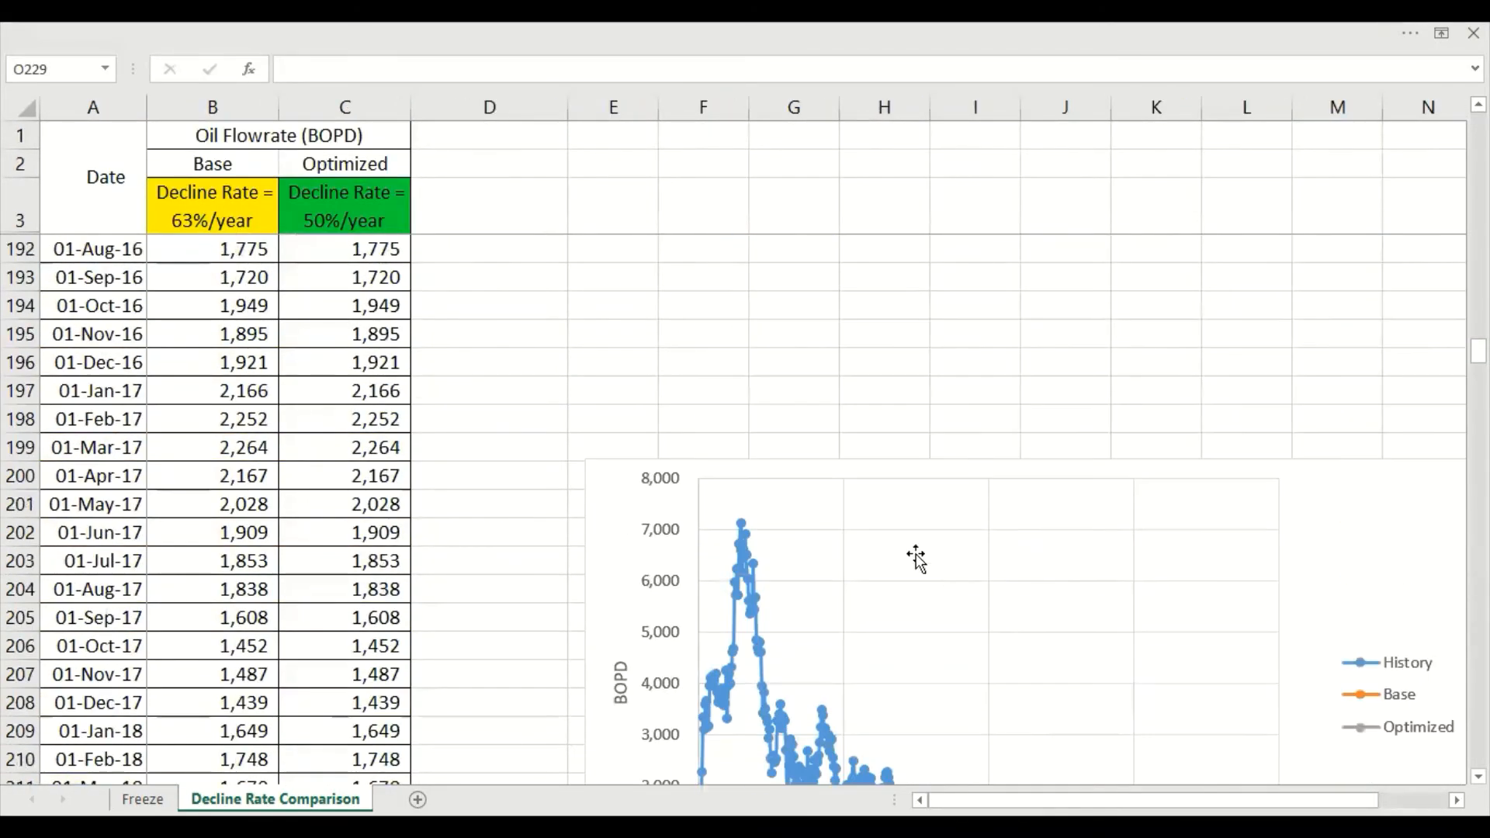
{"action": "scroll", "coordinate": [918, 559], "scroll_direction": "down", "scroll_amount": 5}
{"action": "left_click", "coordinate": [873, 497]}
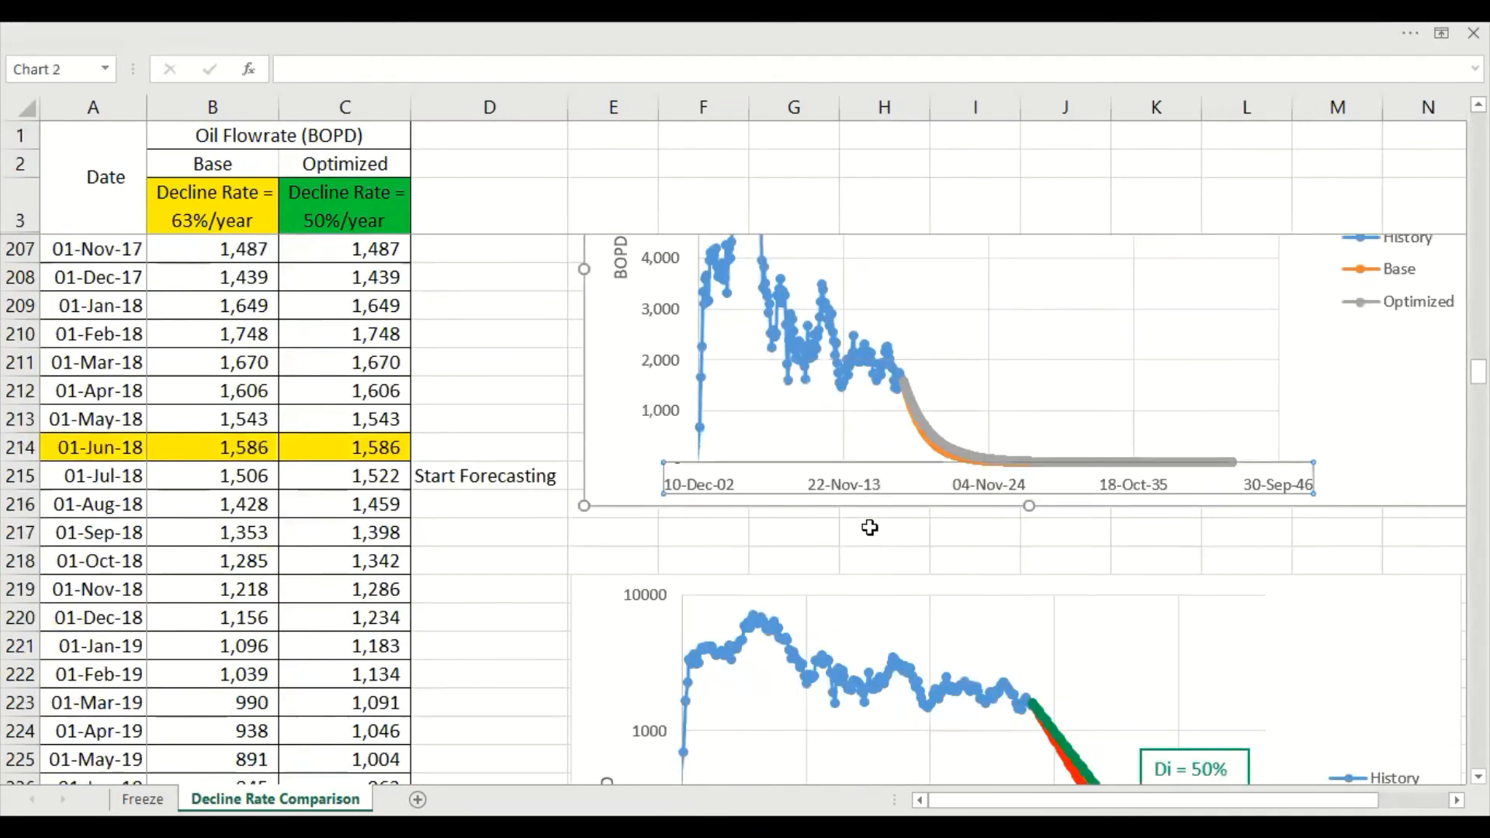
{"action": "left_click", "coordinate": [871, 527]}
{"action": "scroll", "coordinate": [858, 590], "scroll_direction": "down", "scroll_amount": 4}
{"action": "left_click", "coordinate": [607, 466]}
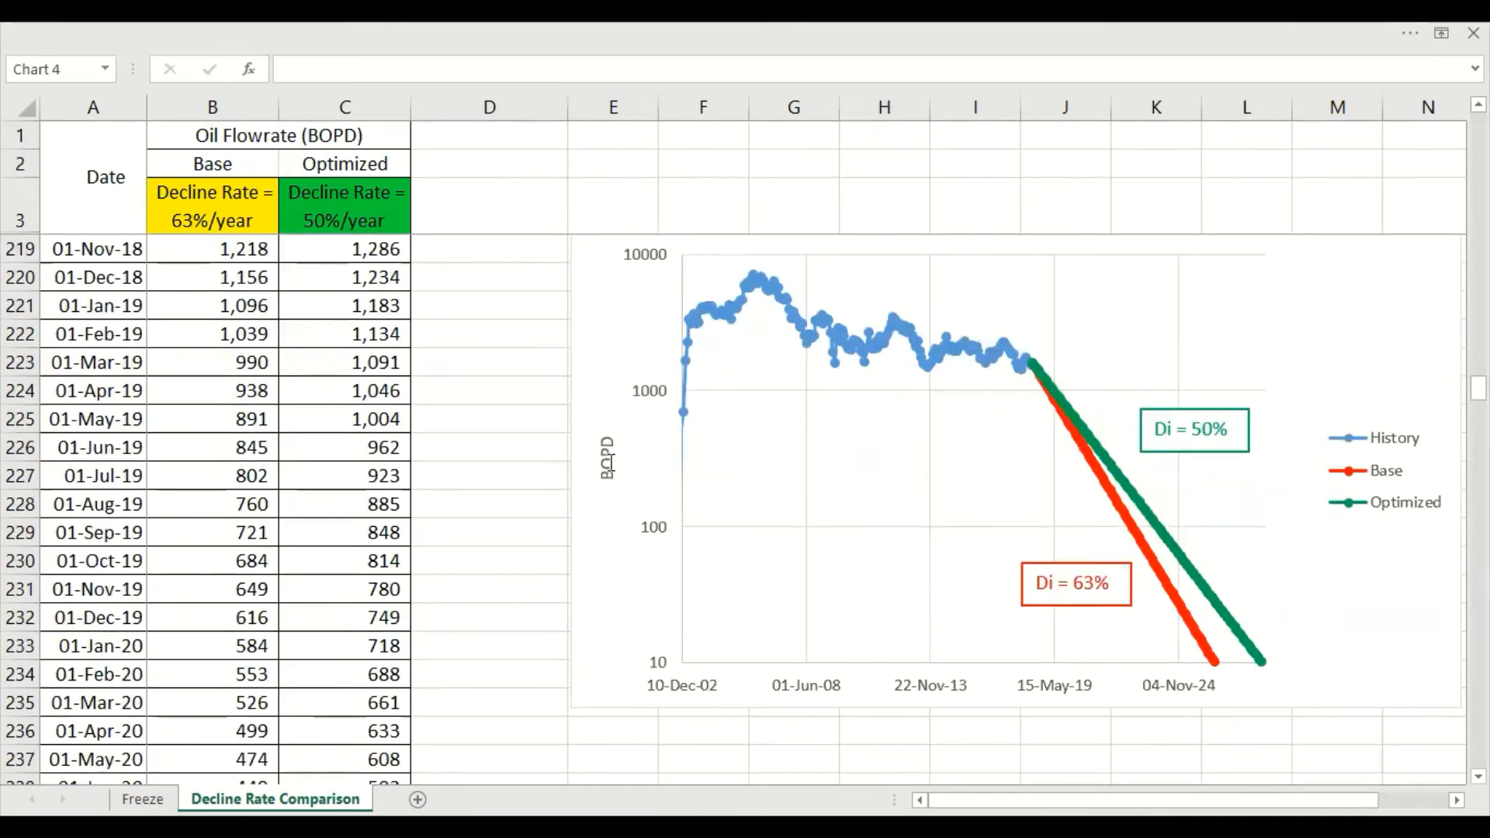
{"action": "scroll", "coordinate": [871, 476], "scroll_direction": "up", "scroll_amount": 2}
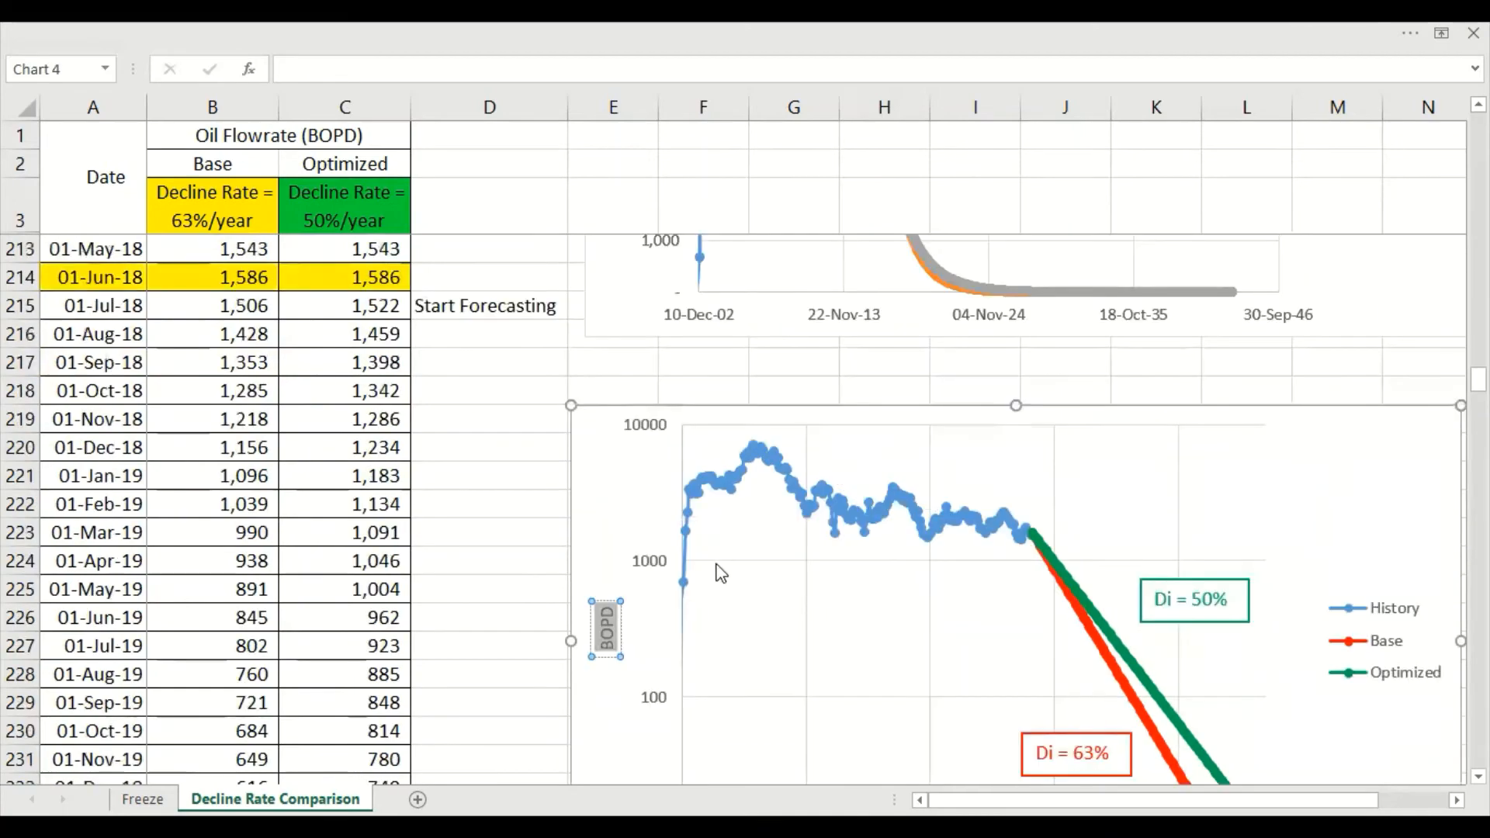
{"action": "left_click", "coordinate": [739, 325]}
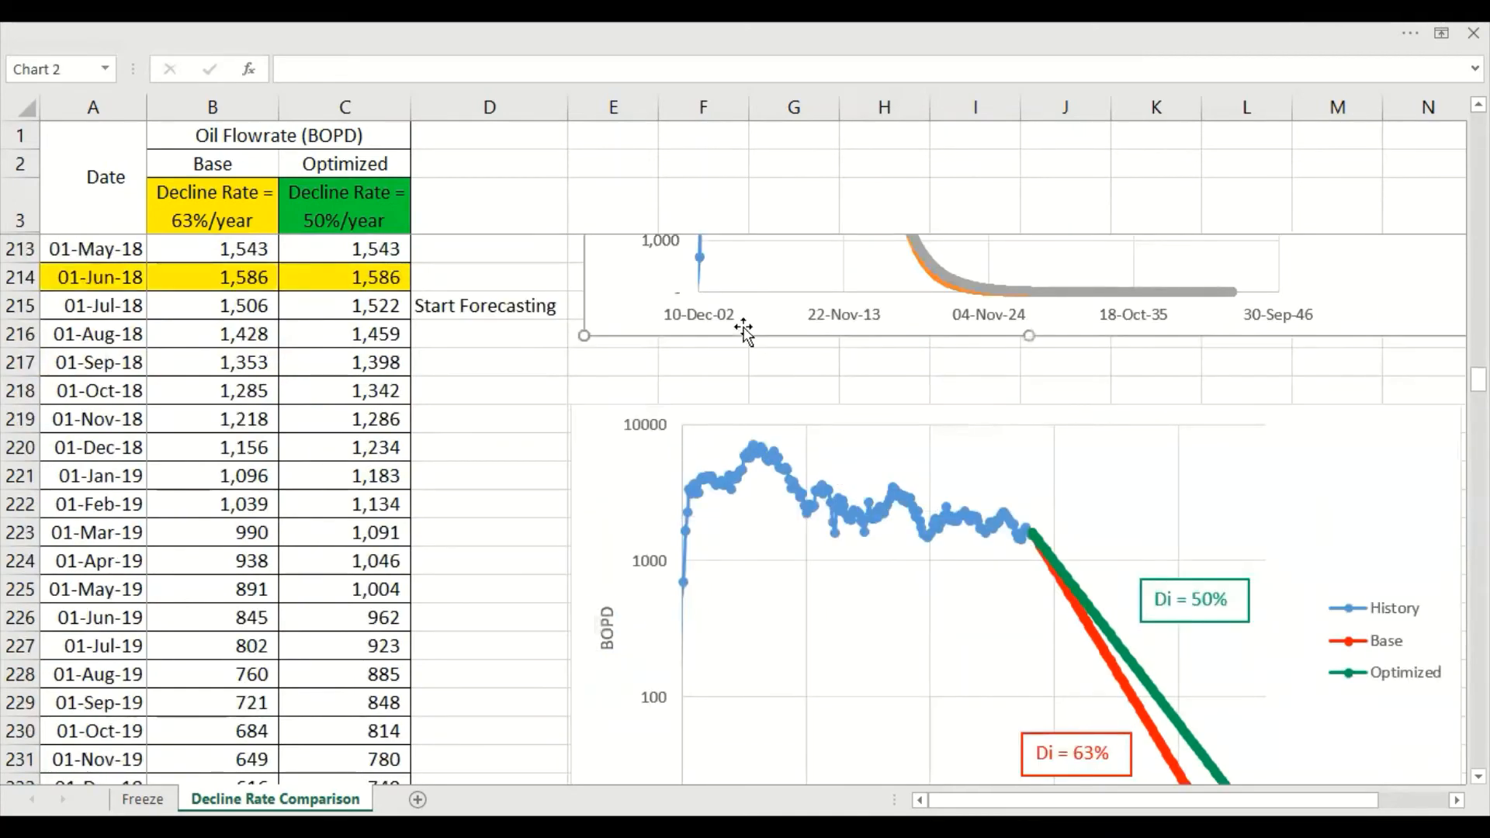
Insert an area chart below the logarithmic chart and add a series named from the Optimized heading in C2
{"action": "scroll", "coordinate": [703, 528], "scroll_direction": "down", "scroll_amount": 8}
{"action": "scroll", "coordinate": [642, 361], "scroll_direction": "up", "scroll_amount": 2}
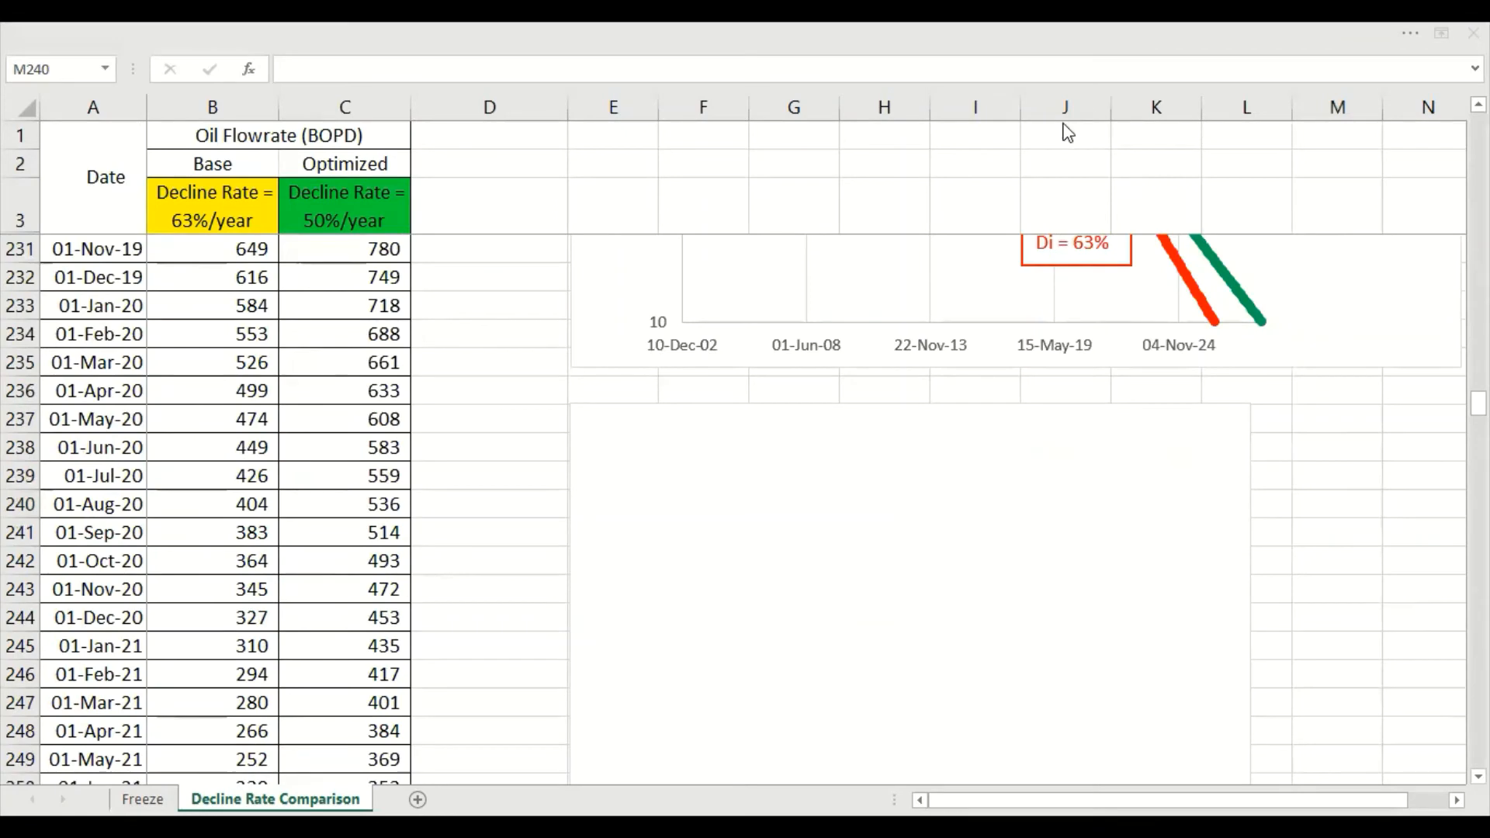
{"action": "right_click", "coordinate": [967, 476]}
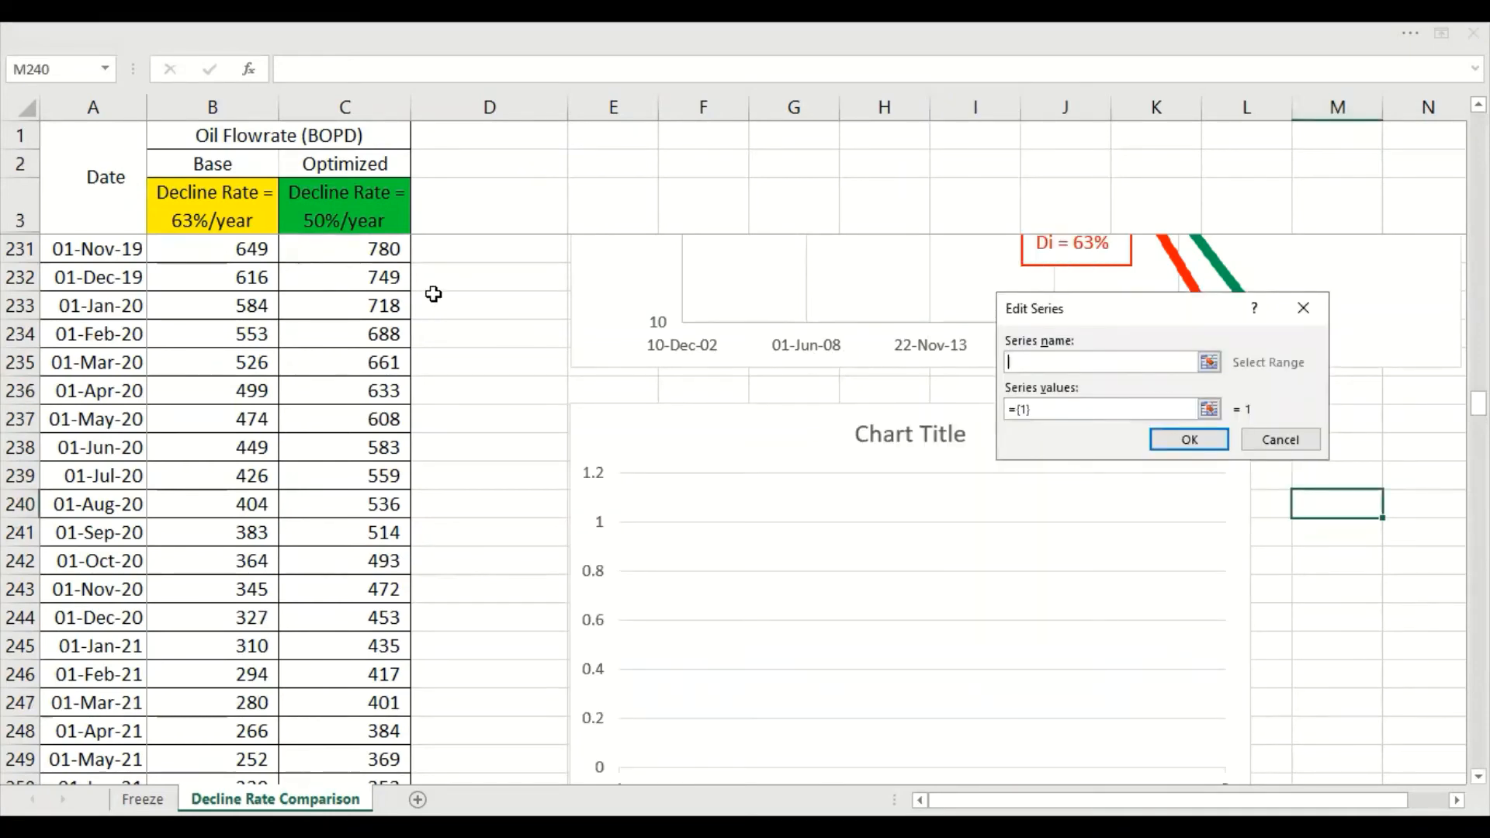
{"action": "left_click", "coordinate": [250, 165]}
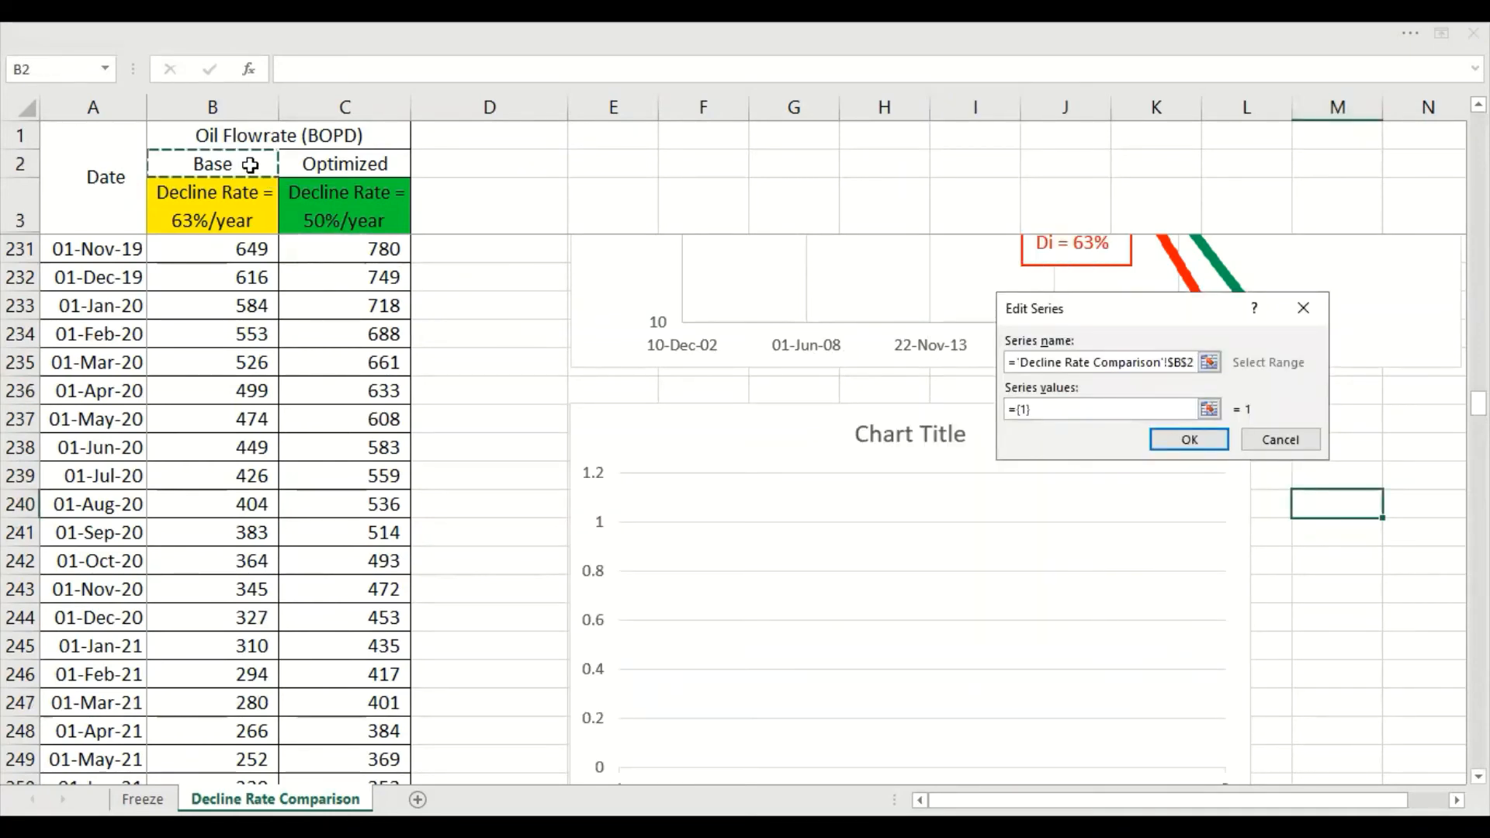
{"action": "left_click", "coordinate": [363, 168]}
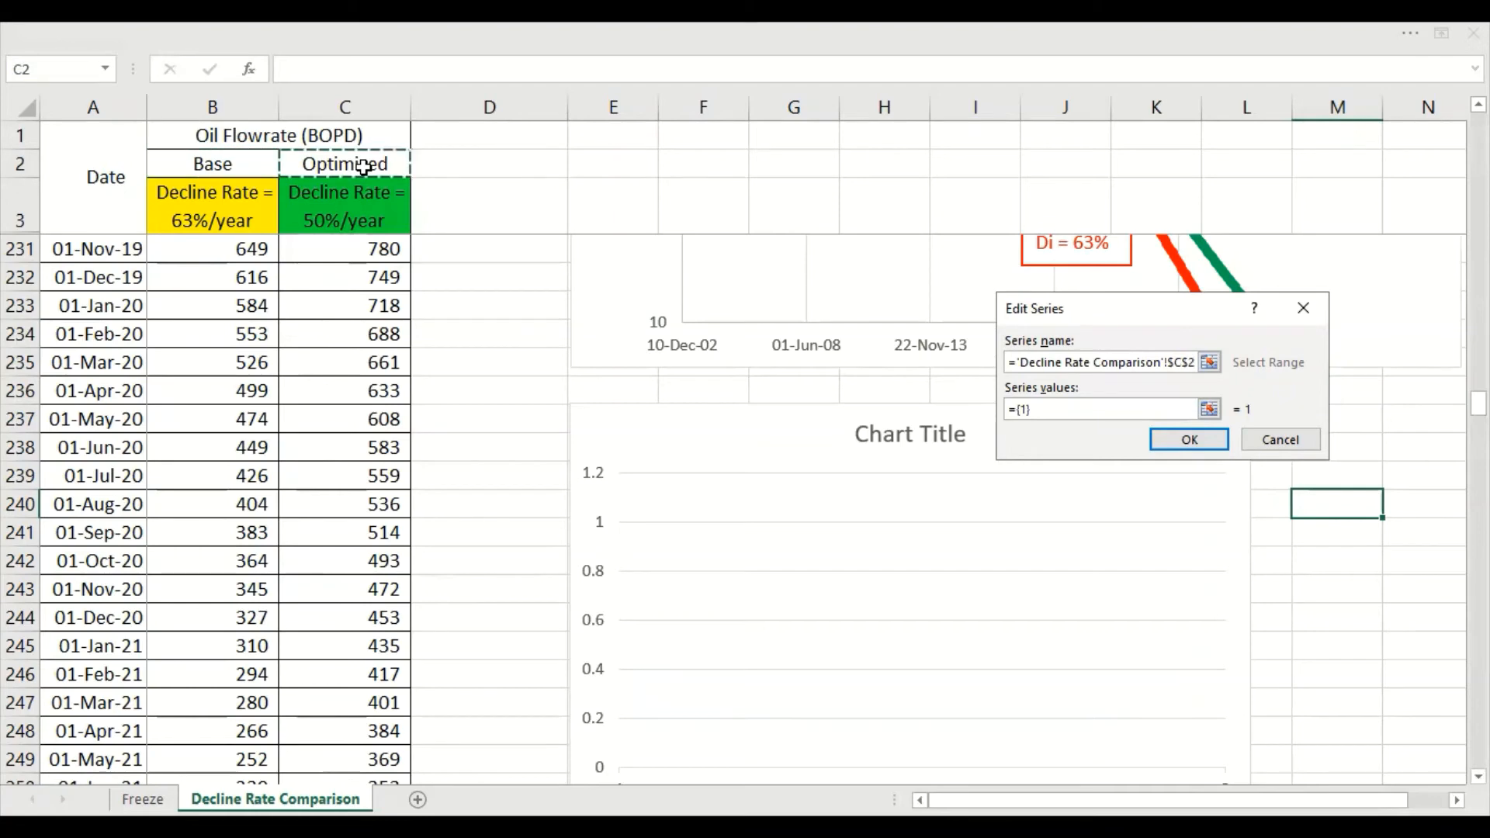
{"action": "key", "text": "Tab"}
{"action": "key", "text": "BackSpace"}
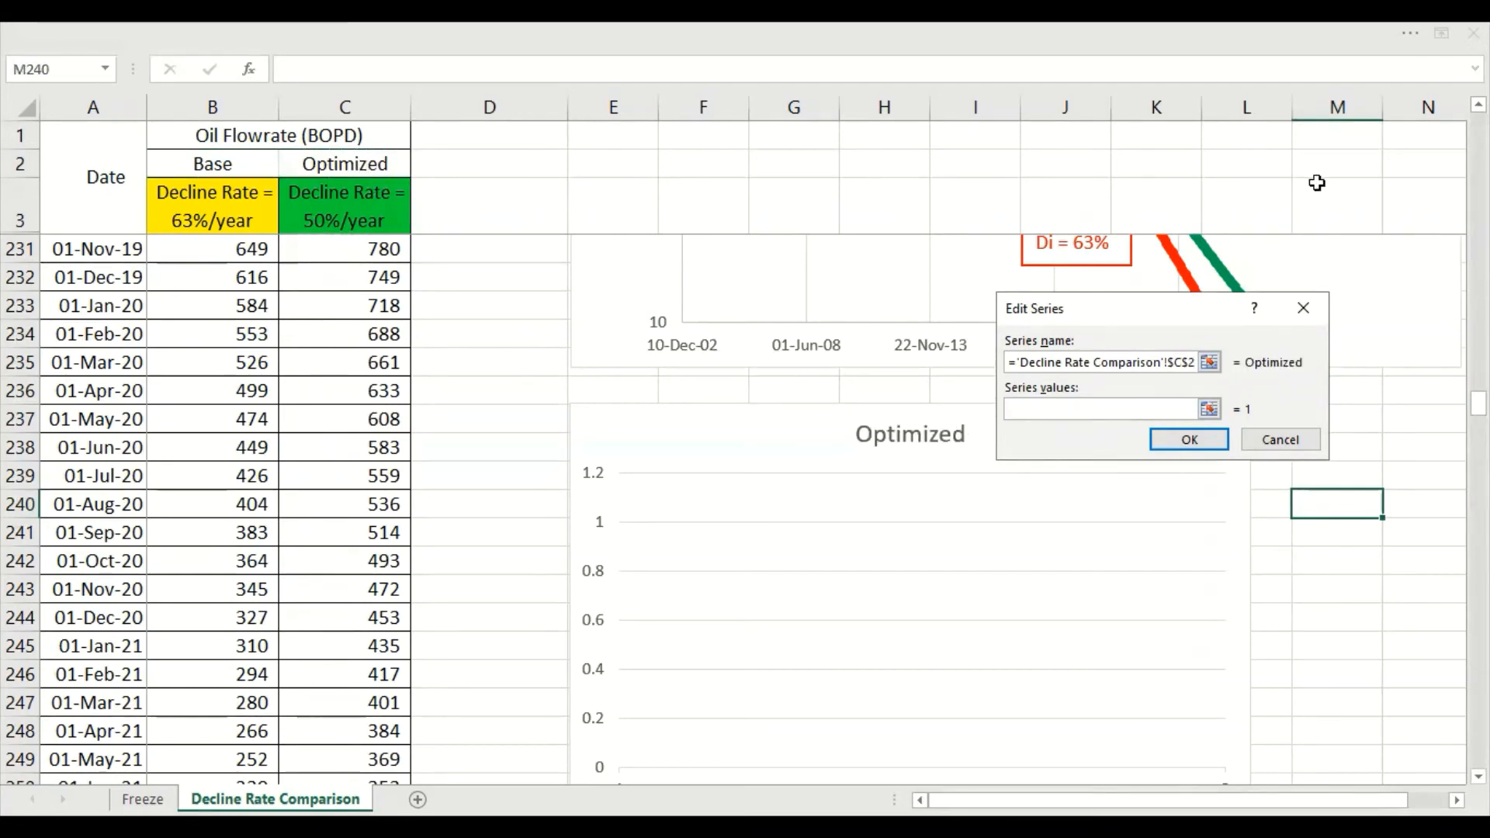
Set the Optimized series' values to the range C23:C512
{"action": "left_click_drag", "start_coordinate": [1479, 404], "coordinate": [1479, 125]}
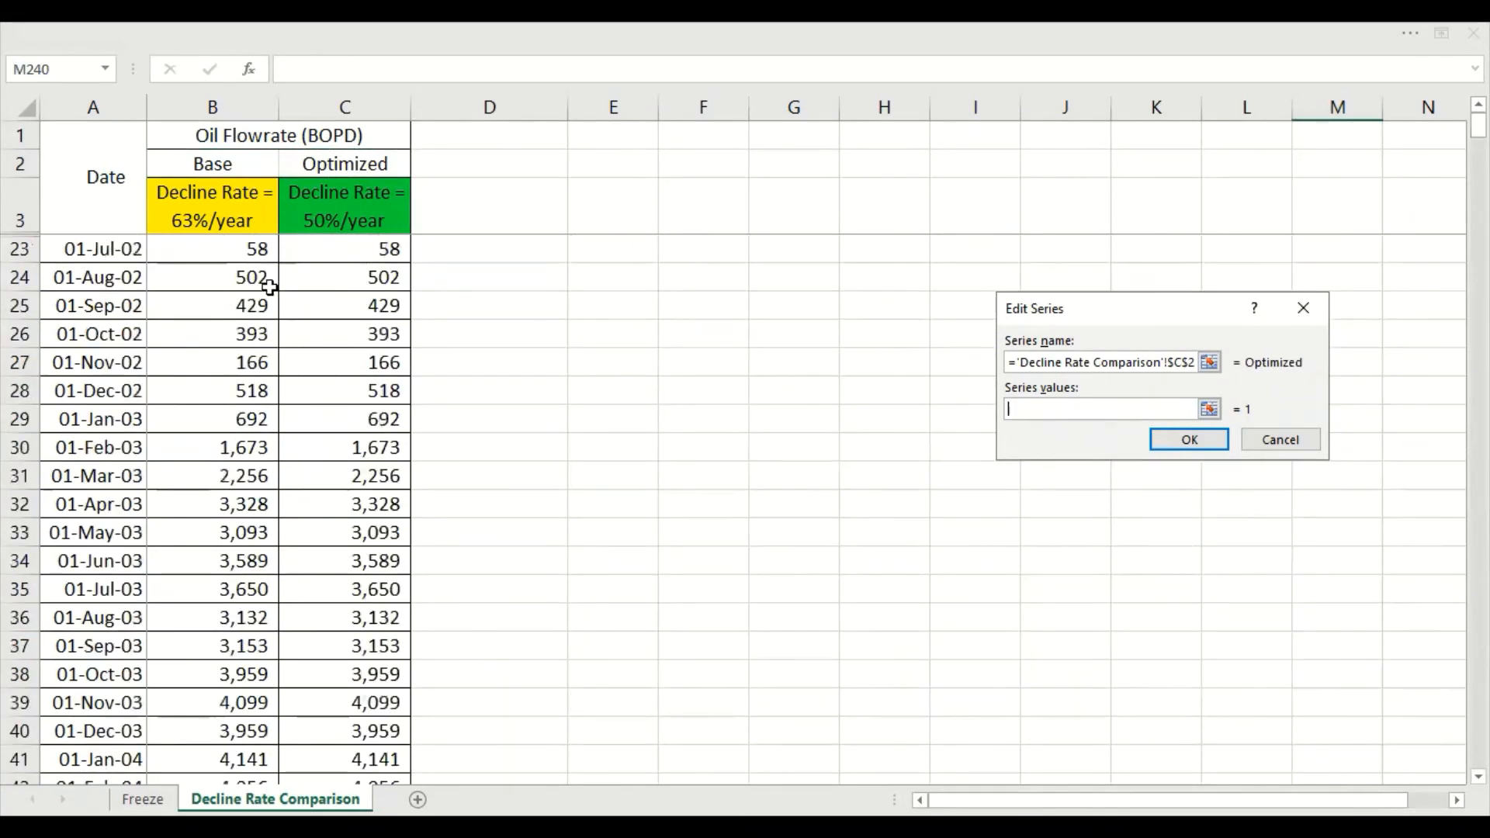
{"action": "left_click", "coordinate": [393, 251]}
{"action": "key", "text": "ctrl+shift+Down"}
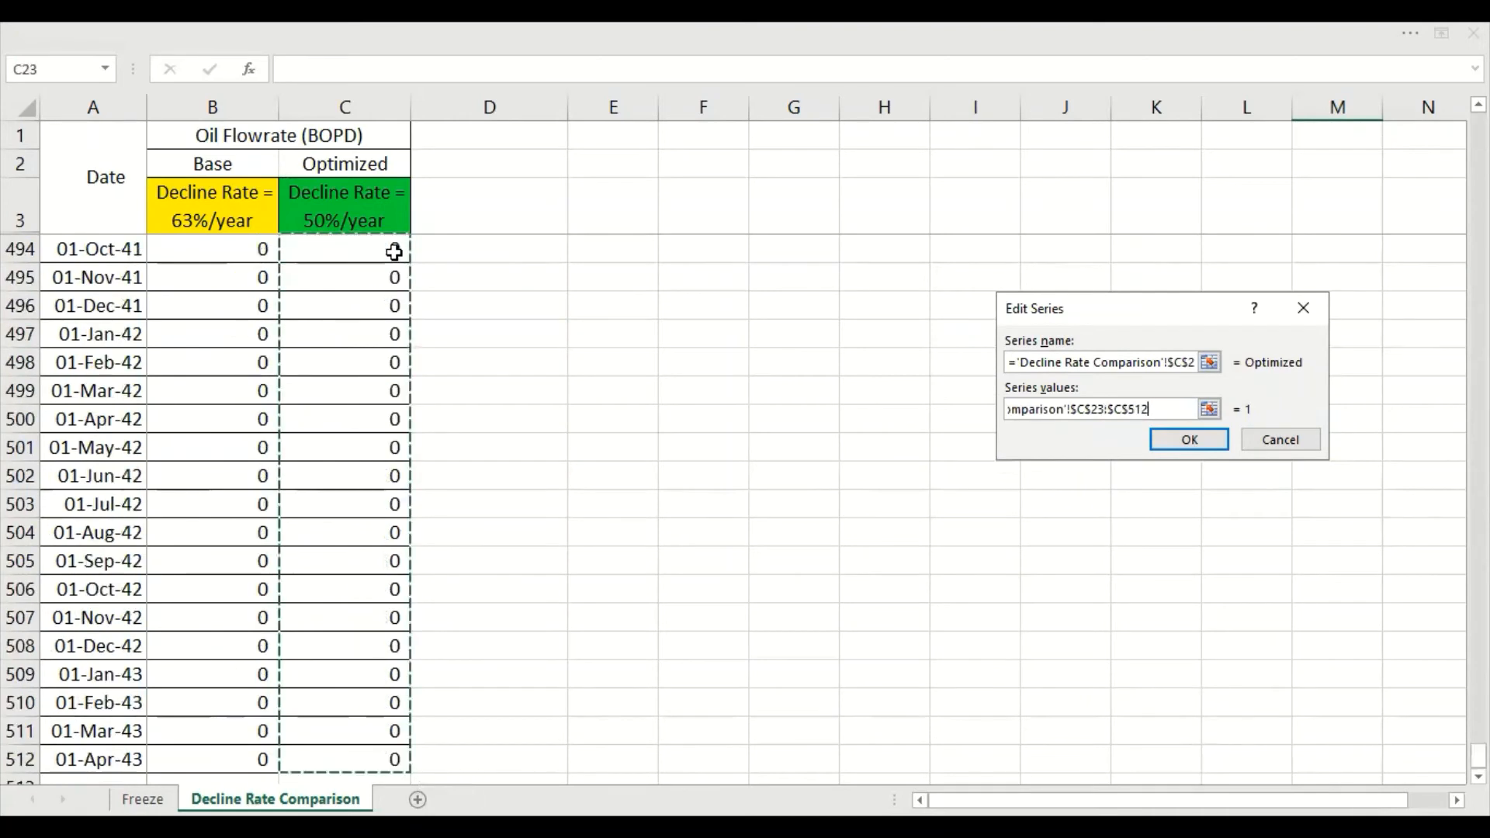
{"action": "left_click", "coordinate": [1189, 440]}
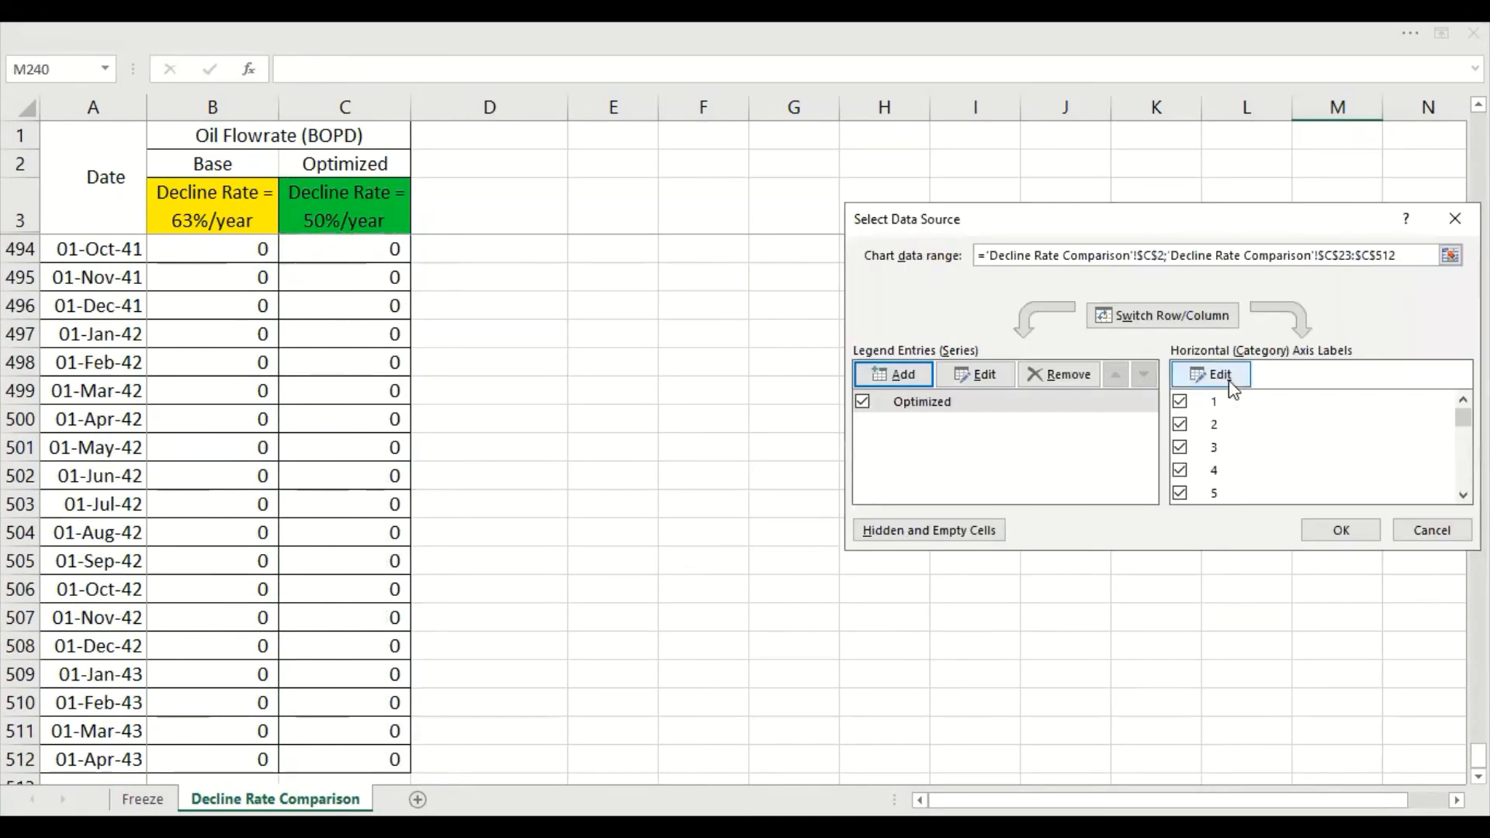
Set the area chart's horizontal axis labels to the dates in A23:A512
{"action": "left_click", "coordinate": [1211, 374]}
{"action": "left_click", "coordinate": [93, 757]}
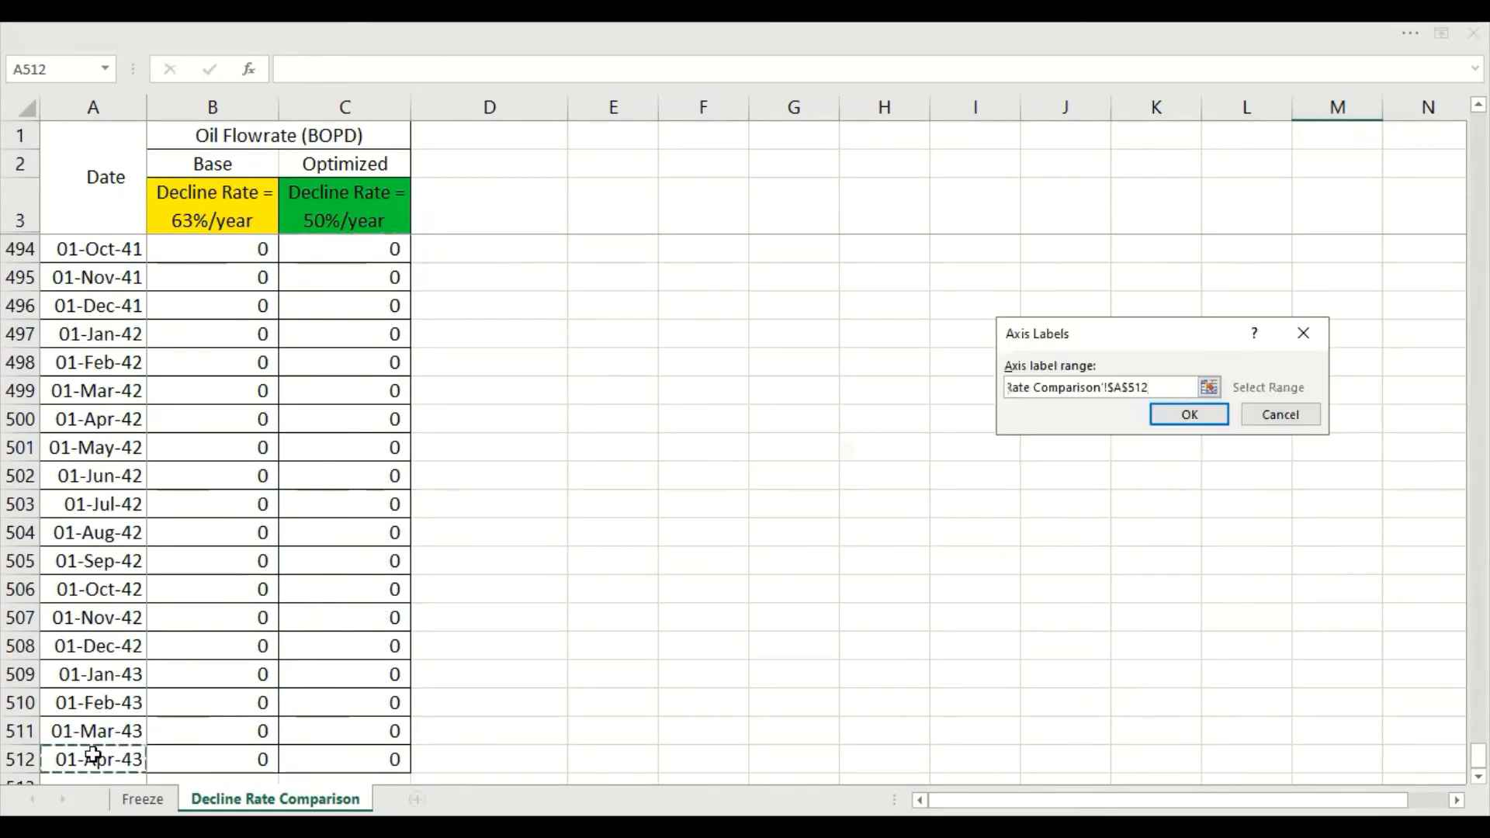
{"action": "key", "text": "ctrl+shift+Up"}
{"action": "key", "text": "Return"}
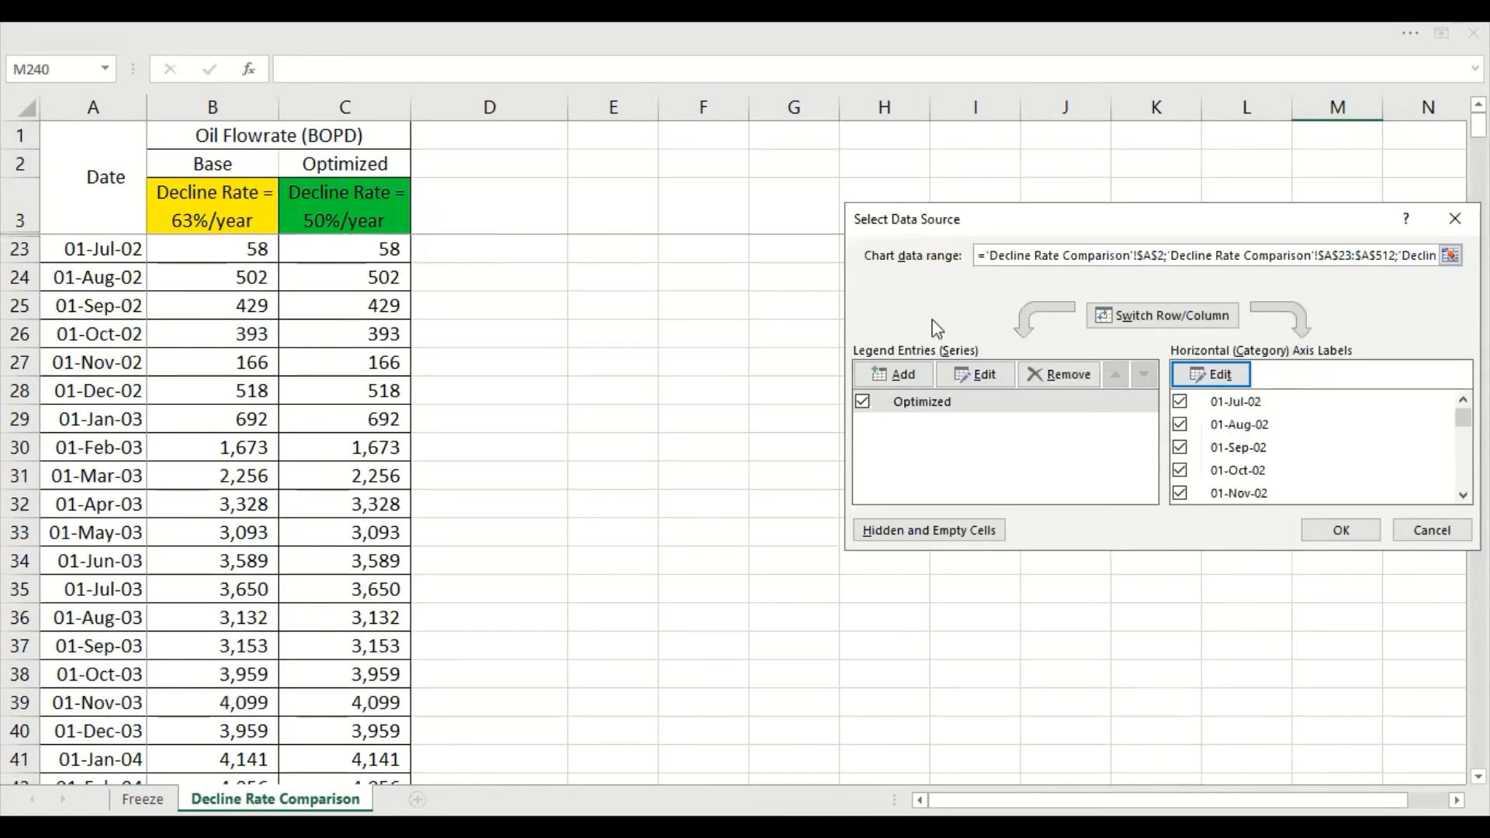
Add a second series to the area chart, named from the Base heading in B2 with values B23:B512
{"action": "key", "text": "alt+a"}
{"action": "left_click", "coordinate": [237, 155]}
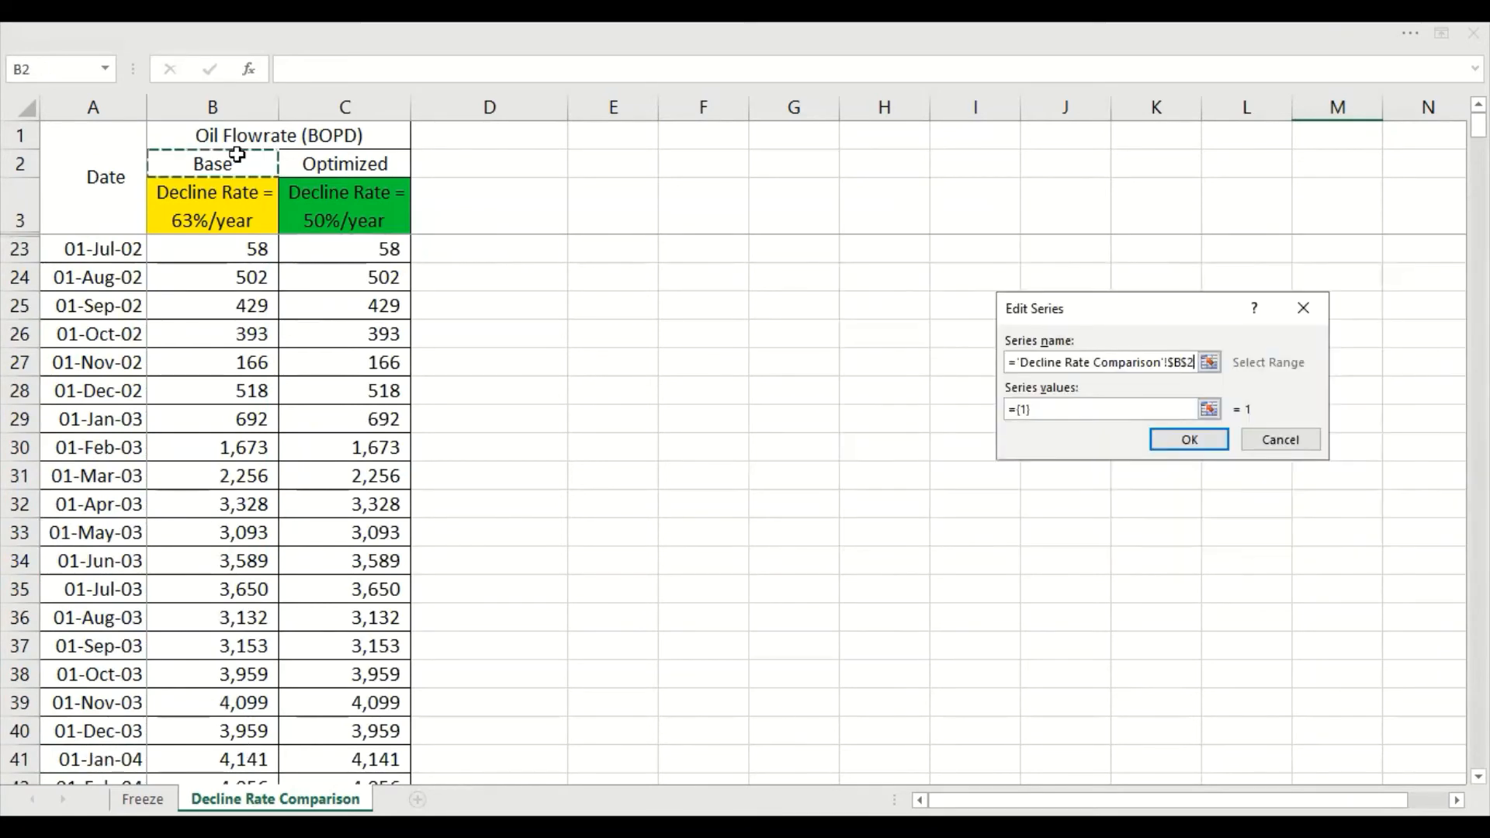
{"action": "key", "text": "Tab"}
{"action": "key", "text": "BackSpace"}
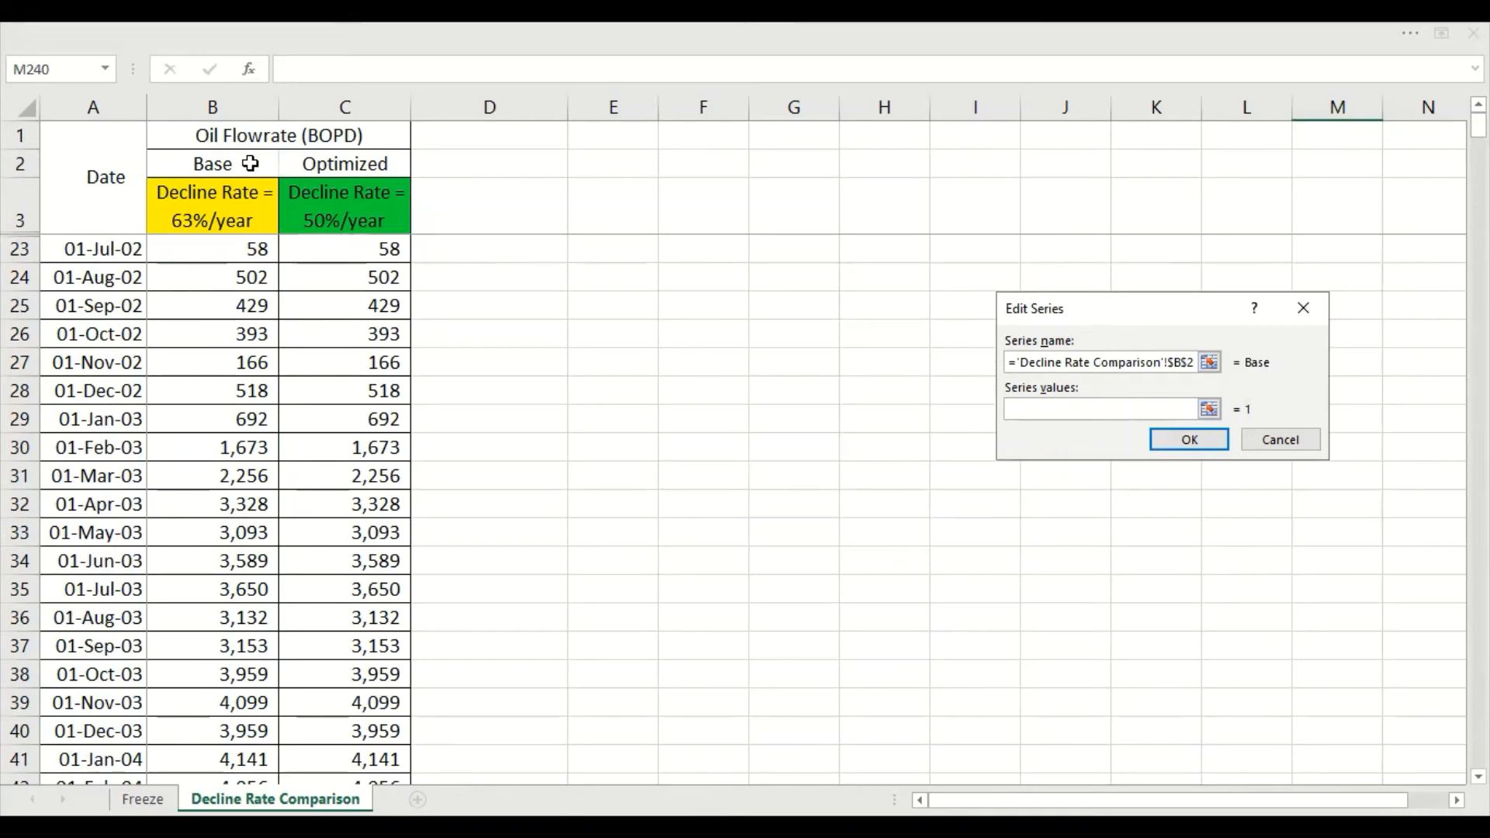
{"action": "left_click", "coordinate": [247, 249]}
{"action": "key", "text": "ctrl+shift+Down"}
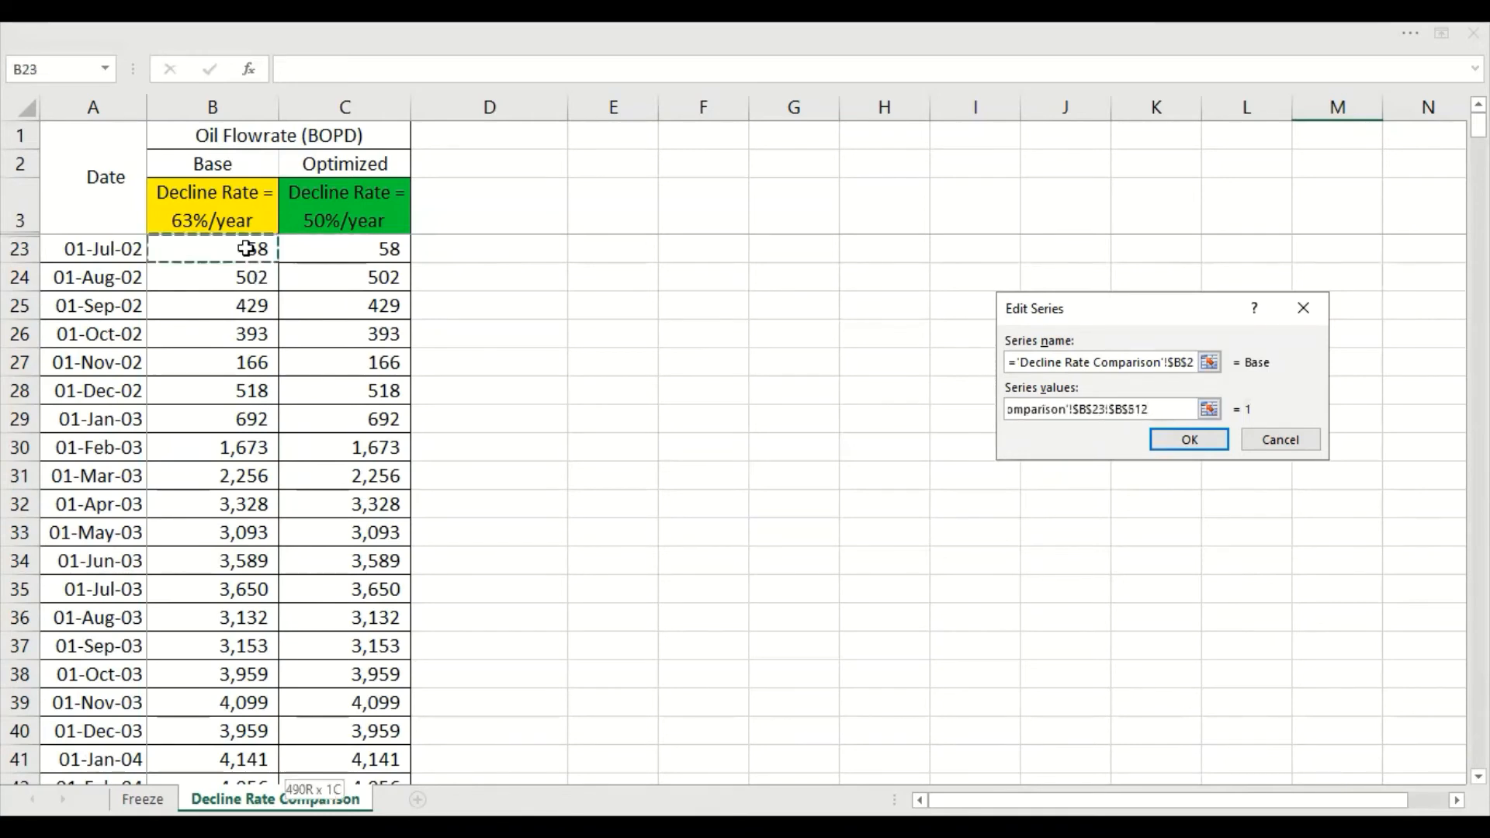
{"action": "left_click", "coordinate": [1217, 441]}
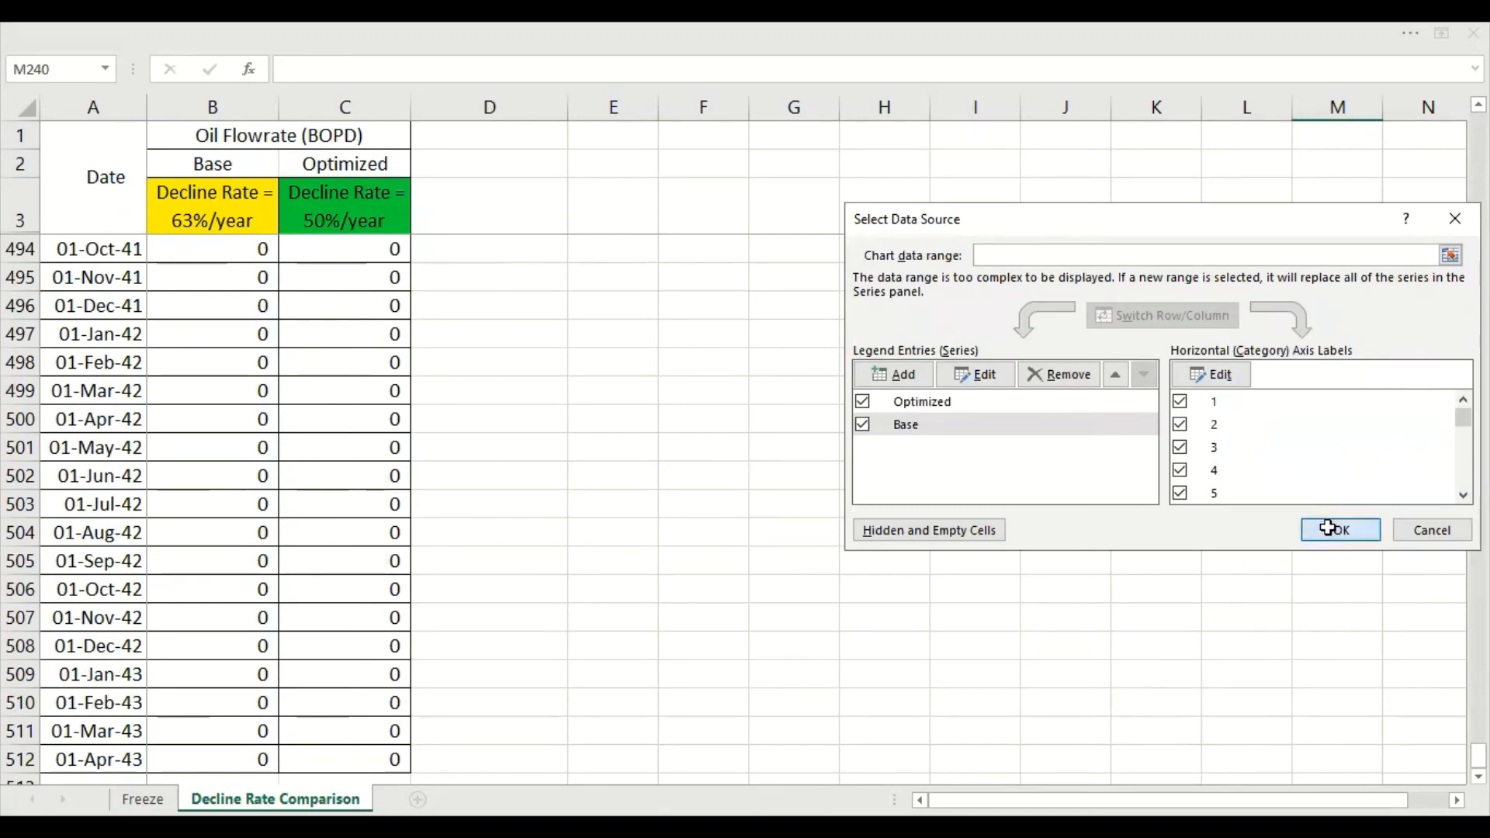
{"action": "left_click", "coordinate": [1329, 528]}
Add axis titles to the new area chart and delete the horizontal one
{"action": "left_click_drag", "start_coordinate": [1479, 755], "coordinate": [1479, 412]}
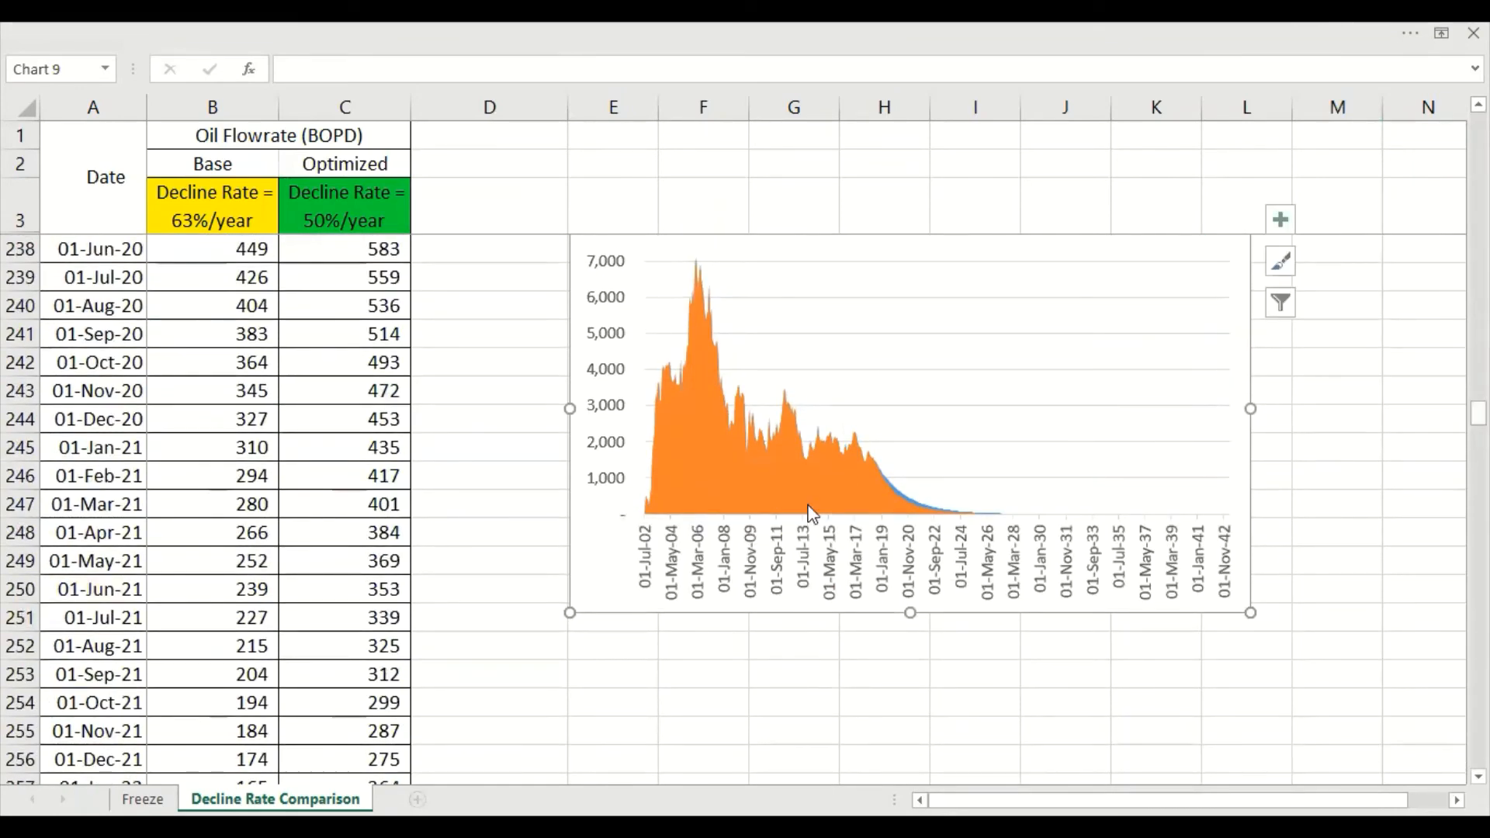
{"action": "scroll", "coordinate": [1071, 665], "scroll_direction": "up", "scroll_amount": 1}
{"action": "left_click", "coordinate": [1318, 450]}
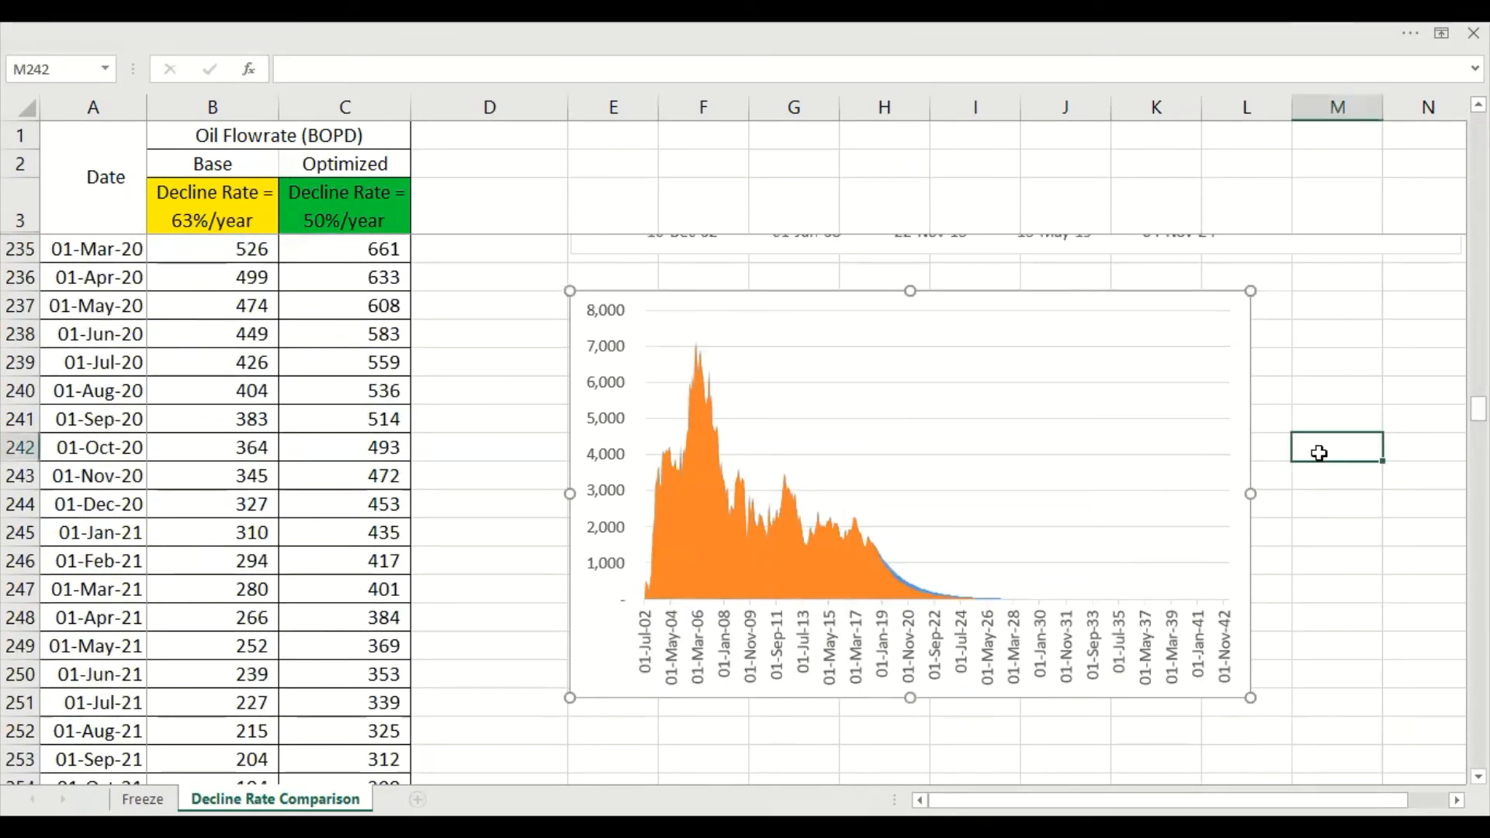
{"action": "left_click", "coordinate": [1223, 300]}
{"action": "left_click", "coordinate": [1280, 305]}
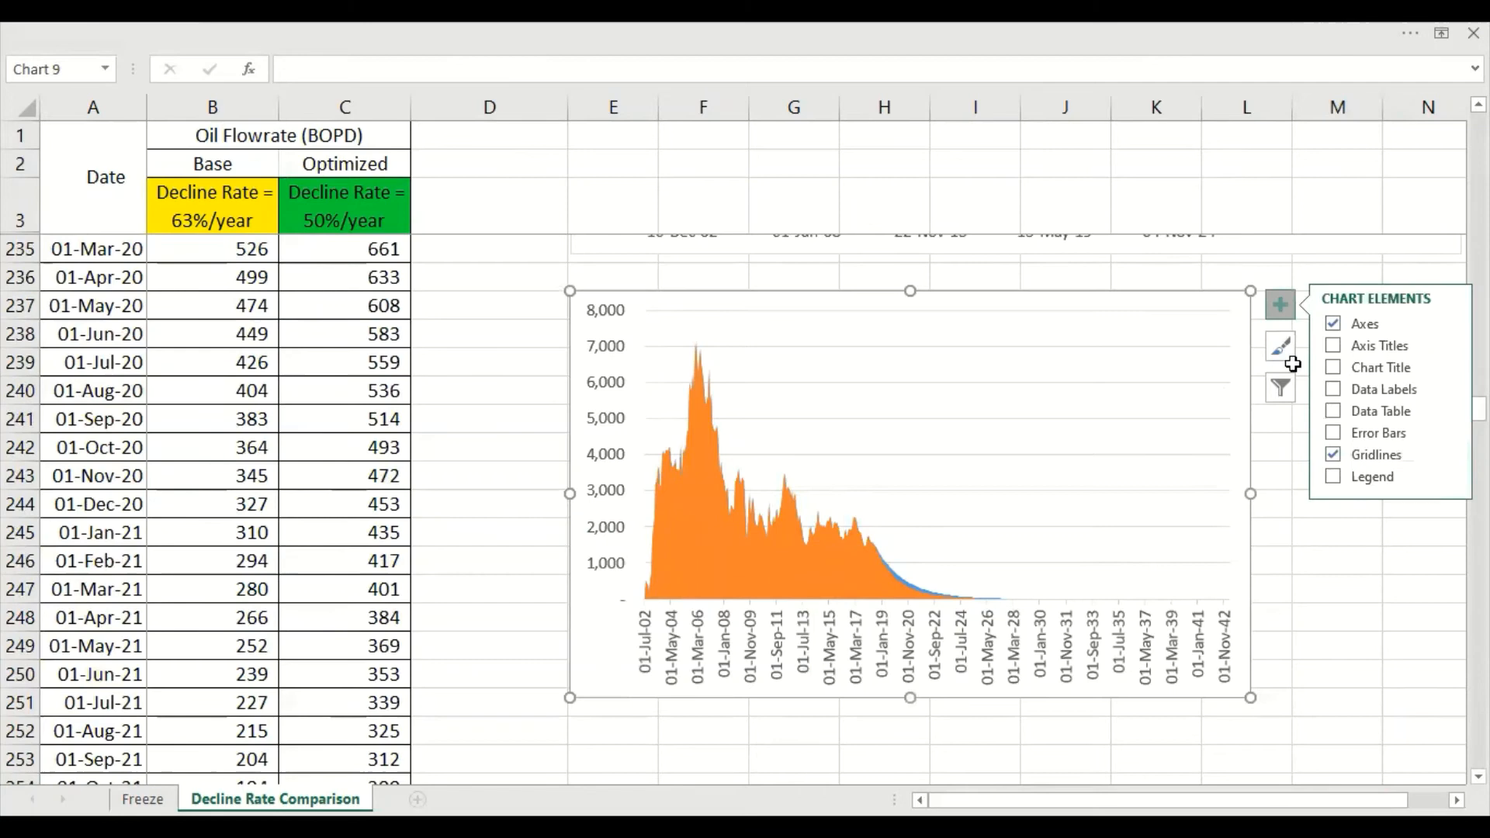
{"action": "left_click", "coordinate": [1333, 345]}
{"action": "left_click", "coordinate": [957, 674]}
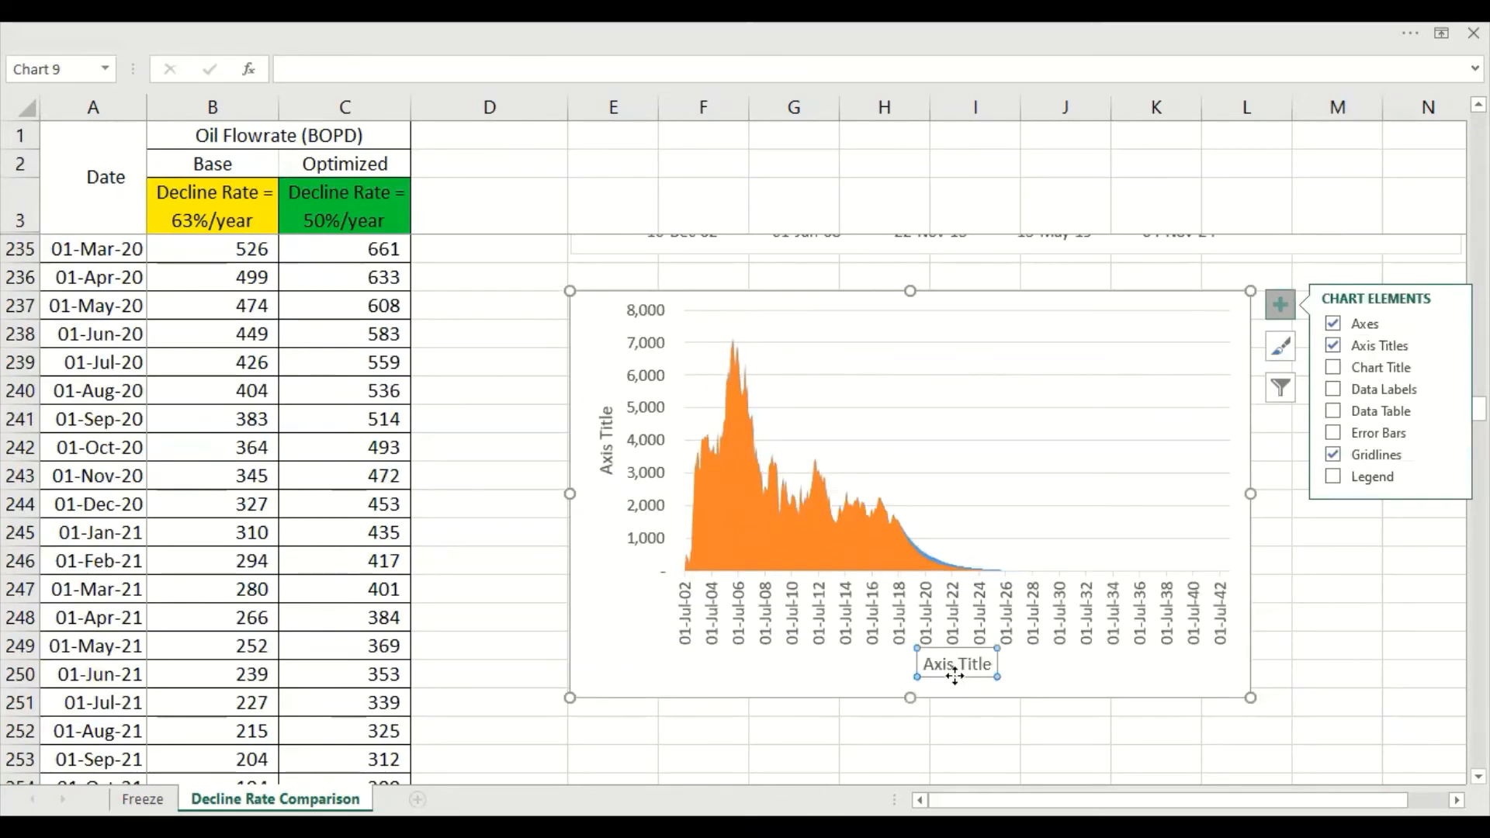
{"action": "key", "text": "Delete"}
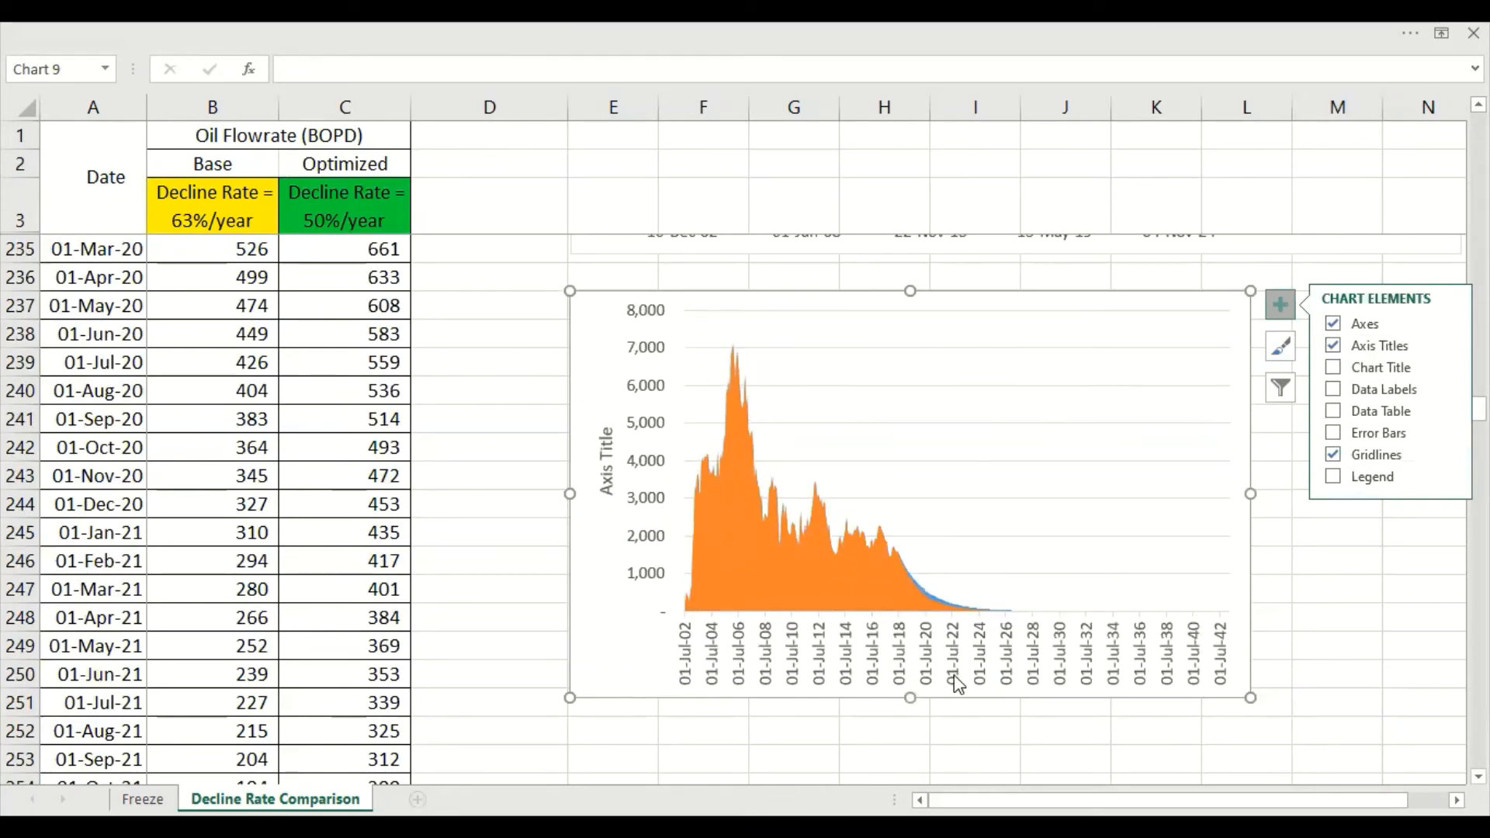
Set the area chart's vertical axis title to BOPD
{"action": "left_click", "coordinate": [606, 491]}
{"action": "left_click", "coordinate": [648, 299]}
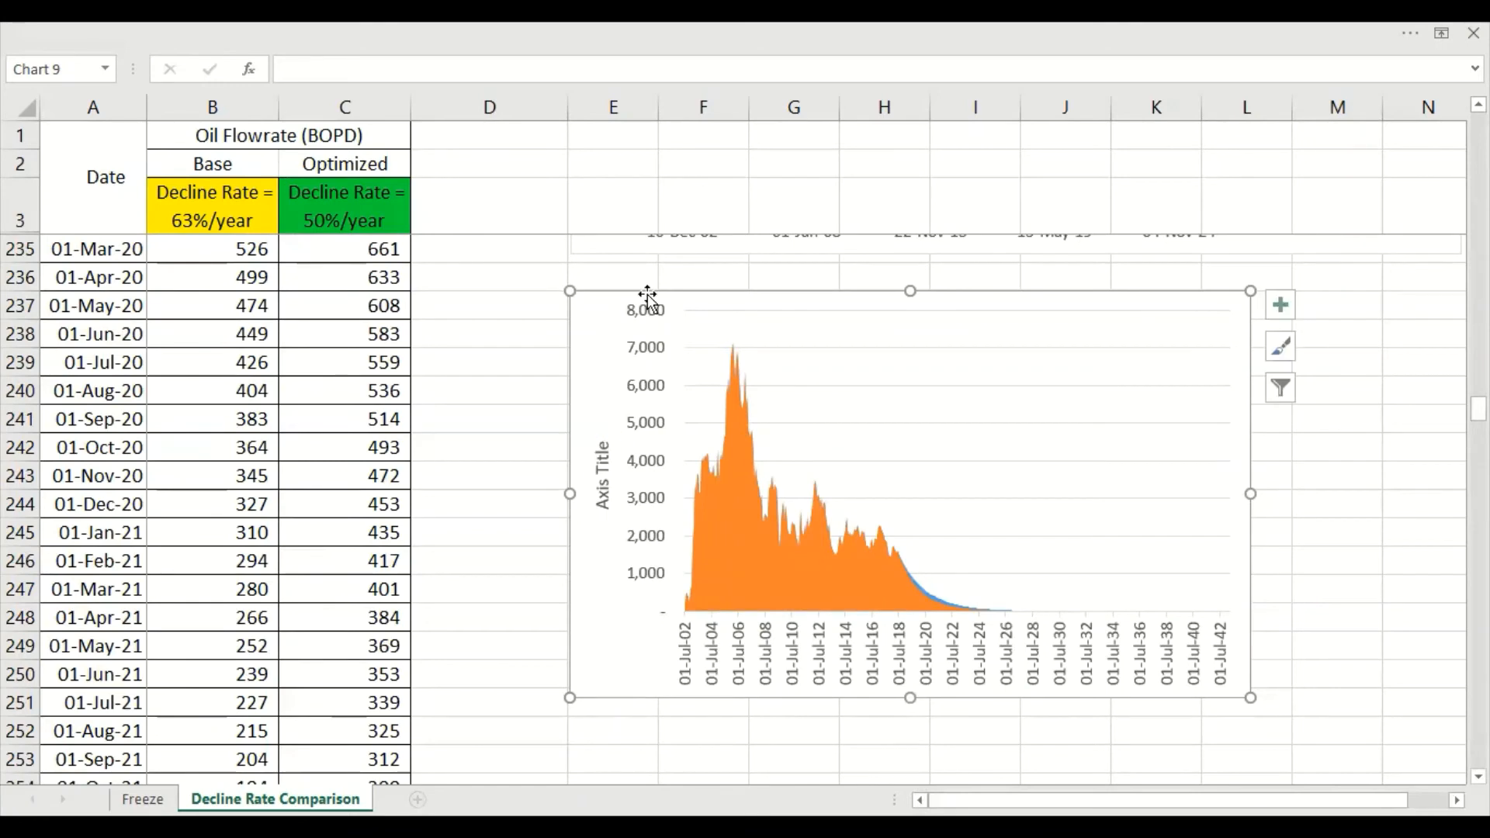
{"action": "right_click", "coordinate": [654, 291]}
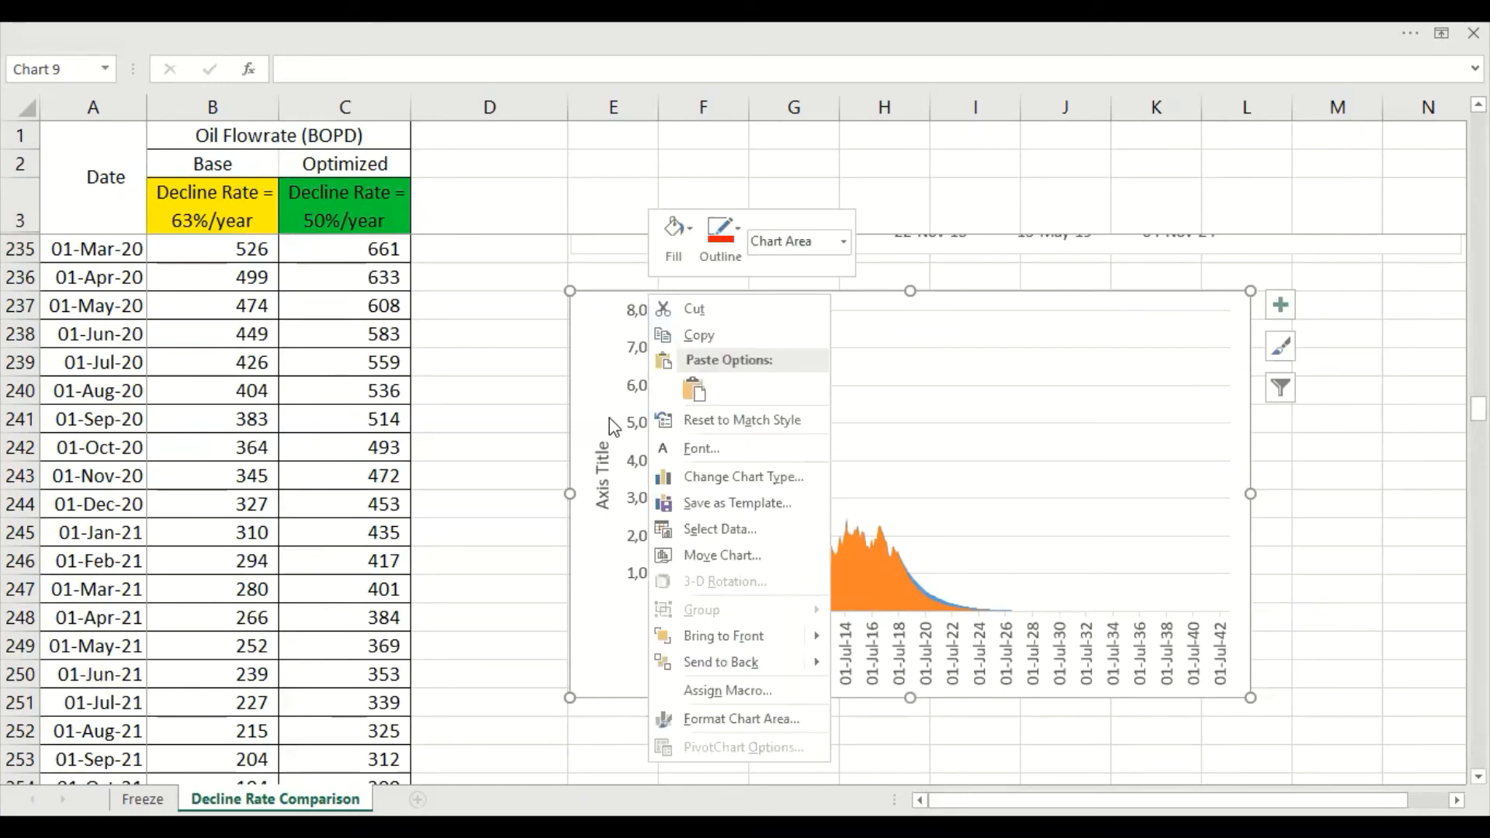
{"action": "left_click", "coordinate": [603, 468]}
{"action": "right_click", "coordinate": [602, 473]}
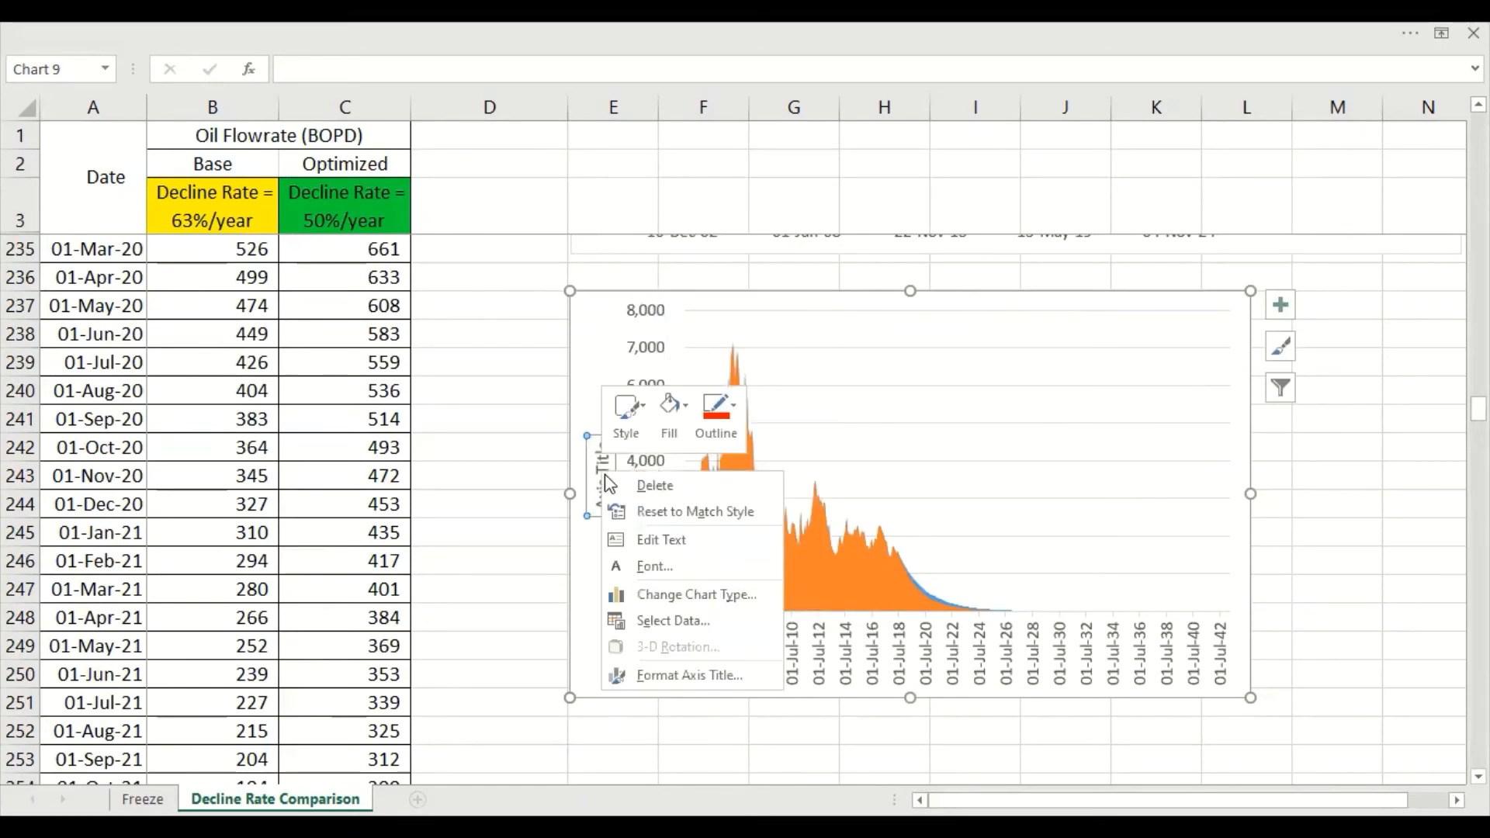
{"action": "triple_click", "coordinate": [603, 492]}
{"action": "type", "text": "BOPD"}
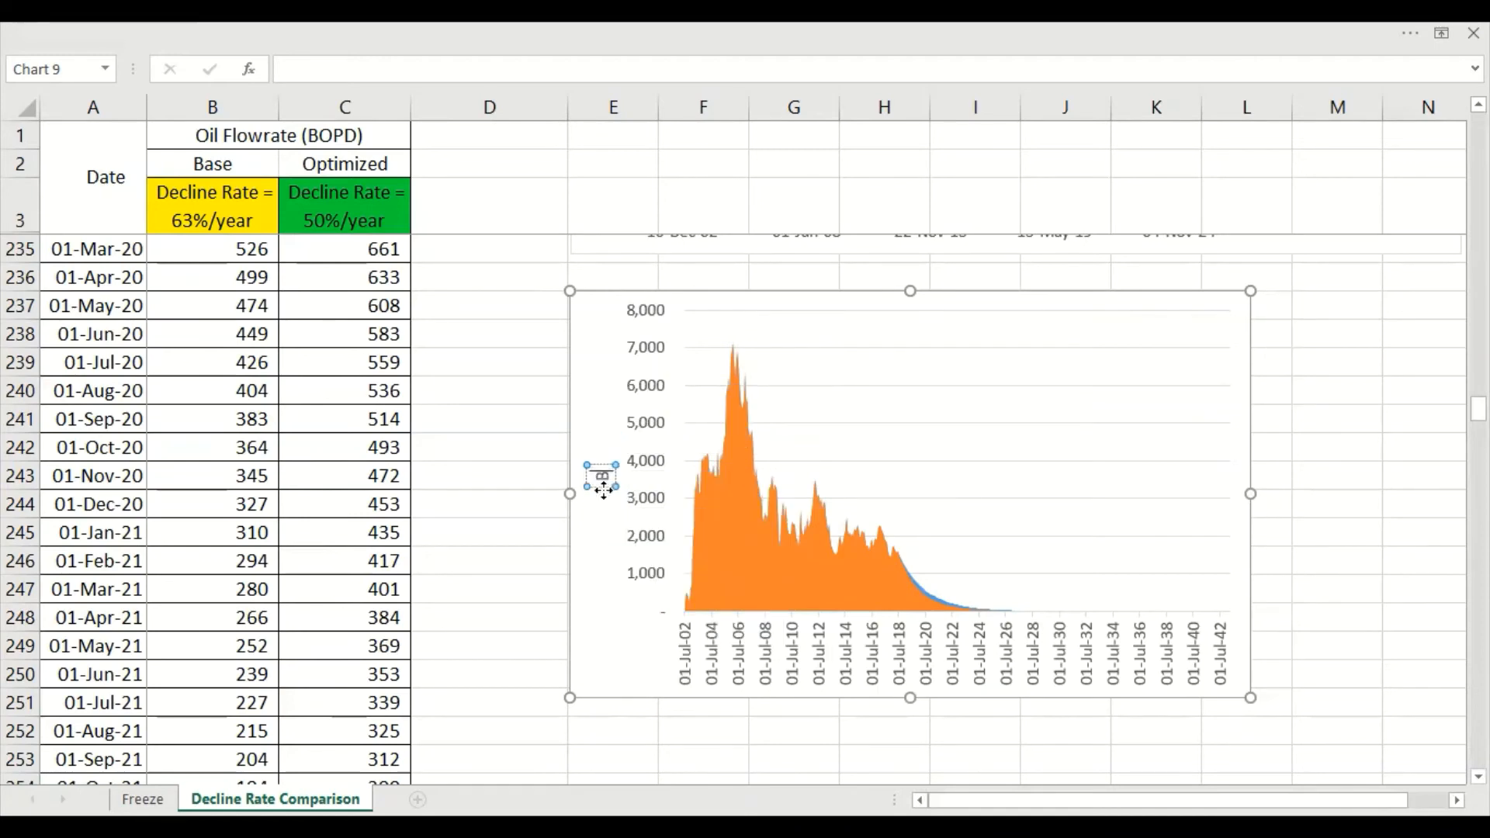
Move the BOPD axis title slightly down along the area chart's vertical axis
{"action": "right_click", "coordinate": [608, 501]}
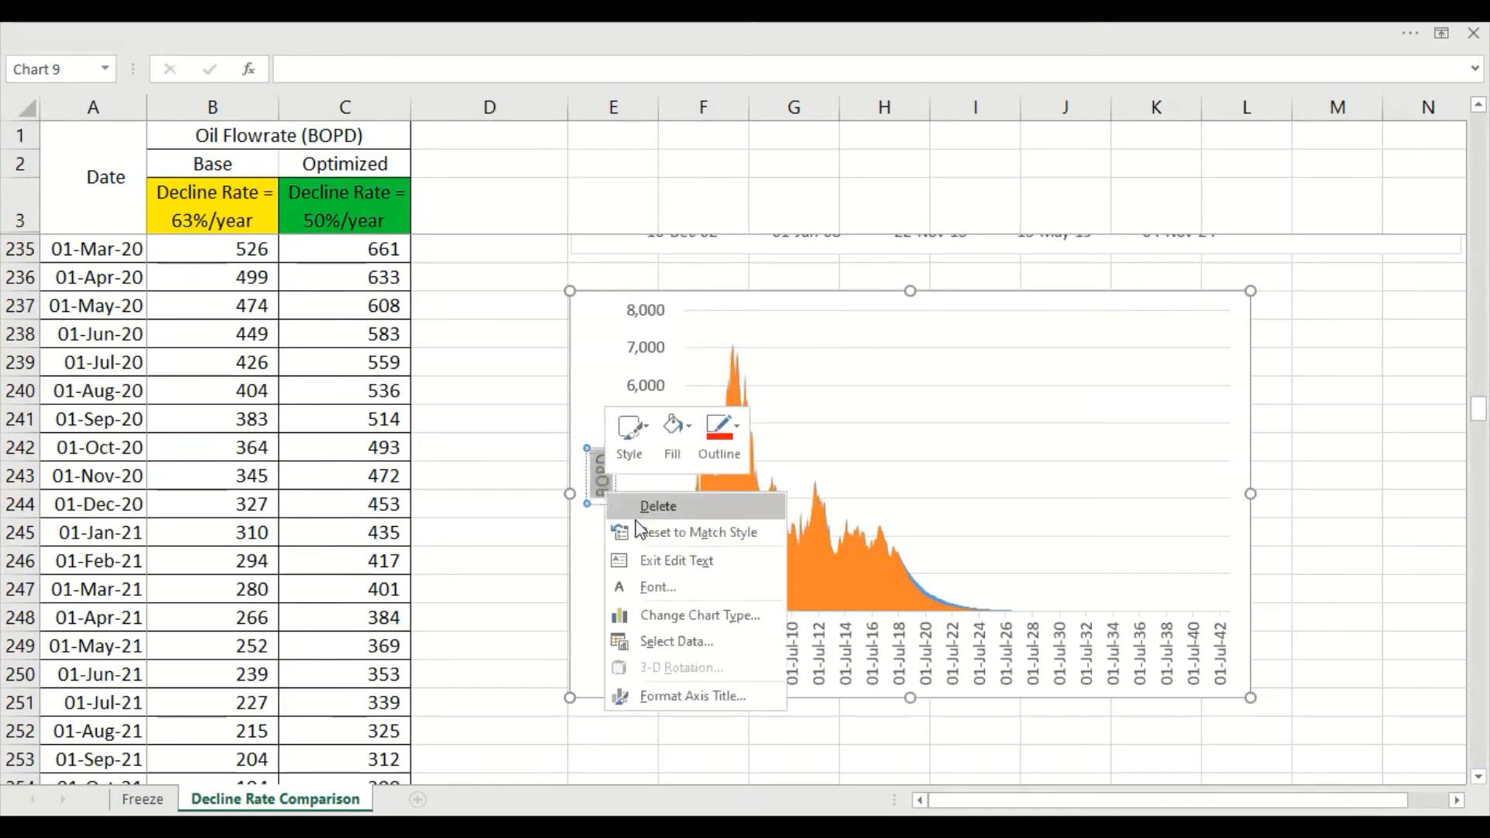
{"action": "left_click", "coordinate": [599, 494]}
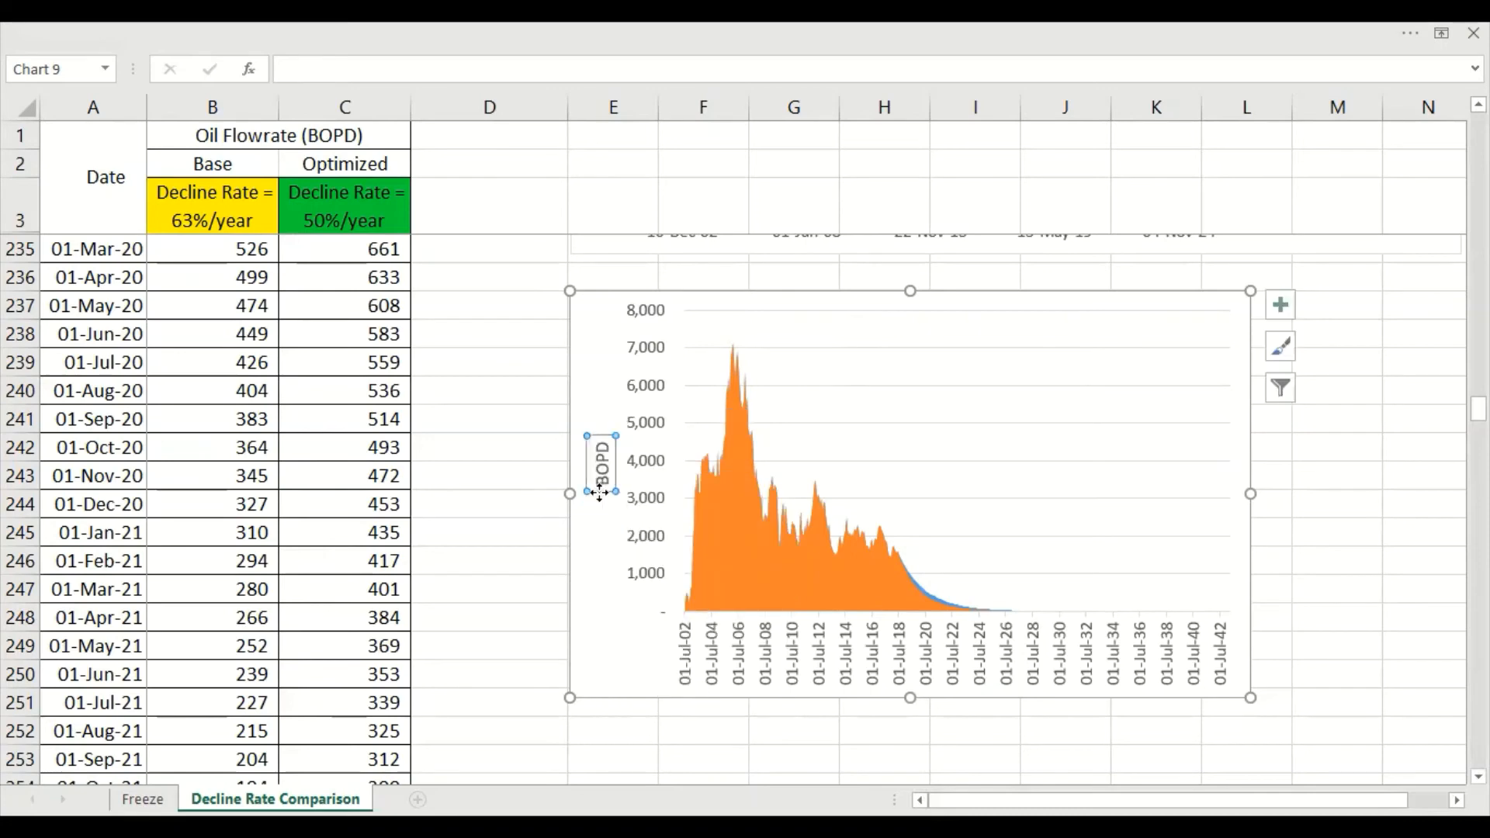
{"action": "double_click", "coordinate": [600, 494]}
{"action": "left_click_drag", "start_coordinate": [599, 493], "coordinate": [598, 510]}
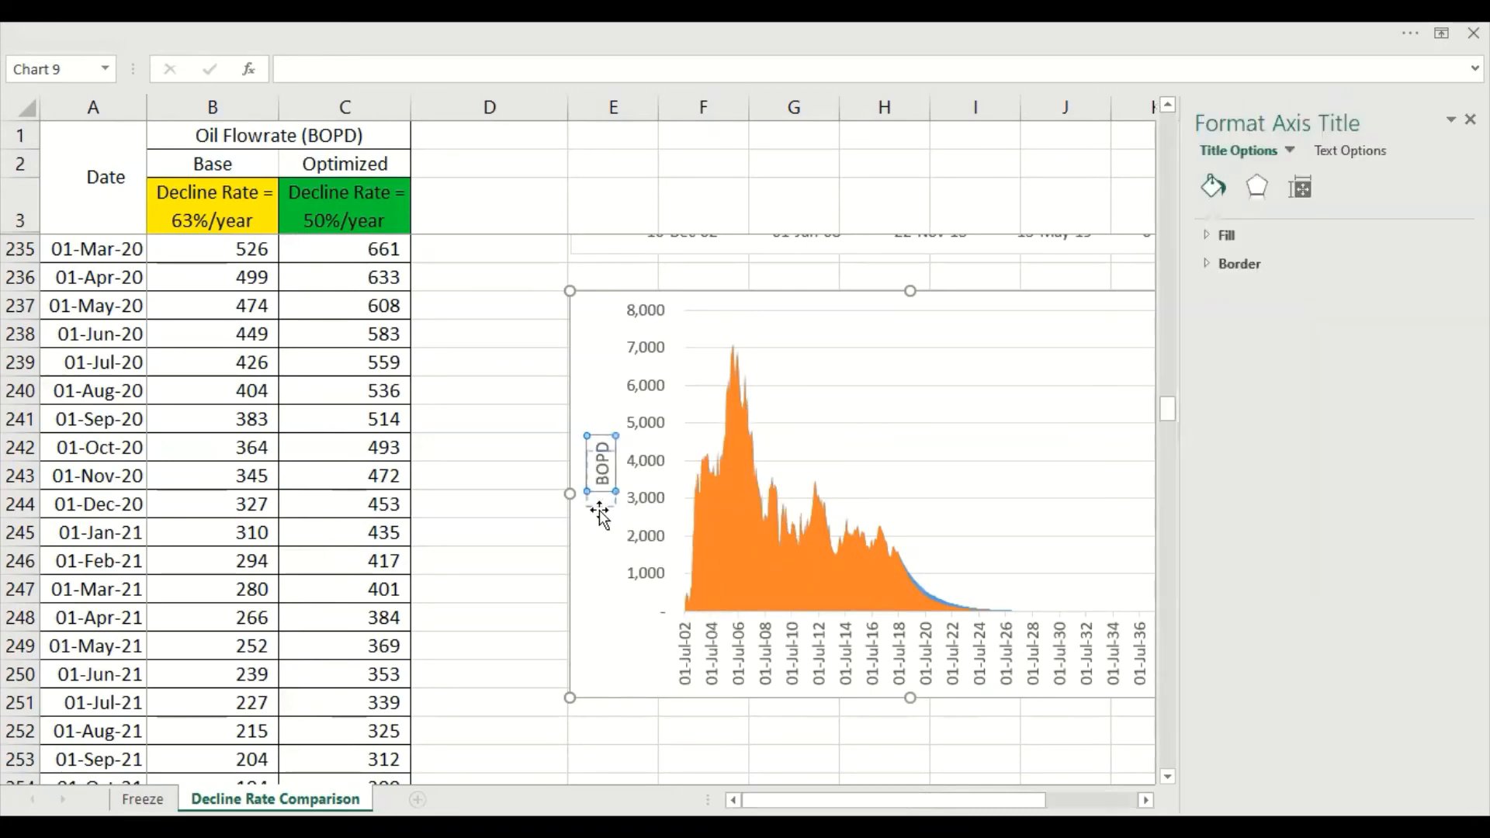
{"action": "double_click", "coordinate": [604, 487]}
{"action": "right_click", "coordinate": [604, 488]}
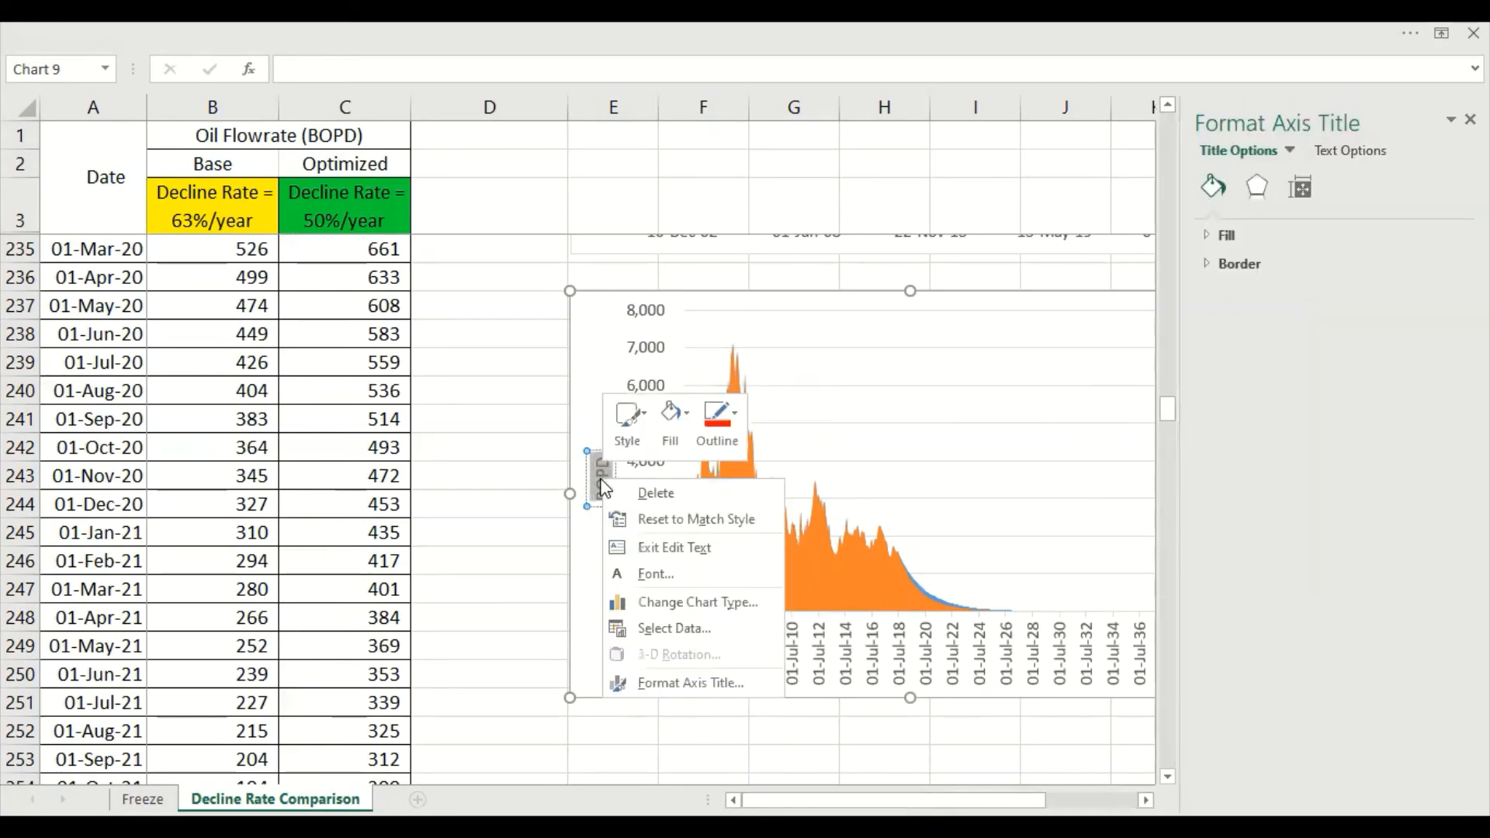
{"action": "key", "text": "Escape"}
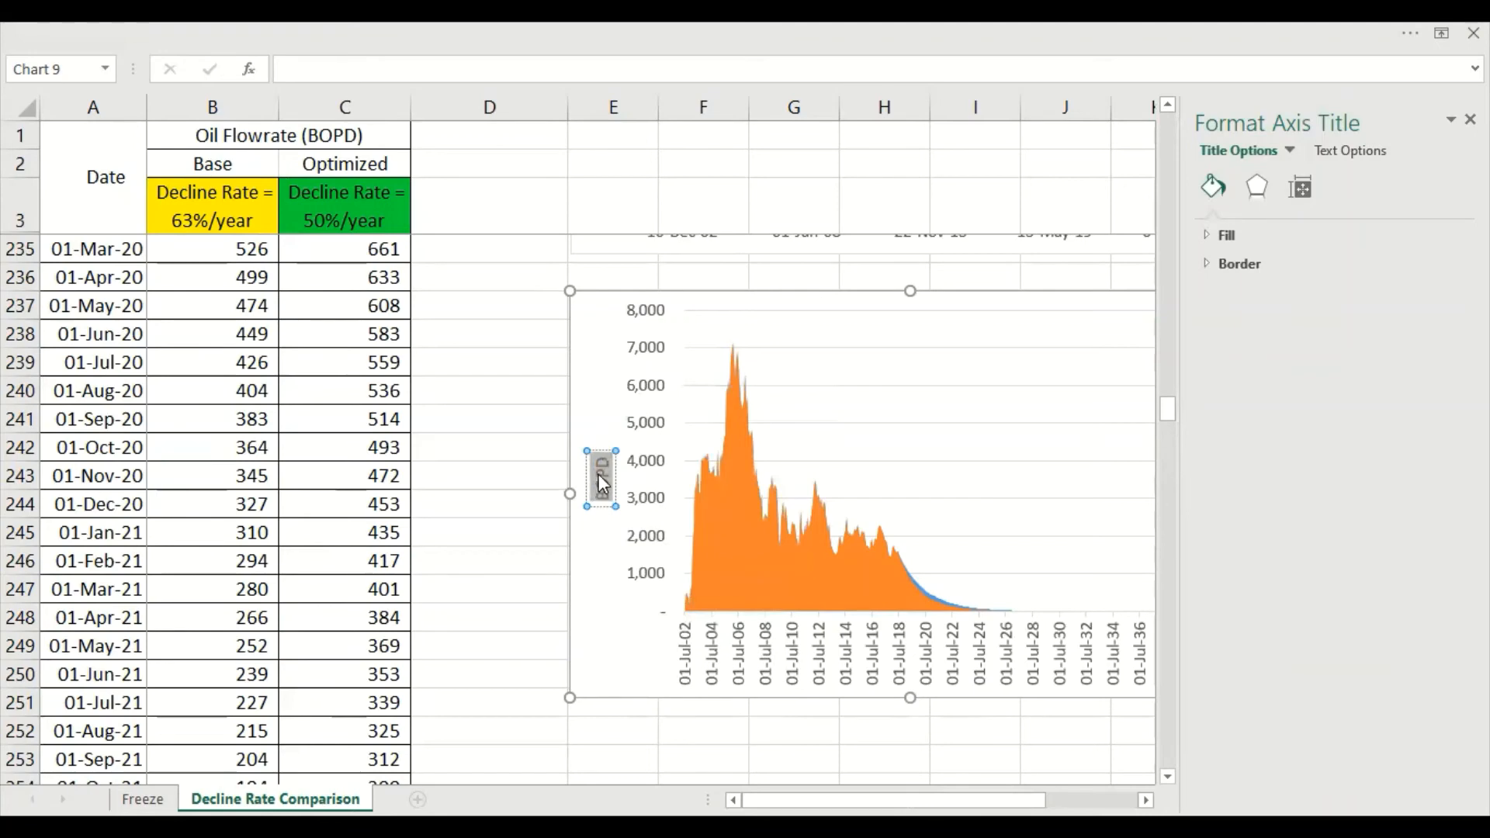
{"action": "right_click", "coordinate": [598, 475]}
{"action": "left_click", "coordinate": [465, 472]}
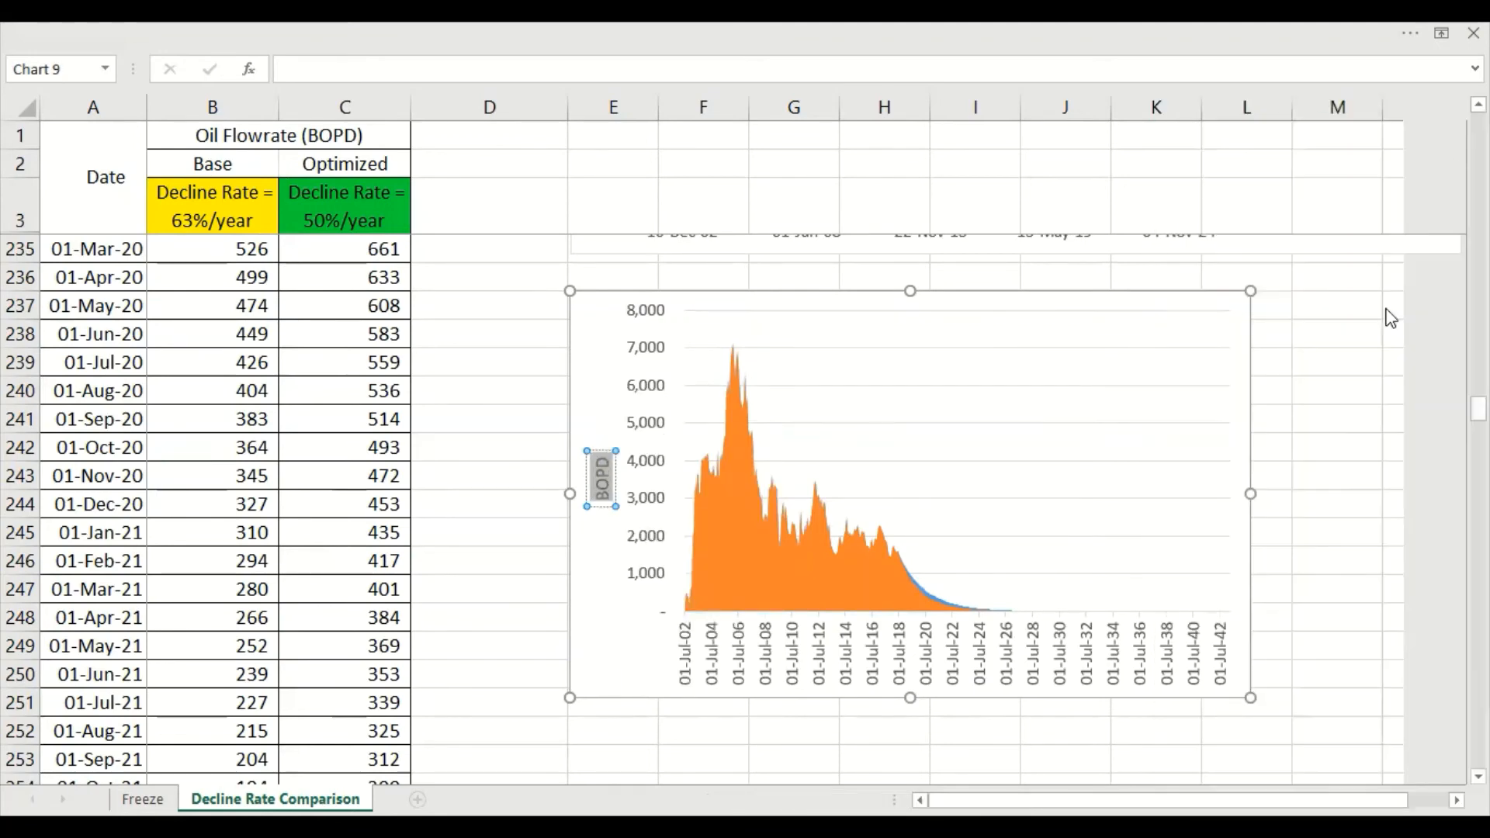
Duplicate the area chart and place the copy just below the original, near row 254
{"action": "scroll", "coordinate": [1150, 532], "scroll_direction": "up", "scroll_amount": 5}
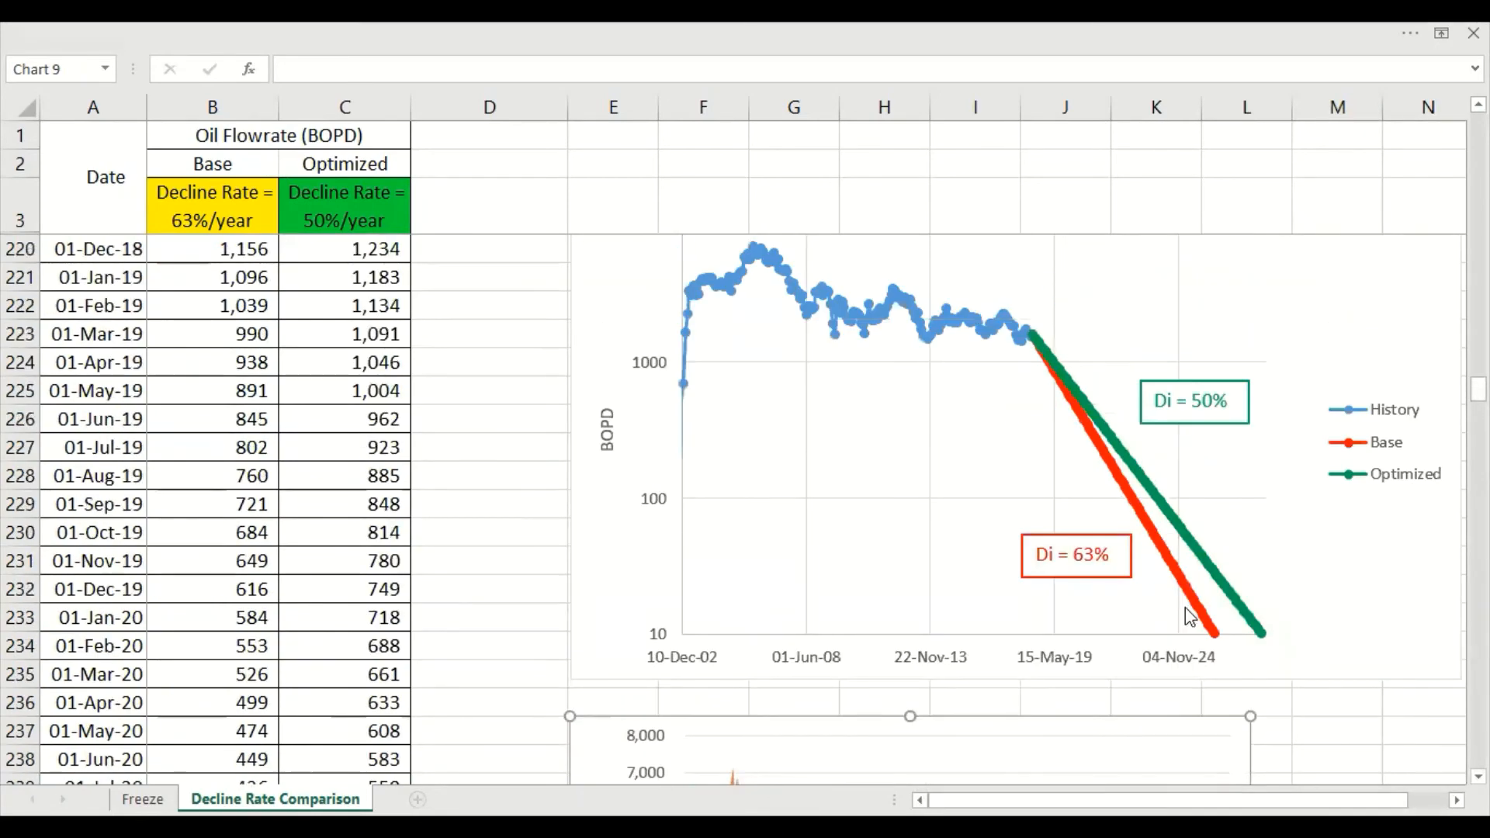
{"action": "scroll", "coordinate": [1188, 616], "scroll_direction": "down", "scroll_amount": 3}
{"action": "scroll", "coordinate": [1232, 519], "scroll_direction": "up", "scroll_amount": 1}
{"action": "scroll", "coordinate": [1238, 603], "scroll_direction": "down", "scroll_amount": 2}
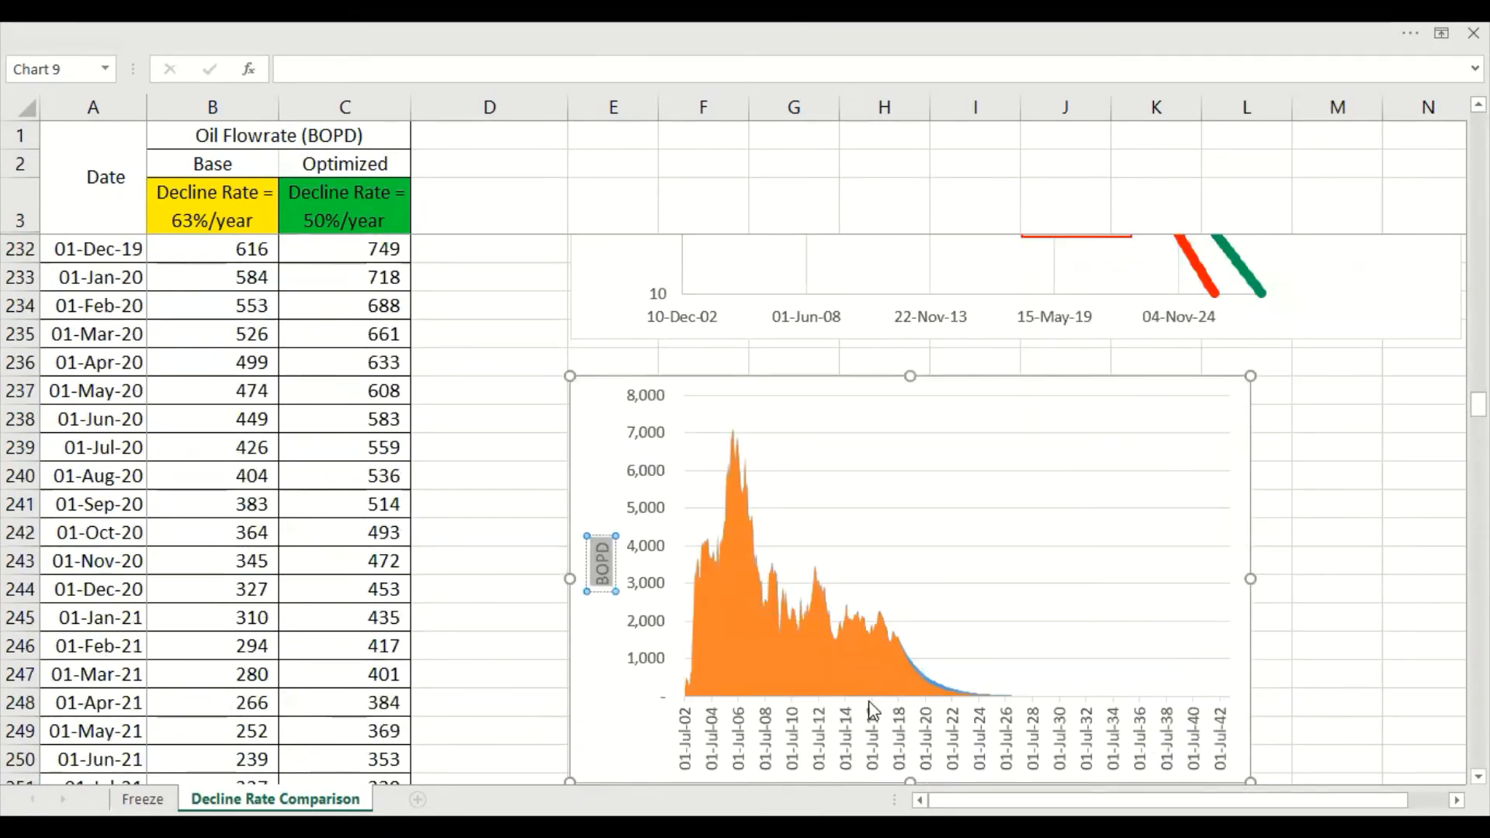
{"action": "scroll", "coordinate": [927, 726], "scroll_direction": "down", "scroll_amount": 1}
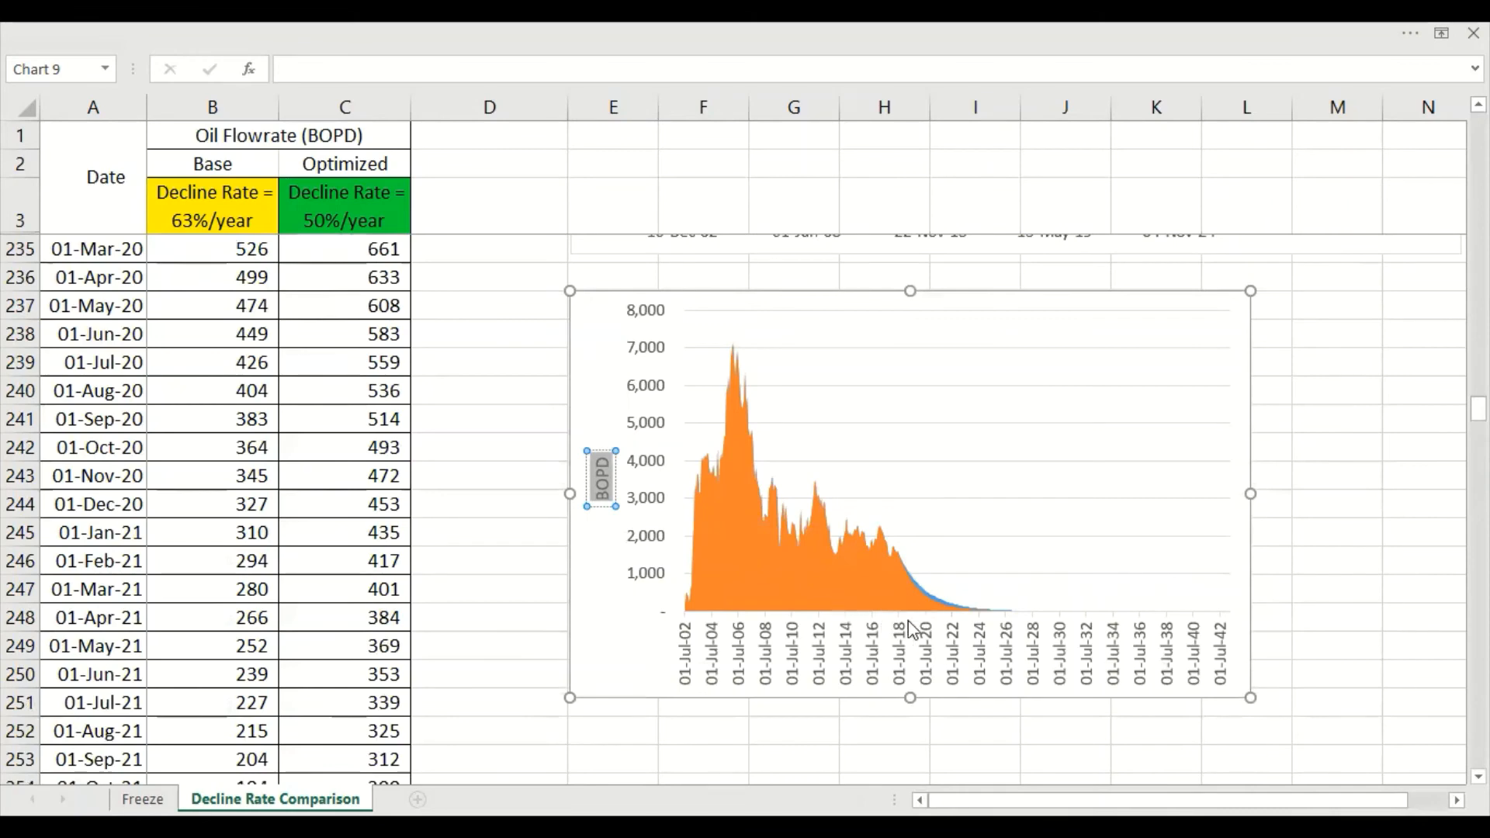
{"action": "left_click", "coordinate": [1281, 387]}
{"action": "scroll", "coordinate": [641, 593], "scroll_direction": "down", "scroll_amount": 2}
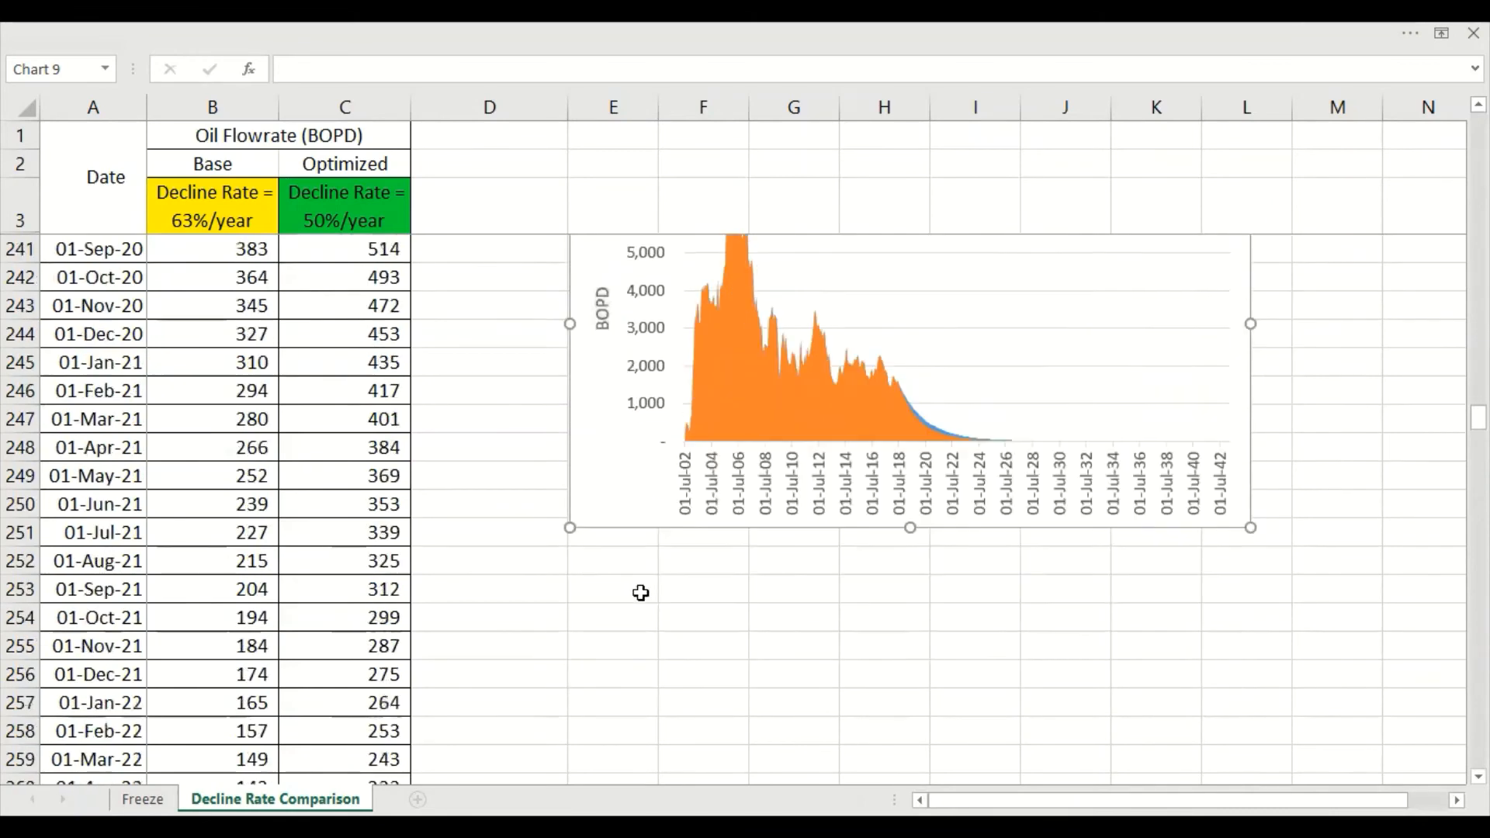
{"action": "scroll", "coordinate": [640, 593], "scroll_direction": "down", "scroll_amount": 1}
{"action": "key", "text": "ctrl+v"}
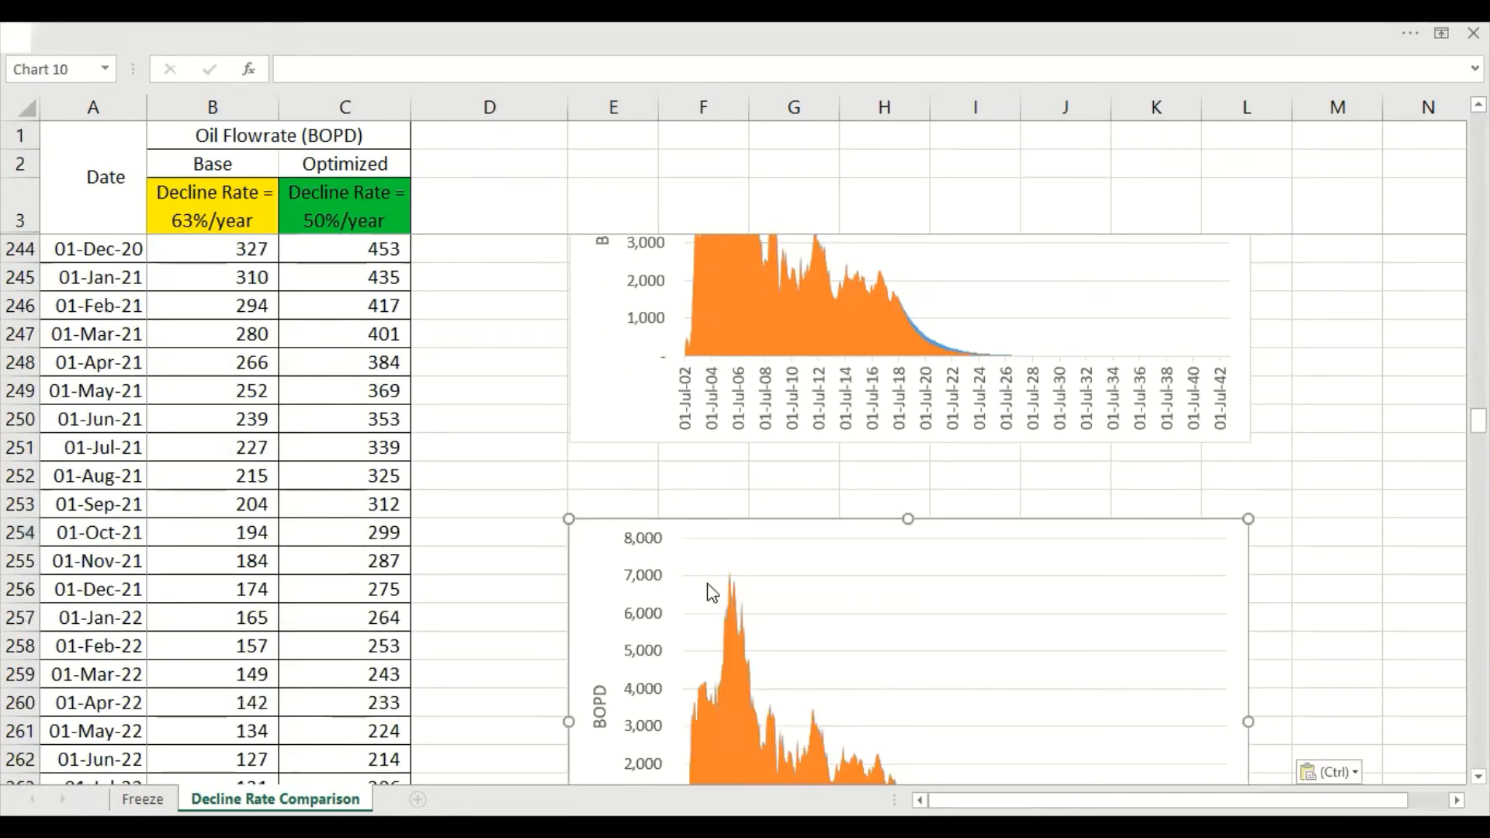
Set the copied area chart's horizontal axis bounds to a minimum of 01/07/2012 and a maximum of 01/04/2021
{"action": "scroll", "coordinate": [711, 594], "scroll_direction": "down", "scroll_amount": 3}
{"action": "right_click", "coordinate": [843, 660]}
{"action": "left_click", "coordinate": [916, 642]}
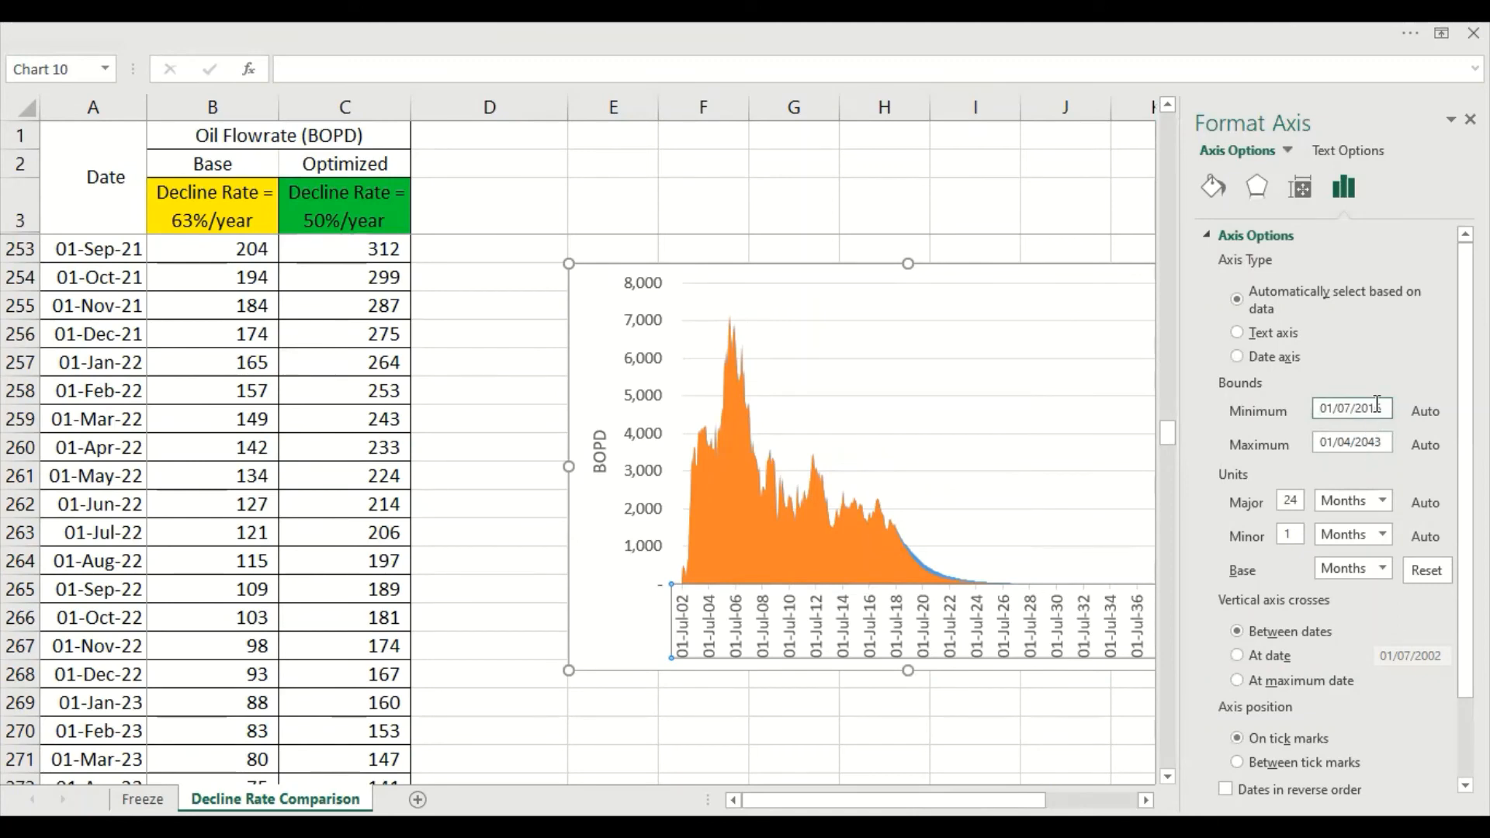
{"action": "left_click_drag", "start_coordinate": [1369, 441], "coordinate": [1416, 453]}
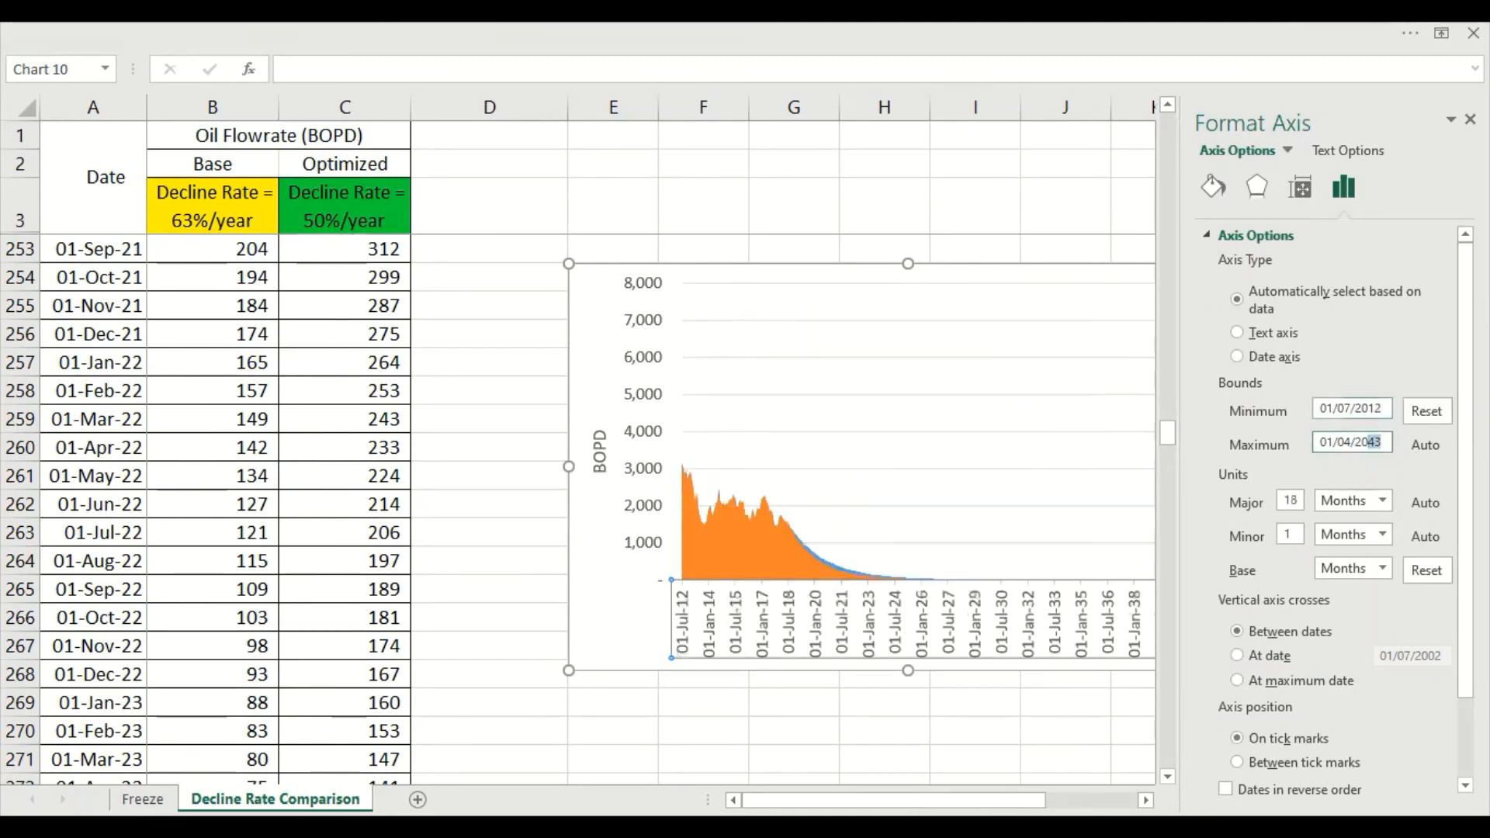
{"action": "type", "text": "21"}
{"action": "key", "text": "Return"}
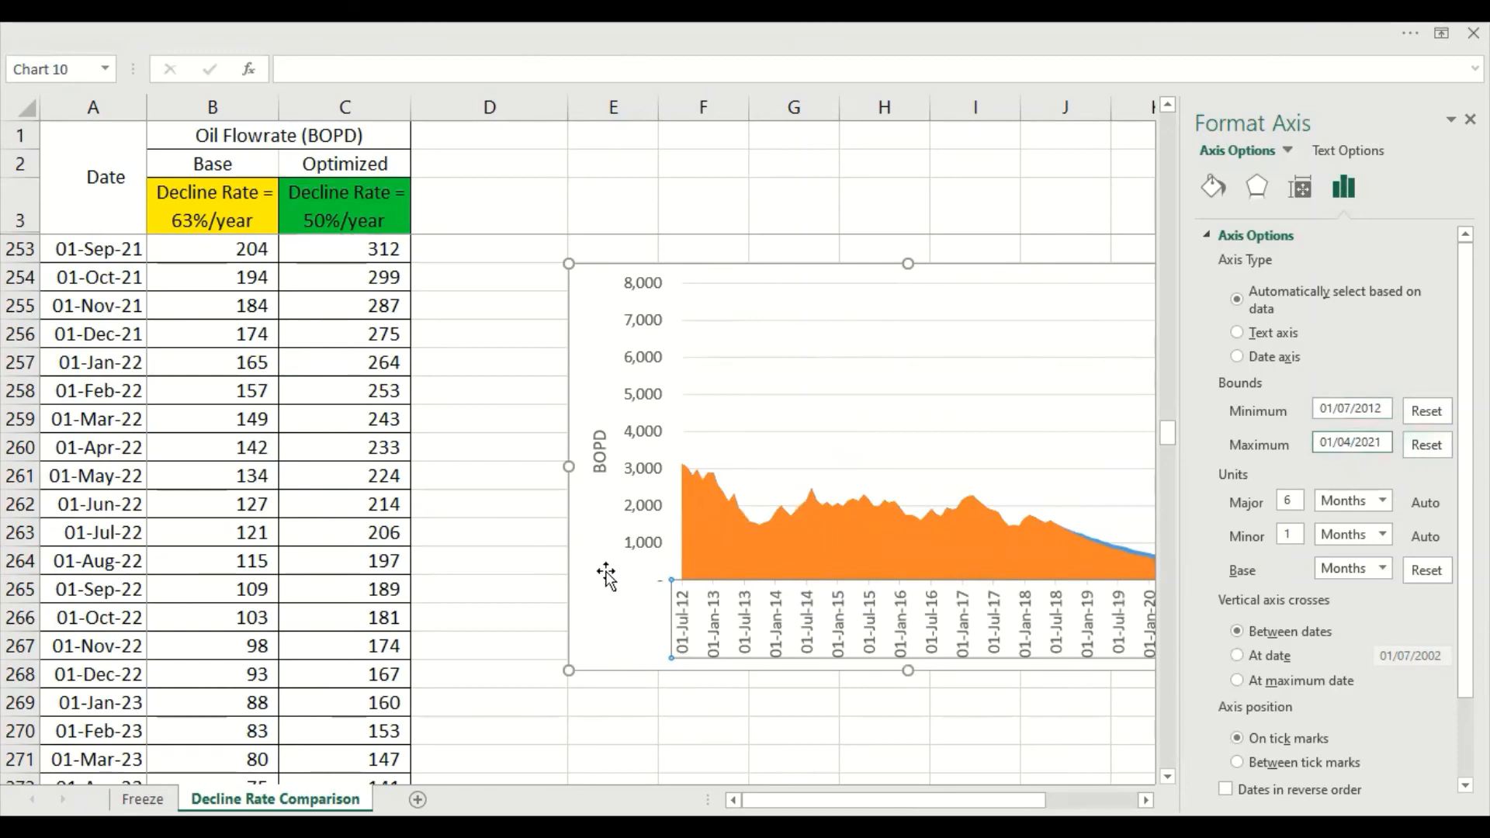
Set the copied area chart's vertical axis maximum to 4000
{"action": "left_click", "coordinate": [656, 543]}
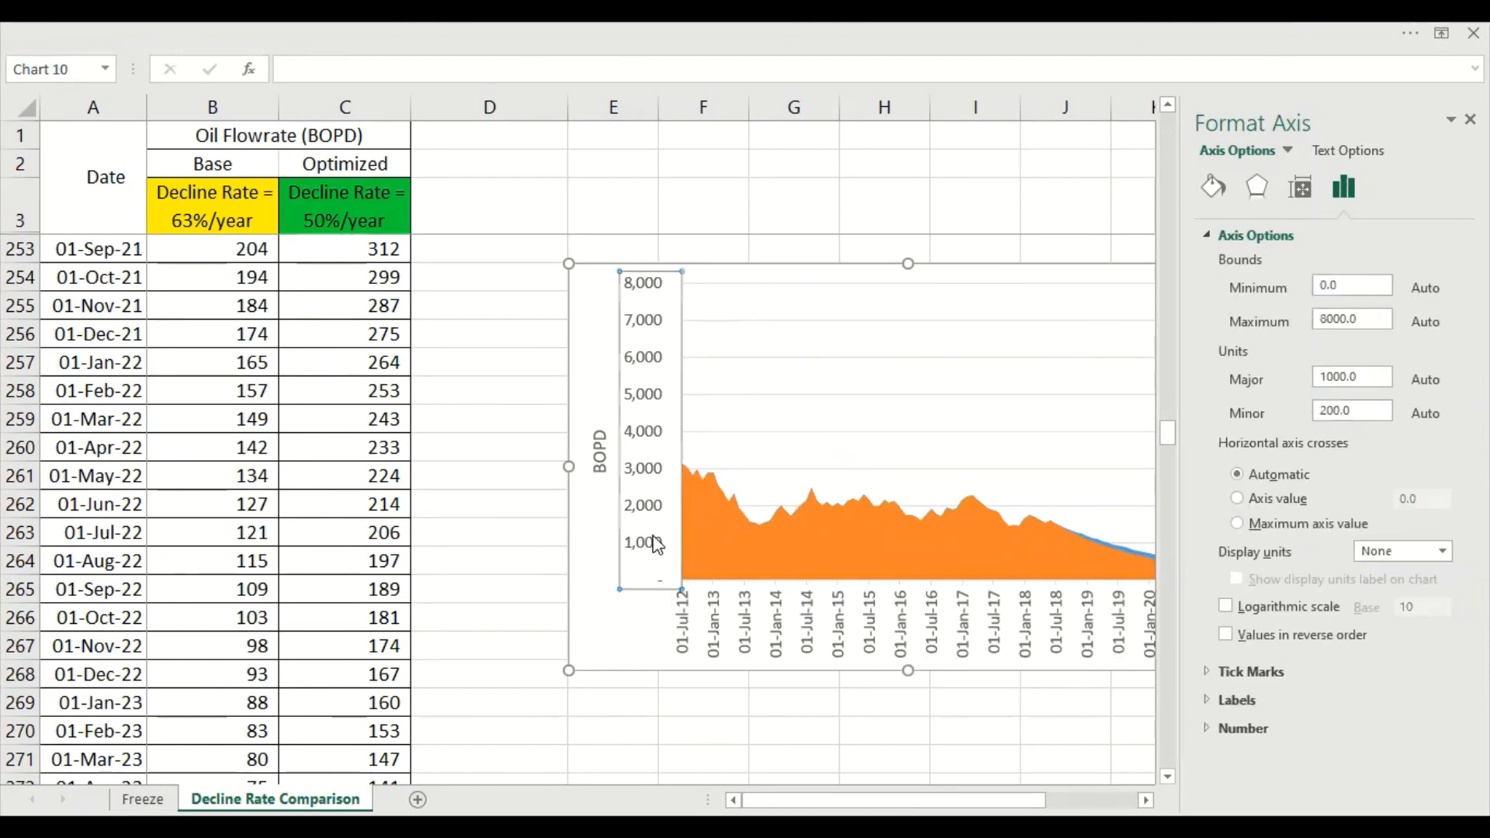
{"action": "double_click", "coordinate": [1327, 326]}
{"action": "type", "text": "4000"}
{"action": "key", "text": "Return"}
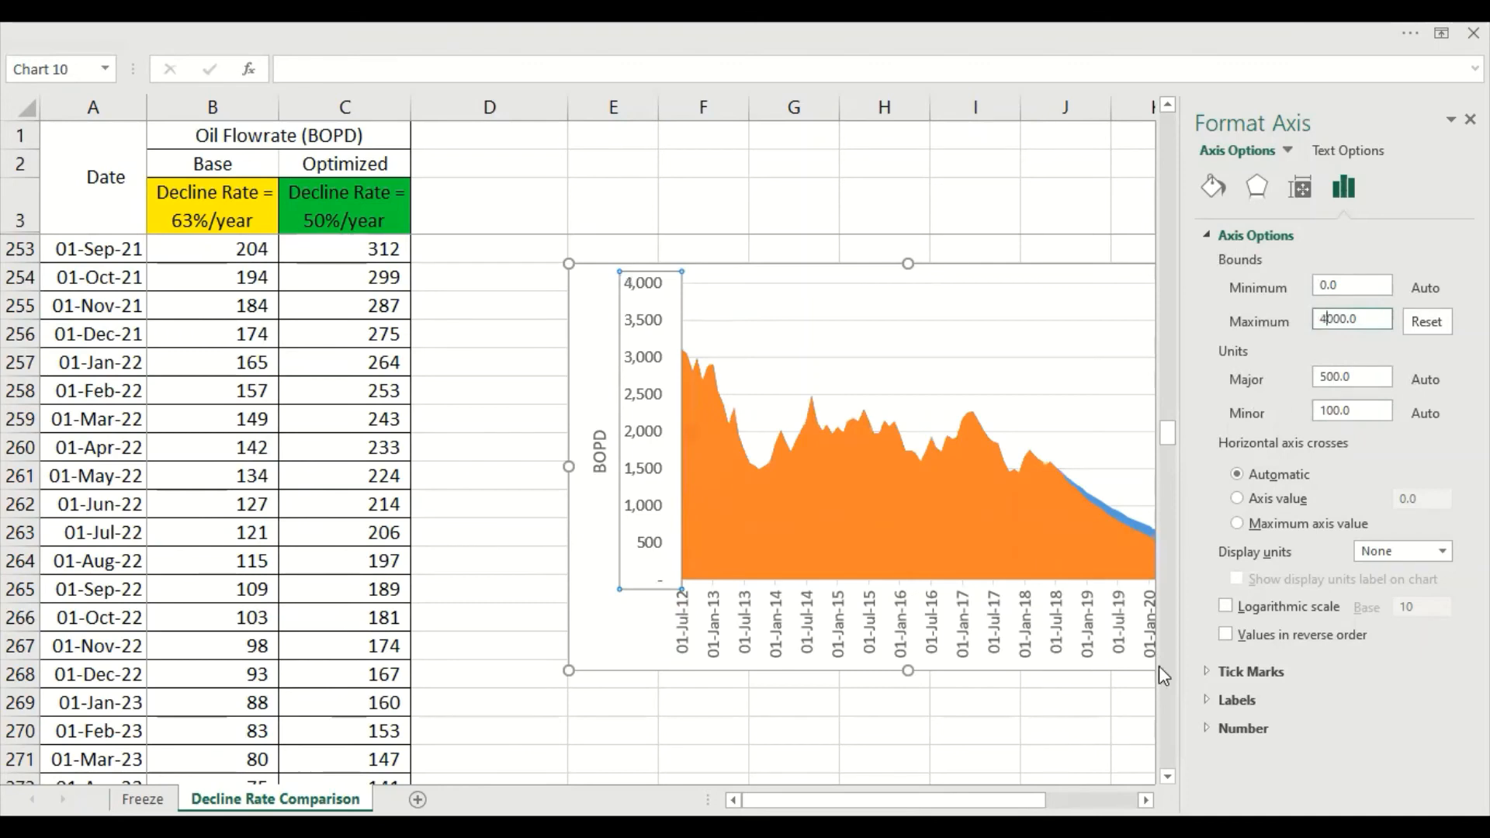
Set the copied area chart's horizontal axis minimum to 01/07/2018, after trying 01/07/2017
{"action": "scroll", "coordinate": [1037, 479], "scroll_direction": "right", "scroll_amount": 2}
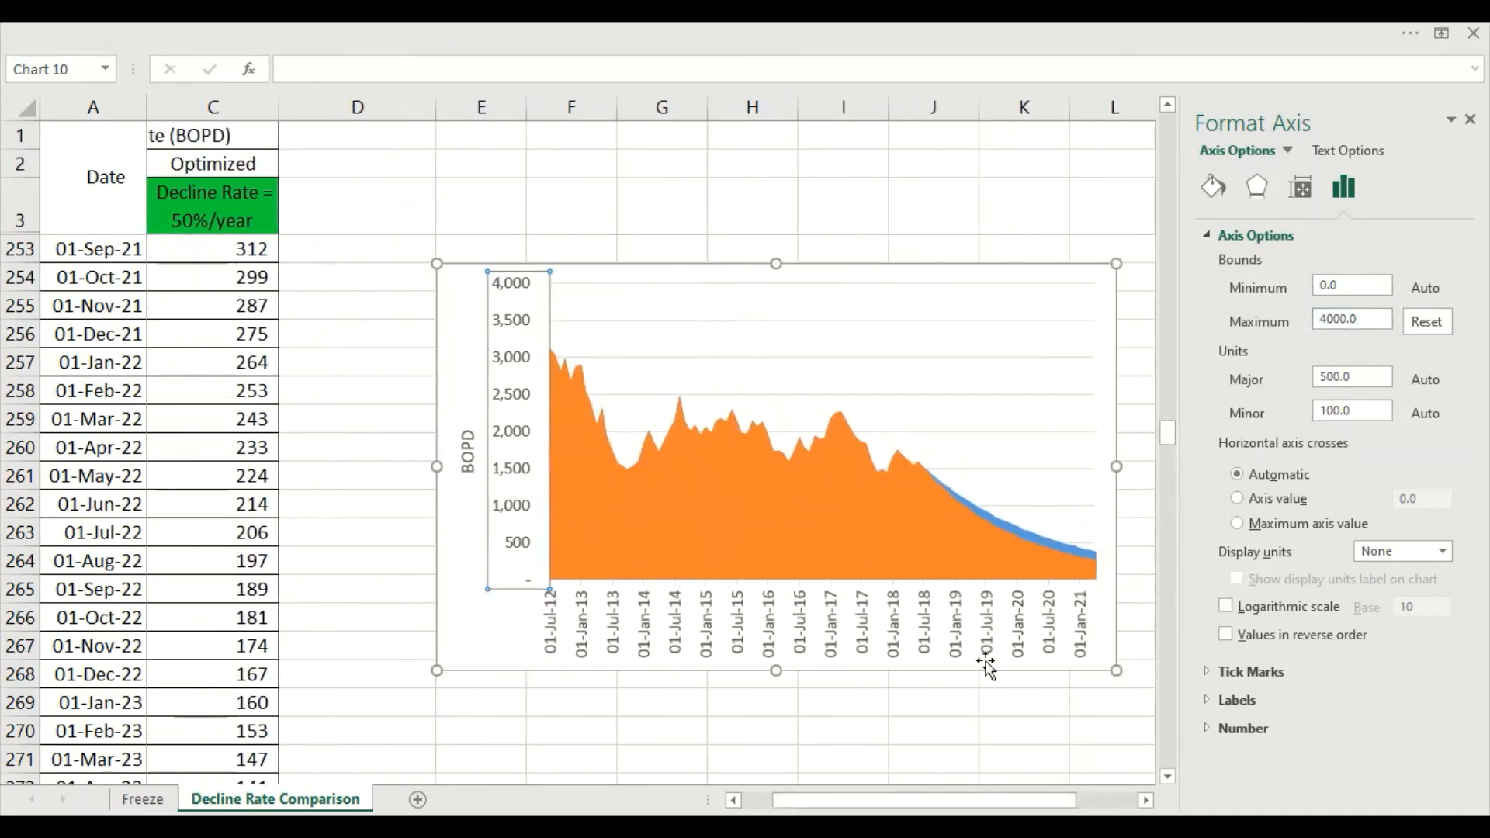
{"action": "left_click", "coordinate": [976, 635]}
{"action": "left_click", "coordinate": [1370, 409]}
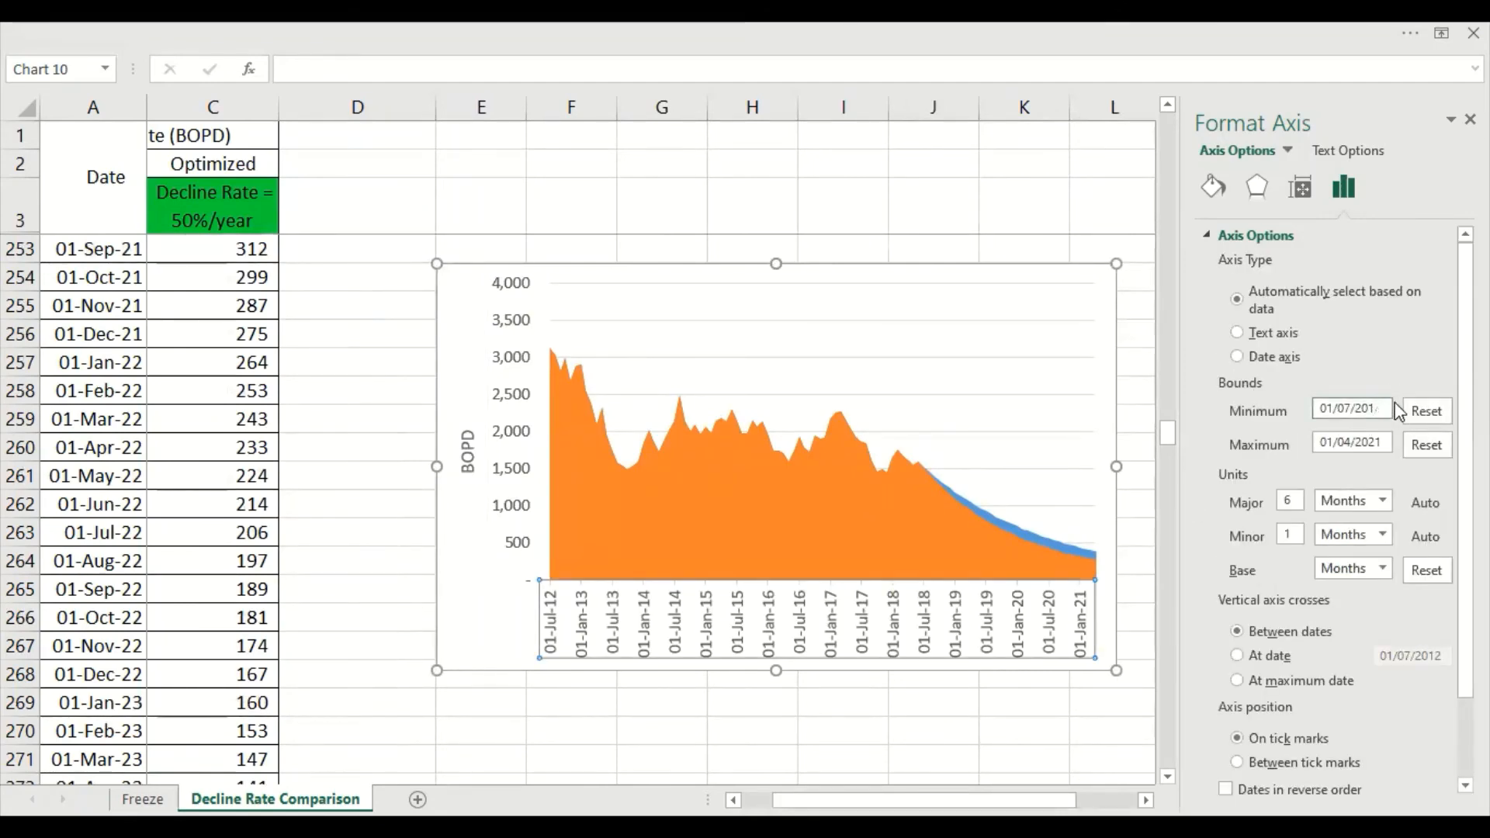
{"action": "type", "text": "7"}
{"action": "key", "text": "Return"}
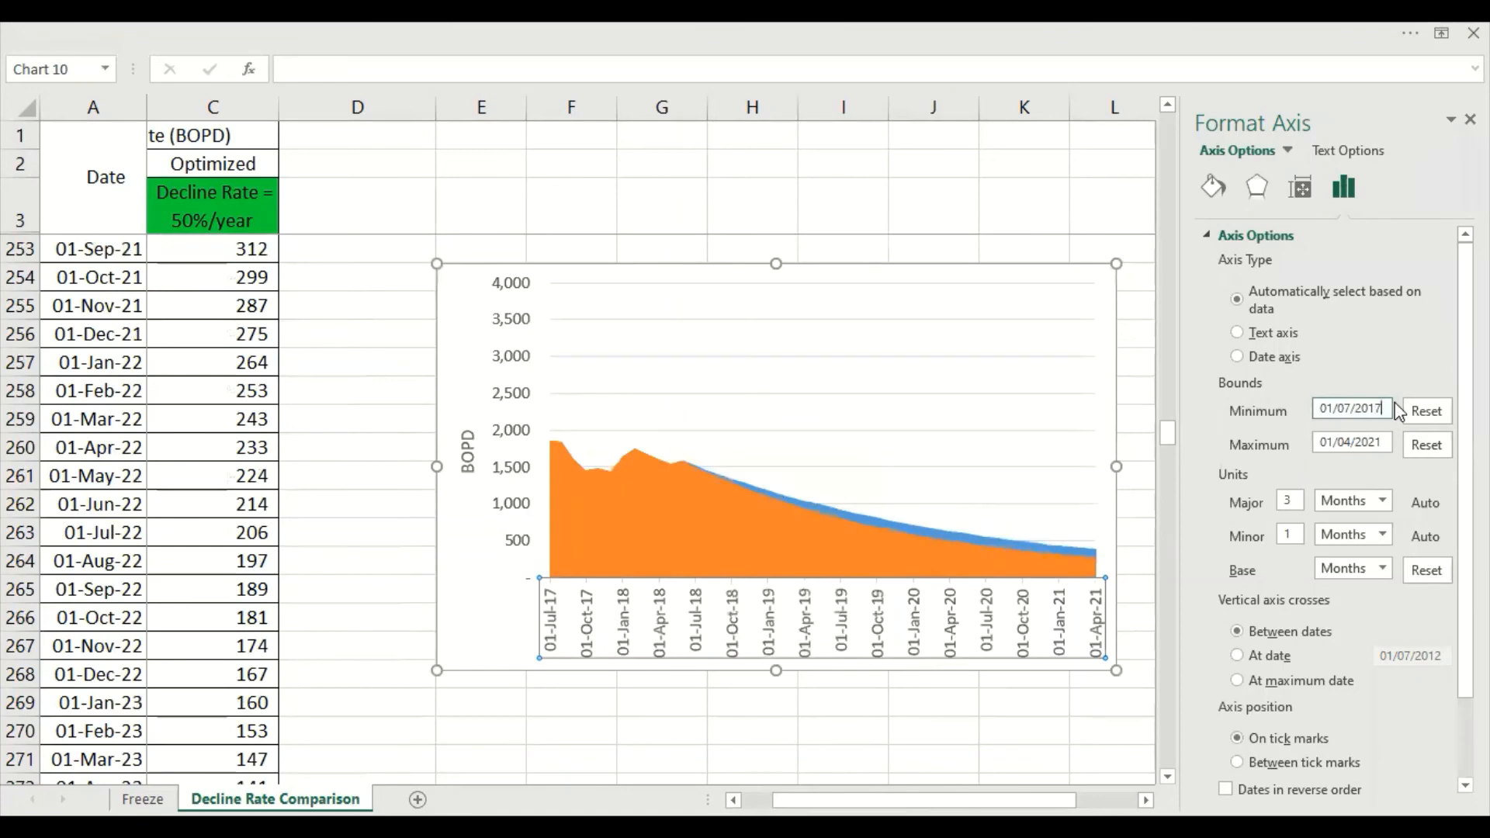
{"action": "type", "text": "8"}
{"action": "key", "text": "Return"}
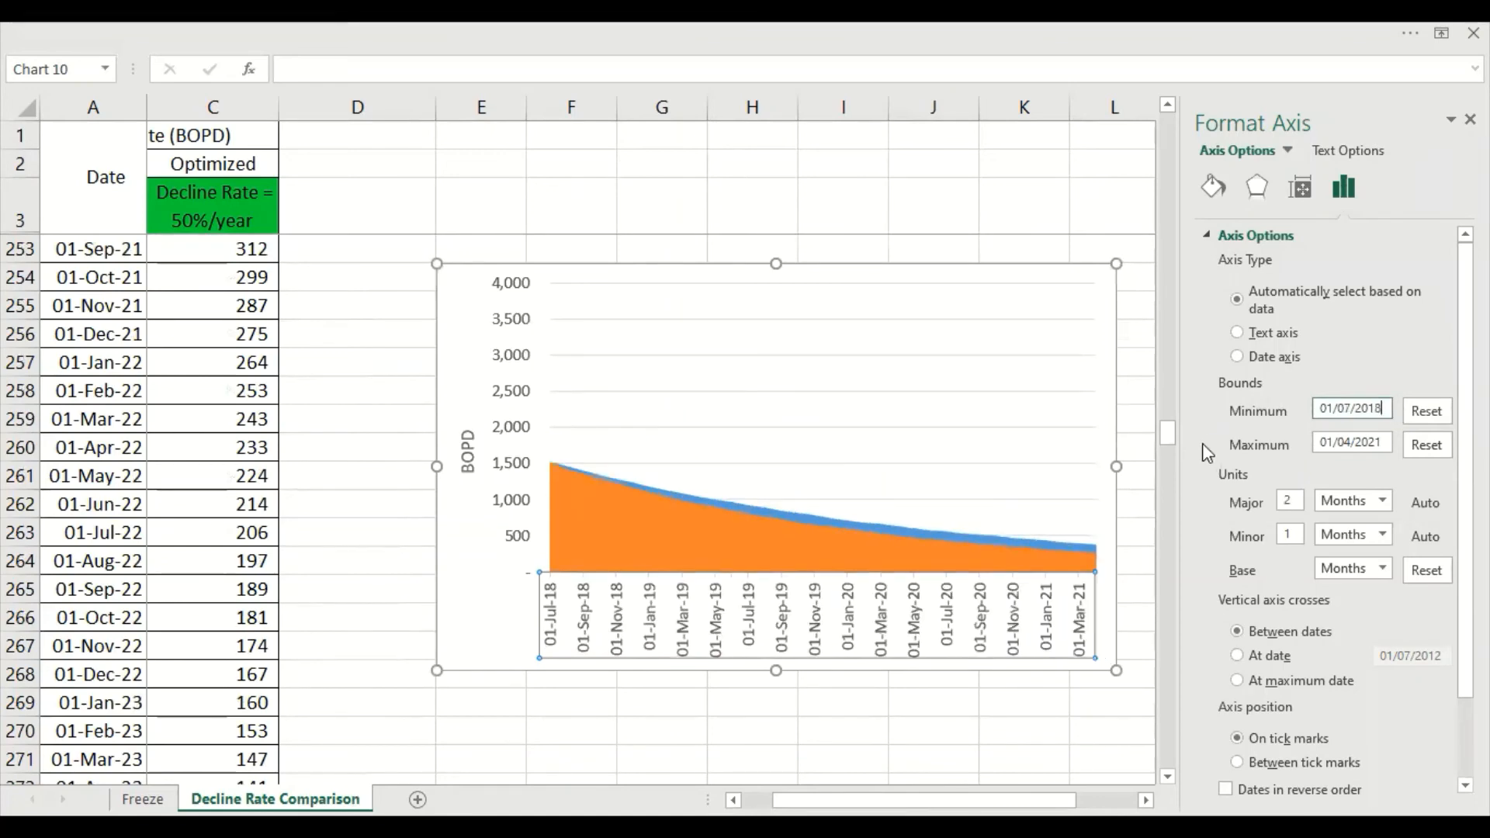
Set the copied area chart's vertical axis maximum to 1800, after trying 2000
{"action": "left_click", "coordinate": [510, 535]}
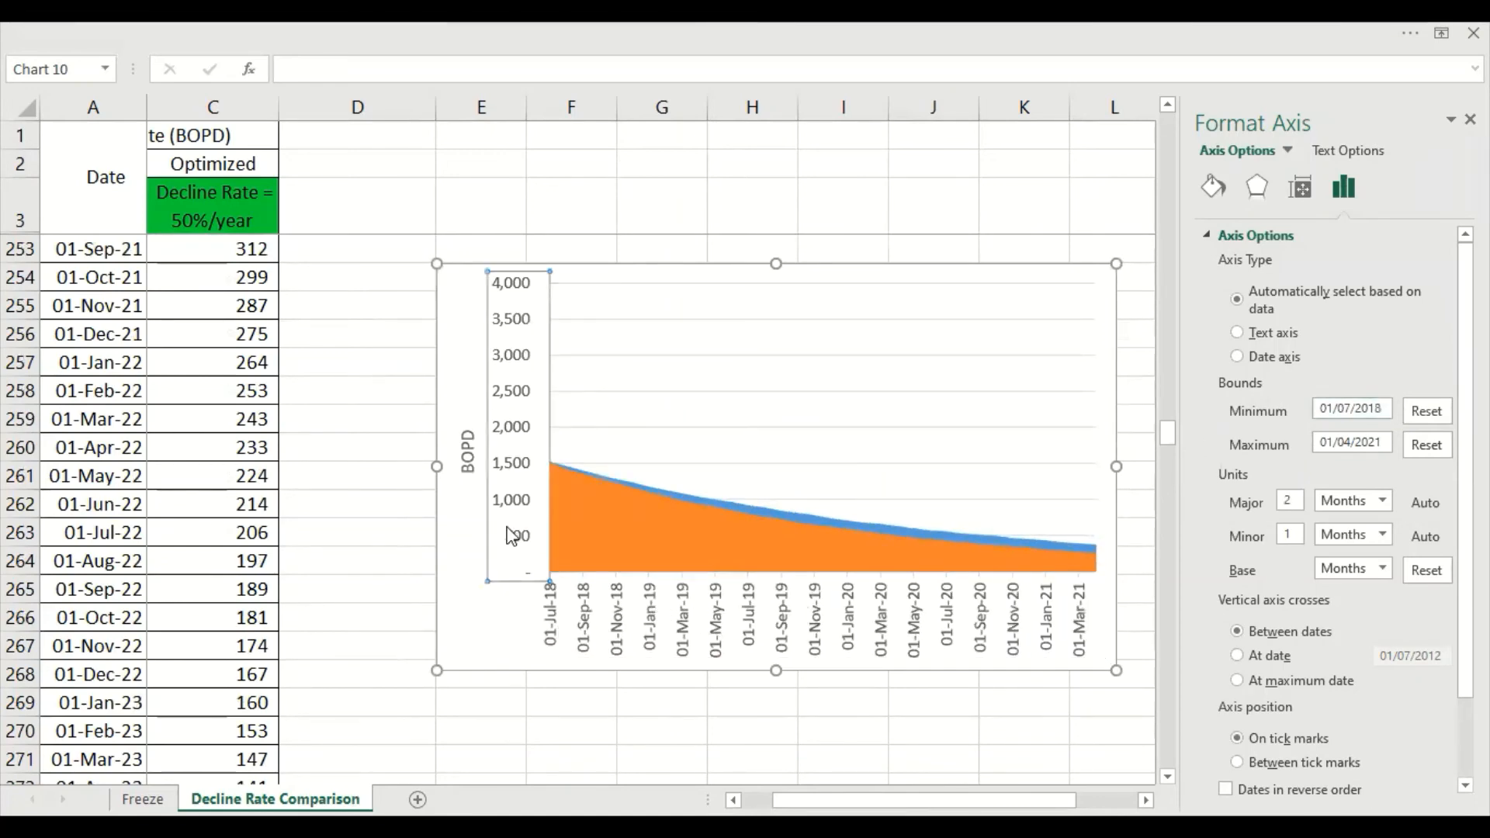
{"action": "type", "text": "2000.0"}
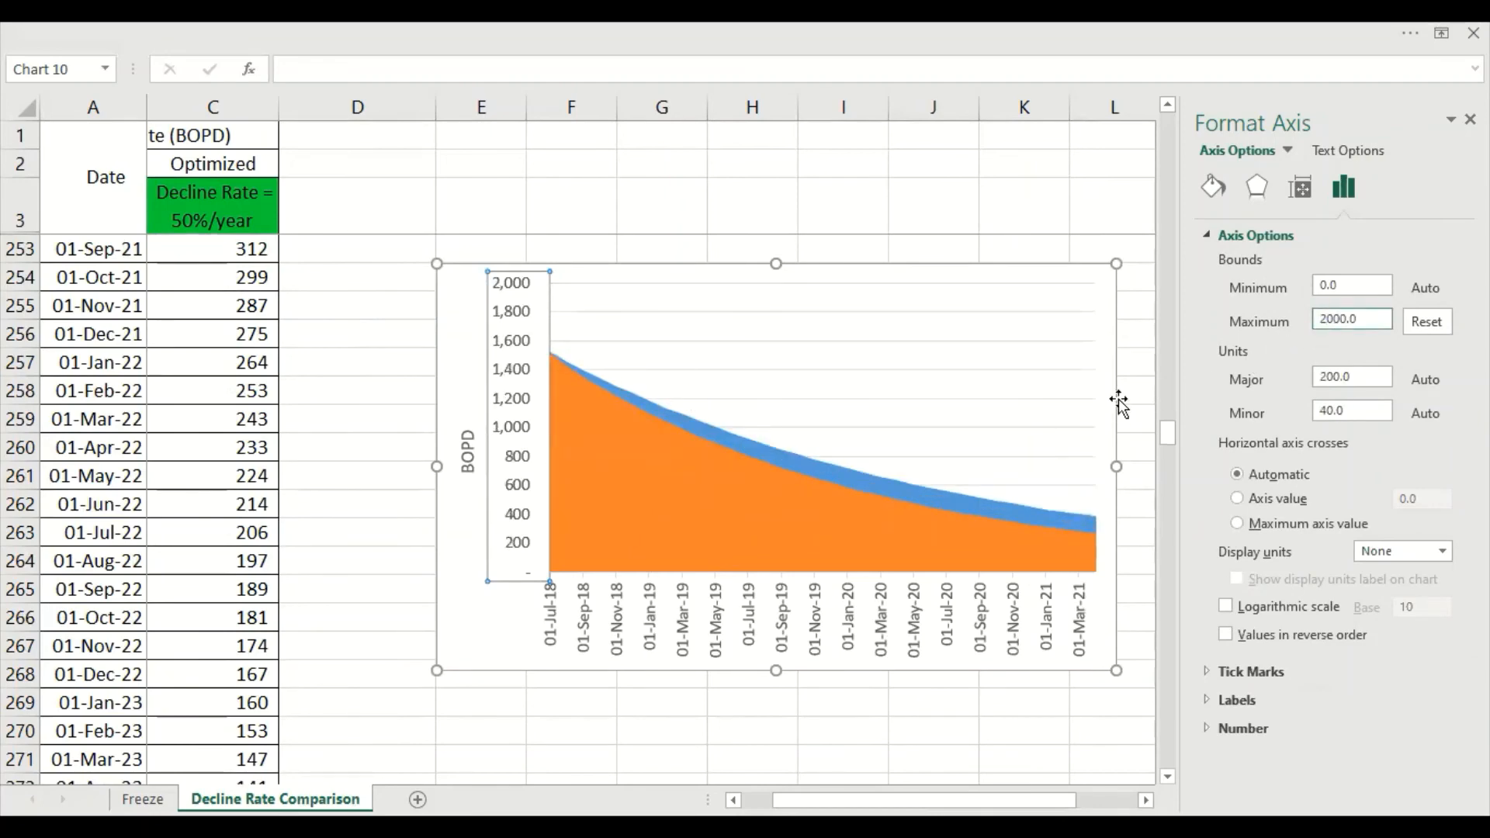
{"action": "type", "text": "1"}
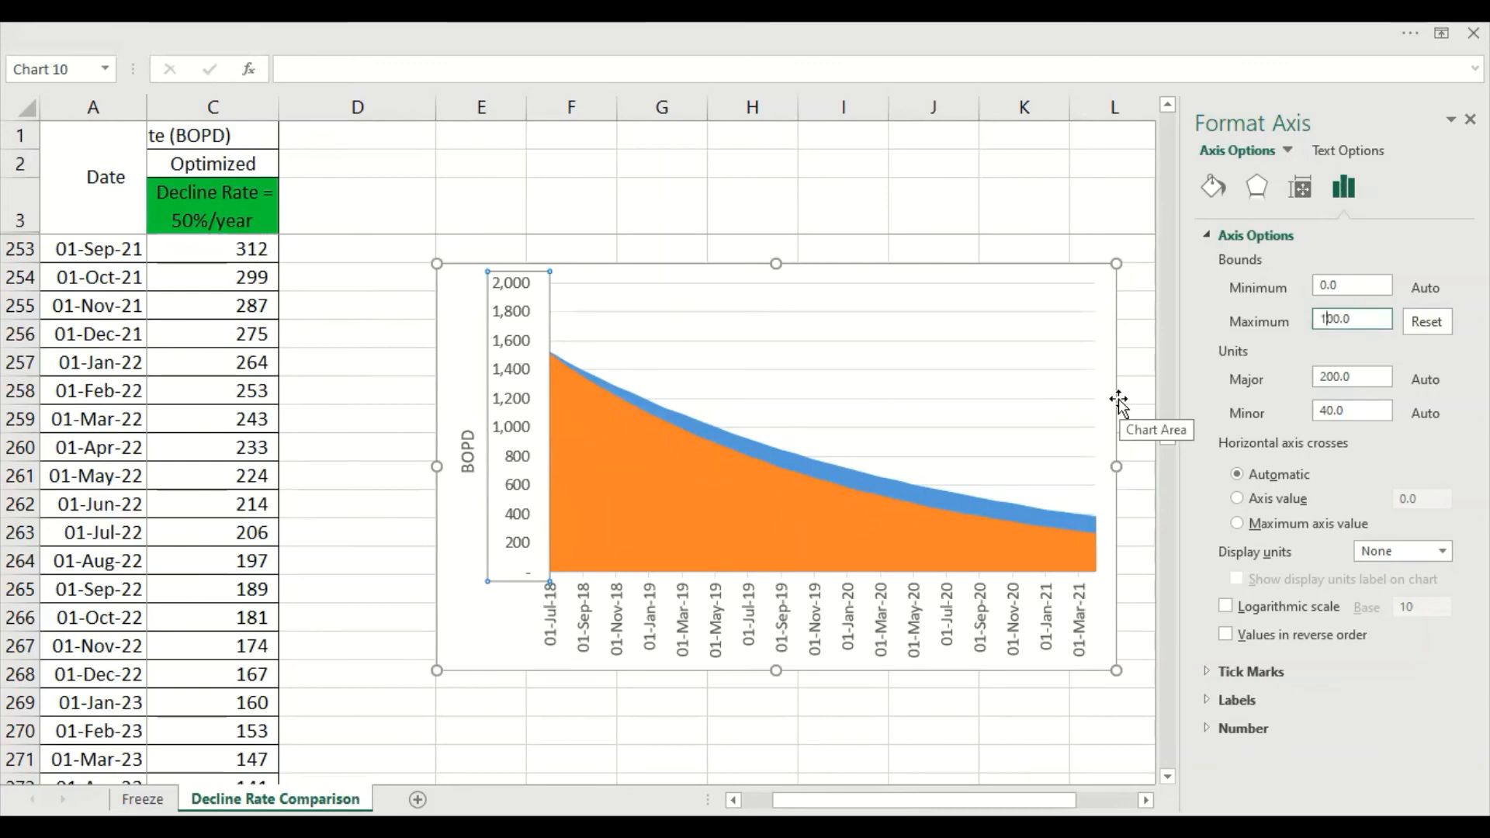
{"action": "type", "text": "8"}
{"action": "key", "text": "Return"}
{"action": "left_click", "coordinate": [950, 746]}
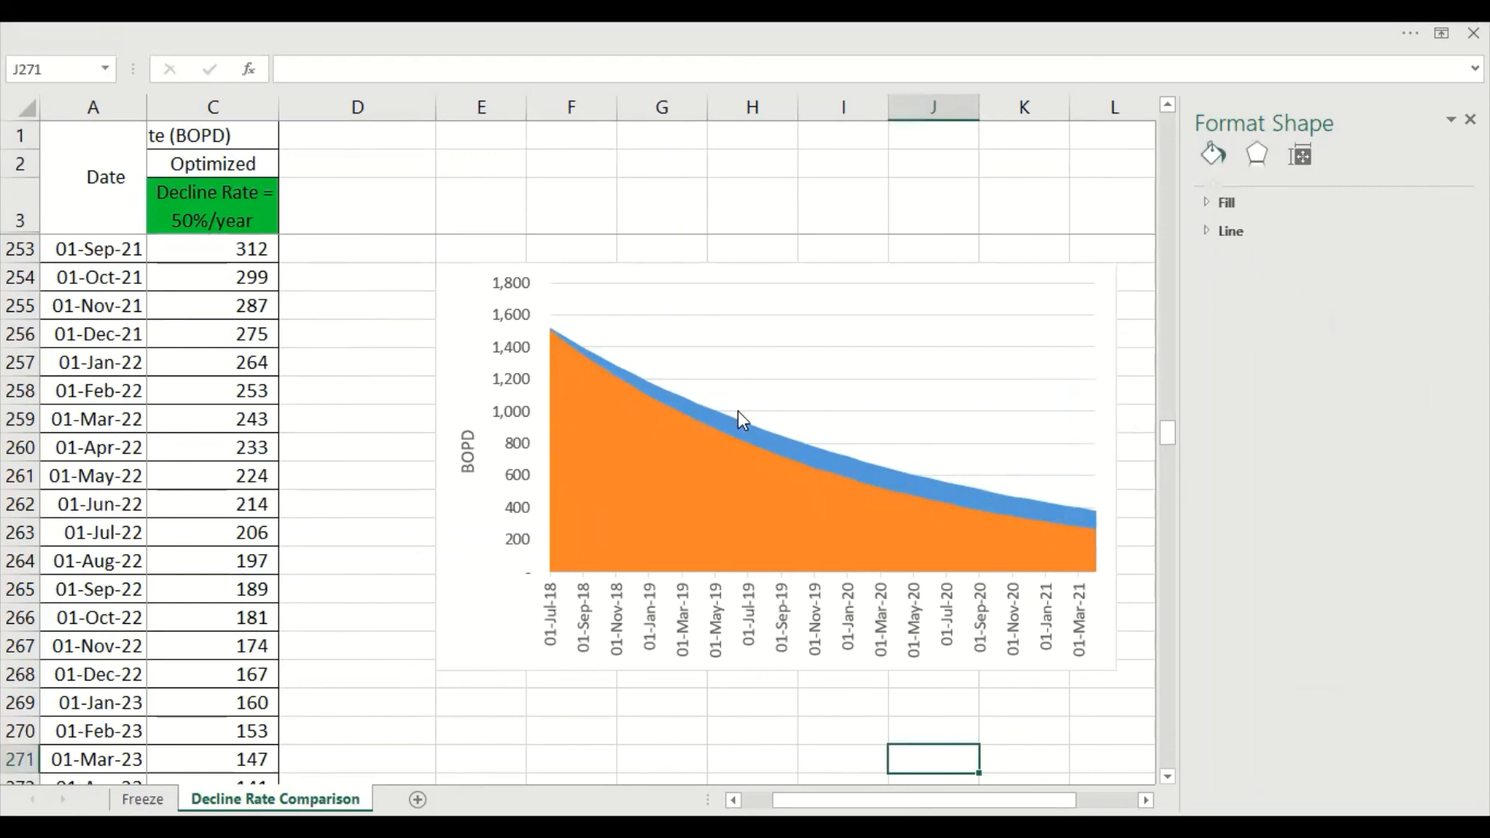
Fill the Optimized series in the copied area chart with standard green
{"action": "left_click", "coordinate": [904, 478]}
{"action": "right_click", "coordinate": [904, 478]}
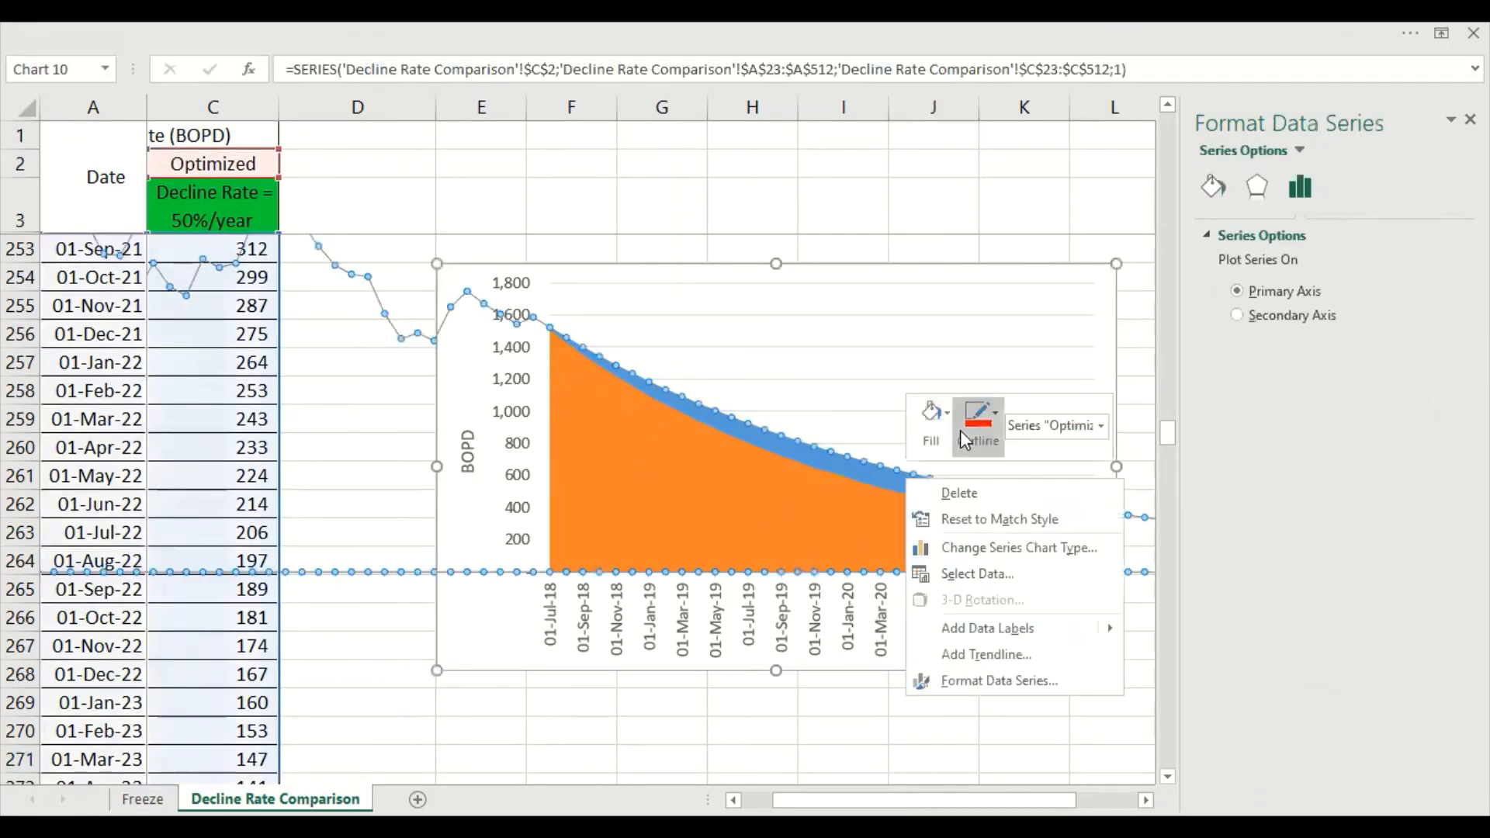
{"action": "left_click", "coordinate": [948, 438]}
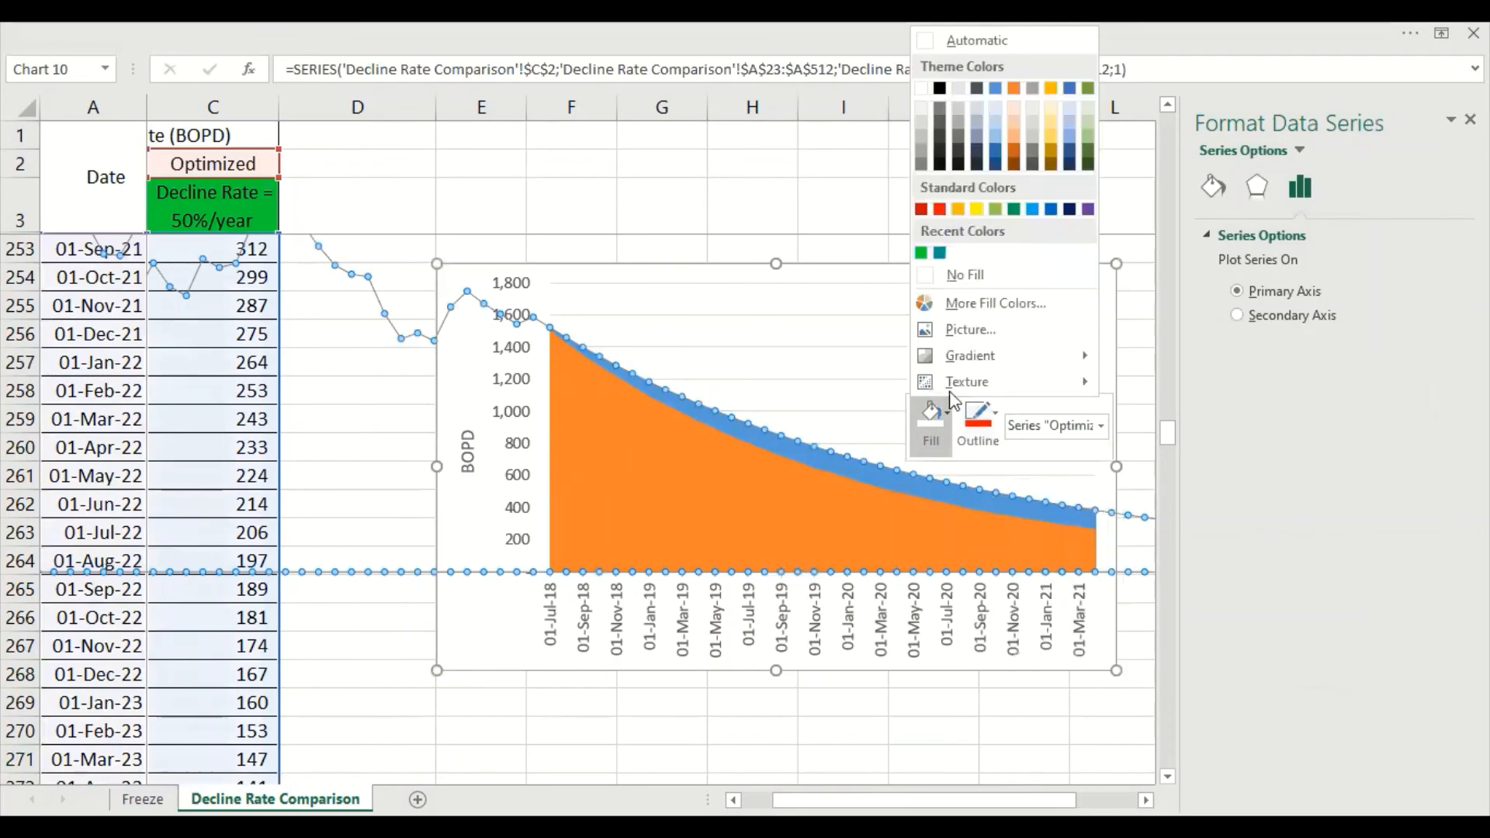
{"action": "left_click", "coordinate": [1012, 210]}
Fill the Base series in the copied area chart with red and deselect the chart
{"action": "left_click", "coordinate": [822, 511]}
{"action": "right_click", "coordinate": [822, 511]}
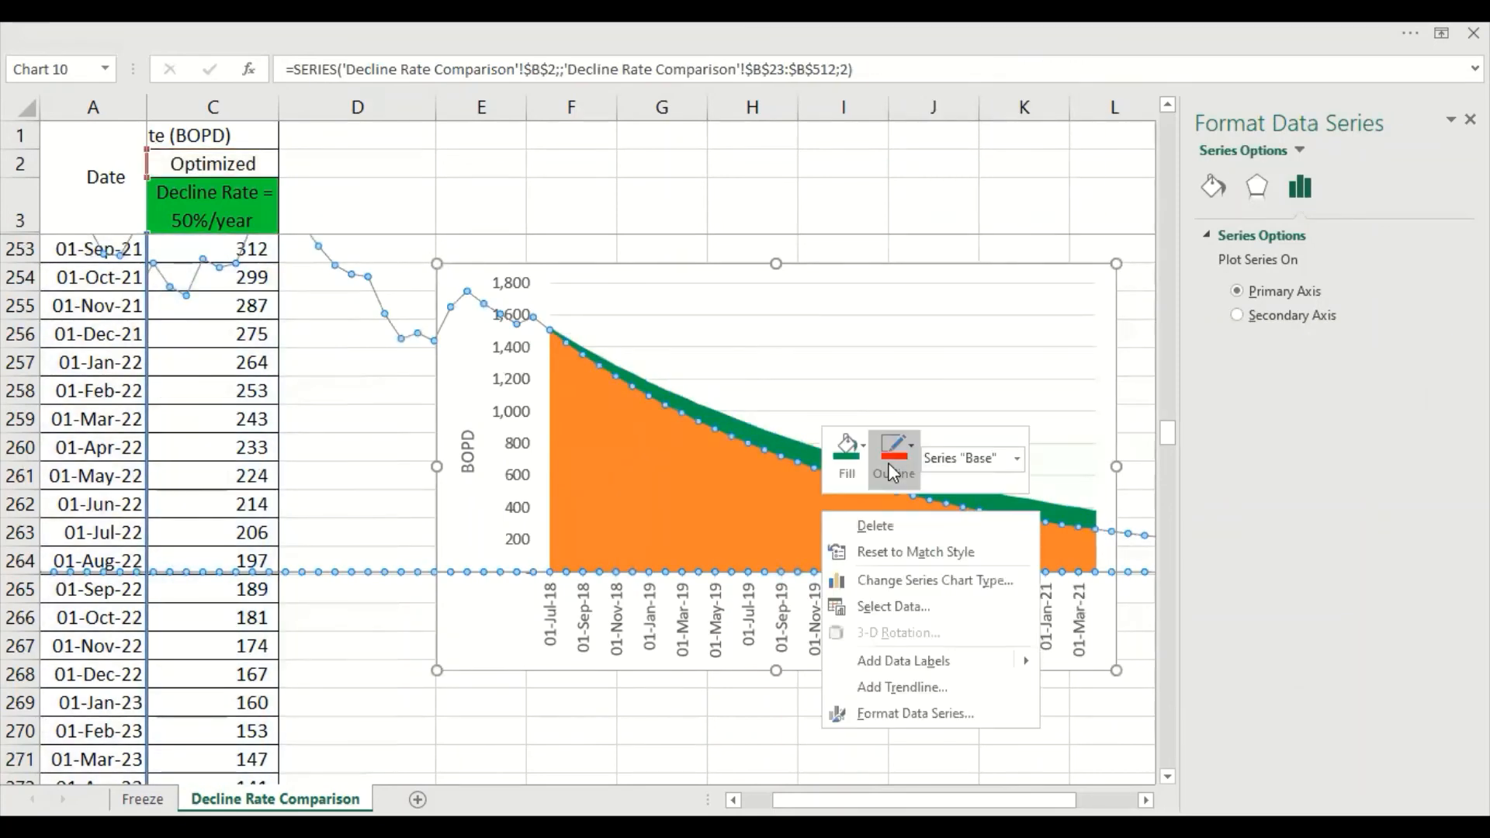
{"action": "left_click", "coordinate": [848, 242]}
{"action": "left_click", "coordinate": [1470, 119]}
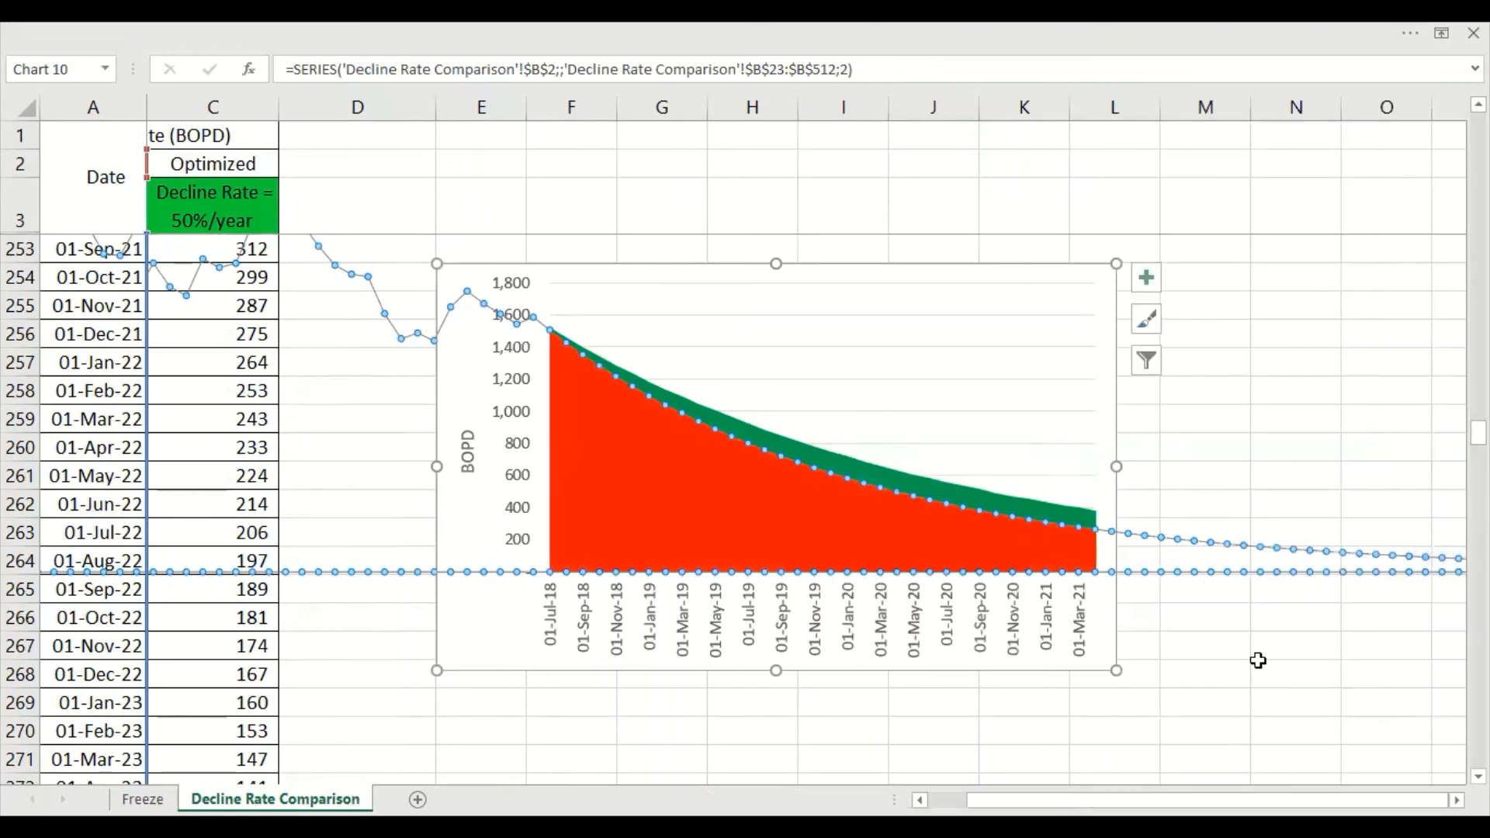
{"action": "left_click", "coordinate": [1258, 663]}
Copy the "Di = 50%" and "Di = 63%" labels from the logarithmic chart and paste them beside the recolored area chart
{"action": "scroll", "coordinate": [936, 541], "scroll_direction": "up", "scroll_amount": 13}
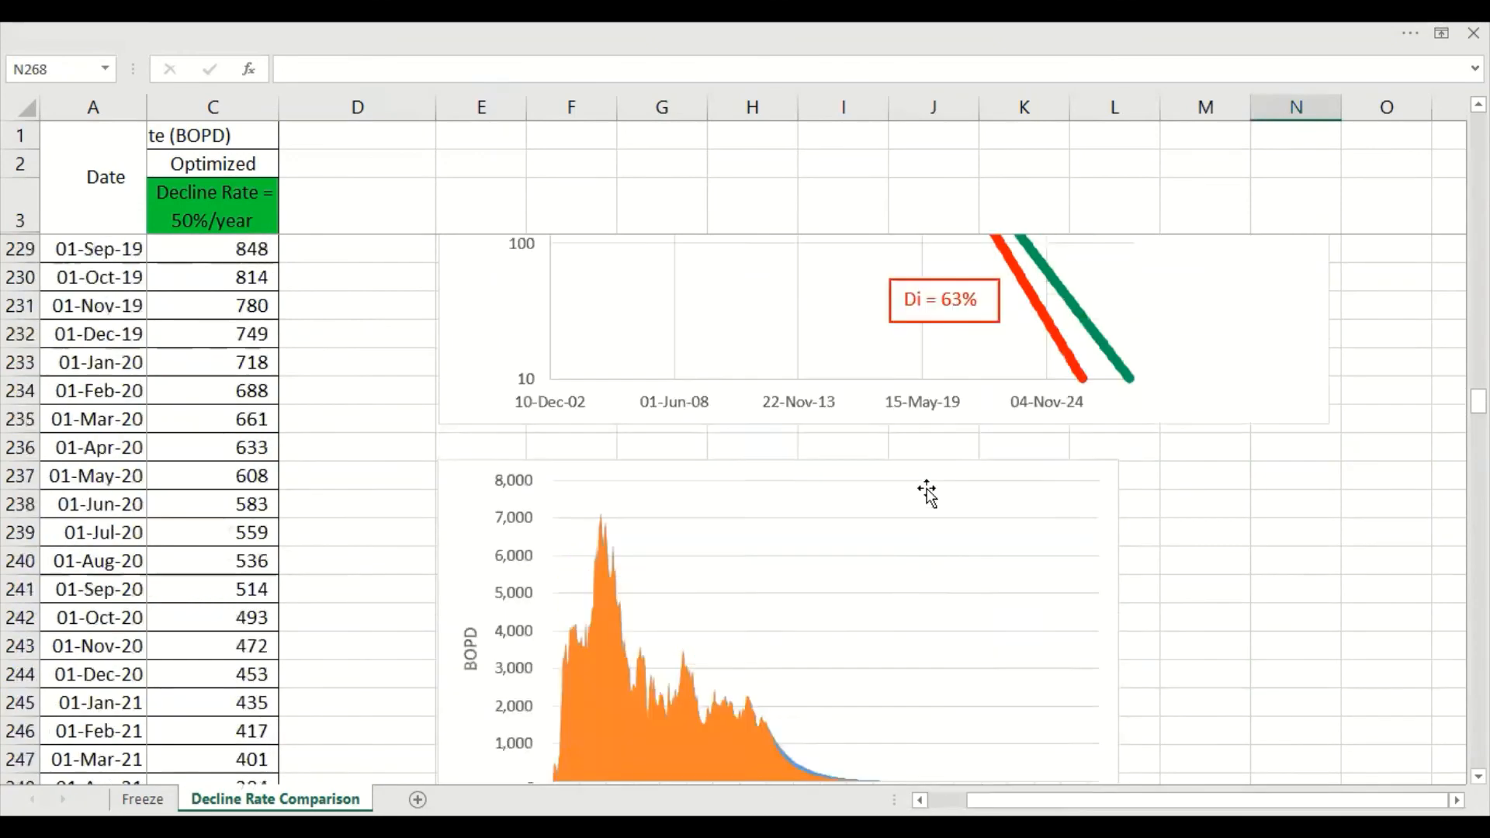
{"action": "left_click", "coordinate": [1044, 573]}
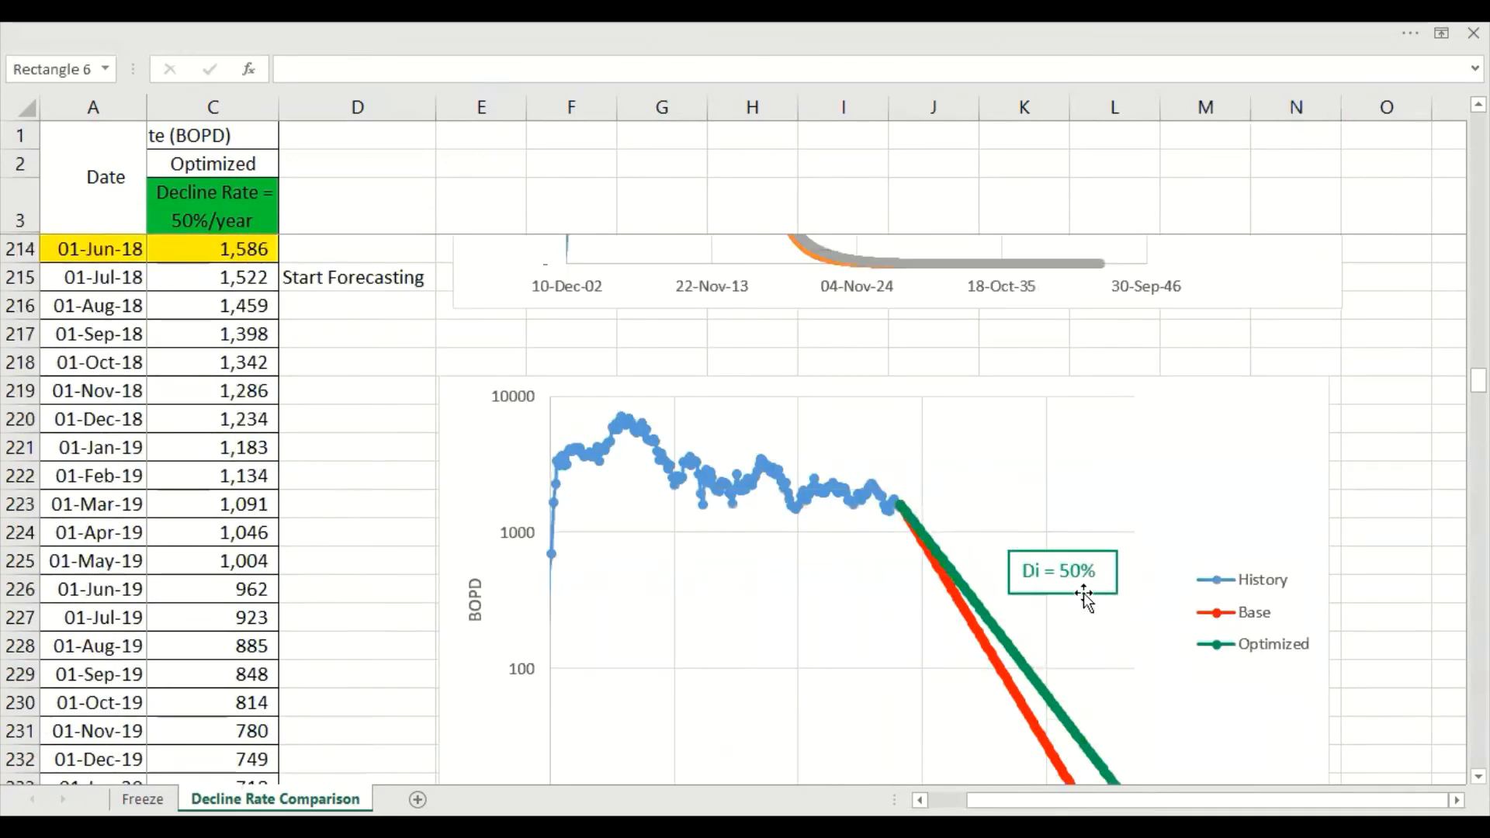
{"action": "left_click", "coordinate": [967, 737], "text": "shift"}
{"action": "scroll", "coordinate": [974, 744], "scroll_direction": "down", "scroll_amount": 13}
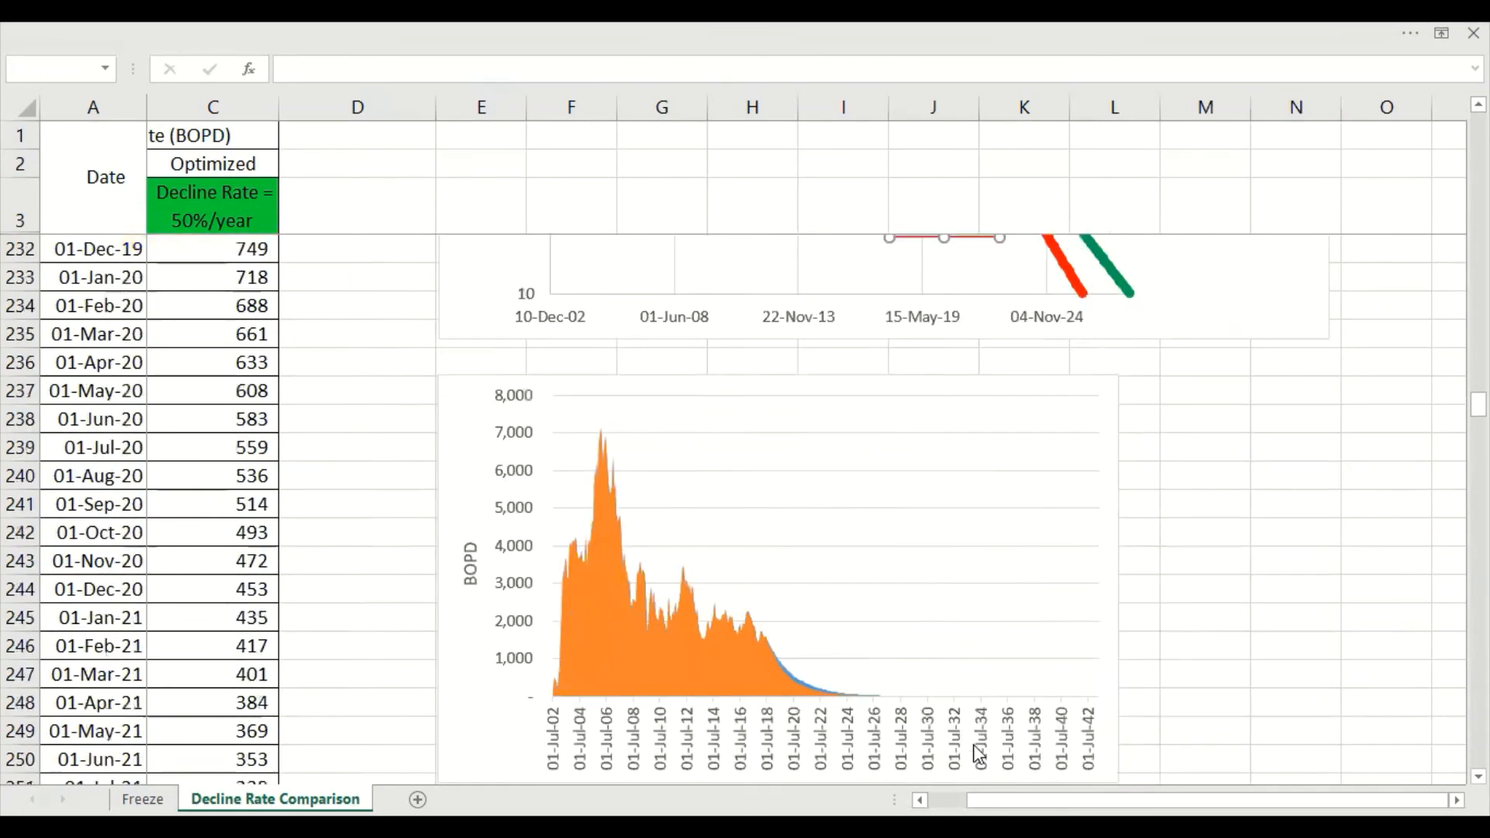
{"action": "left_click", "coordinate": [1191, 361]}
{"action": "key", "text": "ctrl+v"}
{"action": "left_click", "coordinate": [1296, 561]}
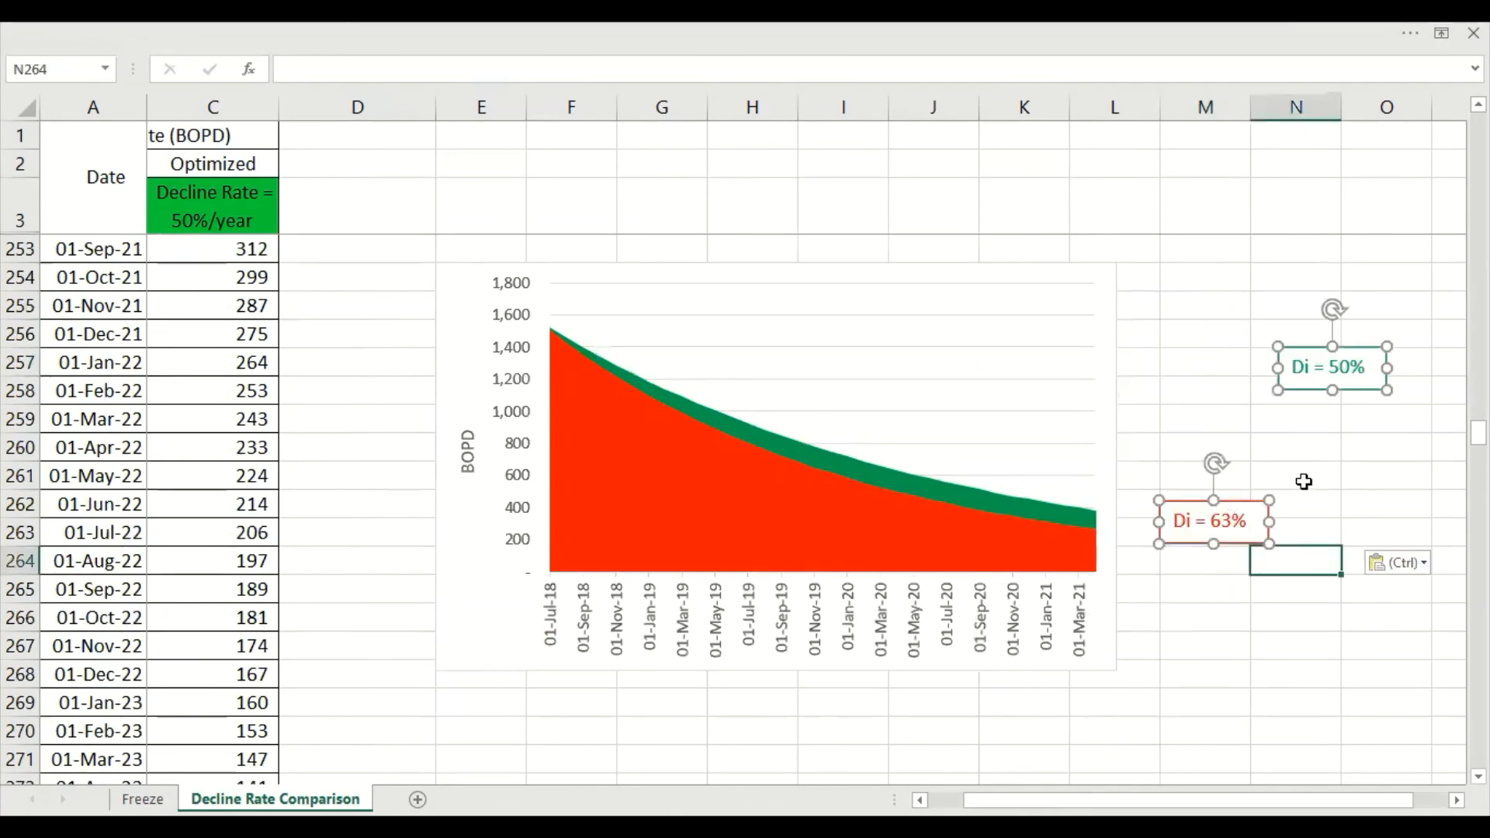
Place the "Di = 50%" label above the green band and the "Di = 63%" label inside the red area of the chart
{"action": "left_click", "coordinate": [1339, 388]}
{"action": "left_click_drag", "start_coordinate": [1339, 389], "coordinate": [919, 440]}
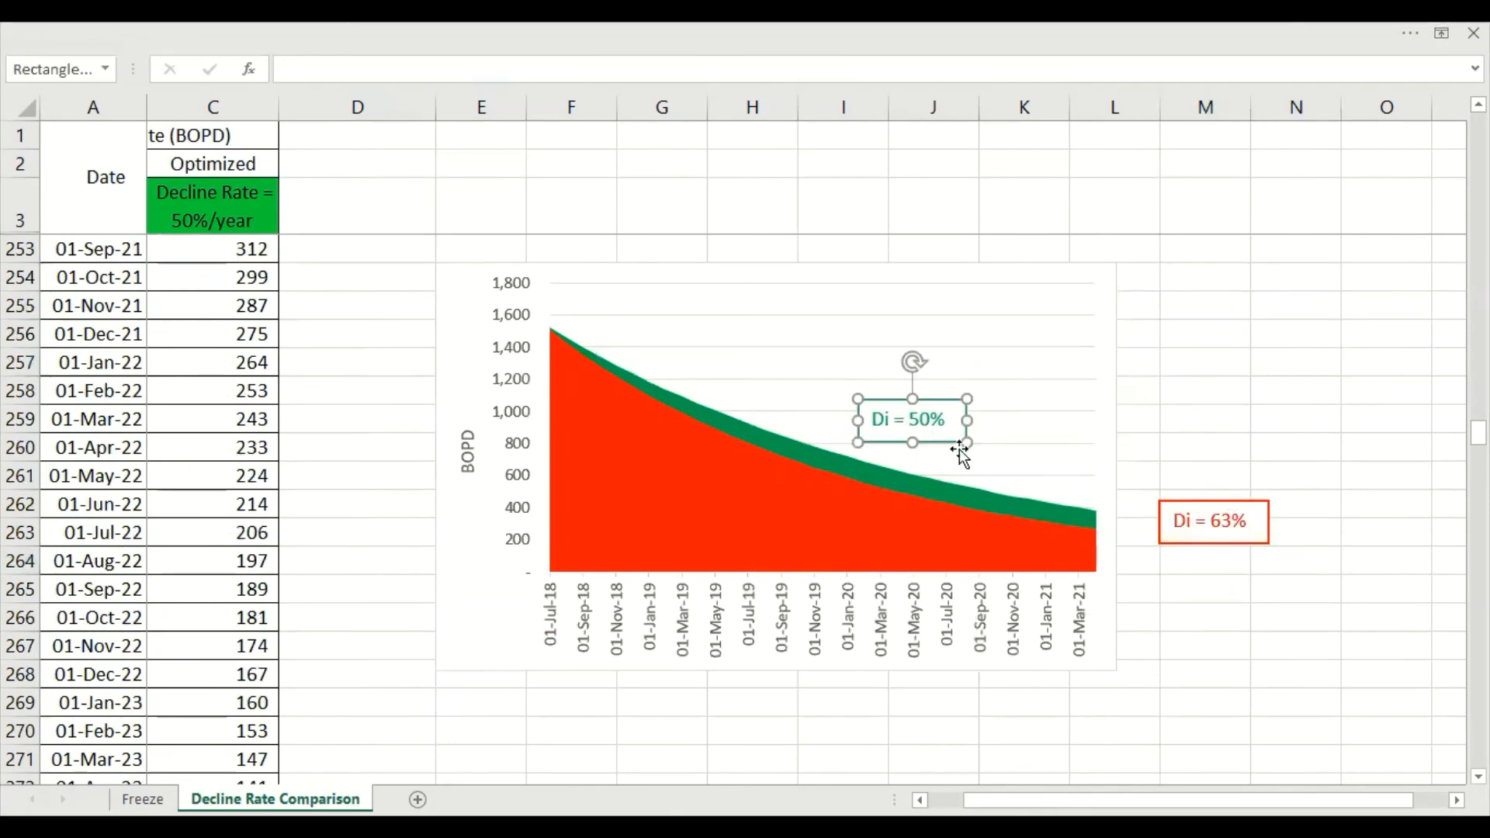
{"action": "left_click_drag", "start_coordinate": [1196, 543], "coordinate": [718, 509]}
{"action": "left_click", "coordinate": [1213, 431]}
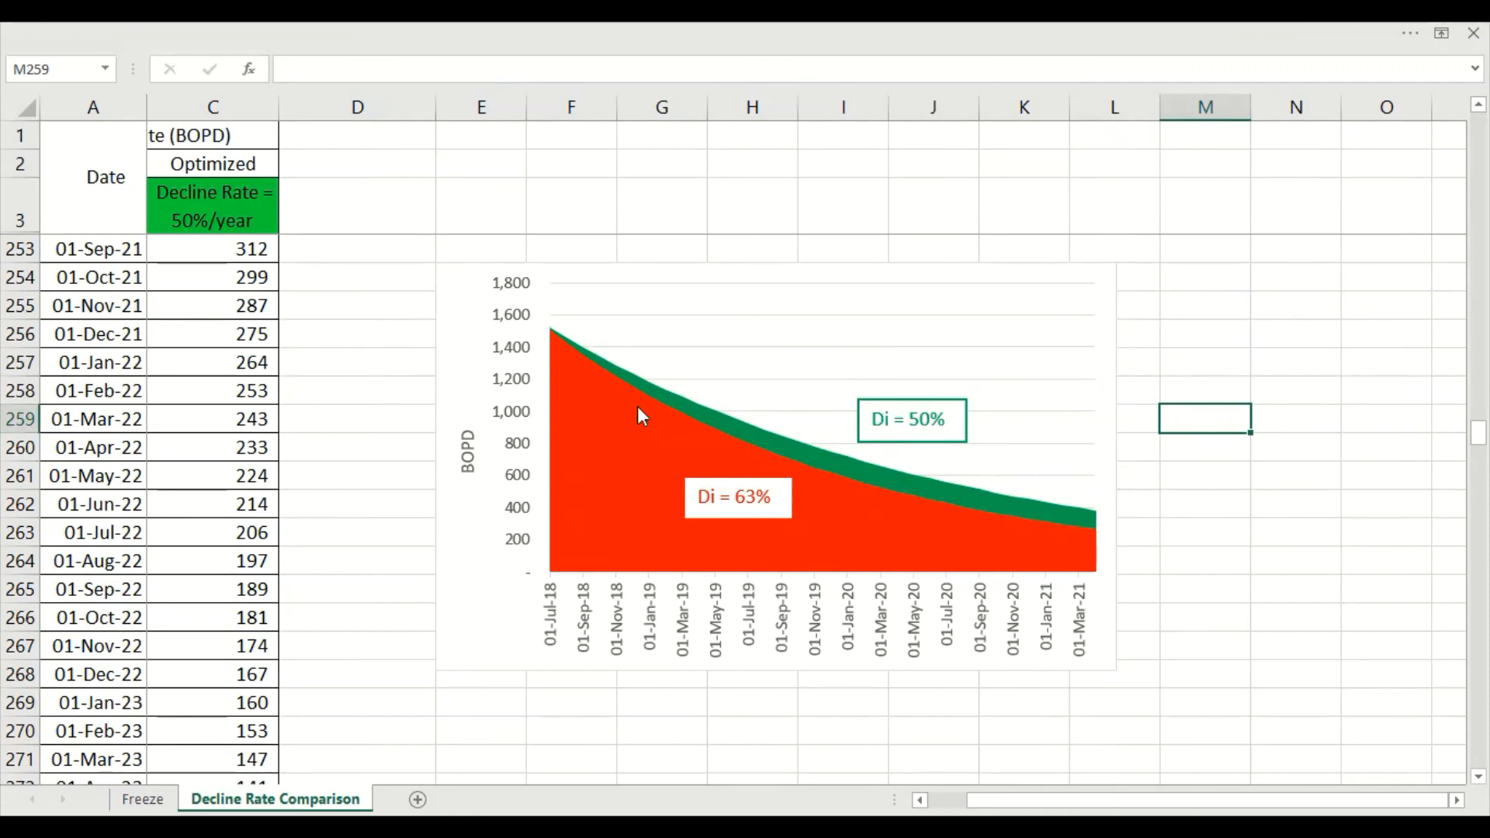
Merge and center cells E269:O272 below the recolored area chart and apply all borders
{"action": "scroll", "coordinate": [788, 583], "scroll_direction": "down", "scroll_amount": 3}
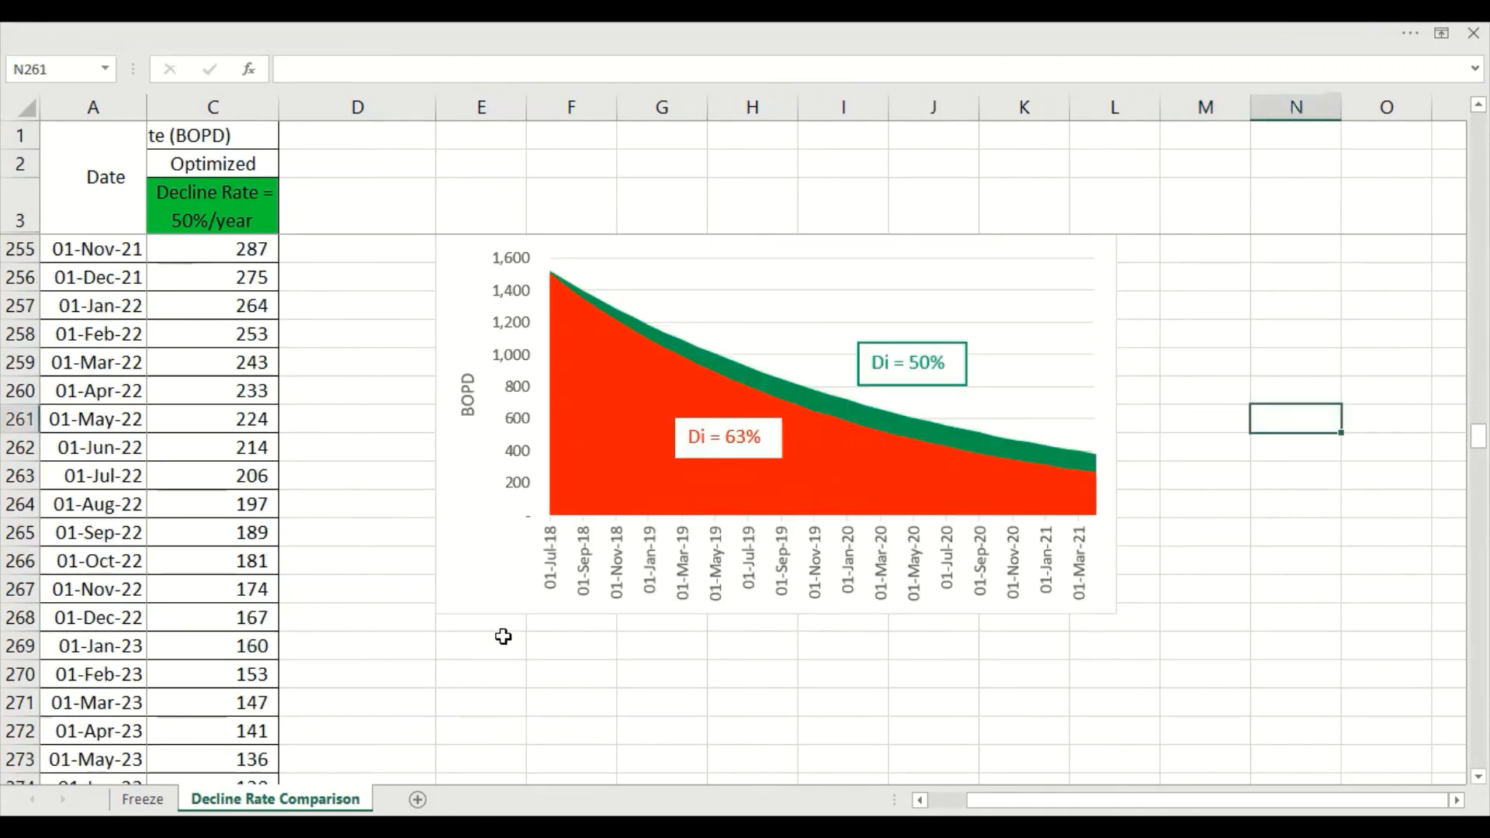
{"action": "left_click_drag", "start_coordinate": [503, 637], "coordinate": [1363, 722]}
{"action": "right_click", "coordinate": [1363, 722]}
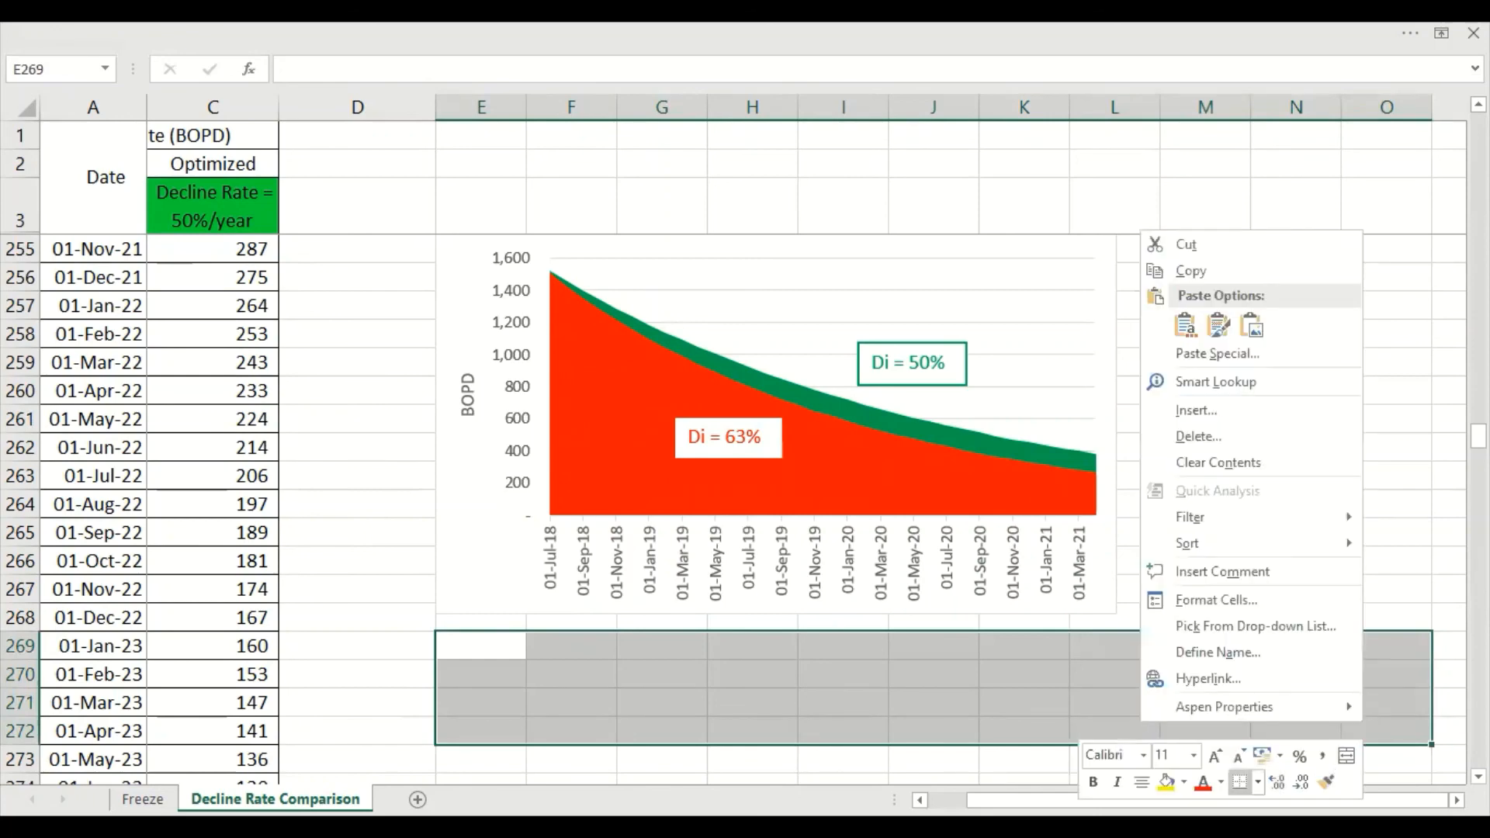
{"action": "left_click", "coordinate": [1347, 755]}
{"action": "left_click", "coordinate": [1259, 783]}
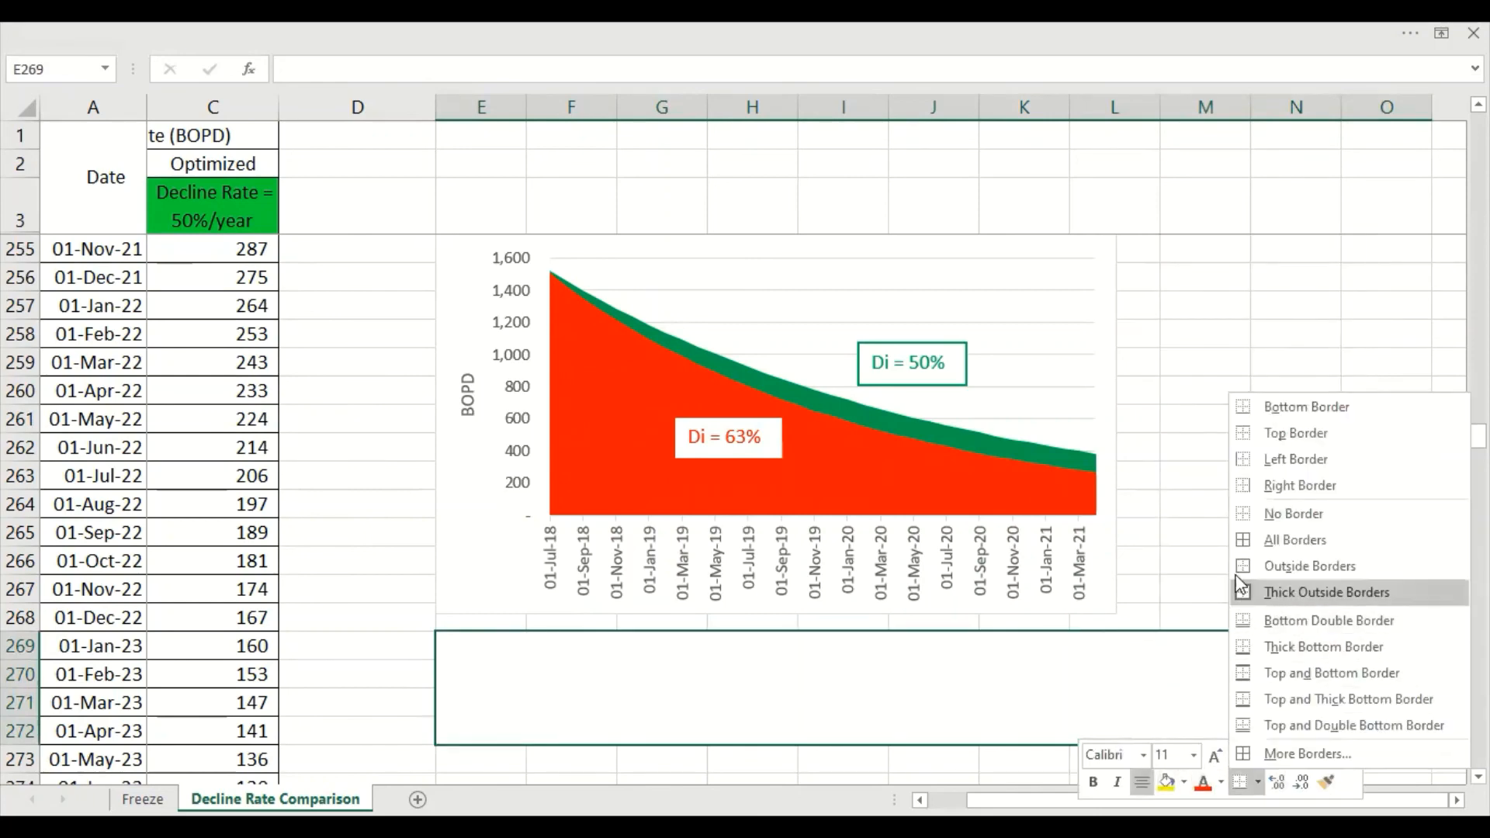
{"action": "left_click", "coordinate": [1246, 540]}
Increase the font size of the merged cell below the area chart
{"action": "left_click", "coordinate": [1179, 754]}
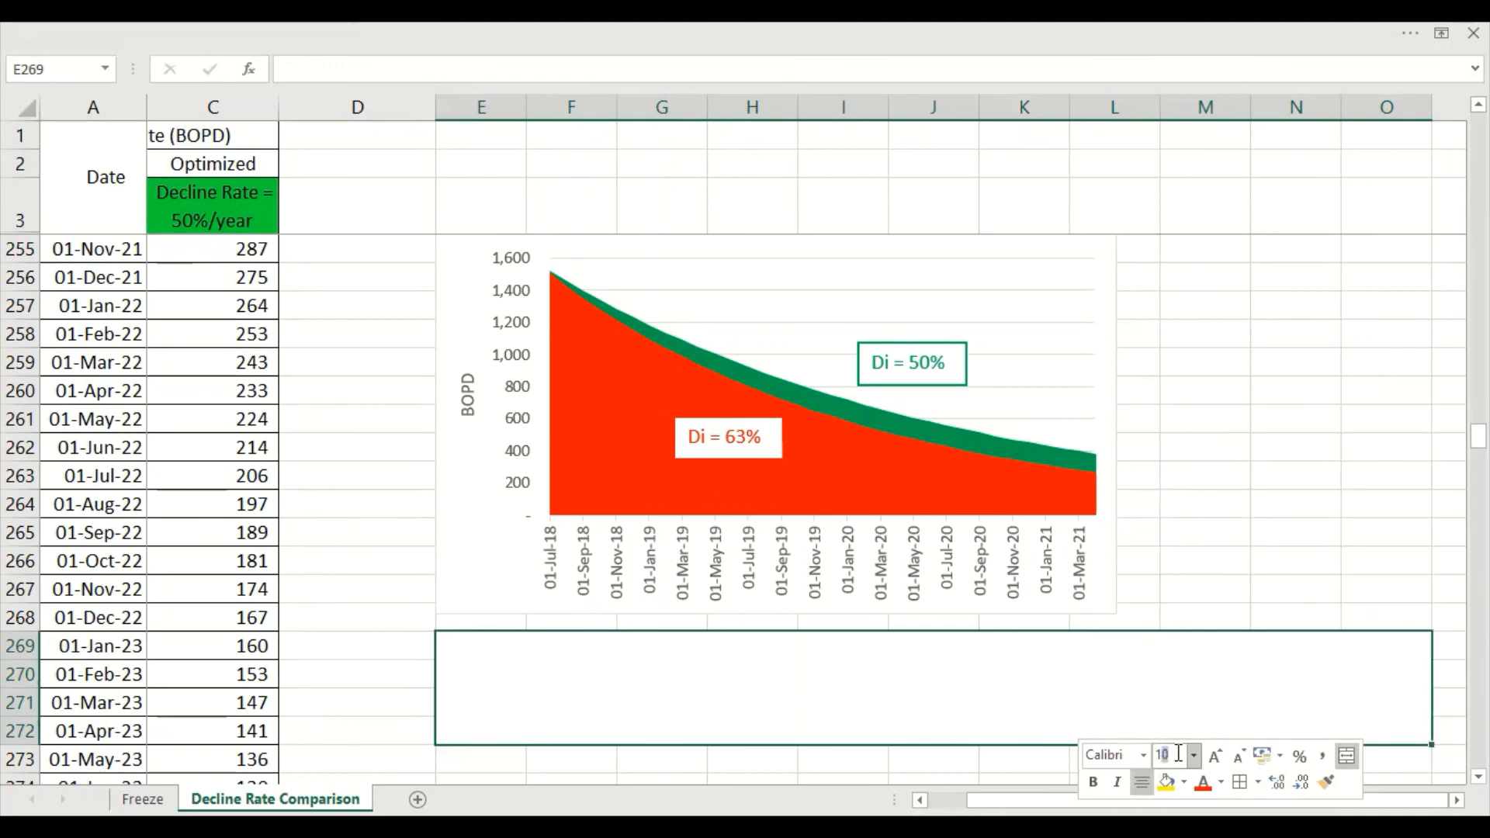
{"action": "key", "text": "Return"}
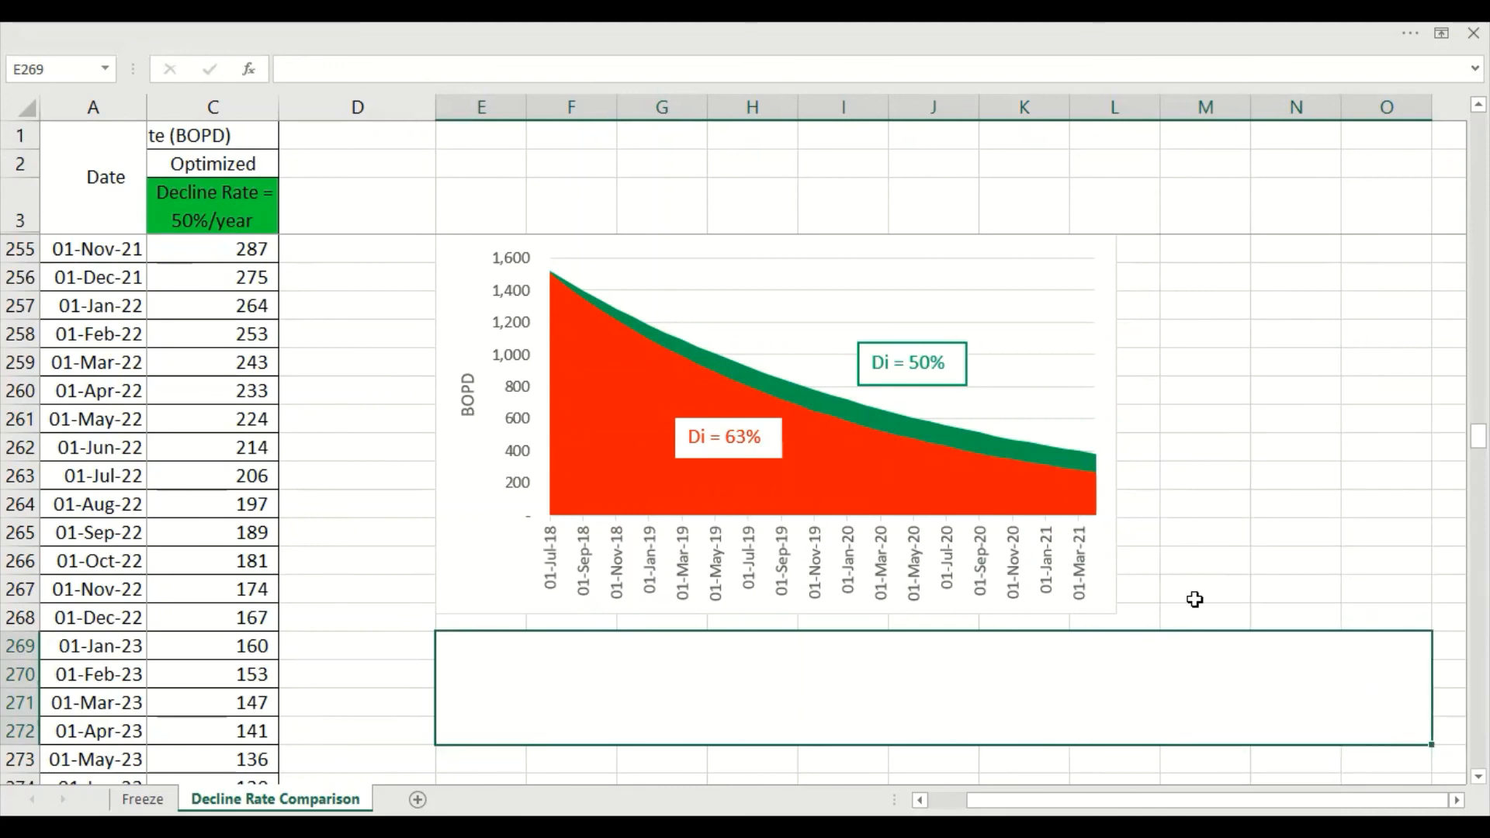
{"action": "left_click", "coordinate": [1201, 561]}
Enter "Lower decline rate gives more oil production and reserve." in the merged cell and align it vertically to the middle
{"action": "left_click", "coordinate": [1114, 666]}
{"action": "type", "text": "Lower decl"}
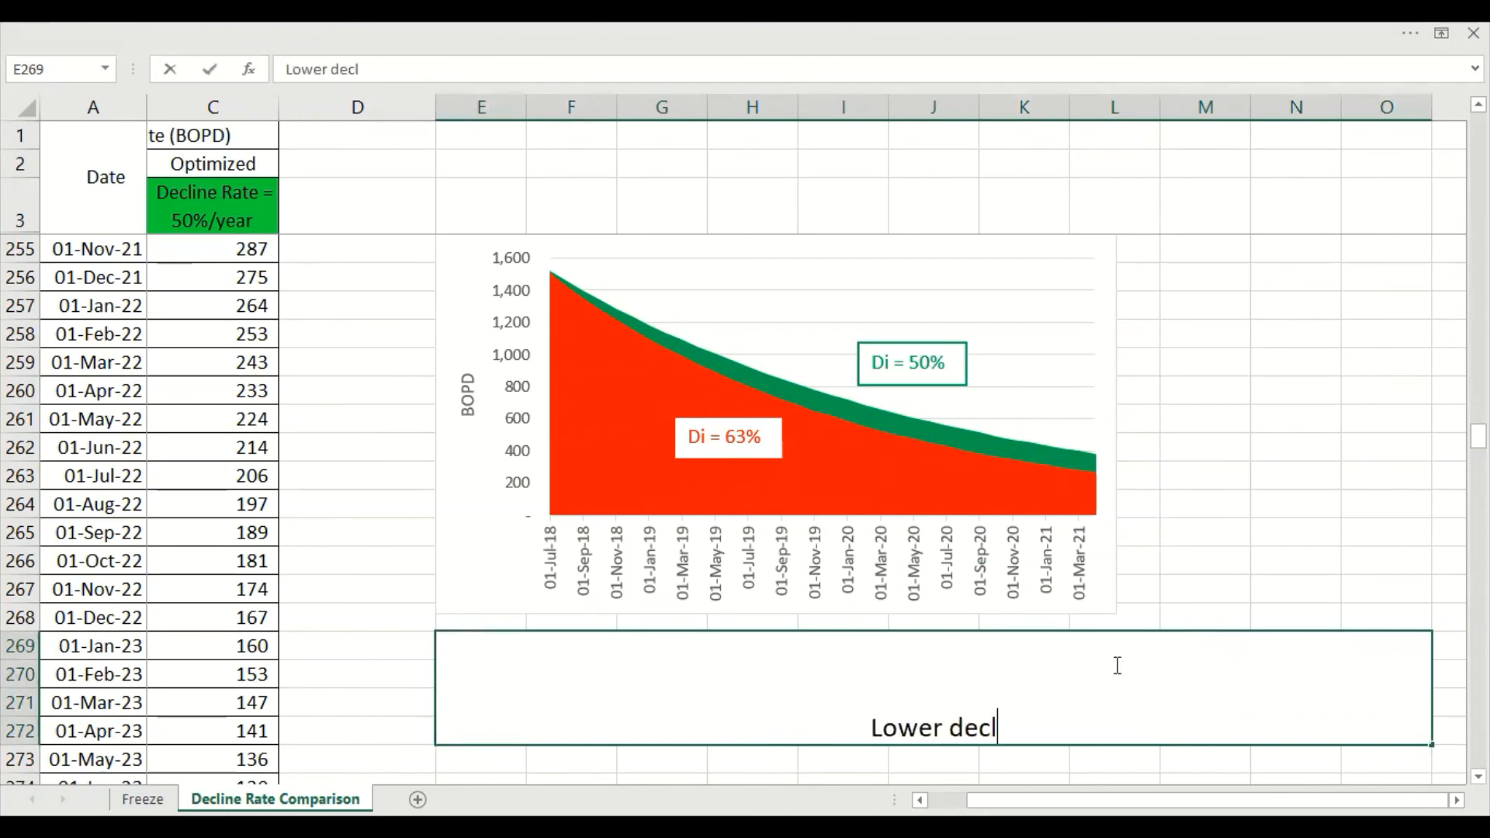
{"action": "type", "text": "ine rate giv"}
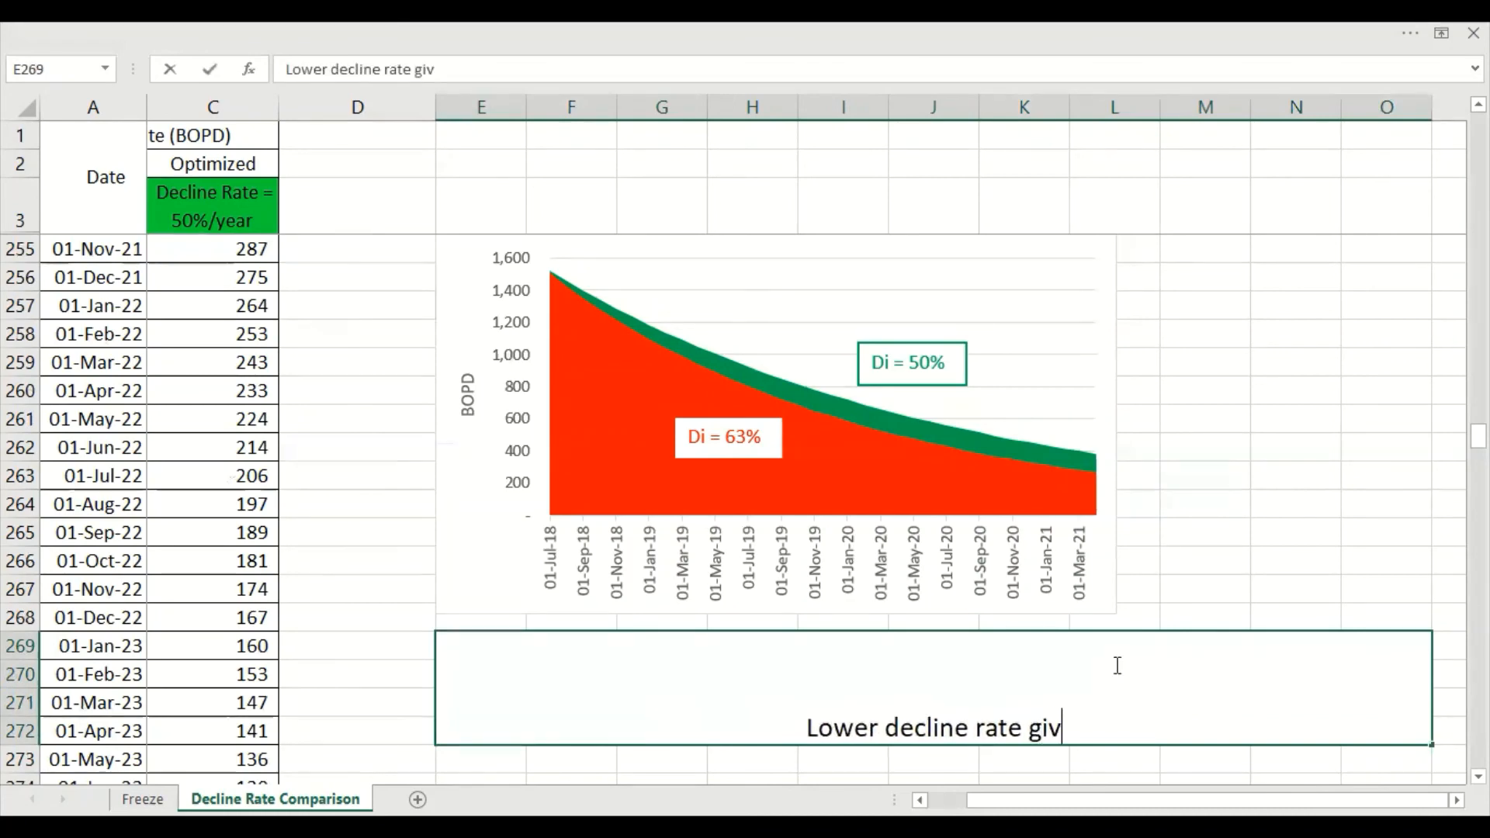
{"action": "type", "text": "es more"}
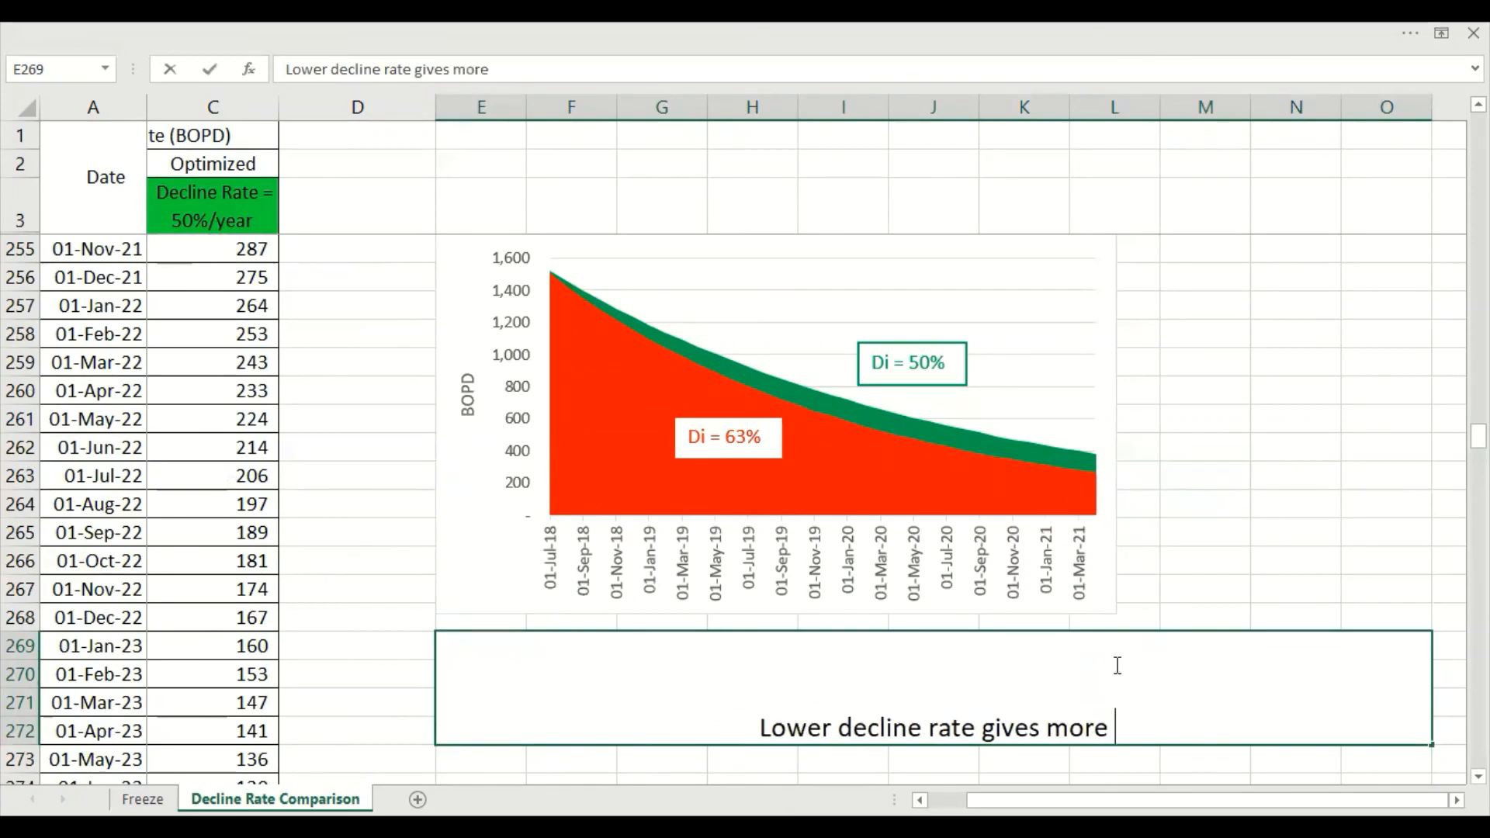
{"action": "type", "text": " oil produc"}
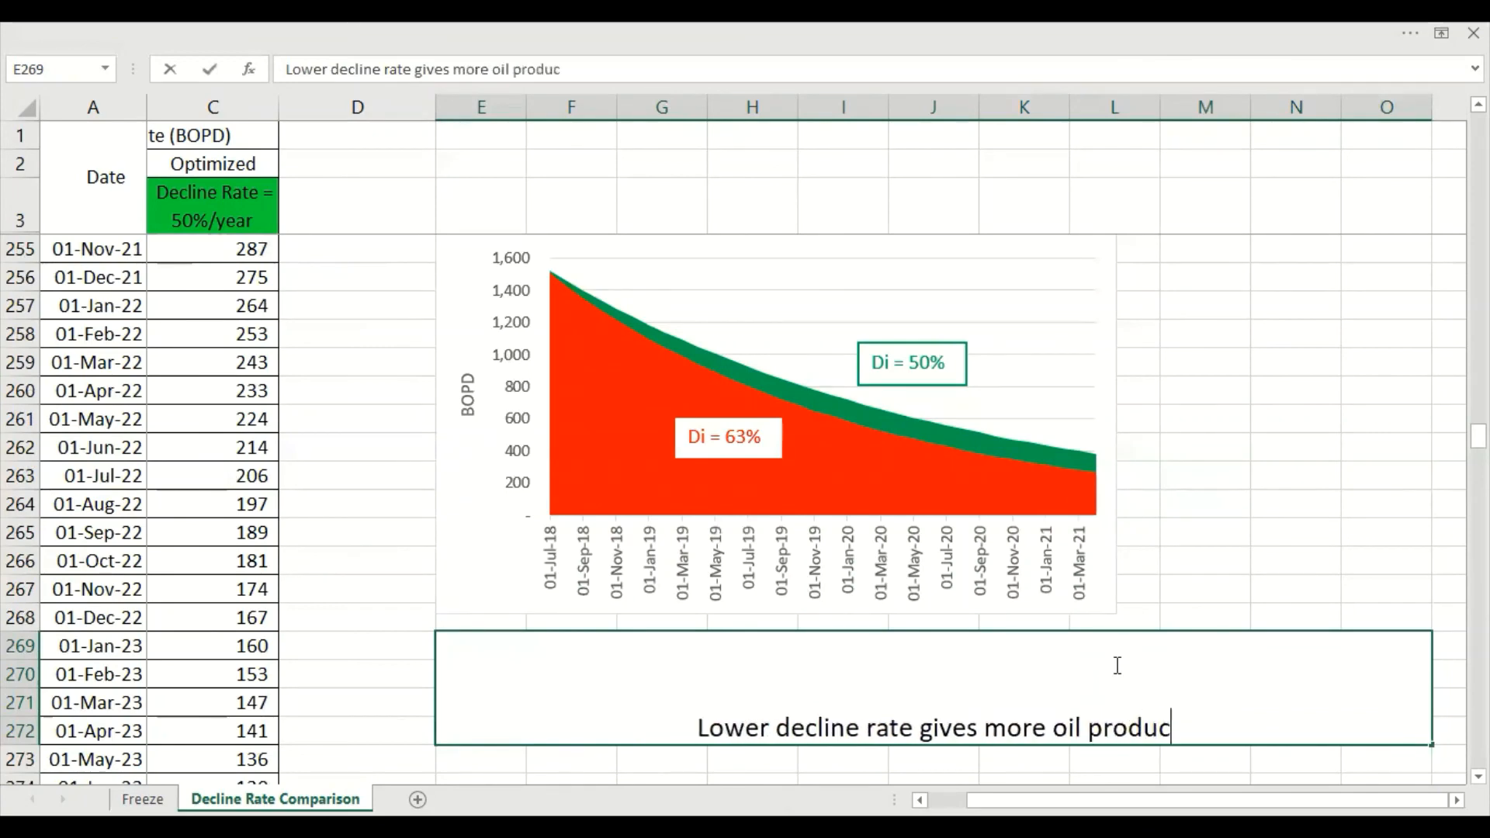
{"action": "type", "text": "tion and re"}
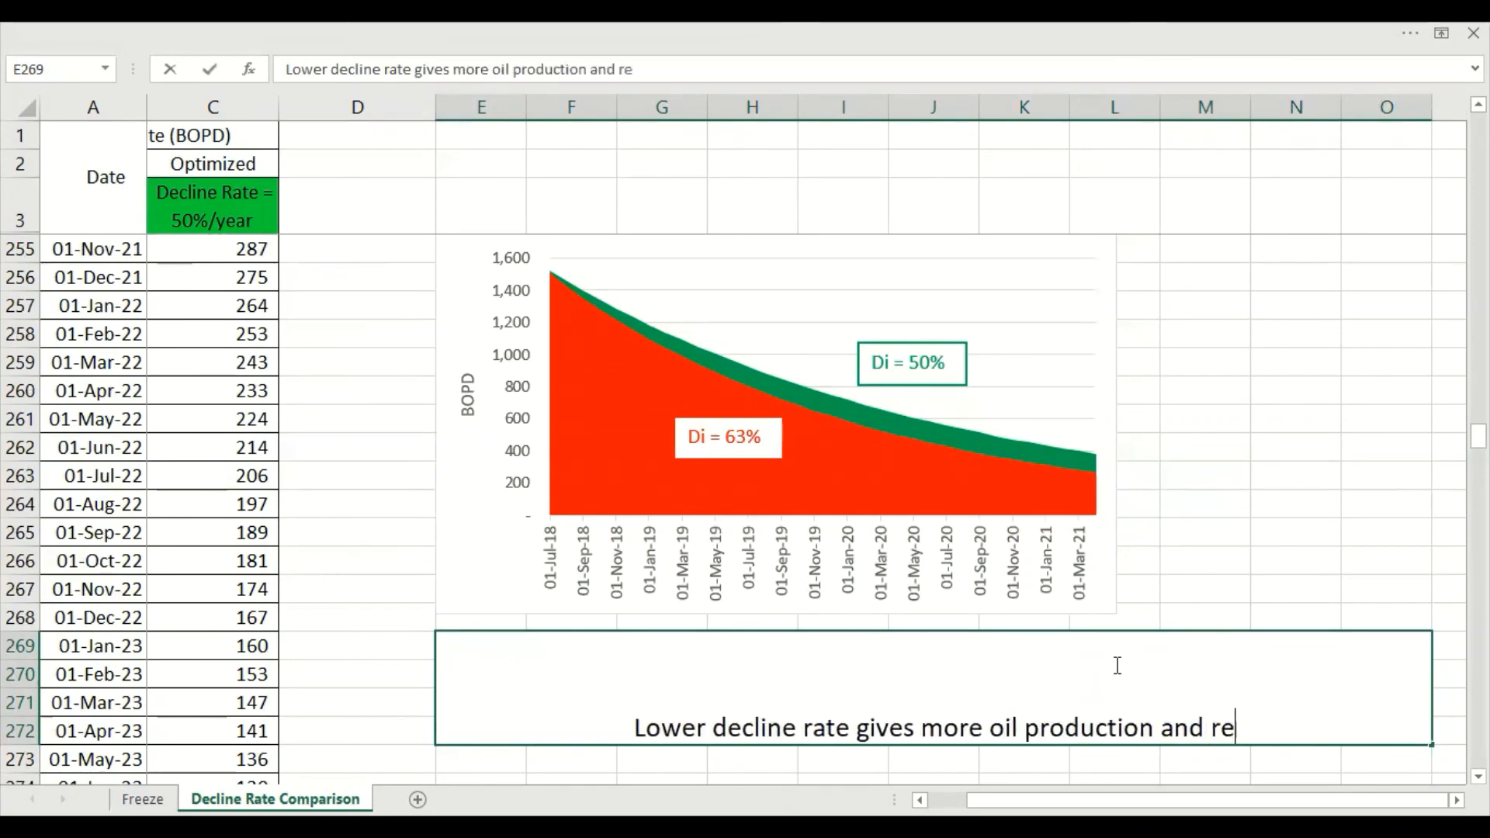
{"action": "type", "text": "serve."}
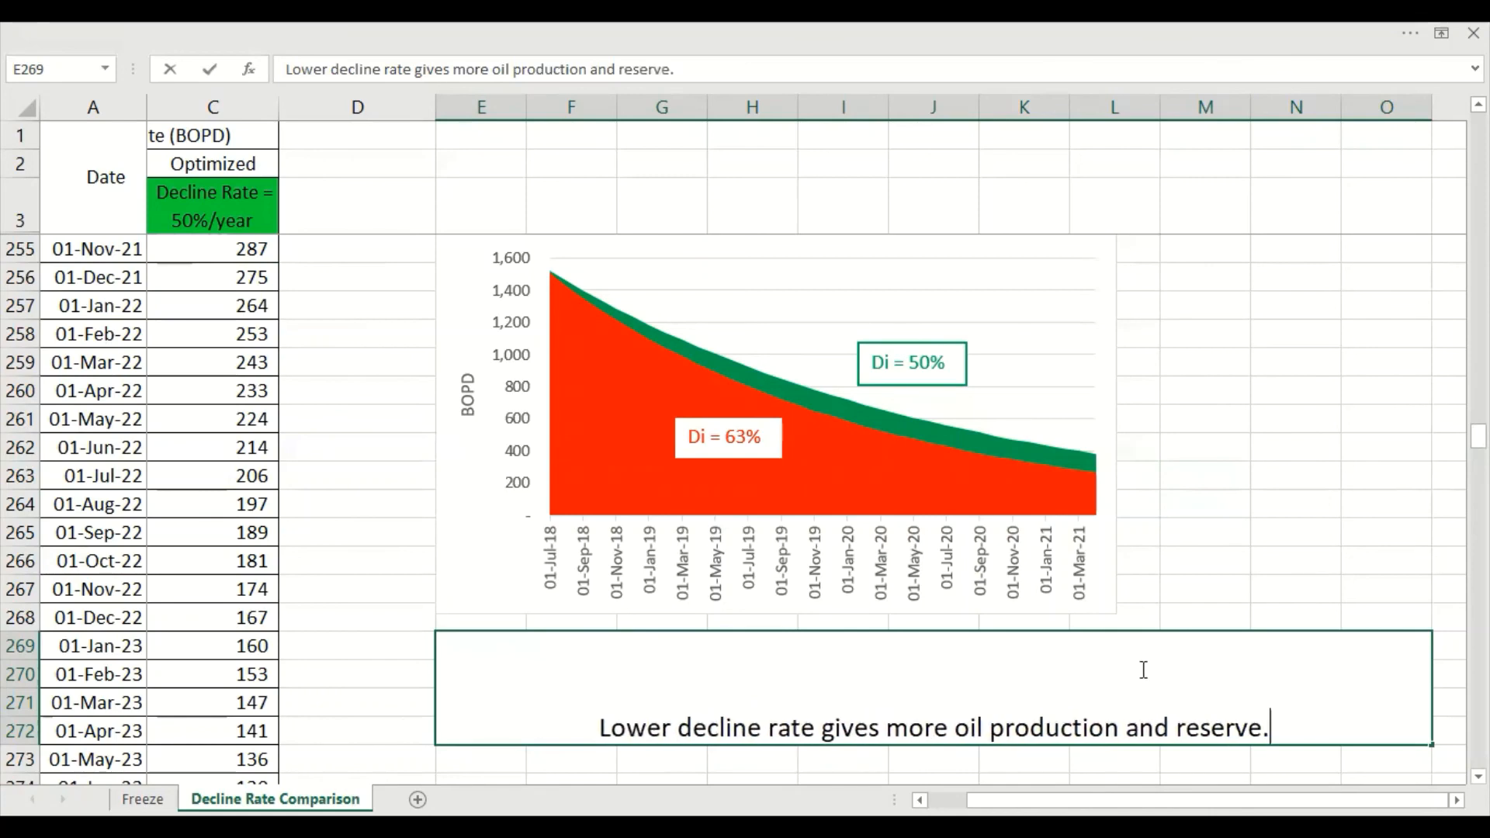
{"action": "left_click", "coordinate": [1201, 572]}
{"action": "key", "text": "Right"}
Add "Thank you." as a second line in the merged conclusion cell
{"action": "scroll", "coordinate": [1158, 729], "scroll_direction": "down", "scroll_amount": 1}
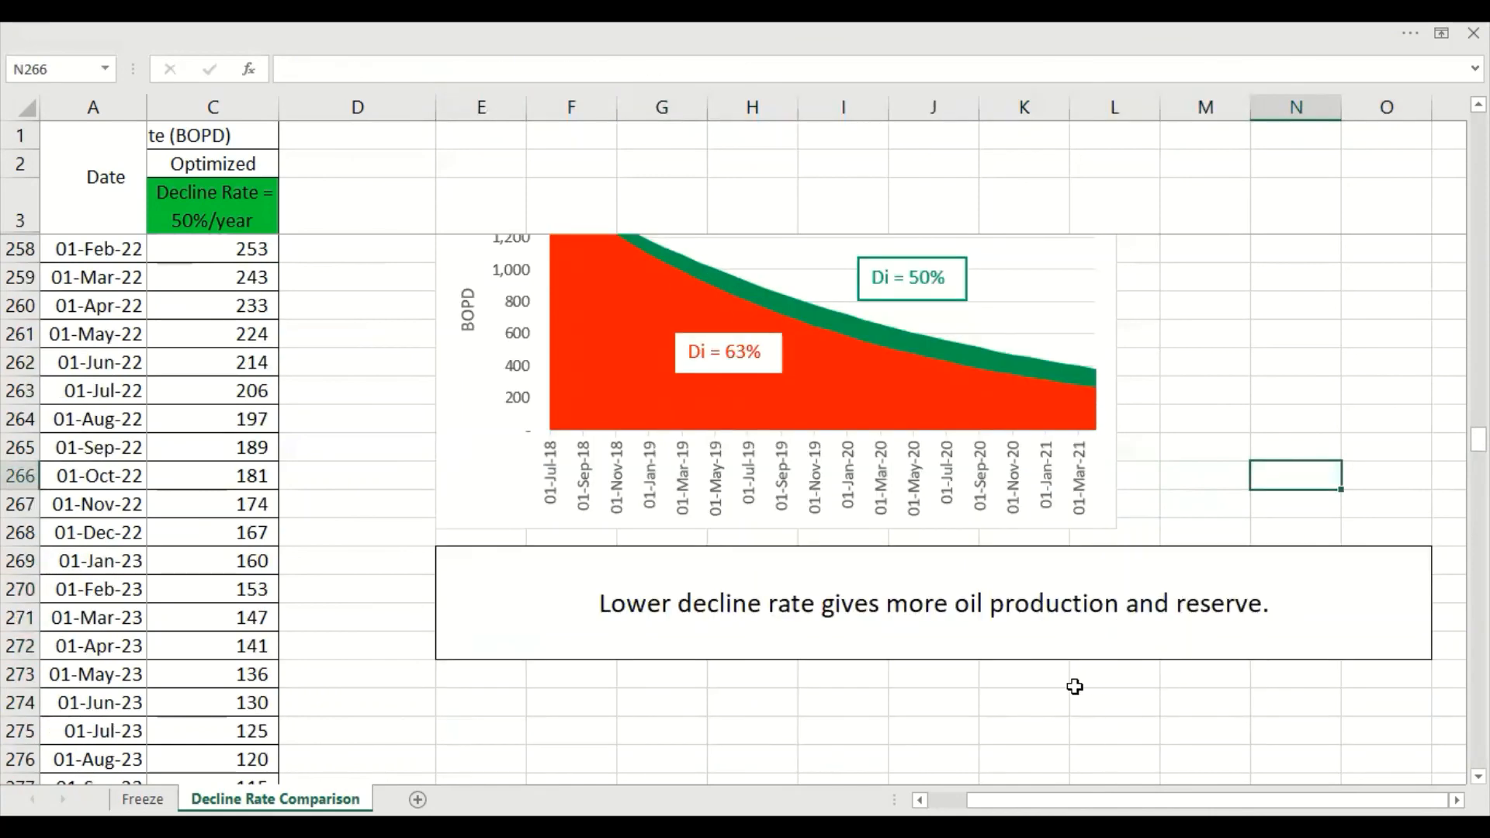
{"action": "double_click", "coordinate": [1304, 604]}
{"action": "key", "text": "alt+Return"}
{"action": "type", "text": "Thank you."}
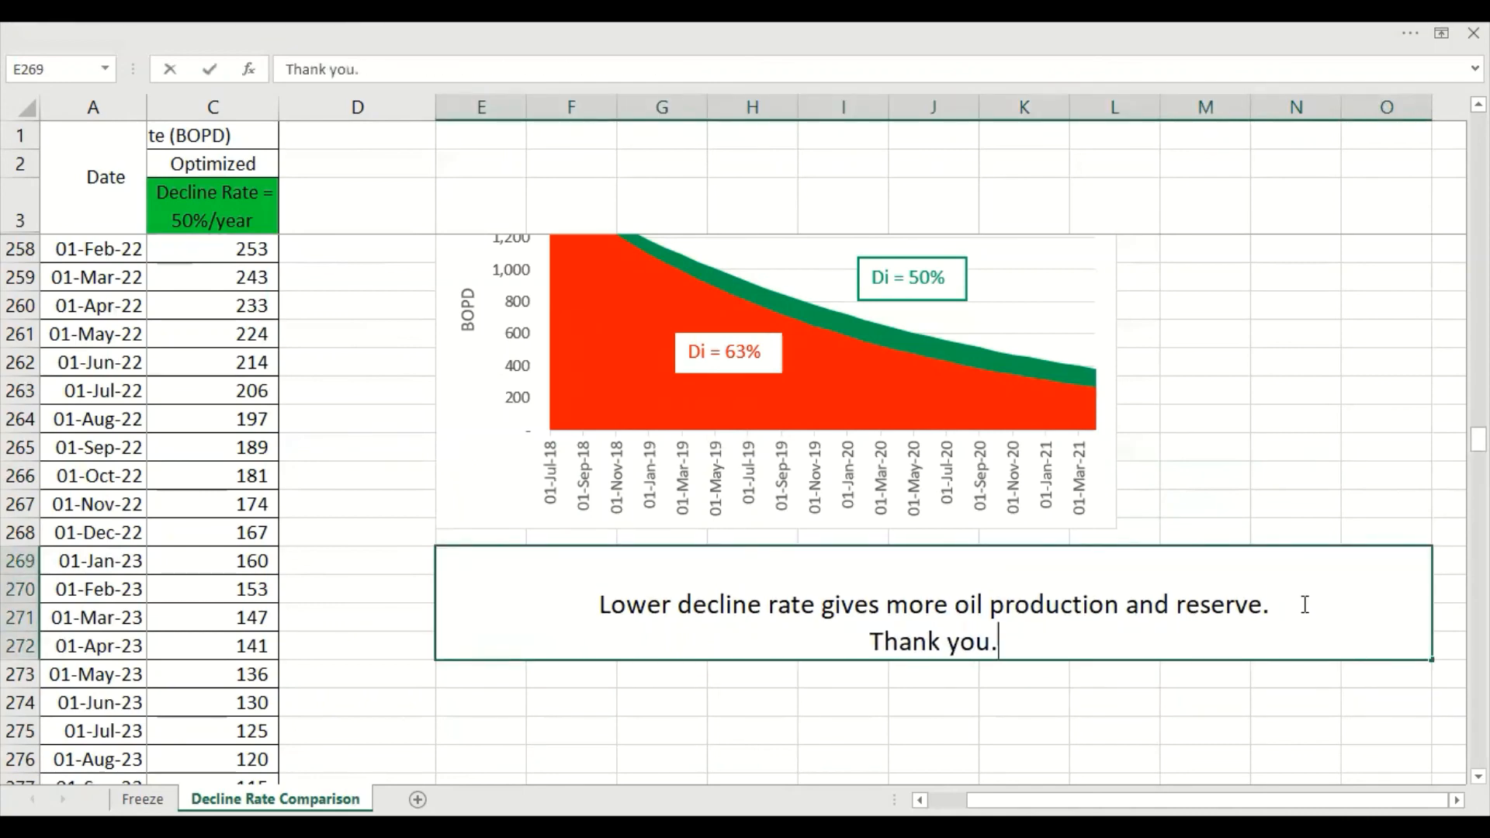
{"action": "key", "text": "Return"}
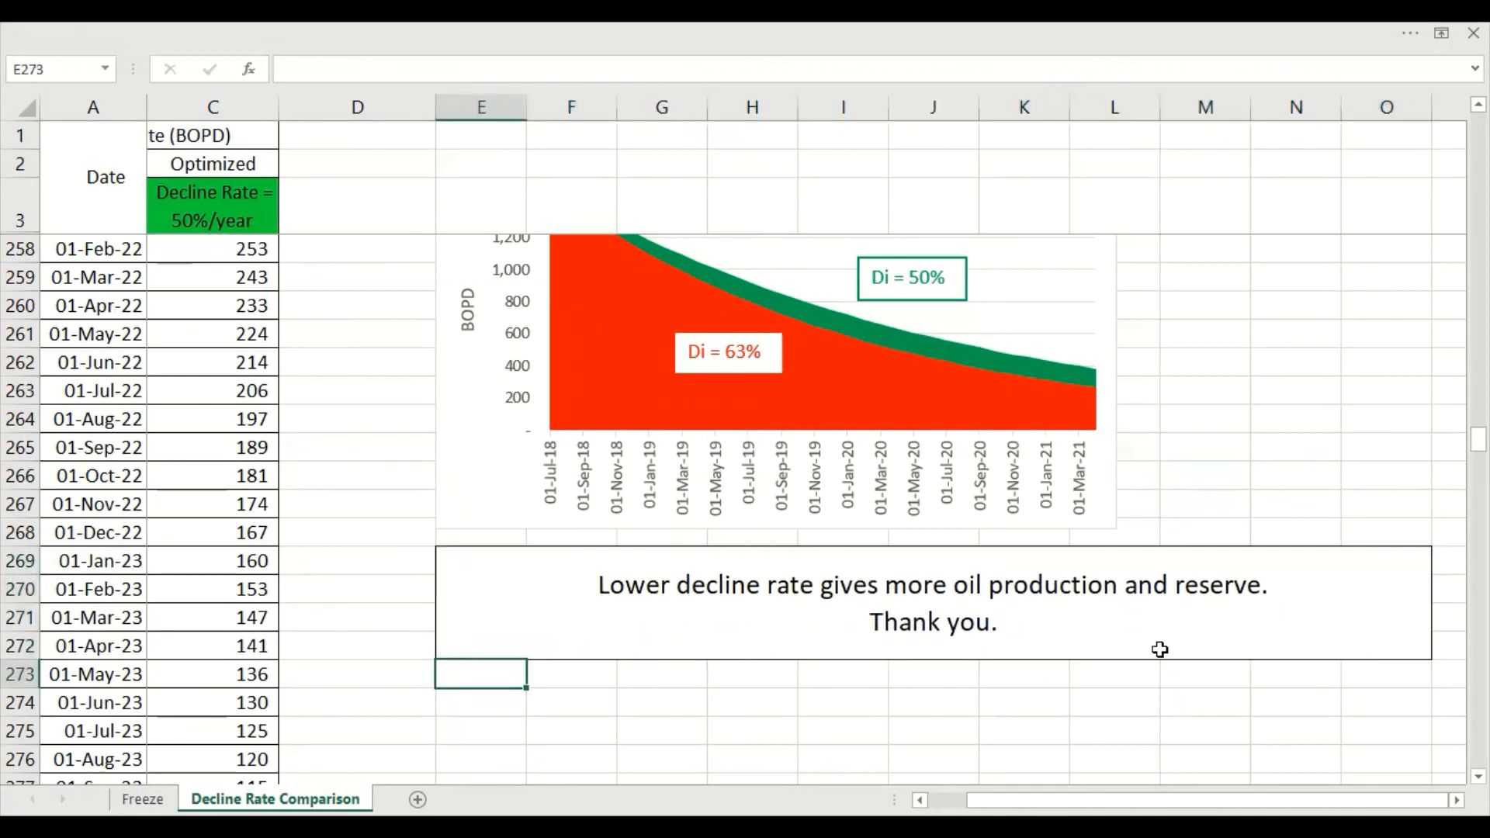